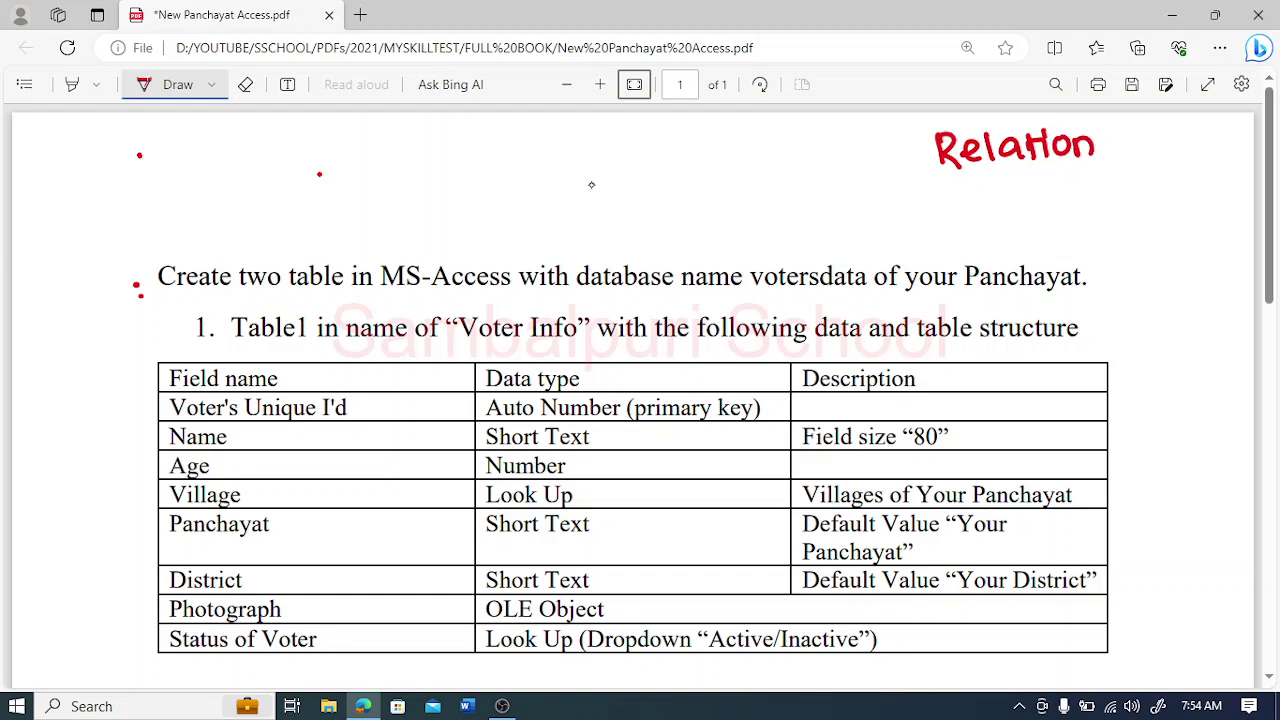
Step: Complete the red handwritten list as Relationship, Query and Report, adding a check mark and a curly brace in front of it
left_click_drag(1112, 123, 1137, 151)
mouse_move(1146, 134)
left_mouse_down()
mouse_move(1149, 164)
mouse_move(1150, 148)
mouse_move(1200, 126)
left_mouse_up()
mouse_move(964, 175)
left_mouse_down()
mouse_move(950, 182)
mouse_move(964, 176)
left_mouse_up()
left_click_drag(958, 182, 986, 210)
mouse_move(984, 178)
left_mouse_down()
mouse_move(1006, 196)
mouse_move(1048, 176)
mouse_move(1060, 190)
left_mouse_up()
left_click_drag(1070, 170, 1064, 206)
mouse_move(968, 216)
left_mouse_down()
mouse_move(968, 246)
mouse_move(1020, 238)
left_mouse_up()
mouse_move(1028, 220)
left_mouse_down()
mouse_move(1030, 252)
mouse_move(1040, 240)
left_mouse_up()
left_click_drag(1048, 232, 1072, 232)
mouse_move(1070, 240)
left_mouse_down()
mouse_move(1088, 212)
mouse_move(1100, 236)
left_mouse_up()
mouse_move(926, 132)
left_mouse_down()
mouse_move(918, 186)
mouse_move(954, 240)
left_mouse_up()
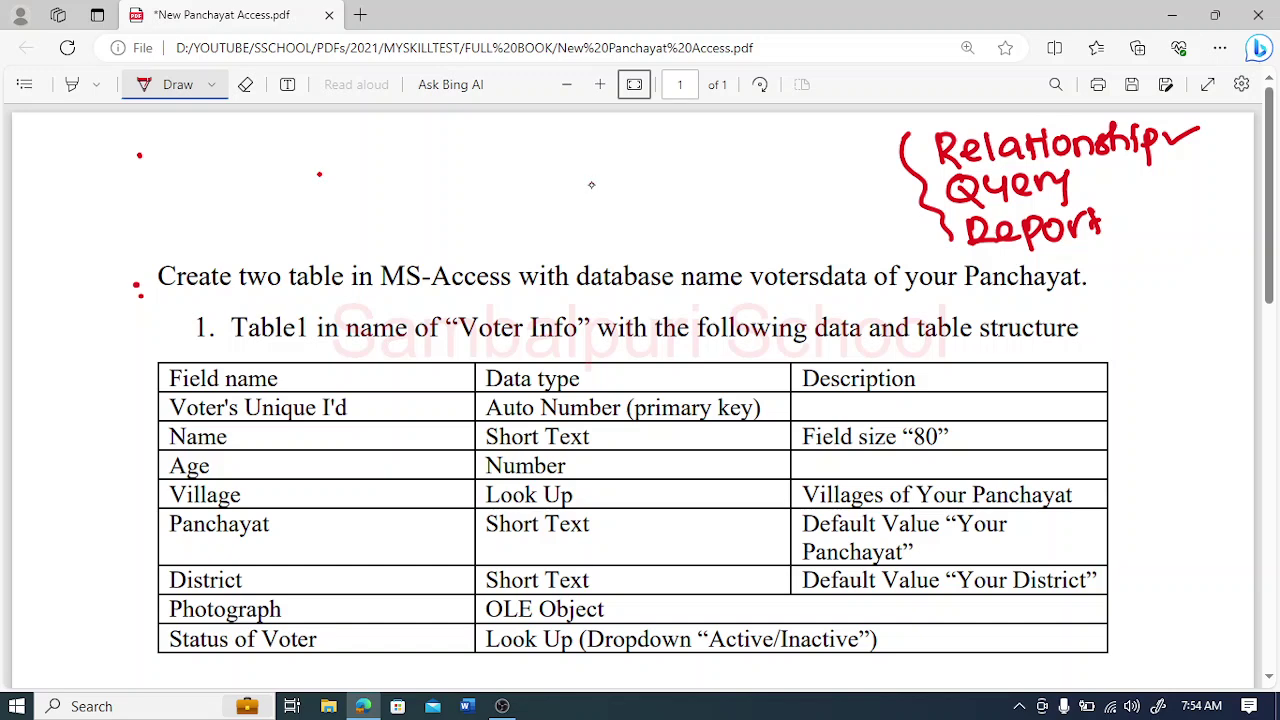
Step: Handwrite LIKE in the page's upper margin and underline it with a slanted stroke
left_click_drag(28, 162, 61, 168)
mouse_move(66, 149)
left_mouse_down()
mouse_move(73, 163)
mouse_move(89, 154)
left_mouse_up()
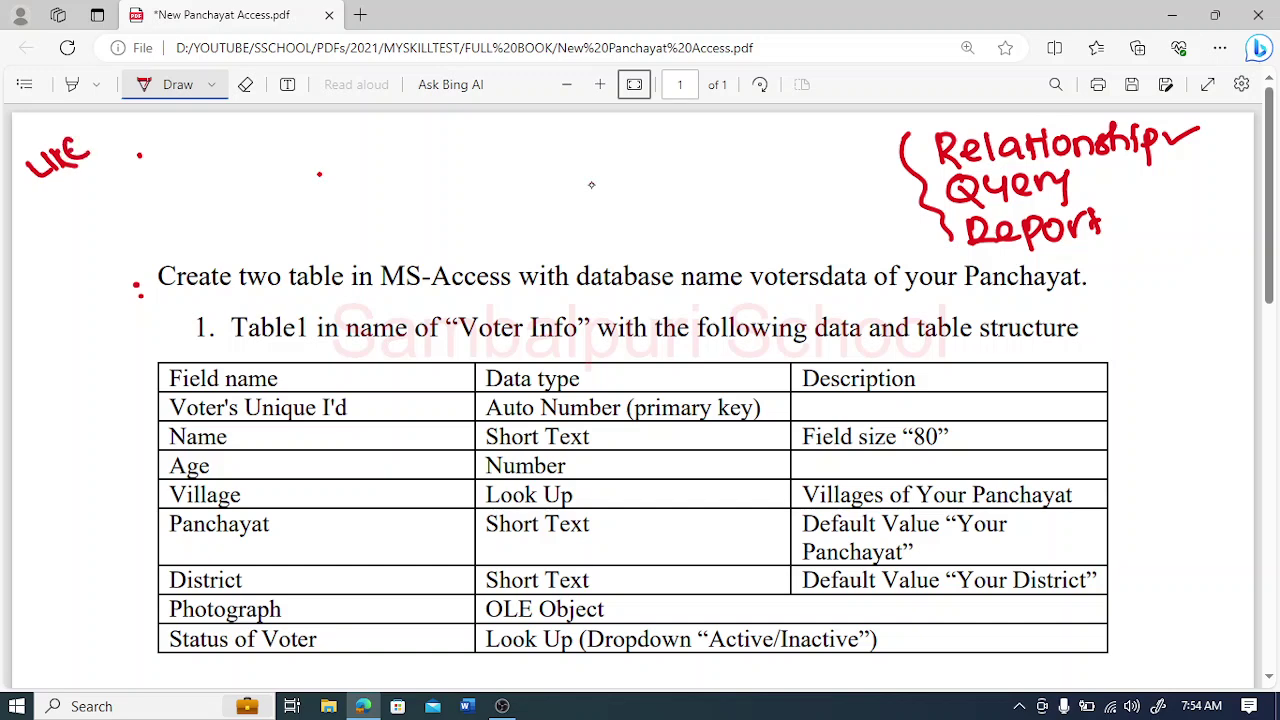
left_click_drag(24, 197, 106, 156)
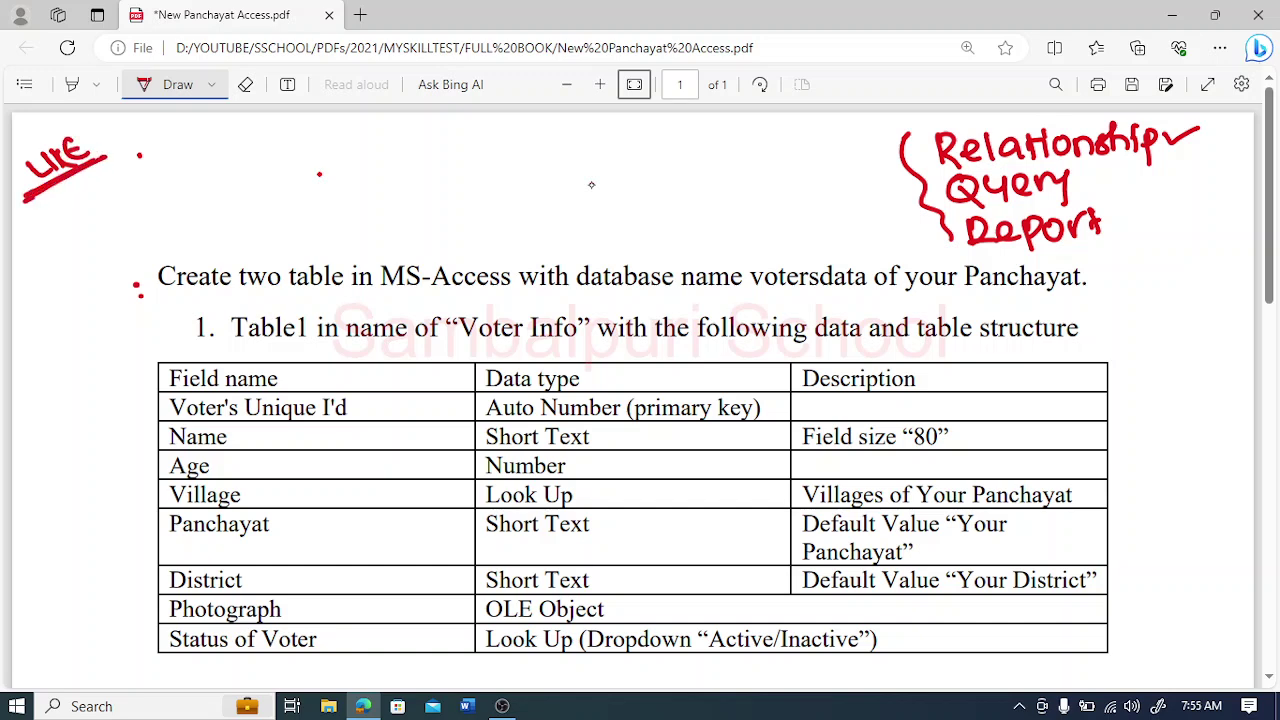
Step: Mark the assignment with a wavy underline below MS-Access, a downward arrow beside the table and an arrow before the opening sentence
left_click_drag(380, 289, 508, 287)
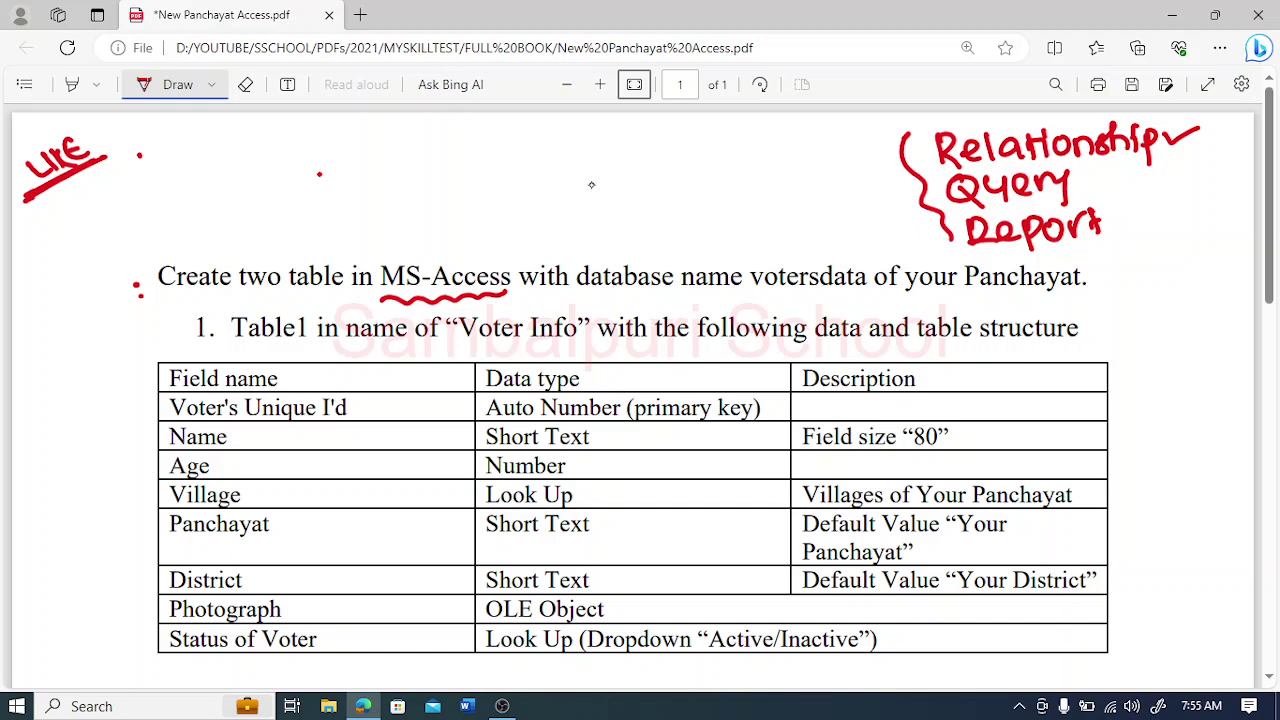
mouse_move(72, 484)
left_mouse_down()
mouse_move(74, 642)
mouse_move(92, 625)
left_mouse_up()
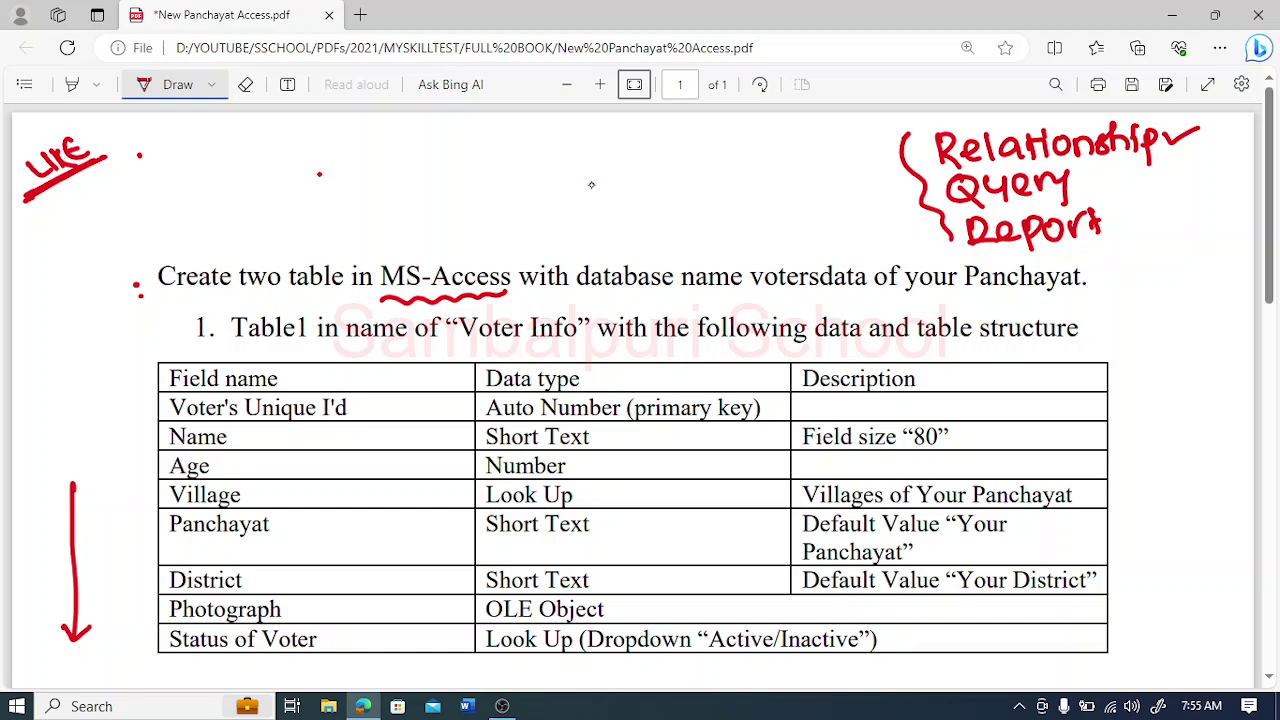
left_click_drag(117, 265, 136, 290)
Step: Highlight the database name votersdata and the table name Voter Info in yellow
left_click(71, 84)
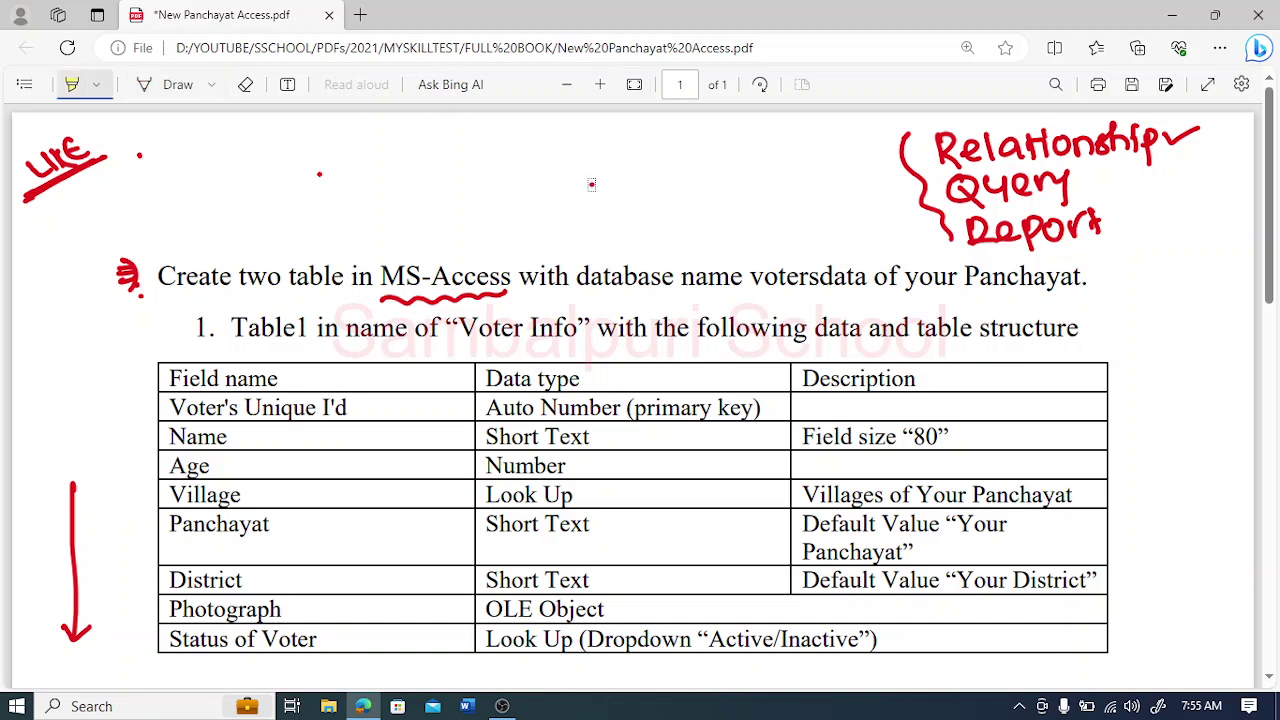
left_click_drag(750, 276, 866, 276)
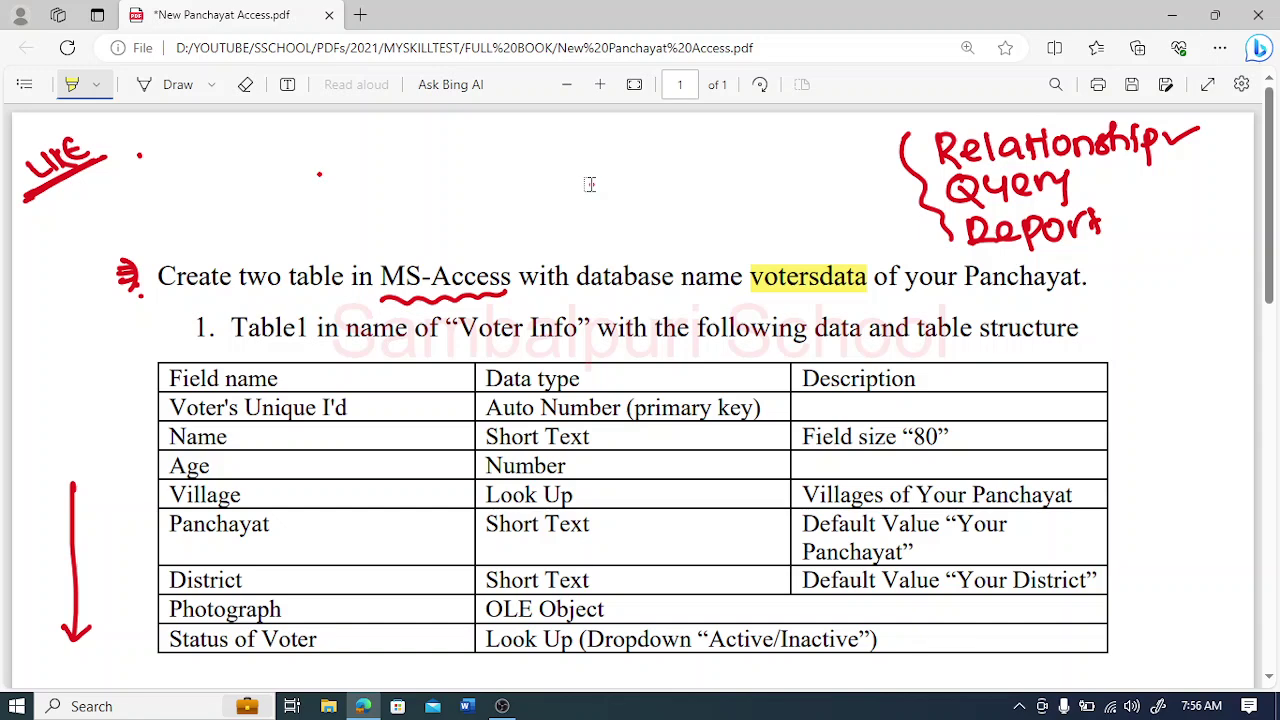
left_click_drag(458, 328, 578, 328)
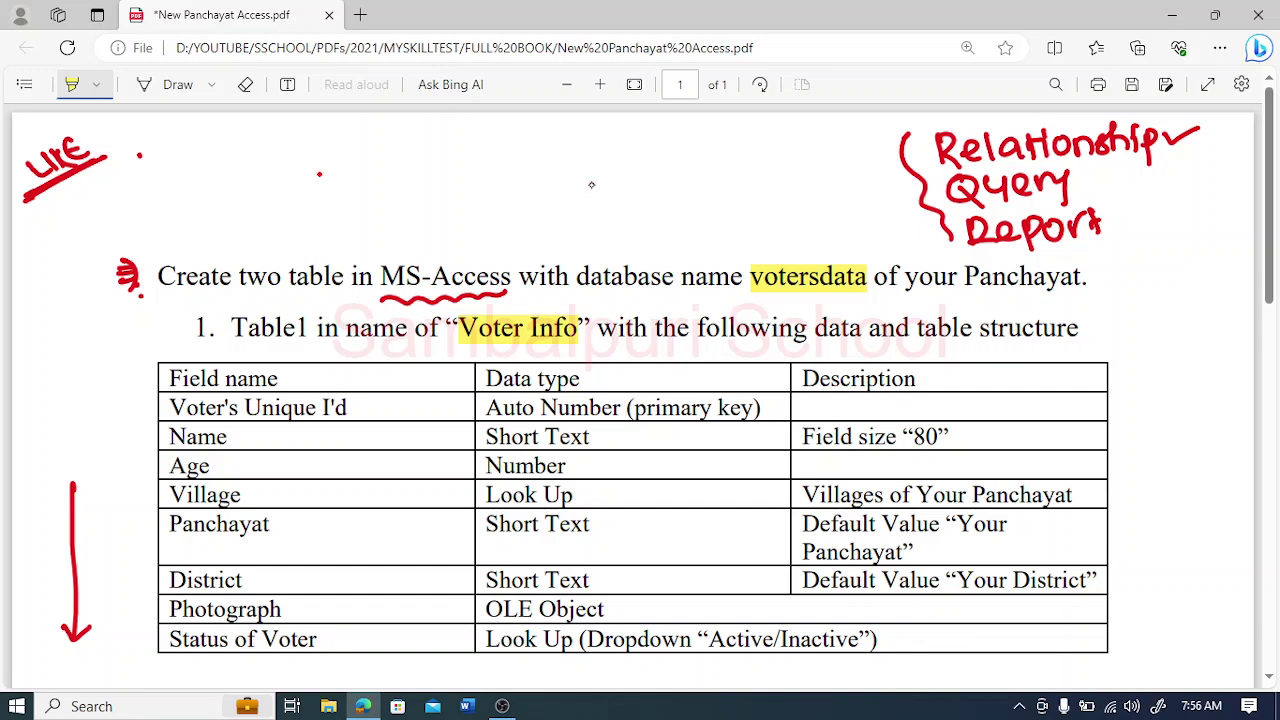
Step: Return to the drawing pen, check off the Field name, Data type and Description headers, and circle Description
key("alt+d")
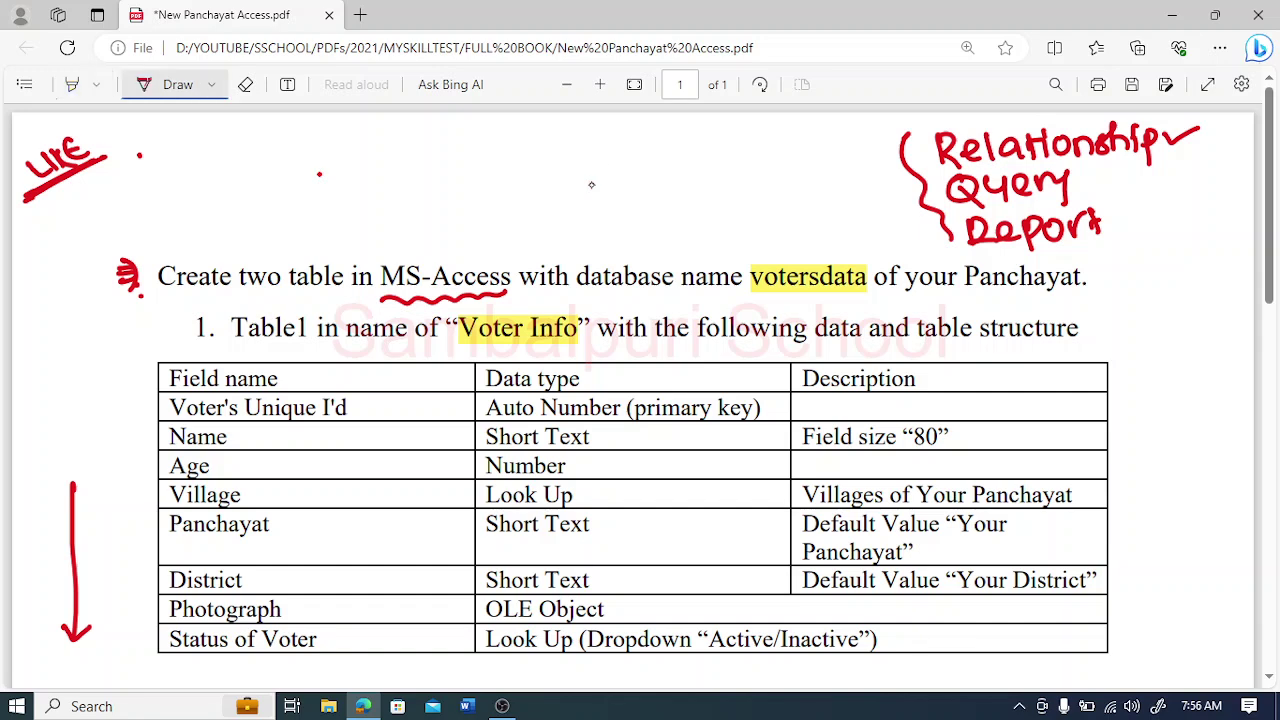
mouse_move(284, 376)
left_mouse_down()
mouse_move(297, 384)
mouse_move(332, 362)
left_mouse_up()
left_click(584, 373)
left_click_drag(584, 374, 640, 360)
mouse_move(926, 370)
left_mouse_down()
mouse_move(980, 364)
mouse_move(806, 372)
mouse_move(938, 376)
left_mouse_up()
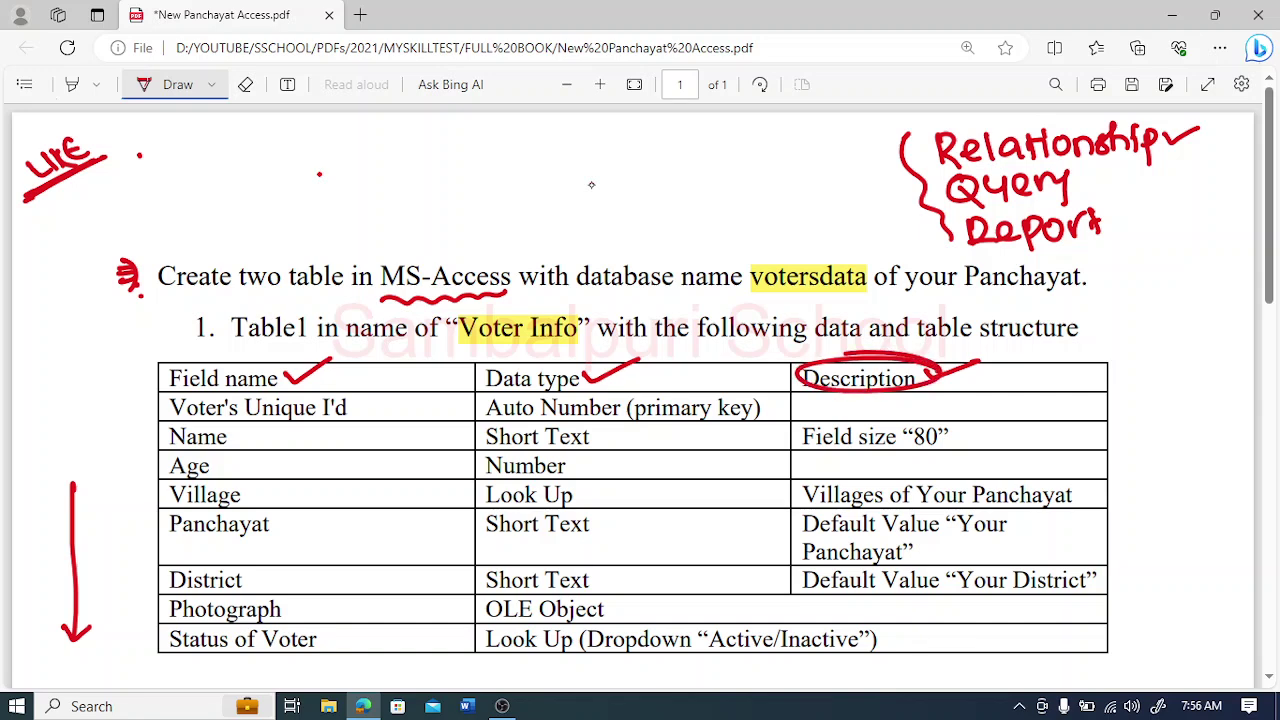
Step: Underline Voter Info, check off the Voter's Unique I'd and Name rows, and circle the field size 80
left_click_drag(468, 350, 570, 348)
mouse_move(364, 402)
left_mouse_down()
mouse_move(372, 412)
mouse_move(410, 394)
left_mouse_up()
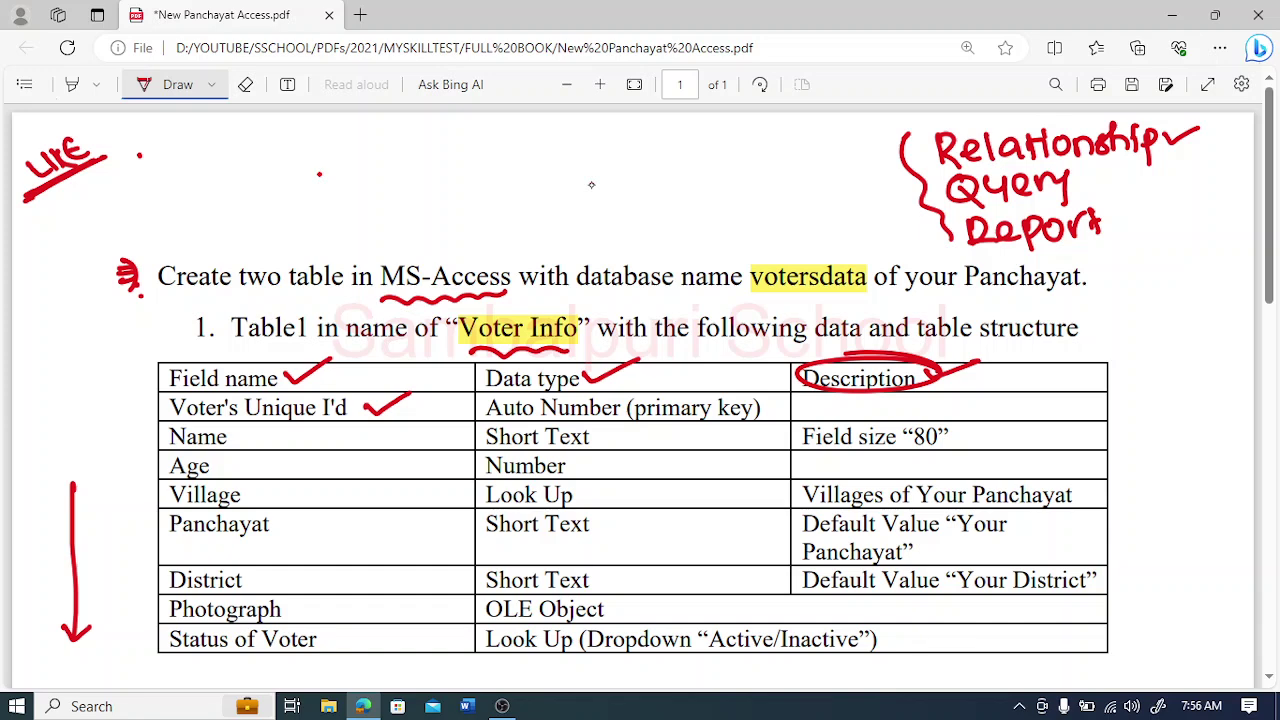
left_click_drag(702, 393, 746, 382)
left_click_drag(245, 437, 288, 424)
left_click_drag(624, 437, 642, 435)
mouse_move(958, 420)
left_mouse_down()
mouse_move(906, 434)
mouse_move(940, 419)
left_mouse_up()
Step: Check off the Age and Village rows and draw four short list lines beside the village description
left_click_drag(325, 467, 350, 462)
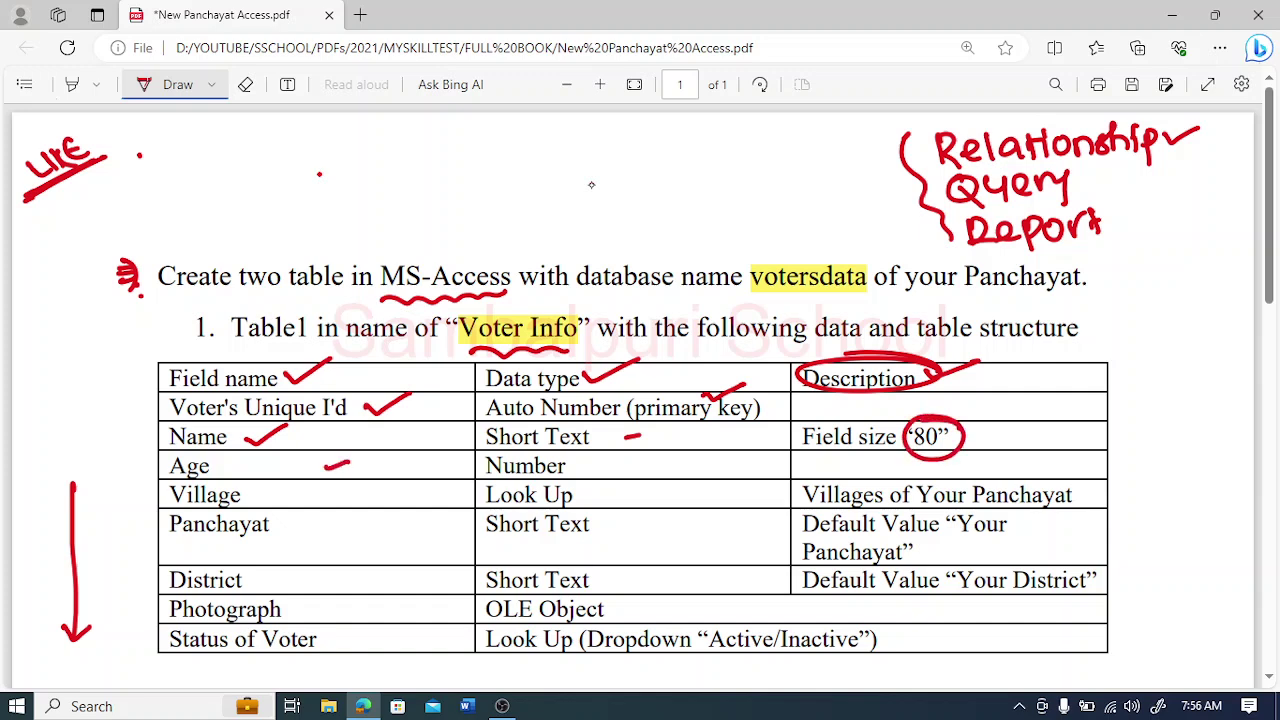
left_click_drag(578, 468, 605, 462)
left_click_drag(304, 499, 327, 494)
left_click_drag(585, 496, 619, 484)
mouse_move(1082, 493)
left_mouse_down()
mouse_move(1202, 445)
mouse_move(1198, 480)
left_mouse_up()
left_click_drag(1159, 501, 1202, 496)
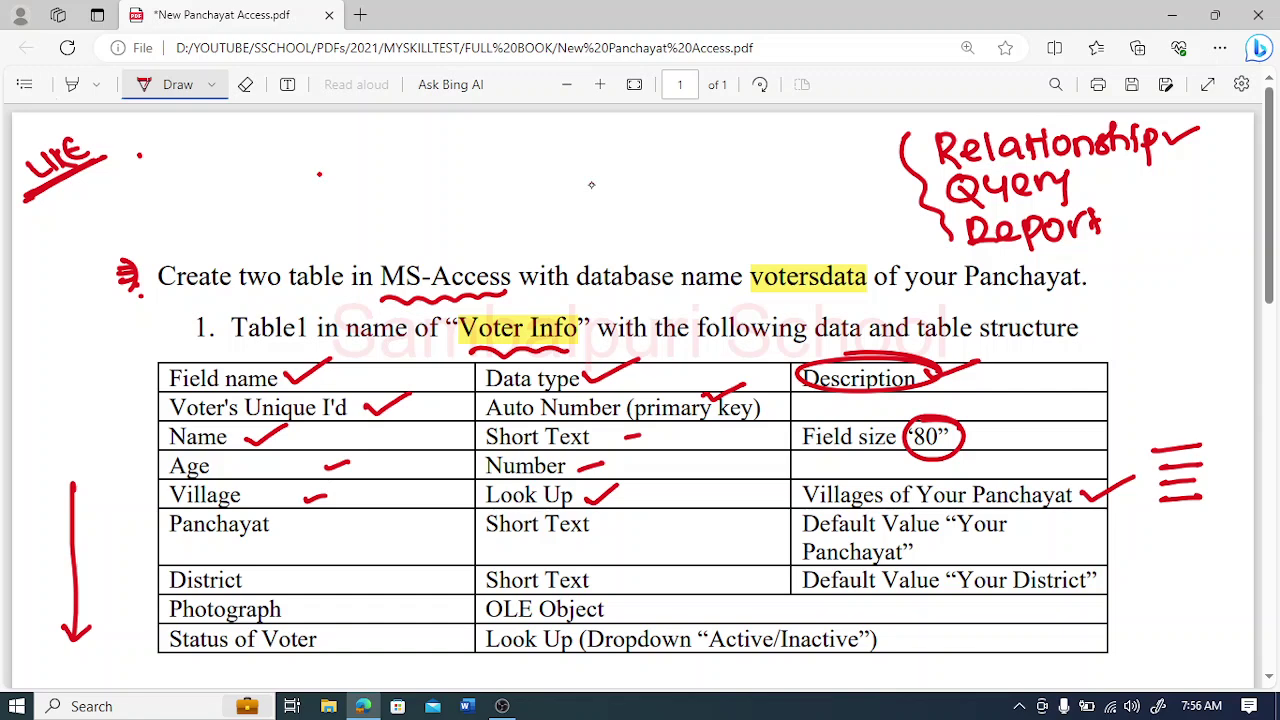
Step: Underline the Panchayat row's data type and default value, and check off the District and Photograph entries
left_click_drag(487, 533, 559, 537)
left_click_drag(949, 541, 992, 541)
left_click_drag(806, 564, 928, 557)
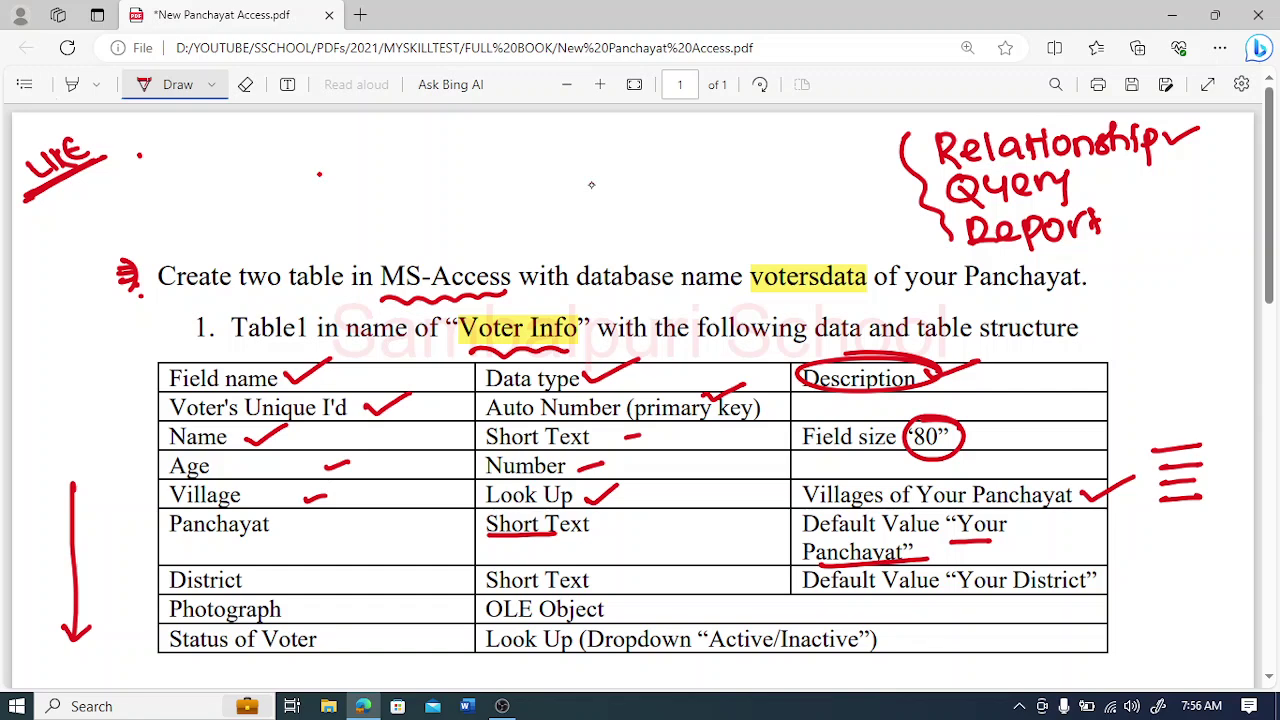
left_click_drag(618, 587, 646, 574)
left_click_drag(1097, 578, 1150, 560)
mouse_move(612, 602)
left_mouse_down()
mouse_move(618, 612)
mouse_move(646, 598)
left_mouse_up()
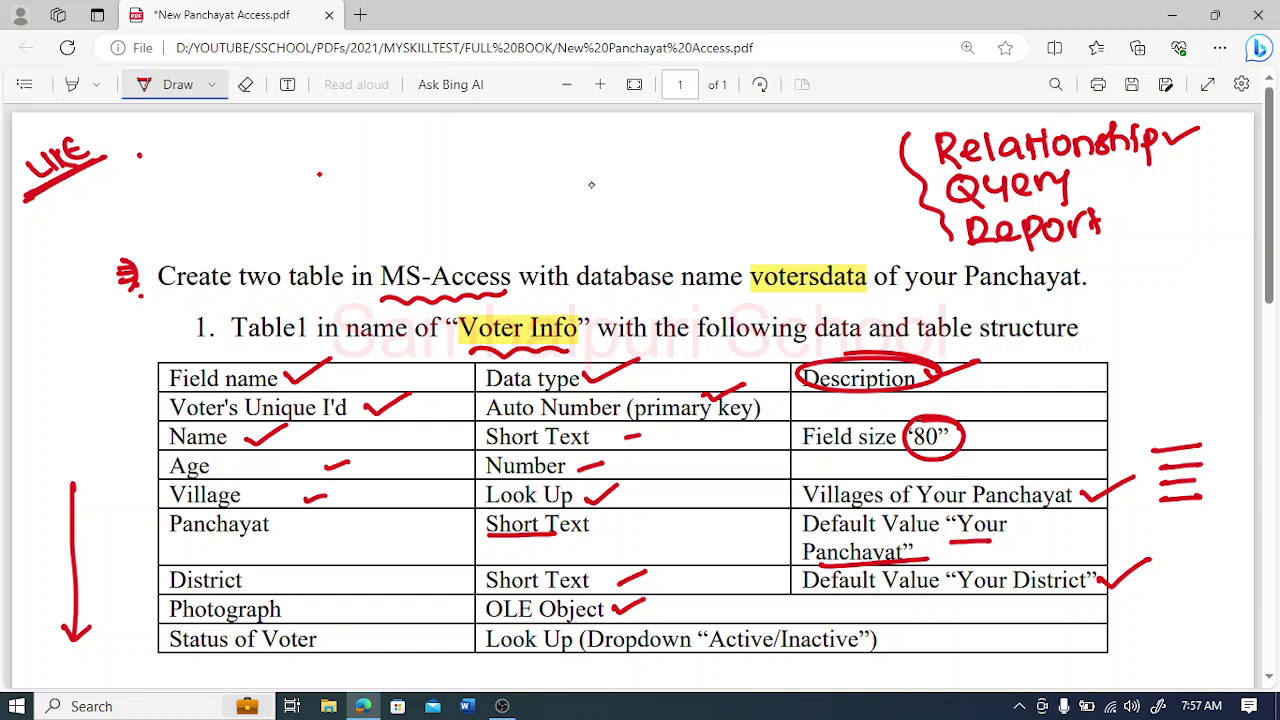
Step: Draw an arrow at the Status of Voter row and short strokes under Active and Inactive
mouse_move(138, 640)
left_mouse_down()
mouse_move(152, 648)
mouse_move(156, 632)
left_mouse_up()
left_click_drag(740, 651, 743, 663)
left_click_drag(857, 647, 855, 657)
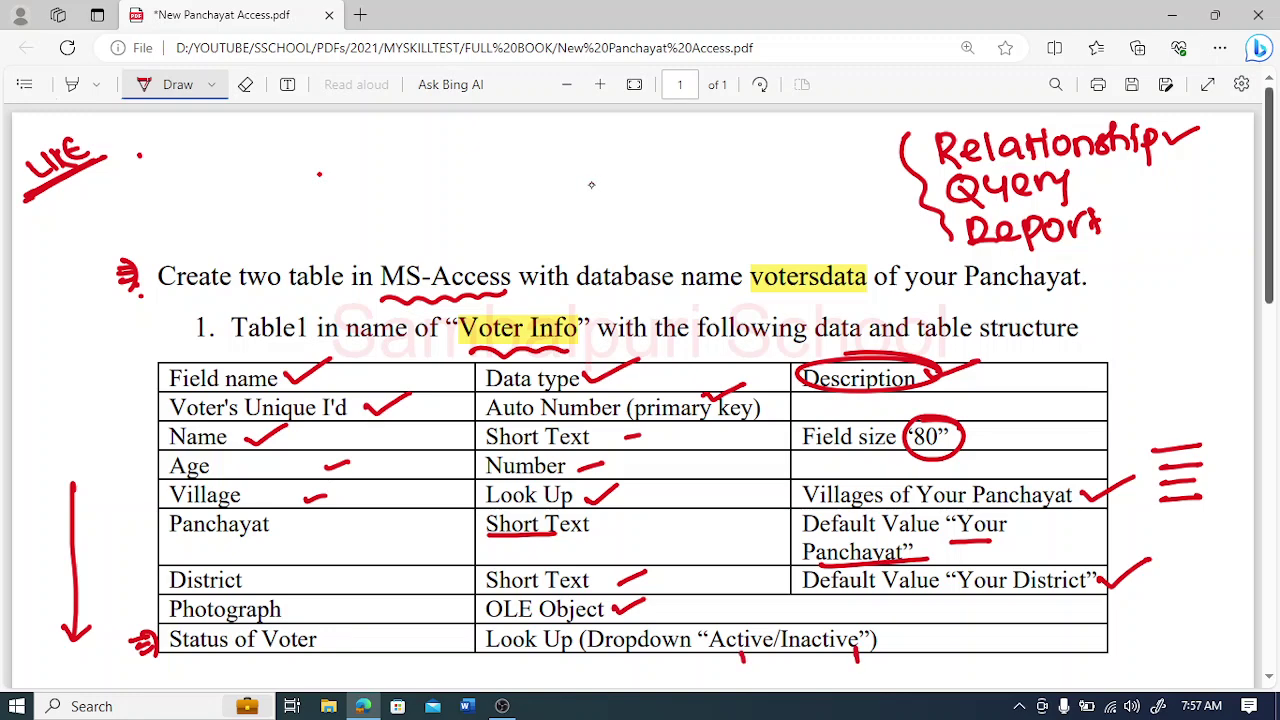
Step: Check off the Voter Wal table heading and draw a long curly brace alongside the Voter Info section
scroll(591, 184, "down", 1)
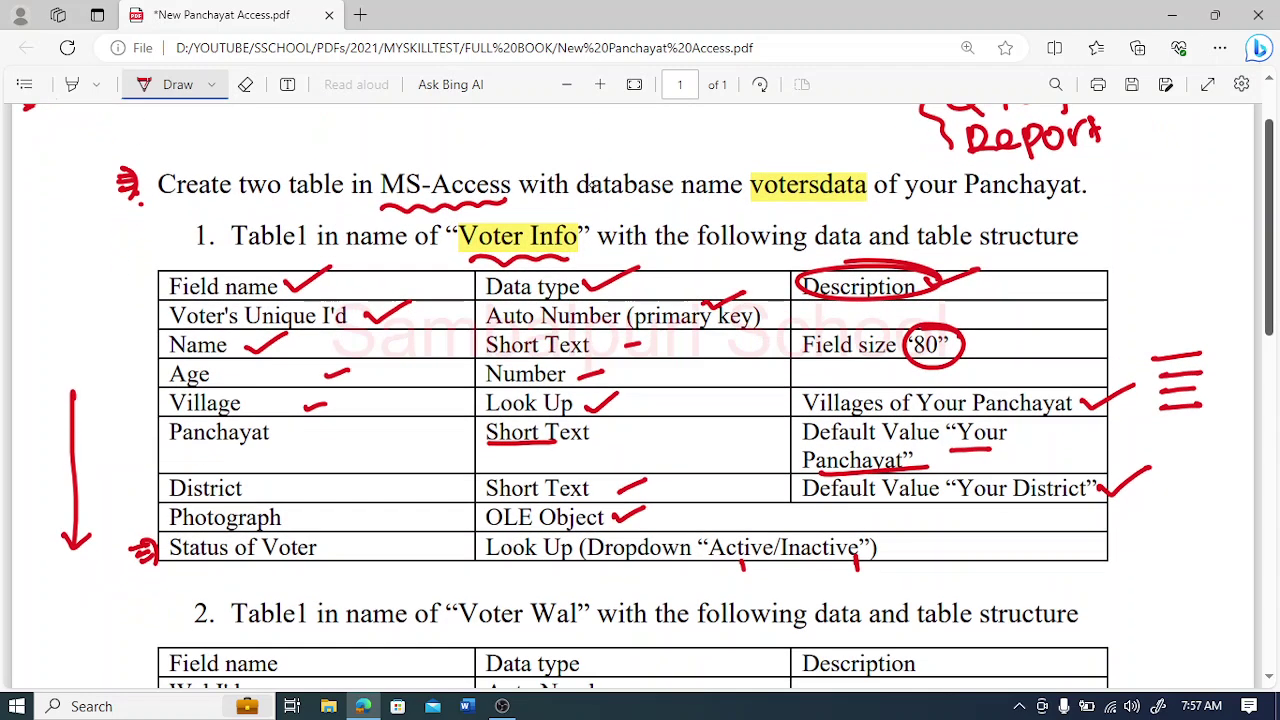
left_click_drag(1086, 606, 1150, 590)
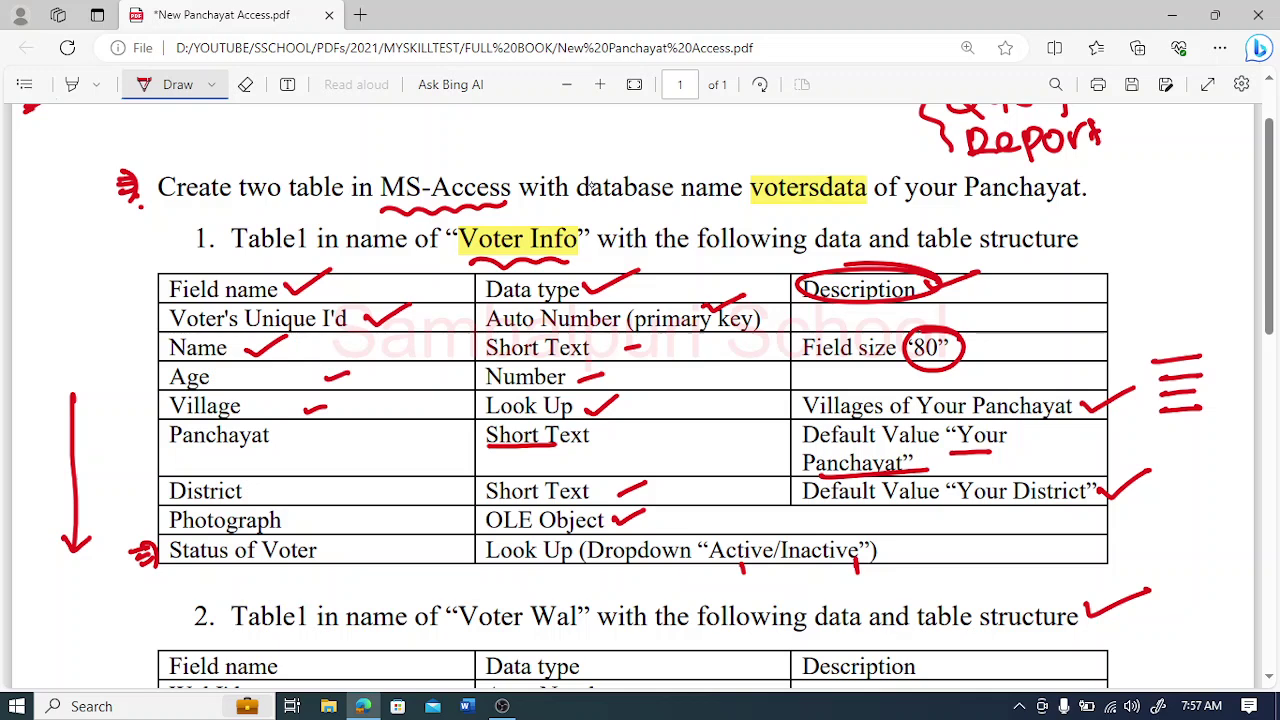
mouse_move(1112, 178)
left_mouse_down()
mouse_move(1136, 228)
mouse_move(1148, 470)
mouse_move(1136, 536)
left_mouse_up()
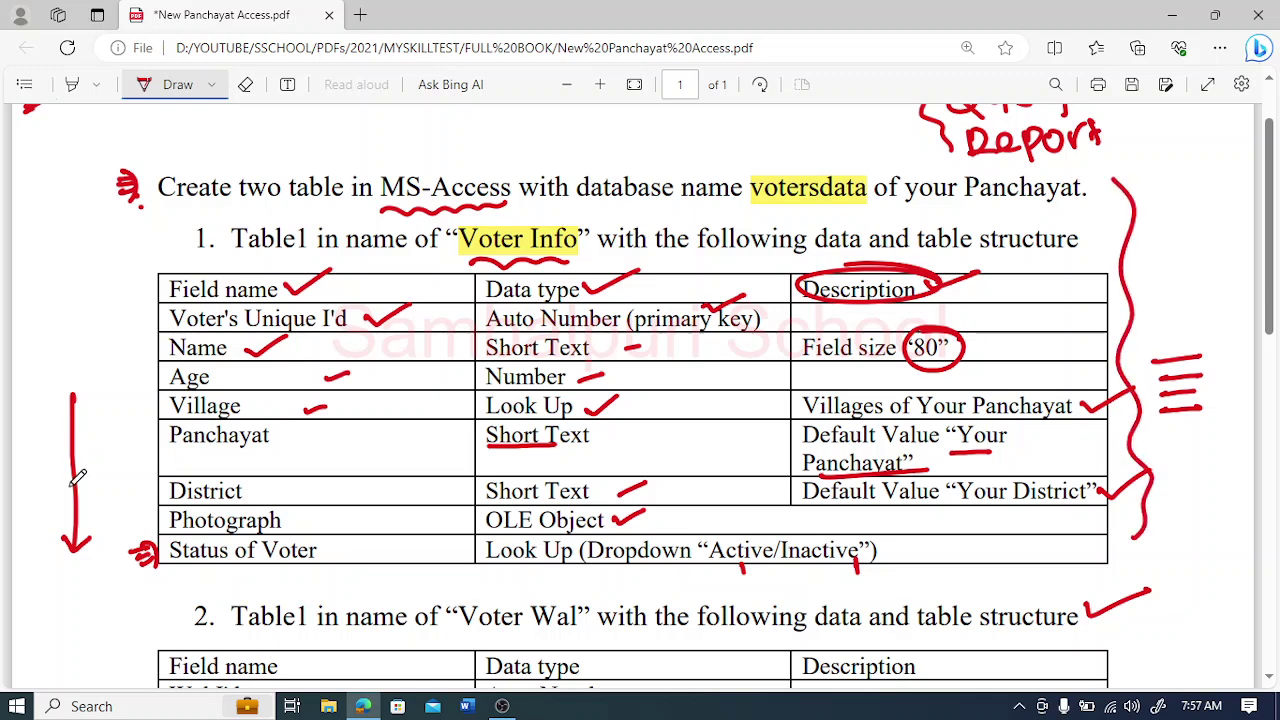
Step: Open Access and create a blank database named votersdata, checking the name in the assignment PDF
left_click(17, 707)
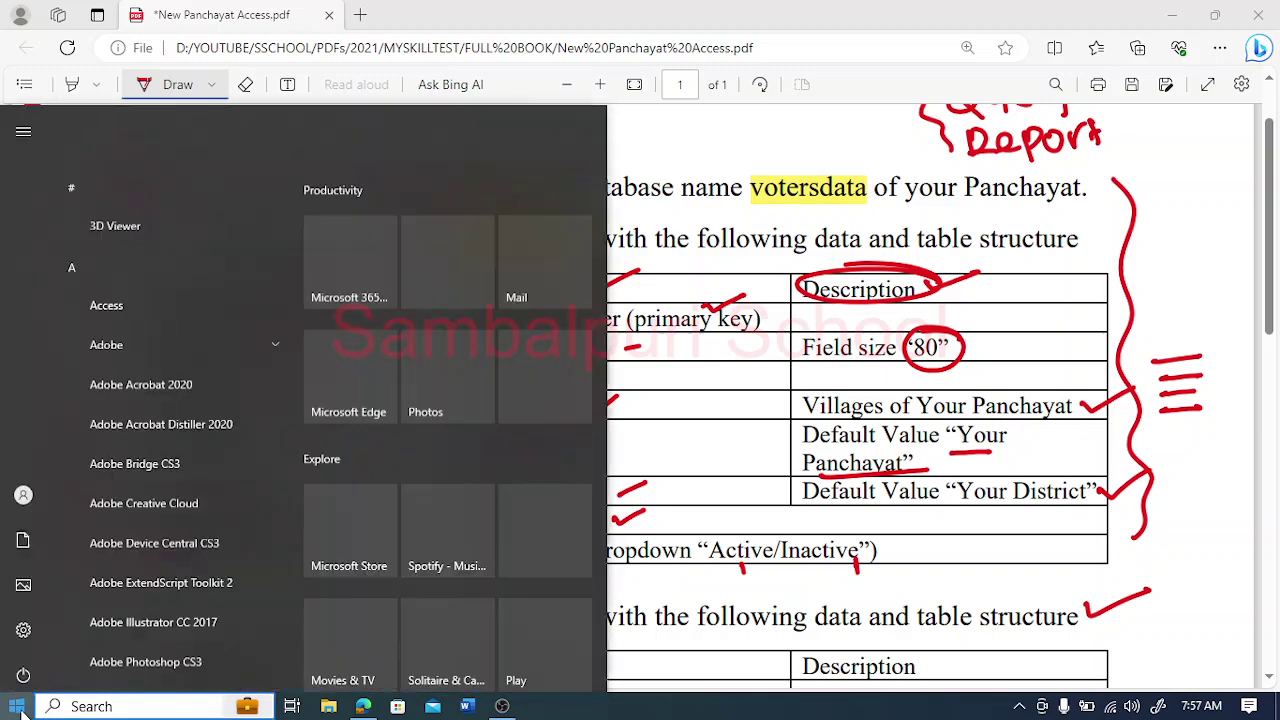
left_click(105, 224)
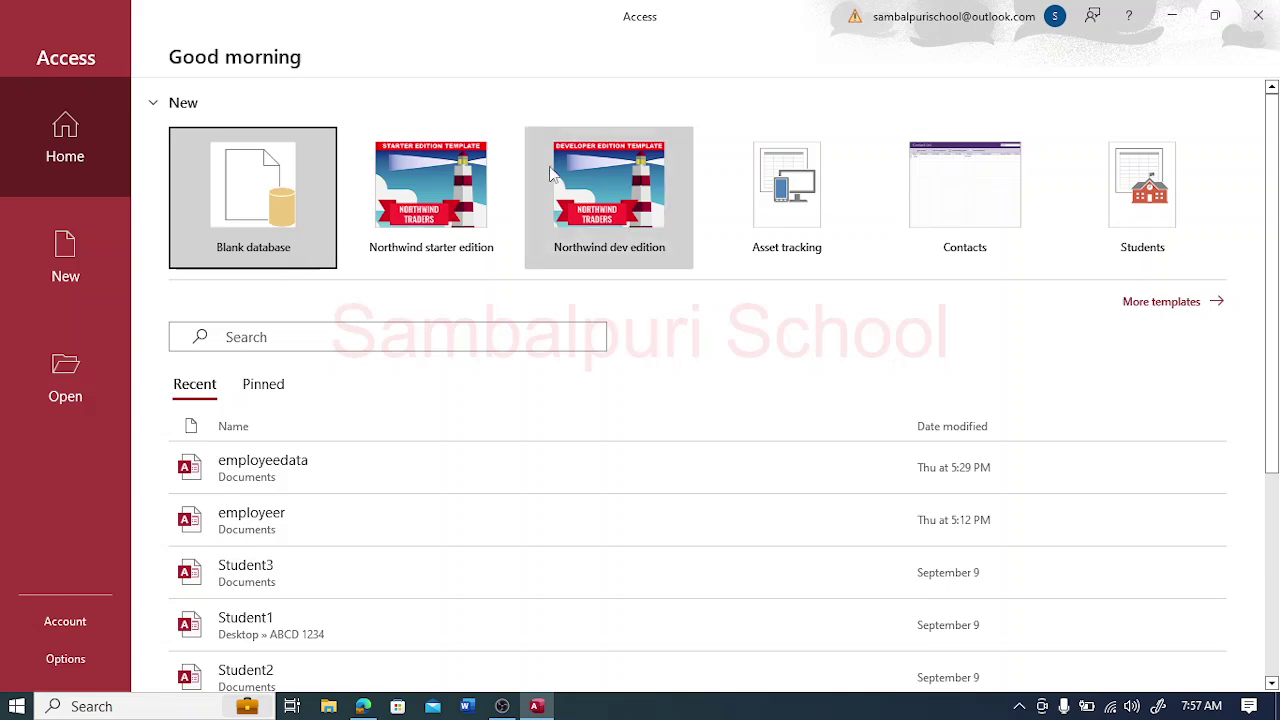
left_click(245, 196)
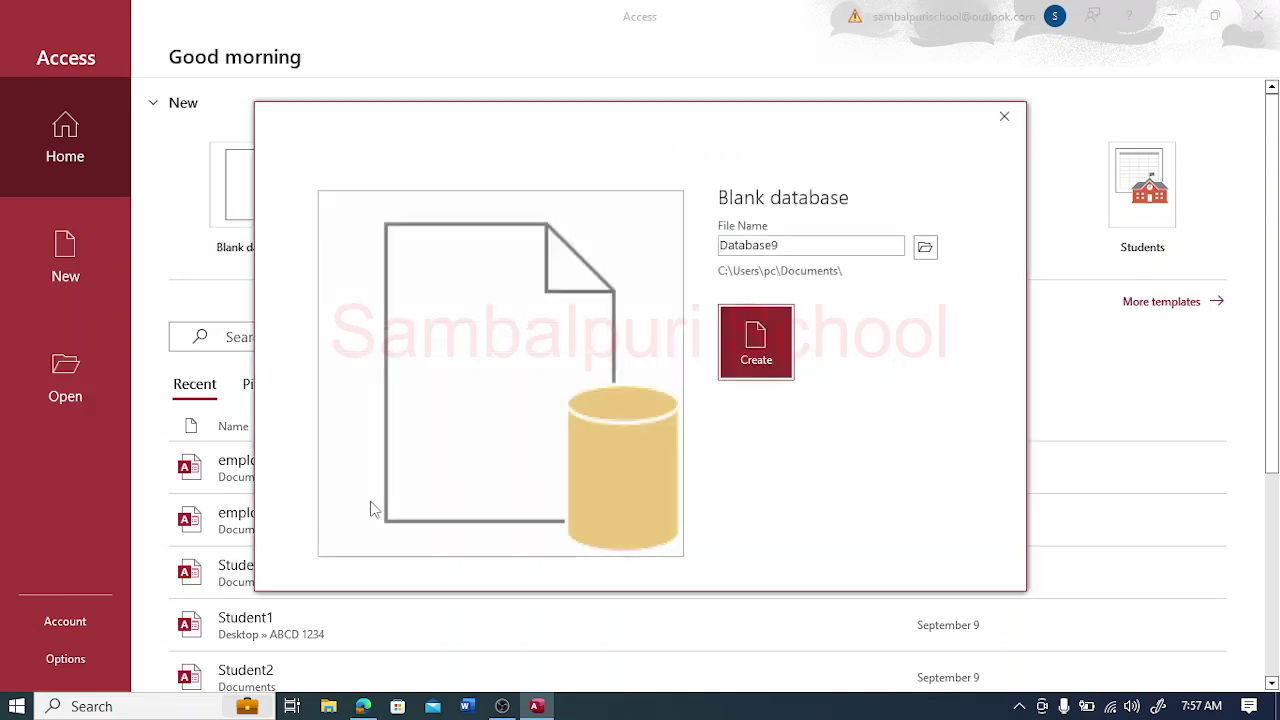
left_click(366, 706)
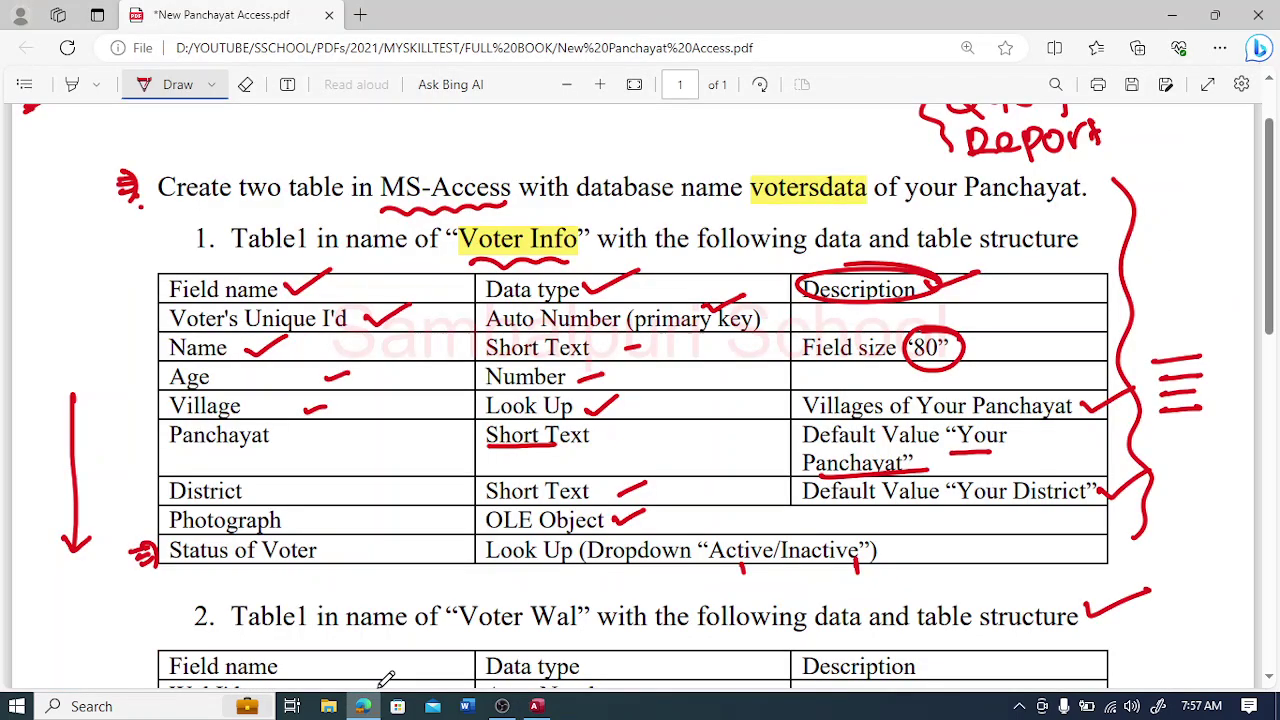
left_click(536, 706)
key("BackSpace")
double_click(809, 240)
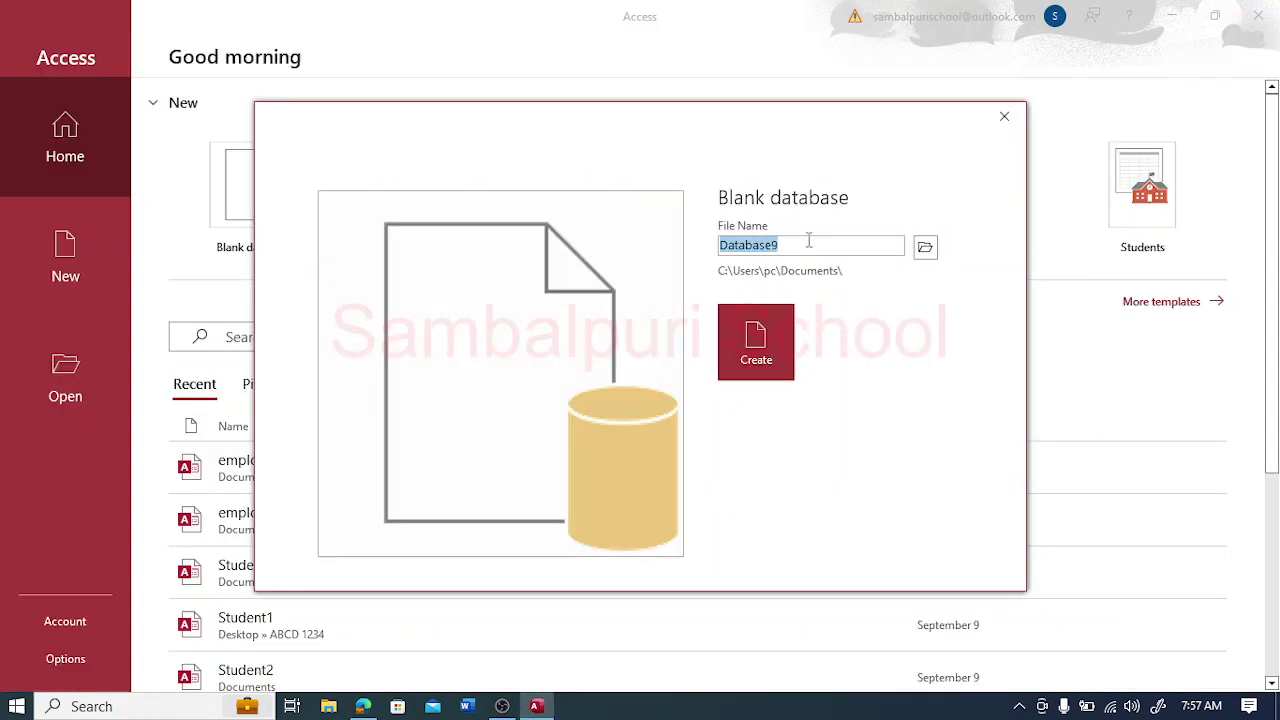
type("votersdat")
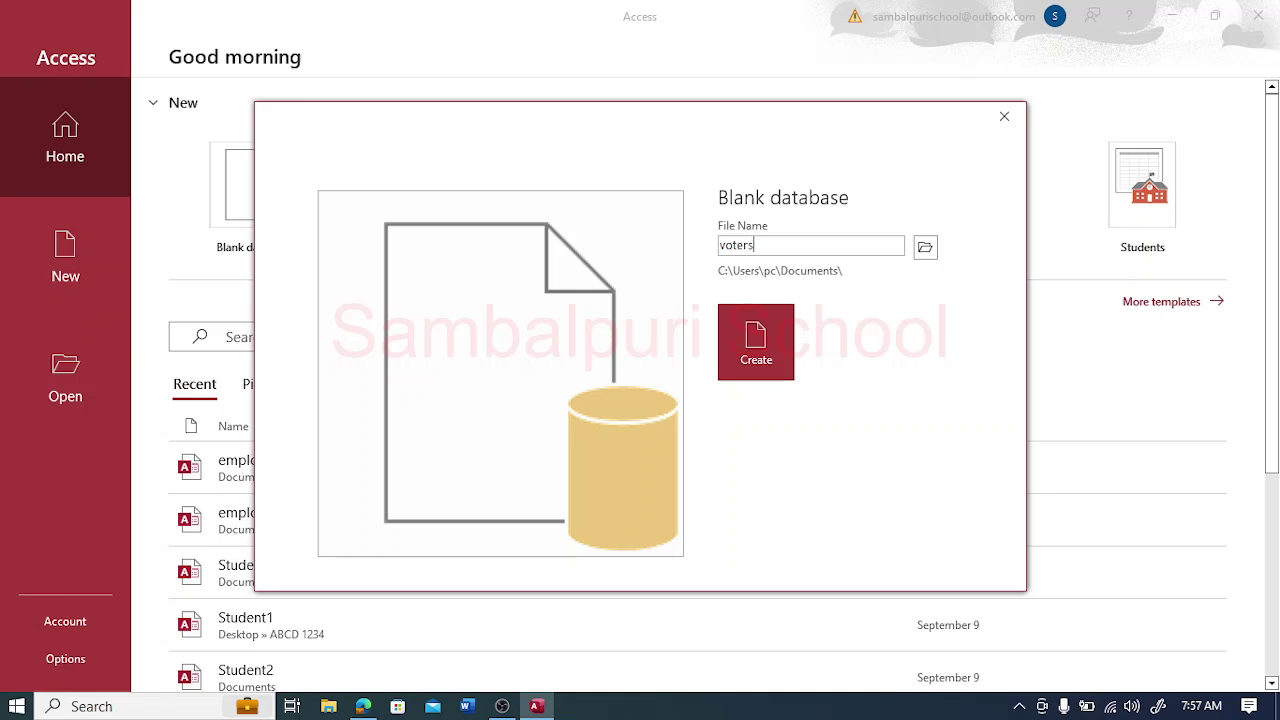
type("a")
left_click(754, 338)
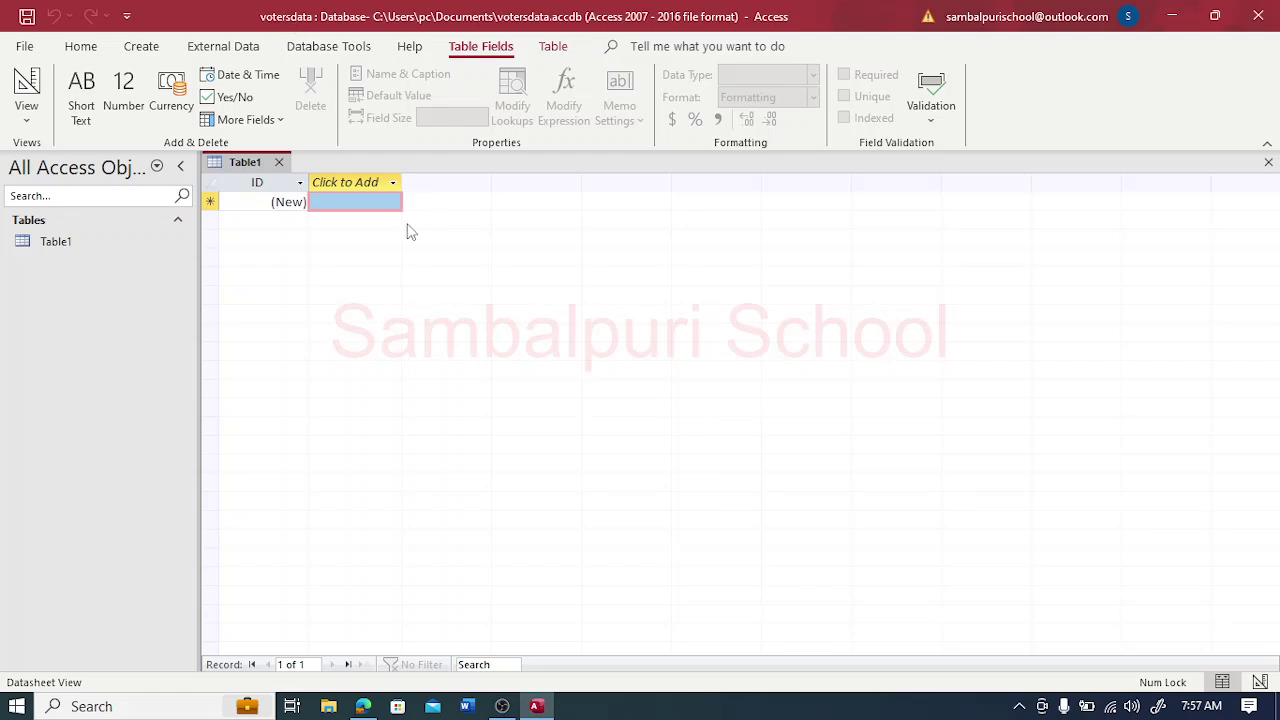
Step: Check the table name in the assignment PDF, then open Table1 in Design View, saving it as Voter Info
left_click(363, 706)
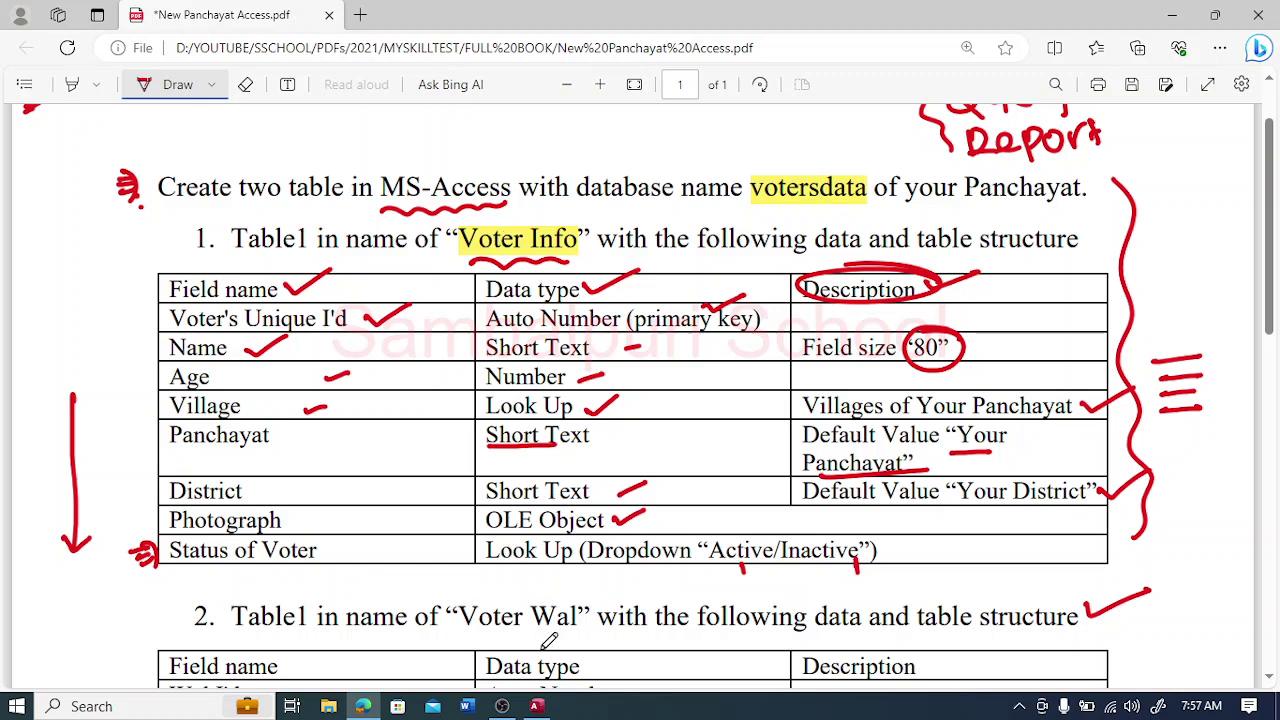
left_click(537, 706)
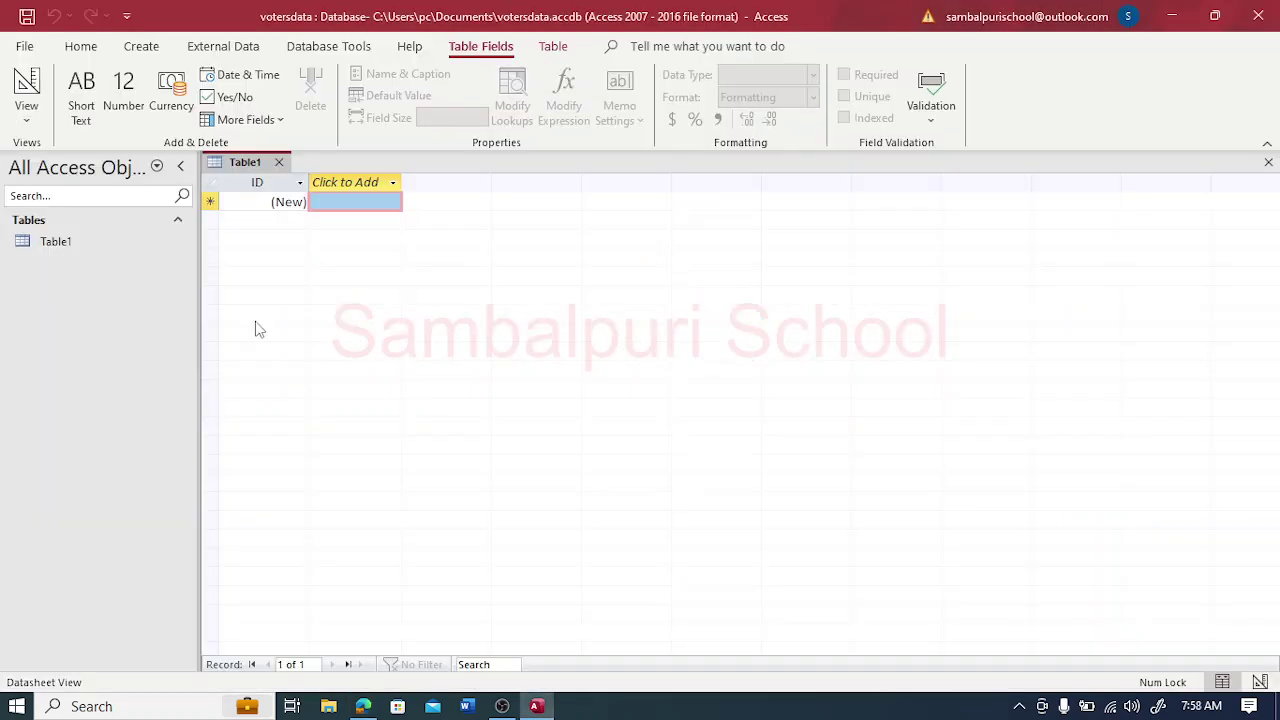
left_click(30, 122)
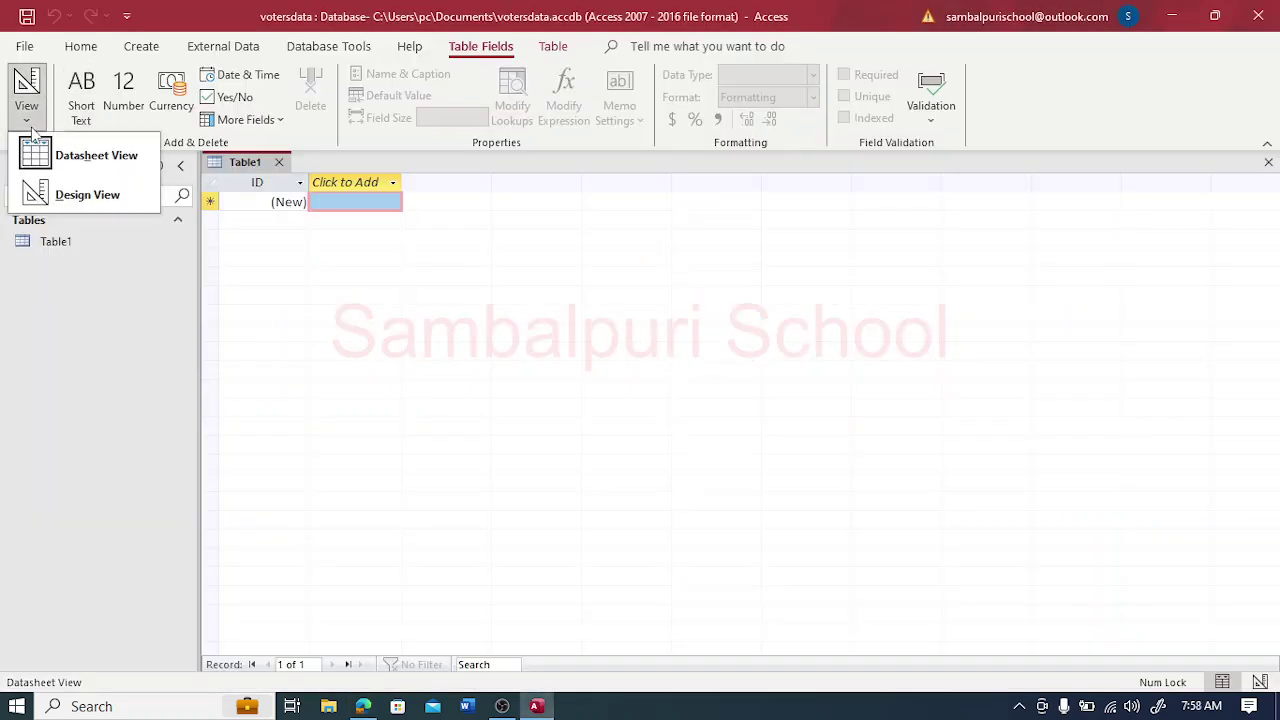
left_click(62, 194)
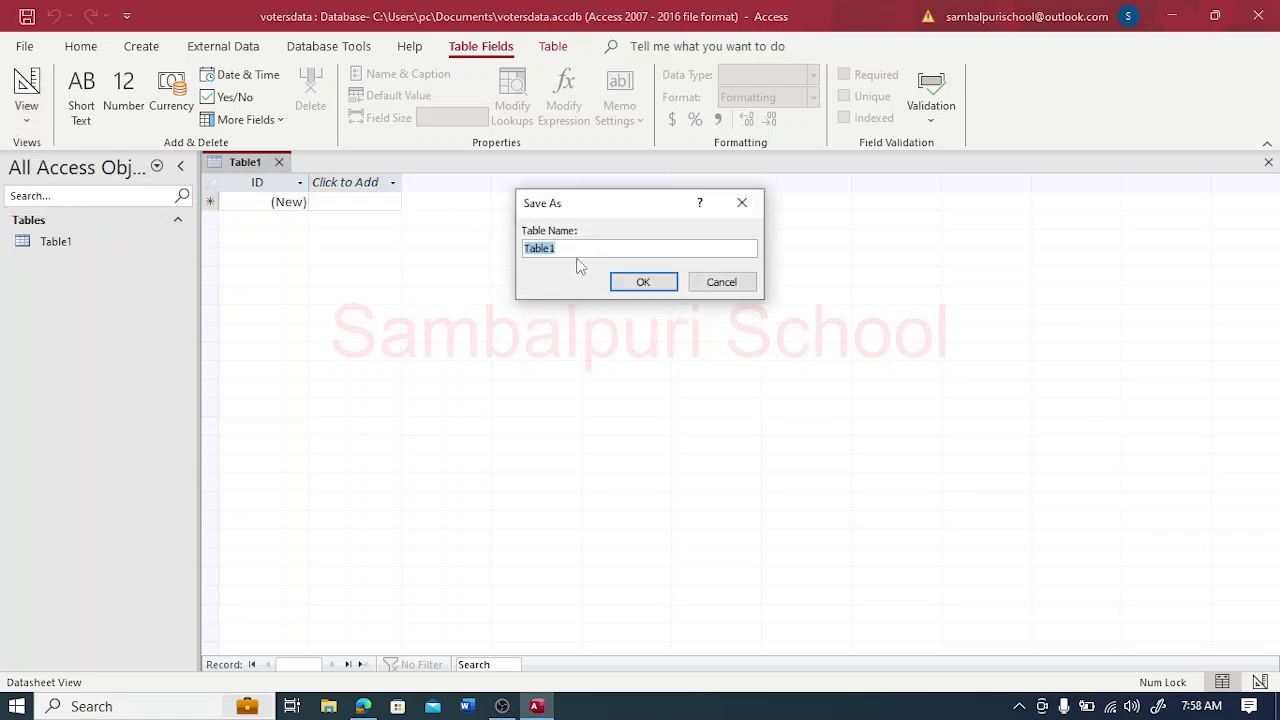
type("Voter Info")
left_click(643, 282)
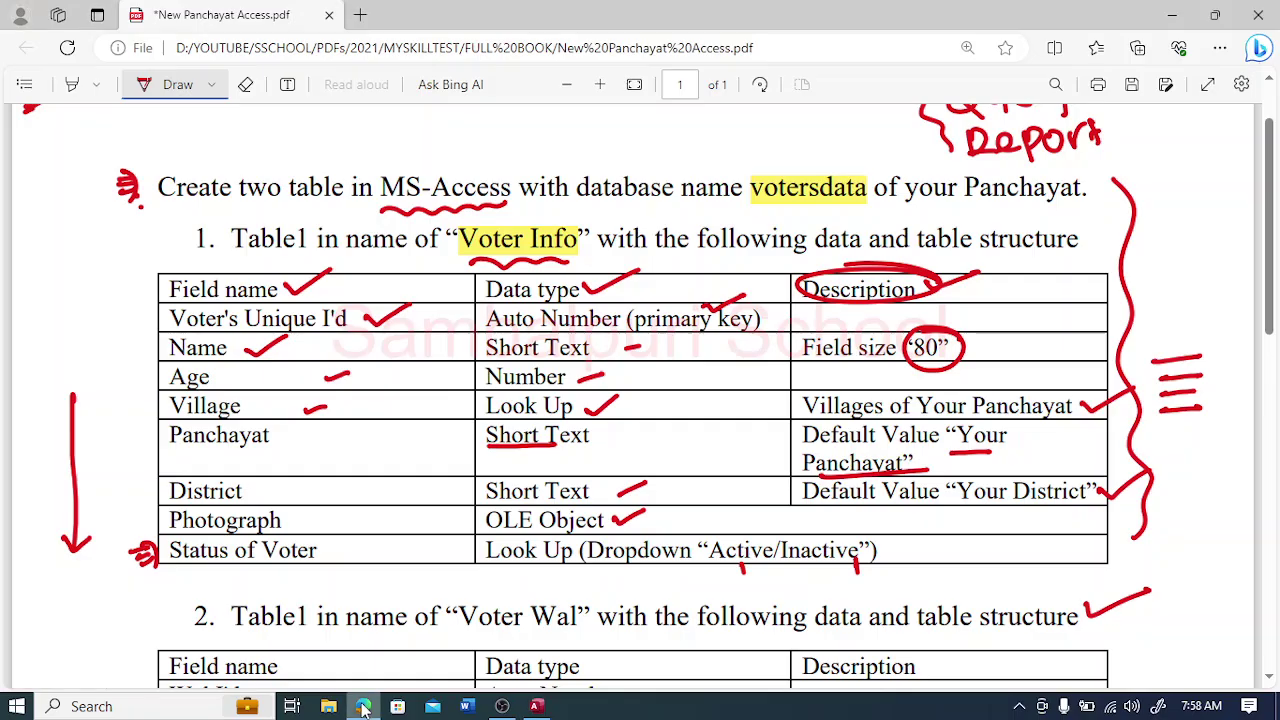
Step: Check the first field in the assignment PDF and rename the table's ID primary key field to Voter's Unique ID
left_click(364, 707)
left_click(536, 706)
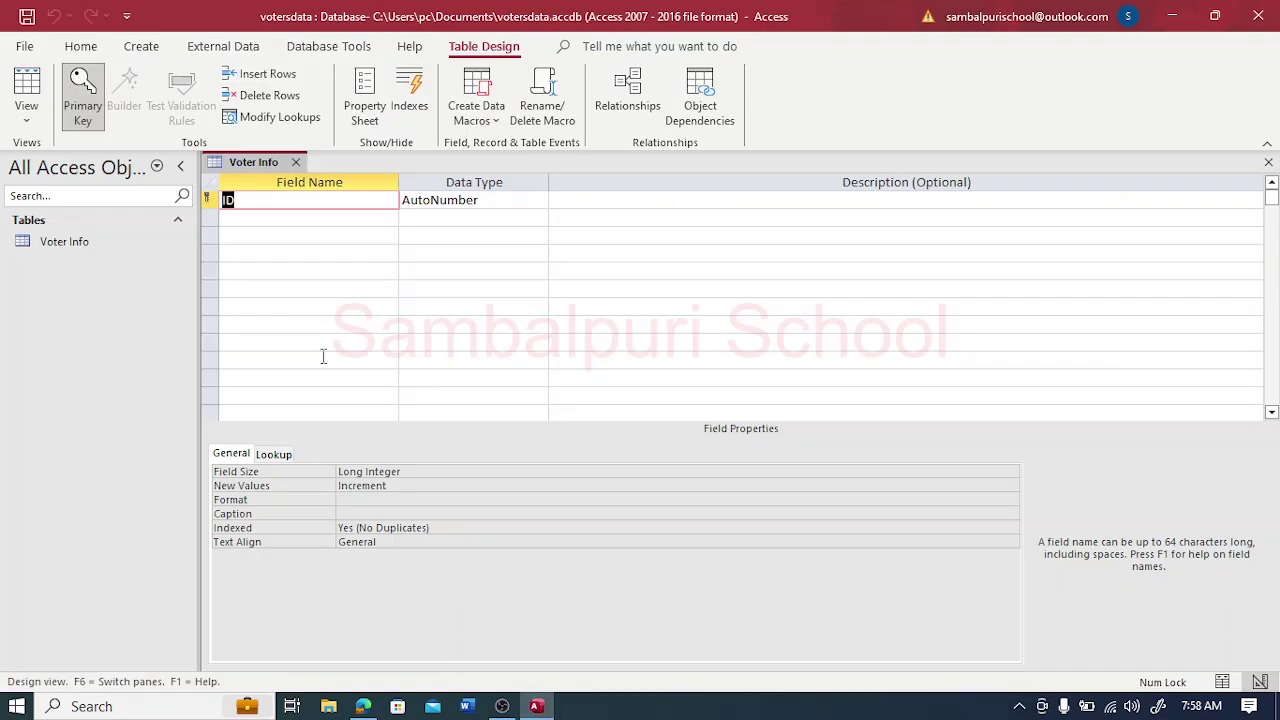
type("Voter's Unique ID")
key("Tab")
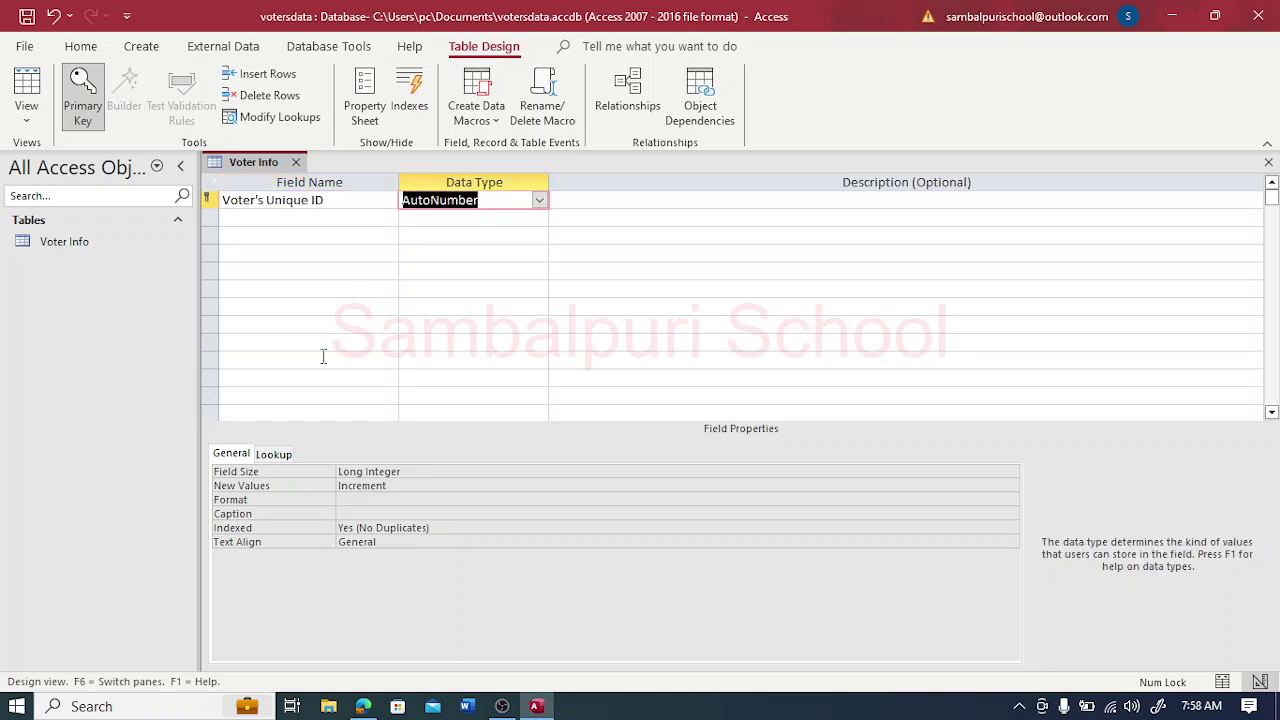
key("Tab")
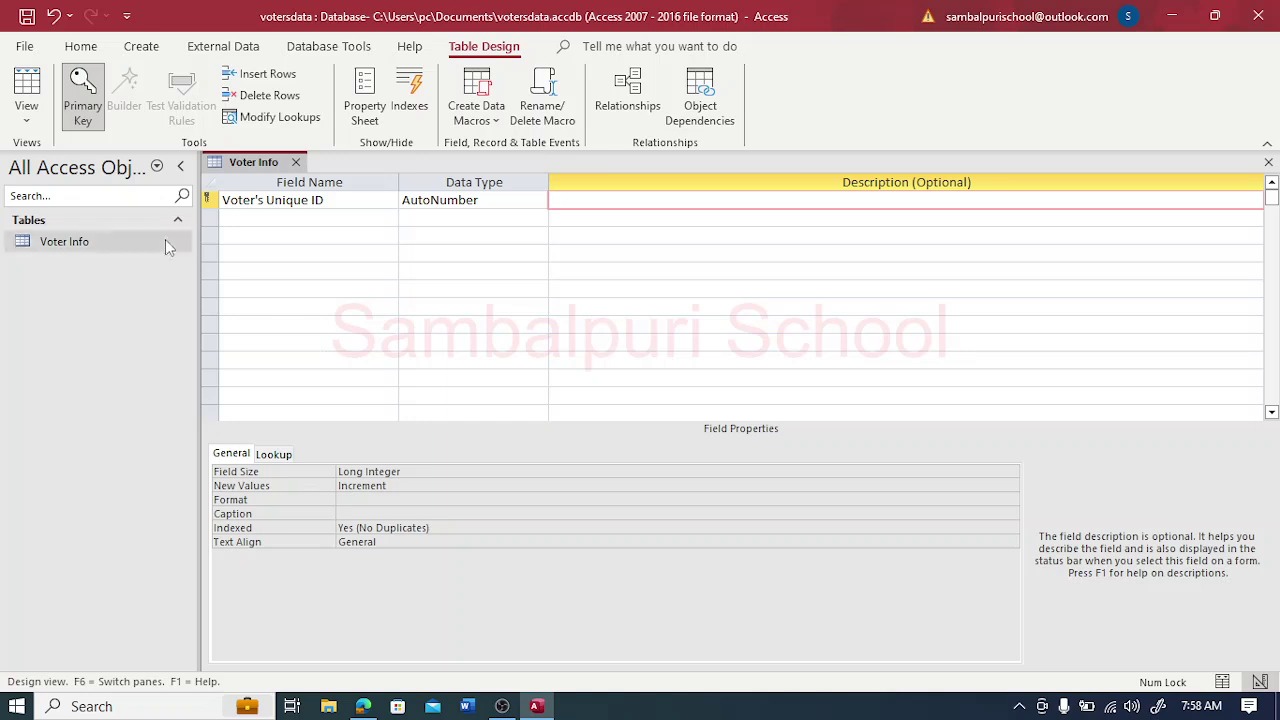
left_click(82, 116)
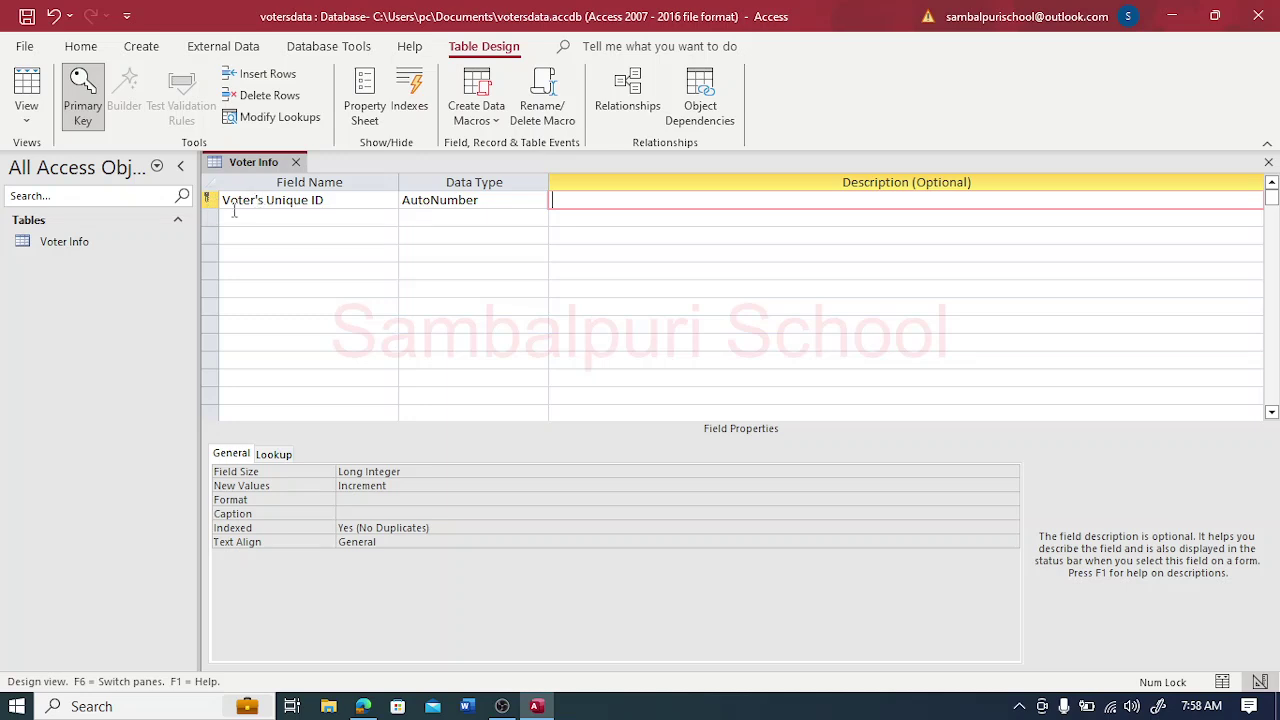
Step: Add a second field named Name with the Short Text data type, accepting the reserved word as its name
left_click(241, 216)
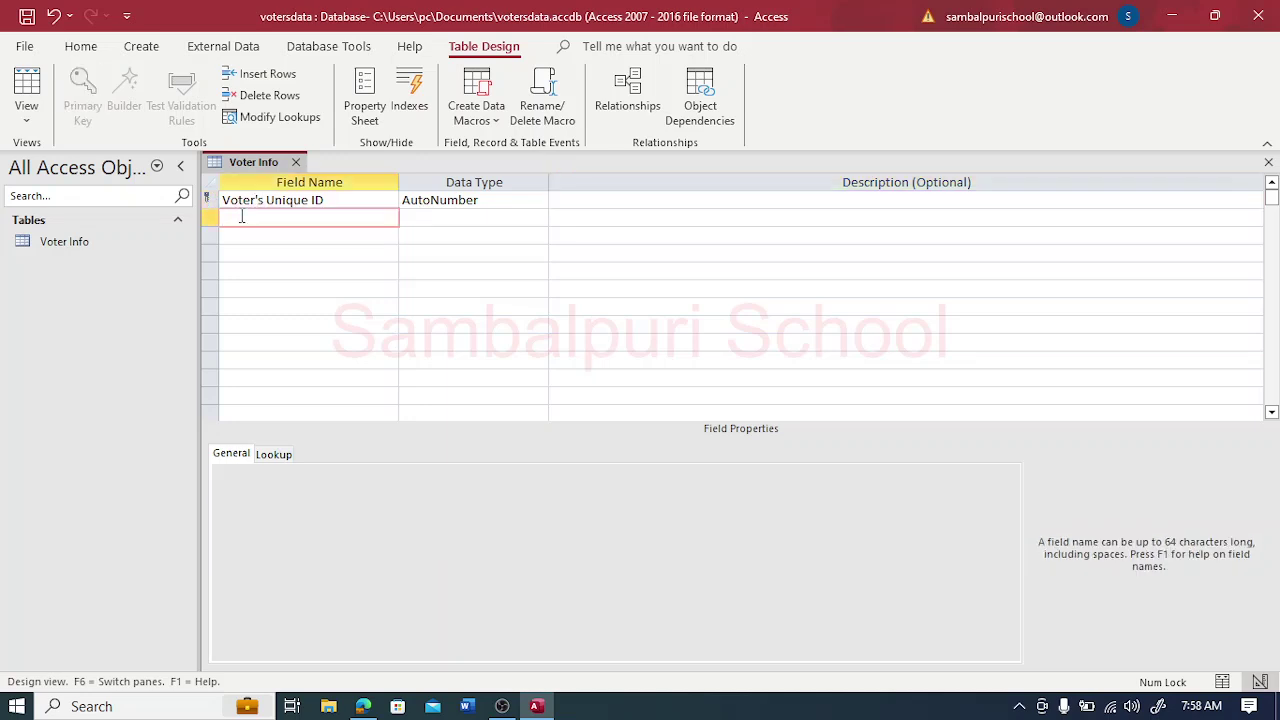
type("Name")
key("Tab")
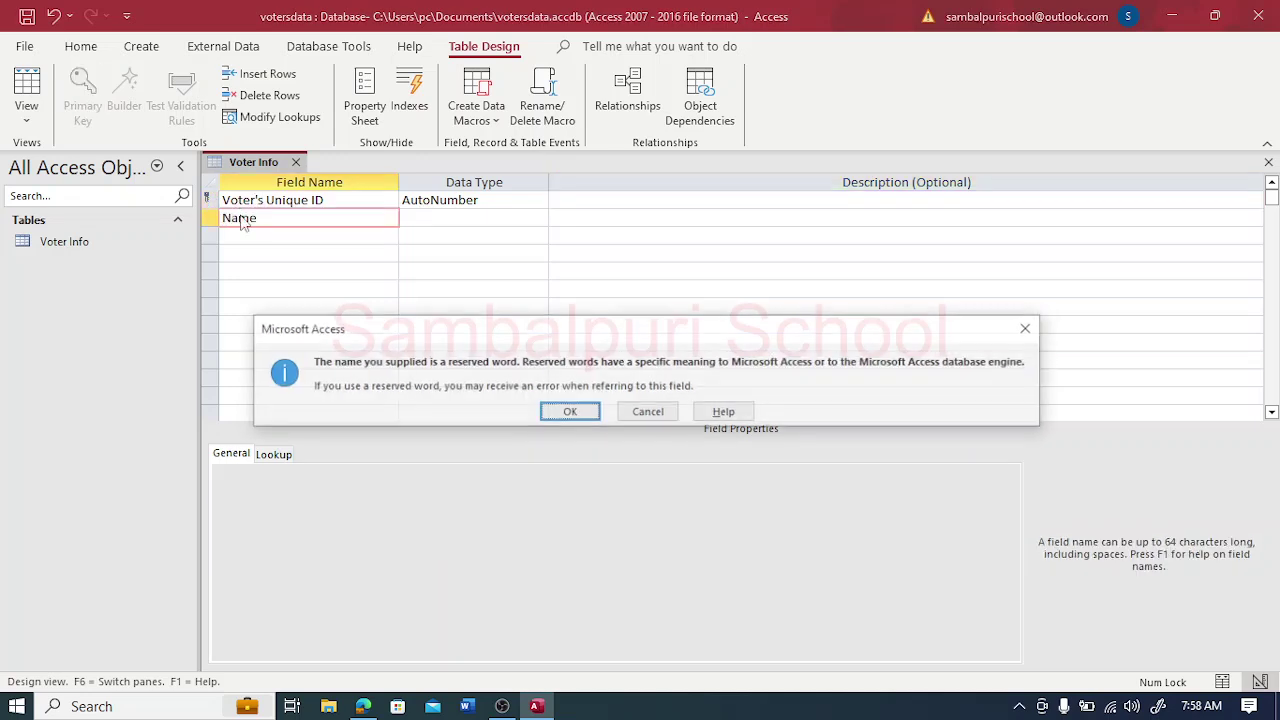
left_click(569, 412)
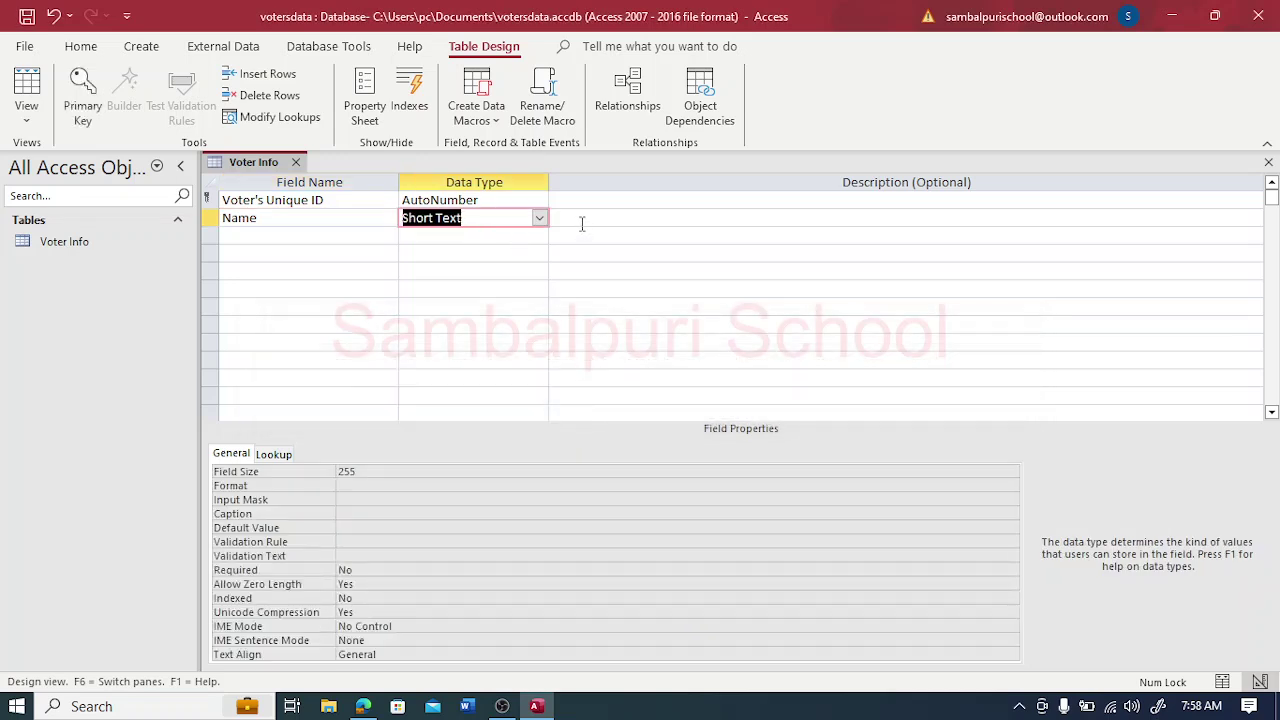
Step: Check the Name field's requirements in the assignment PDF and set its field size to 80
left_click(363, 706)
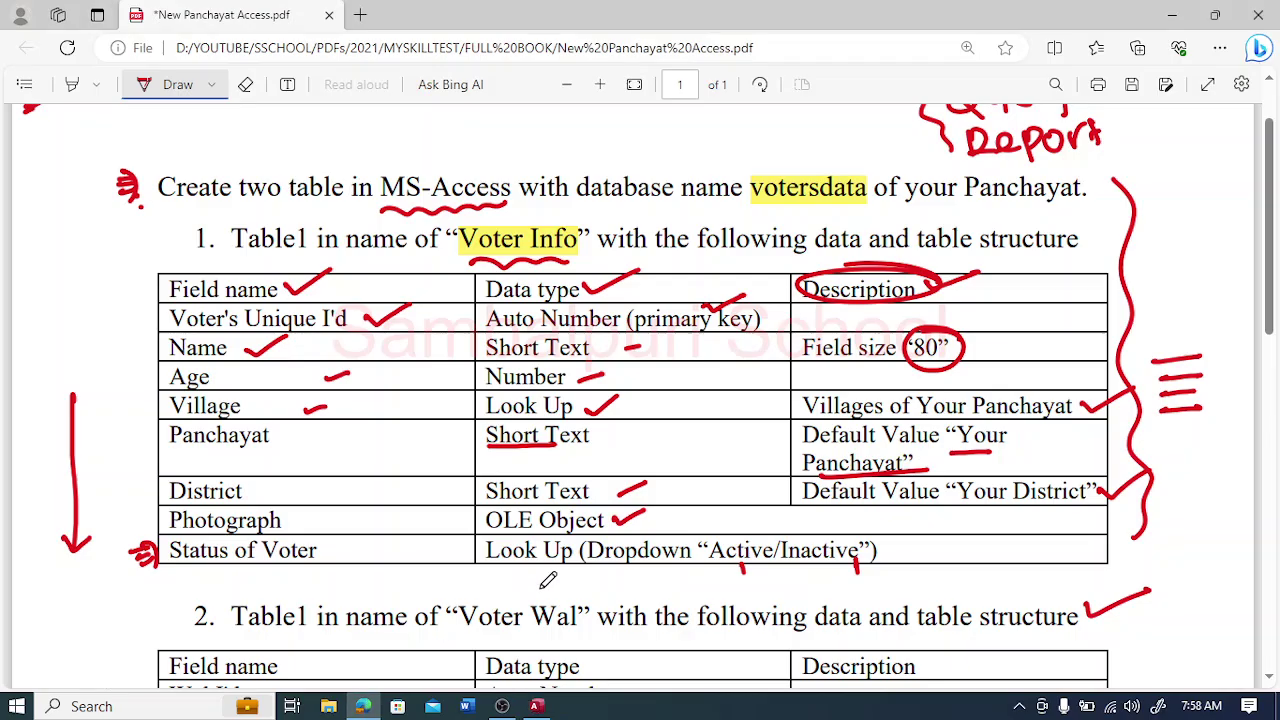
left_click(536, 706)
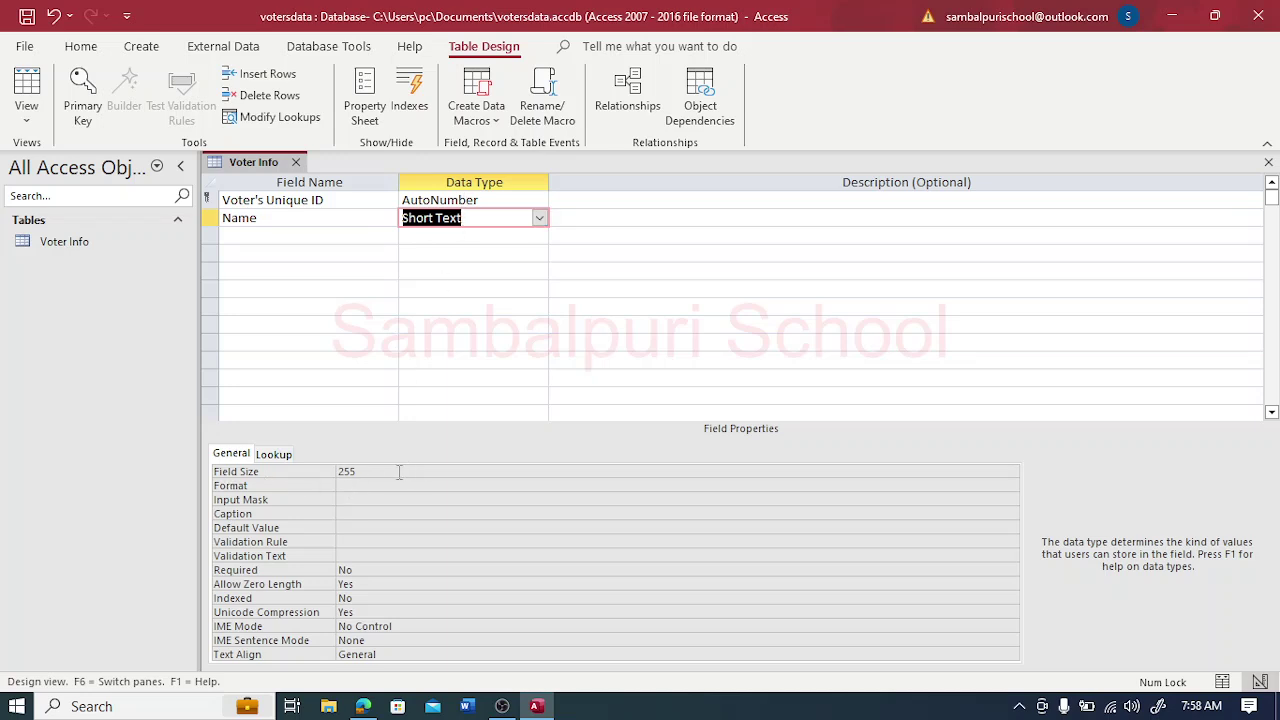
left_click_drag(392, 471, 278, 474)
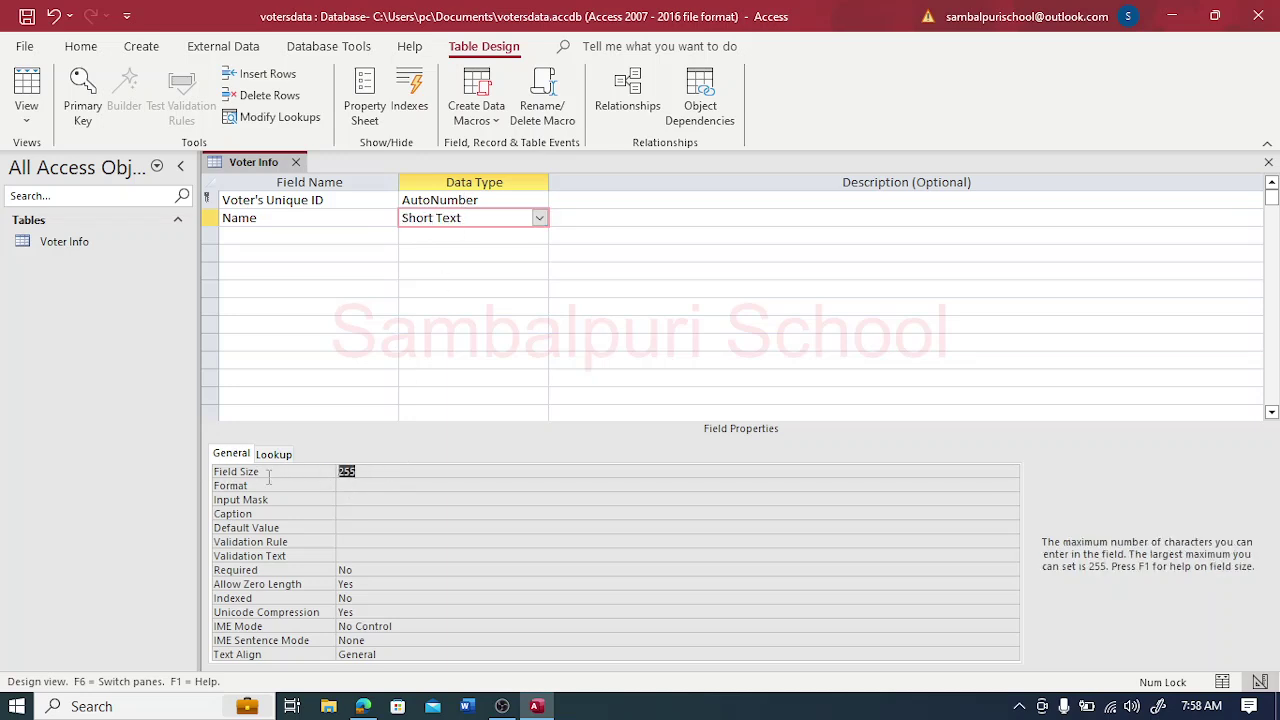
left_click_drag(356, 473, 330, 474)
left_click(375, 473)
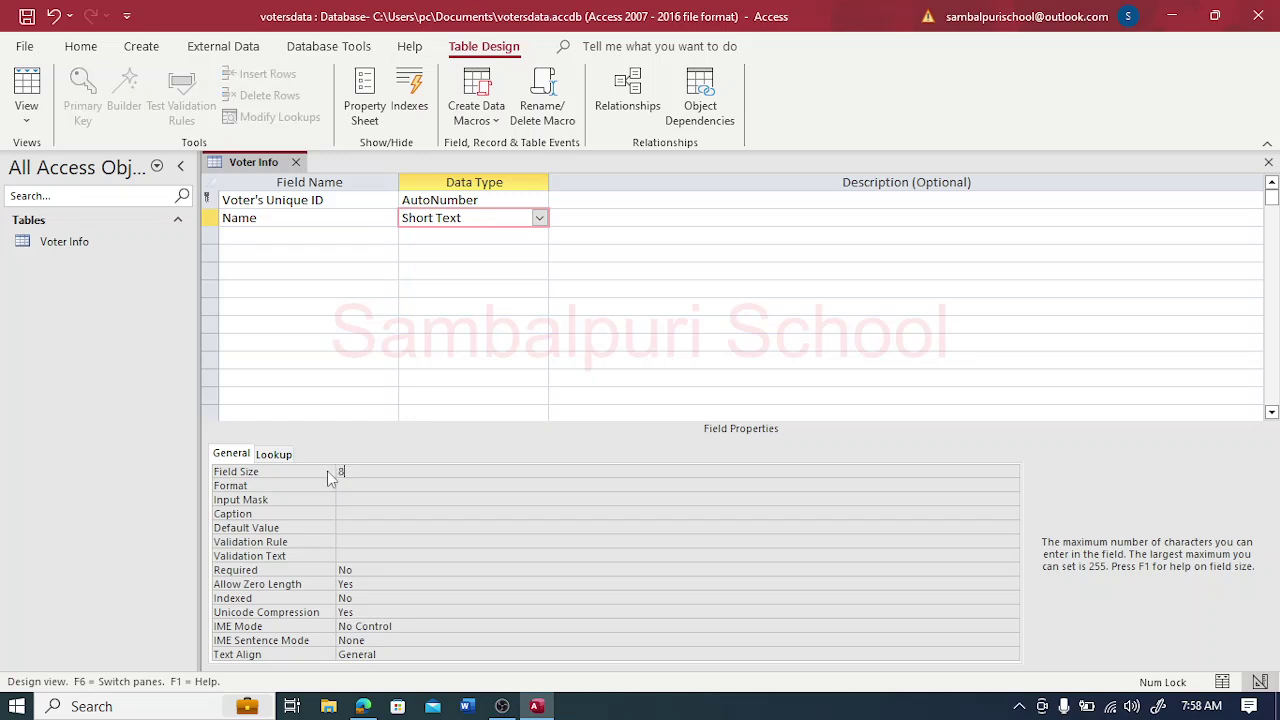
Step: Check the next field in the assignment PDF and add an Age field with the Number data type
left_click(308, 238)
left_click(364, 706)
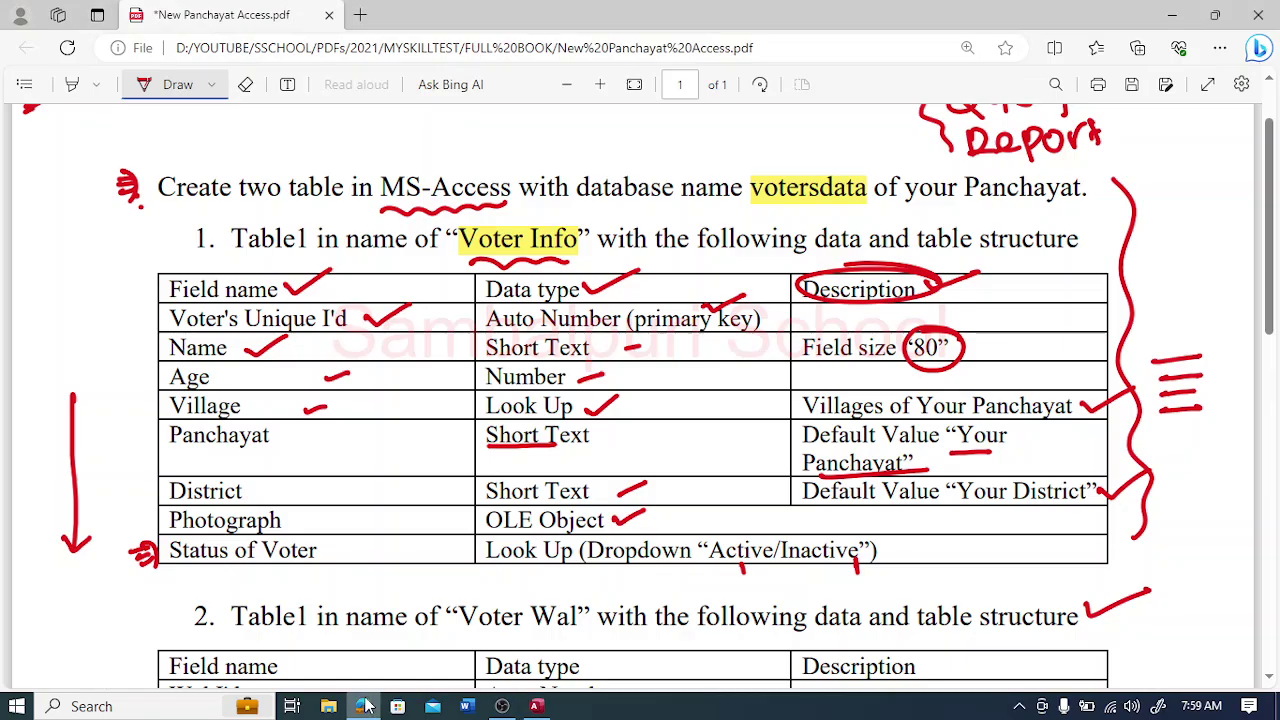
left_click(538, 706)
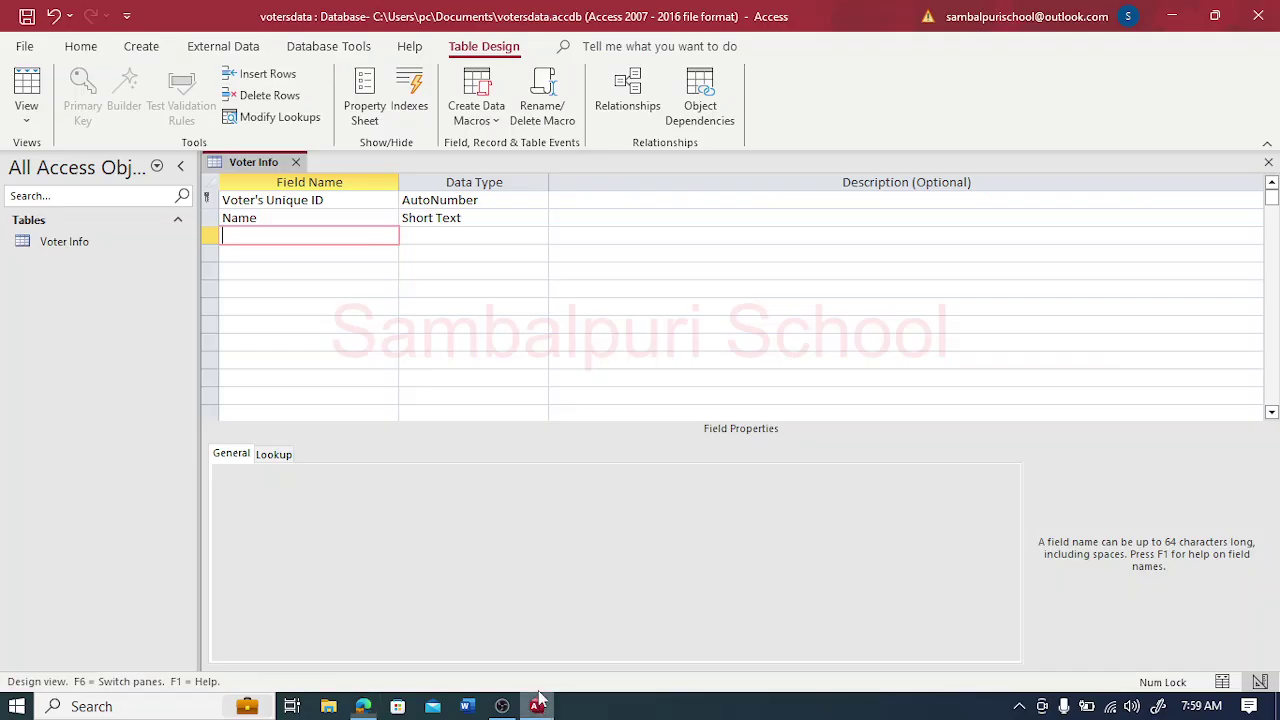
type("Age")
key("Tab")
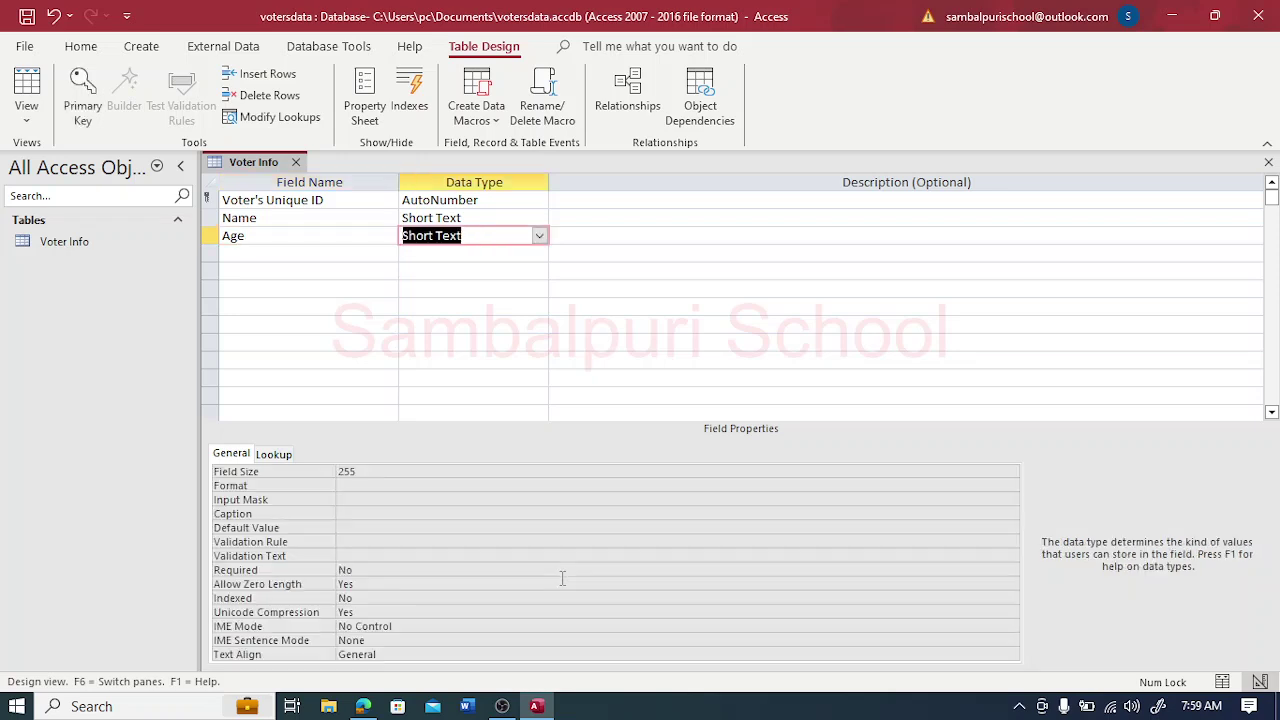
type("n")
key("Tab")
key("Tab")
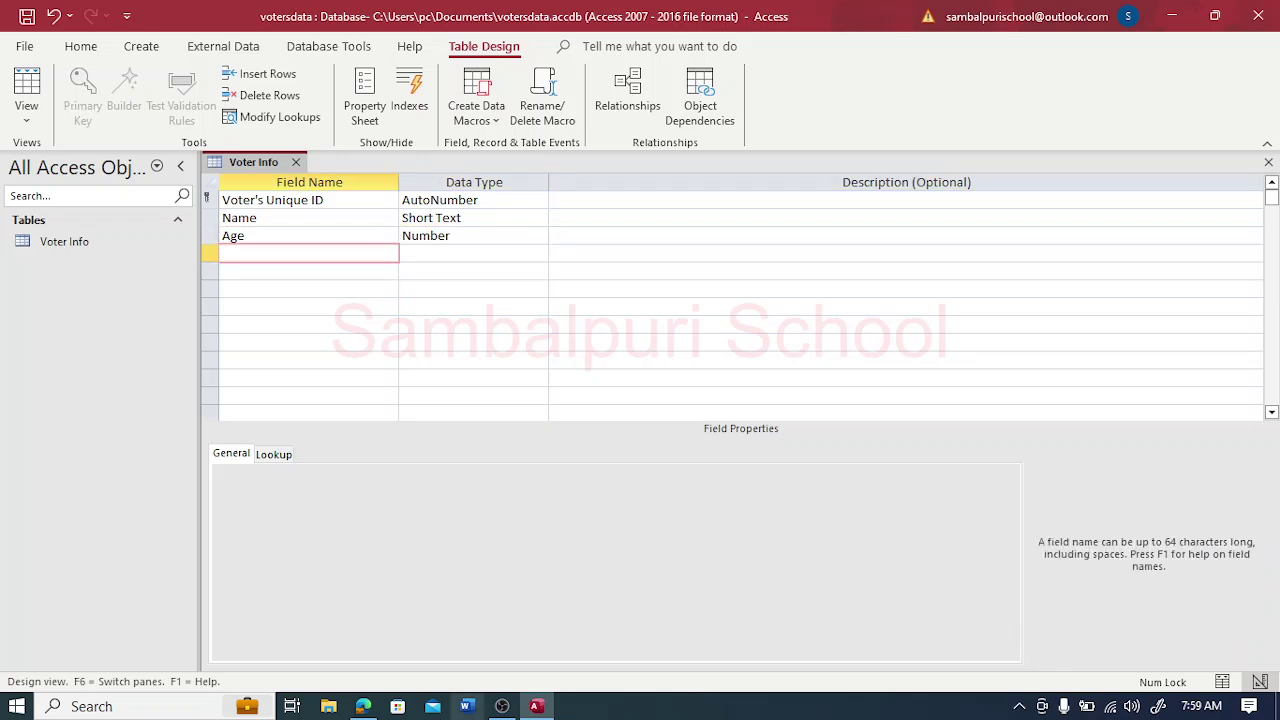
Step: Check the assignment PDF, add a Village field, and start the Lookup Wizard for it with the option to type in the values
left_click(363, 706)
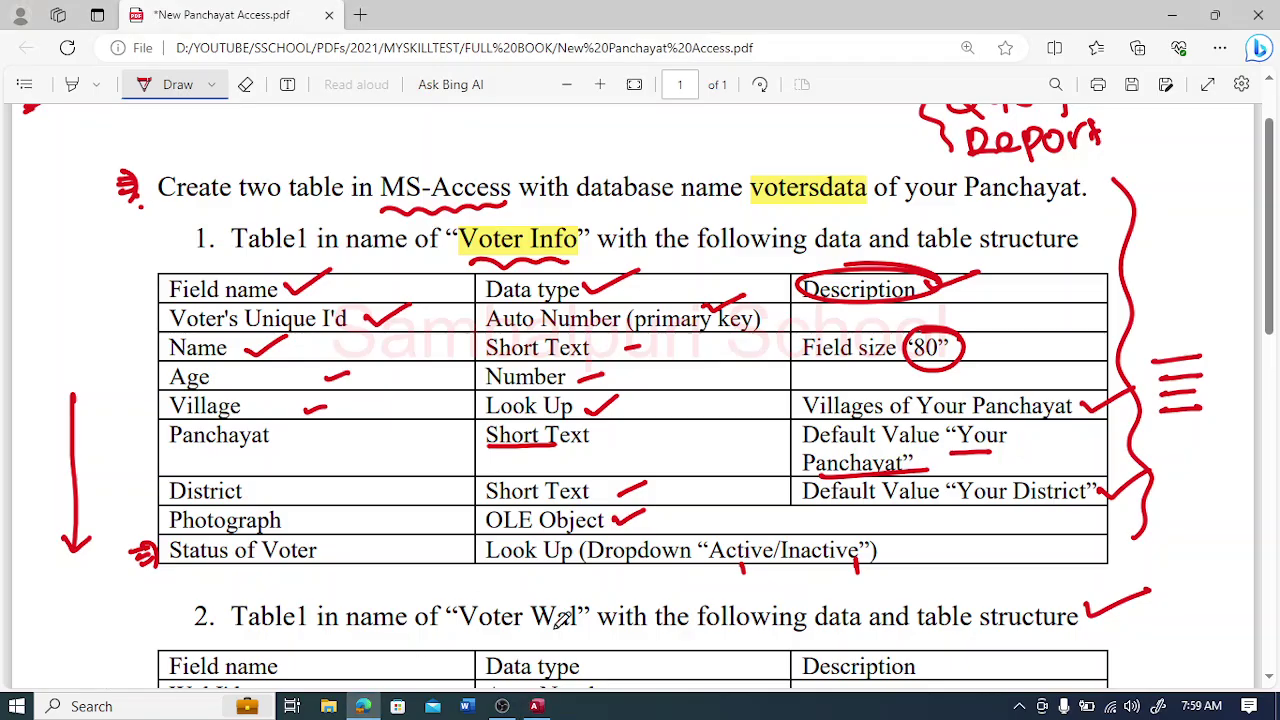
left_click(536, 706)
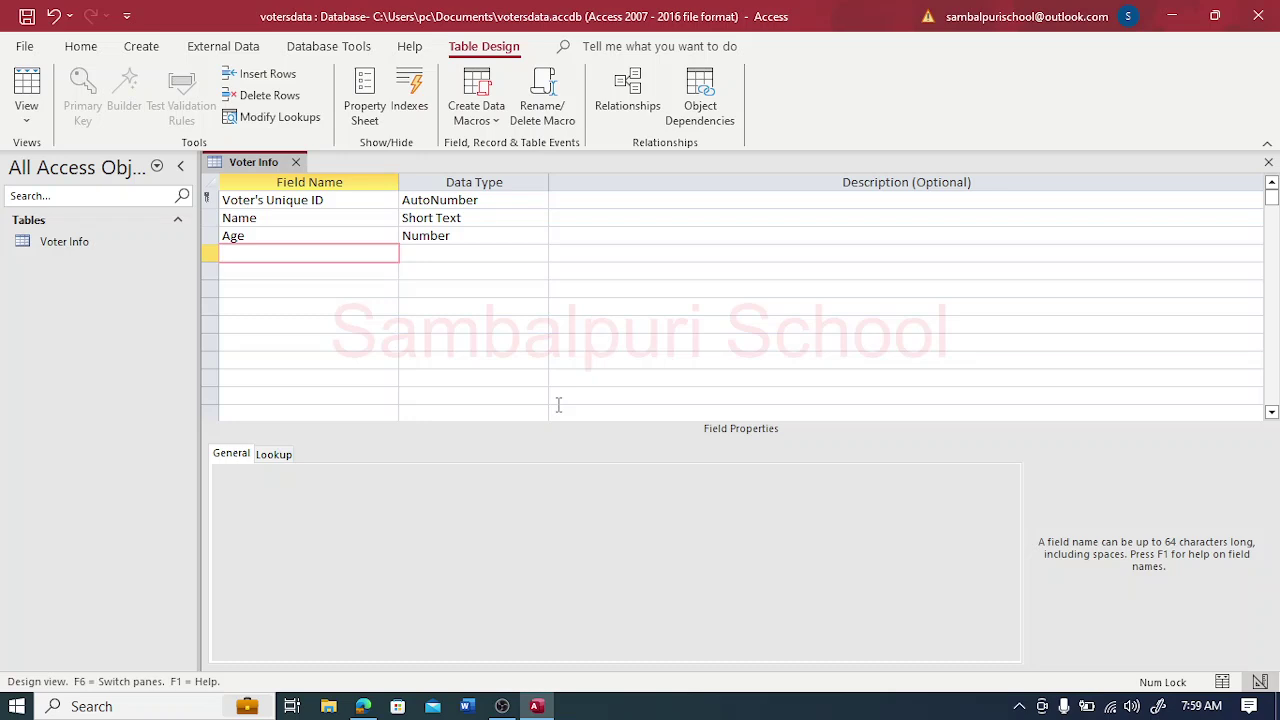
type("Village")
key("Tab")
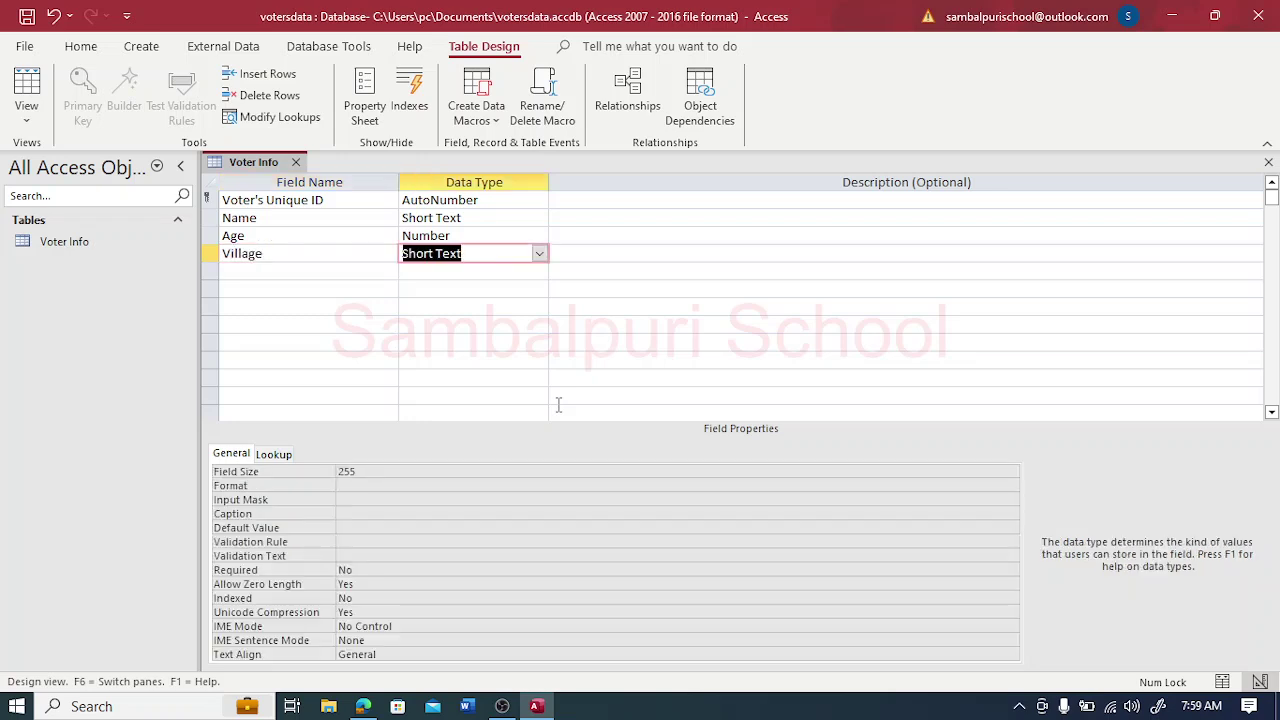
left_click(539, 254)
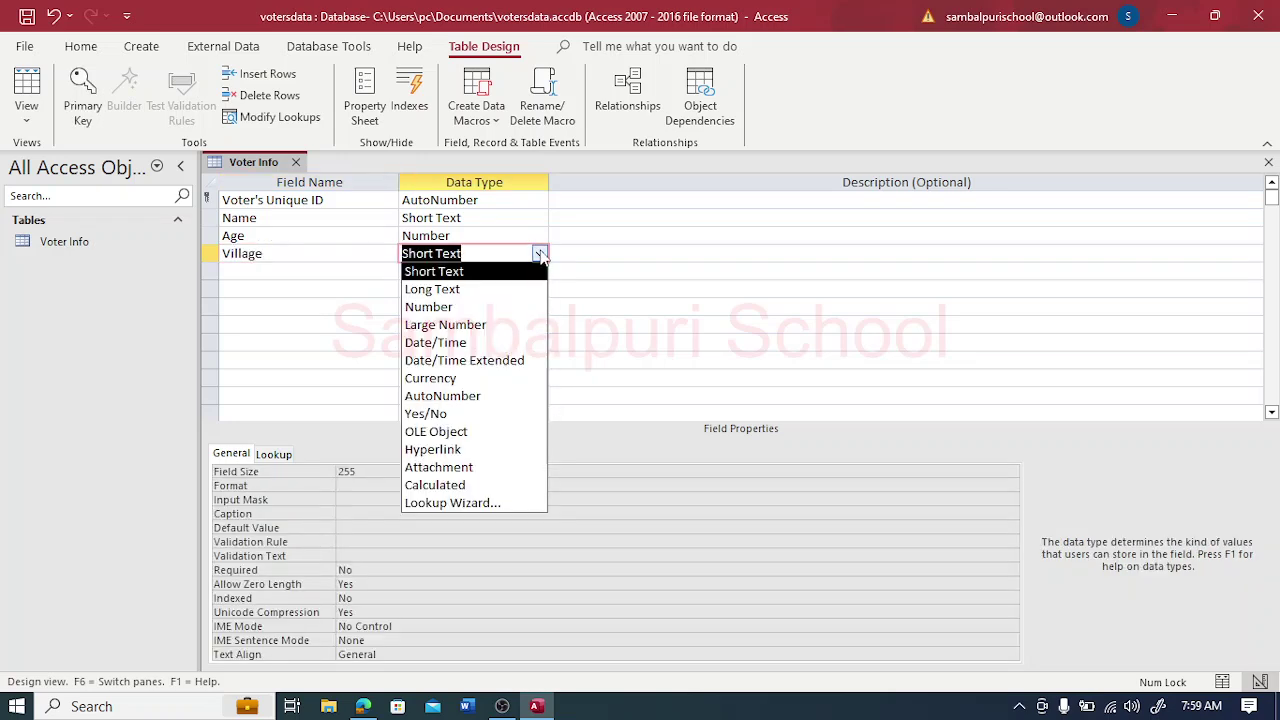
left_click(487, 505)
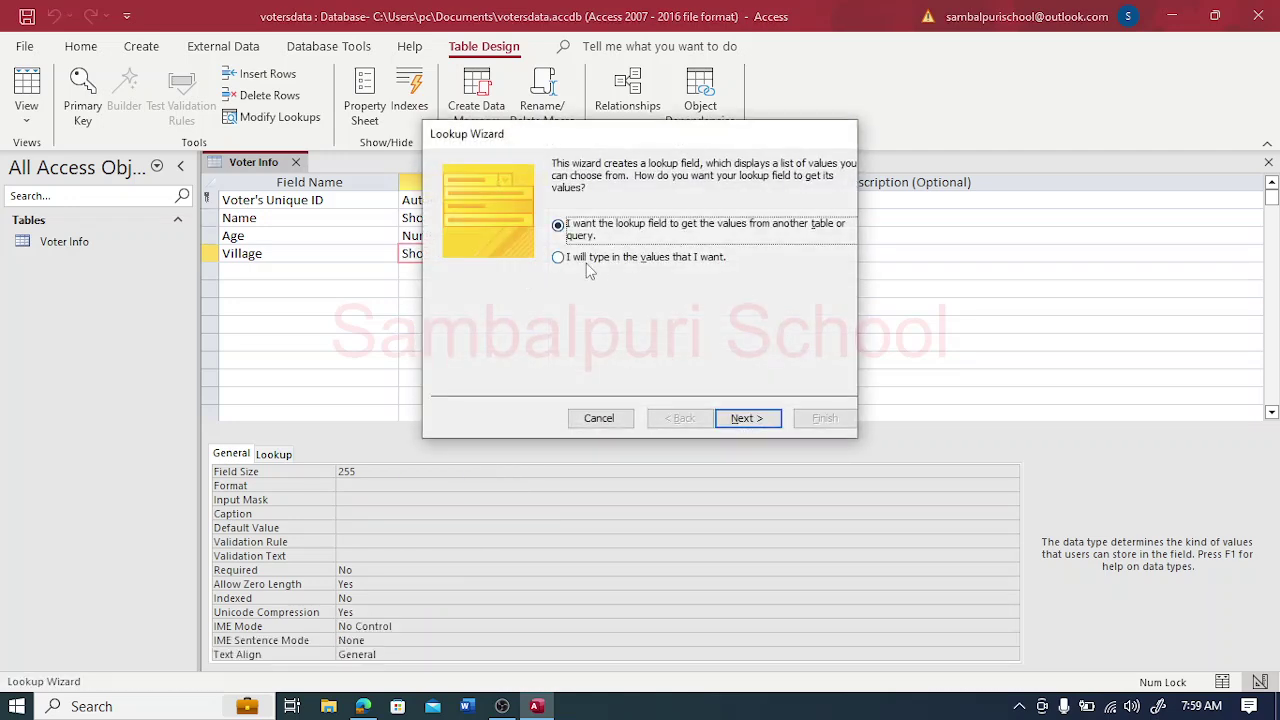
left_click(560, 262)
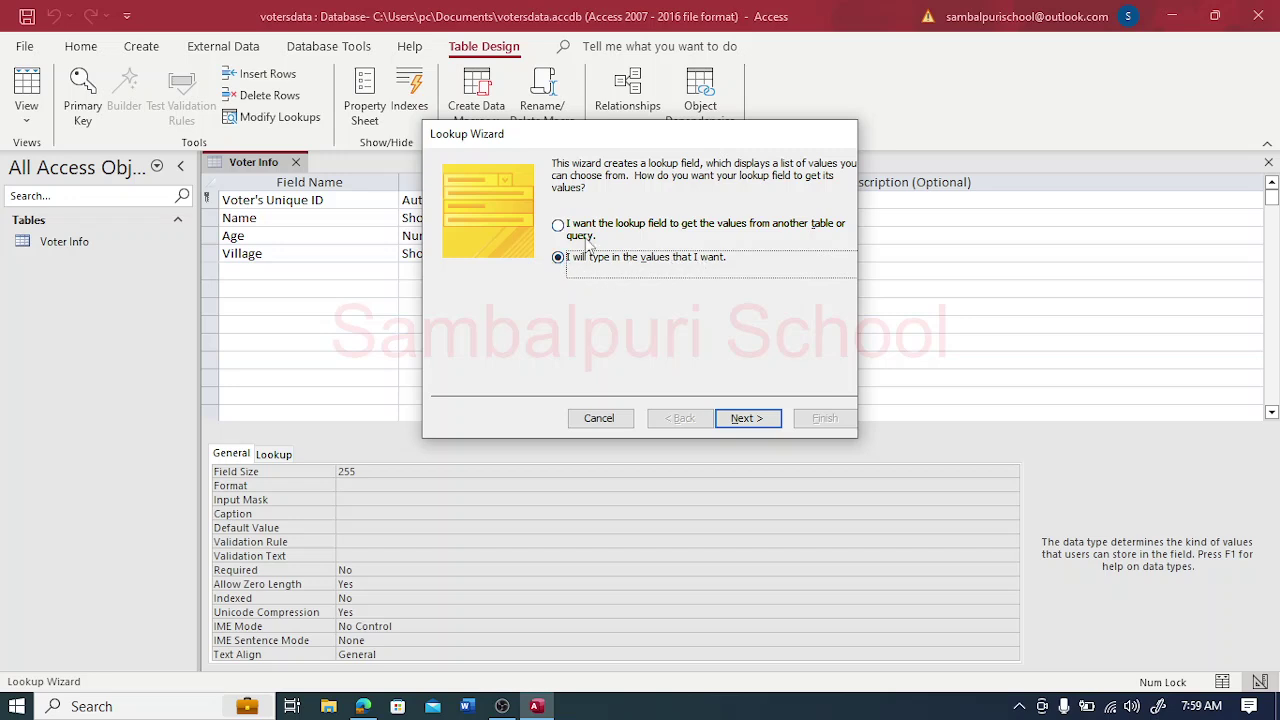
left_click(741, 418)
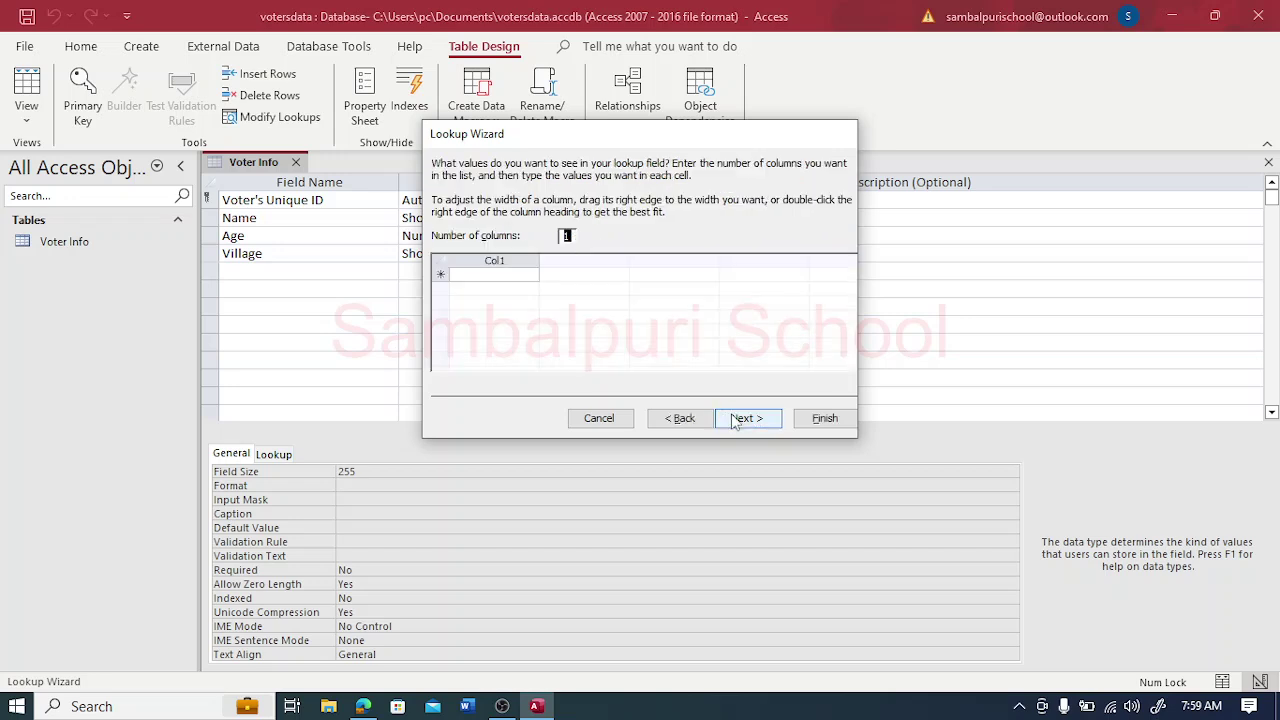
Step: Enter Basudevpur, Anantpur, Bijaypalli and Shakripara as the Village lookup values and finish the wizard with the label Village
left_click(472, 278)
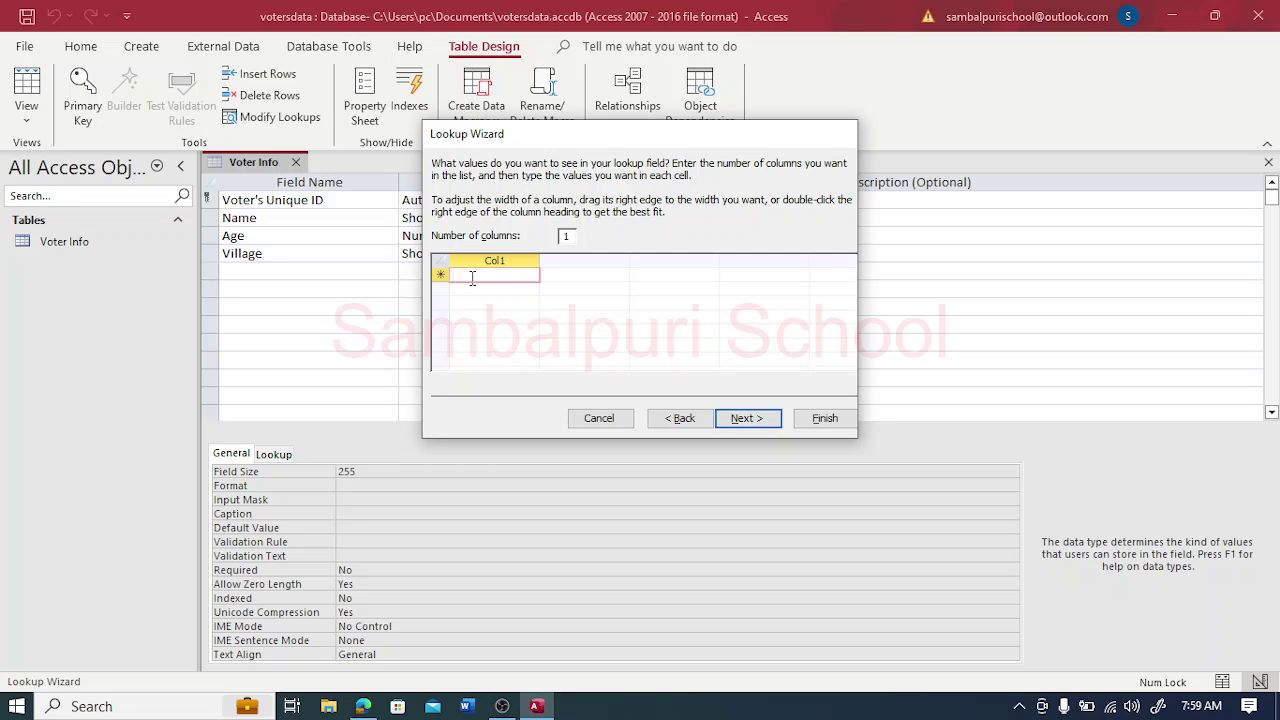
type("Basudevpur")
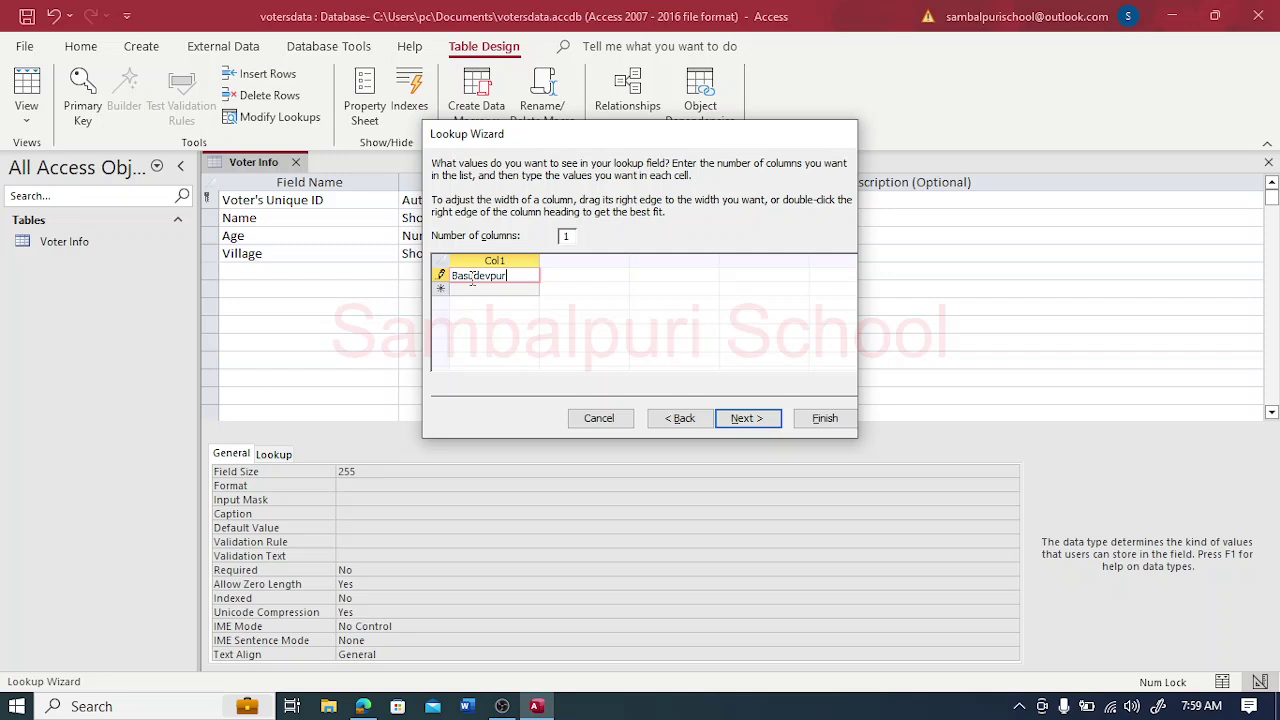
key("Down")
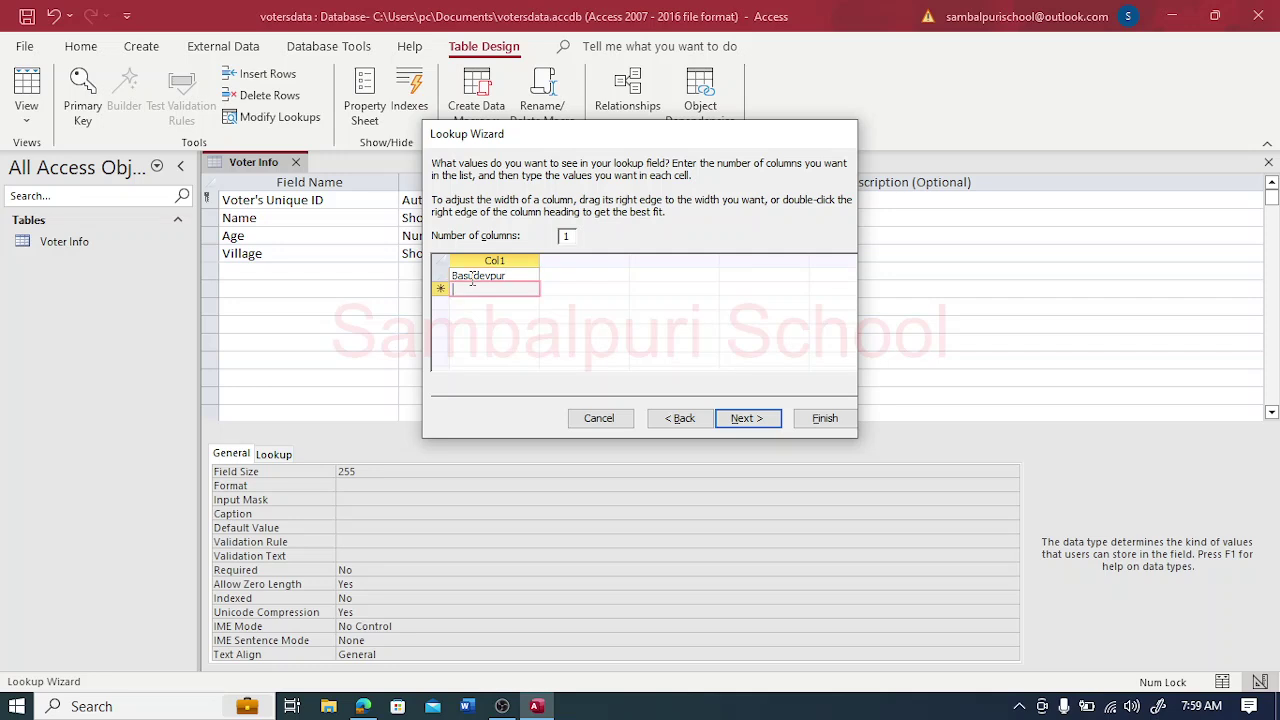
type("Anantpur")
key("Down")
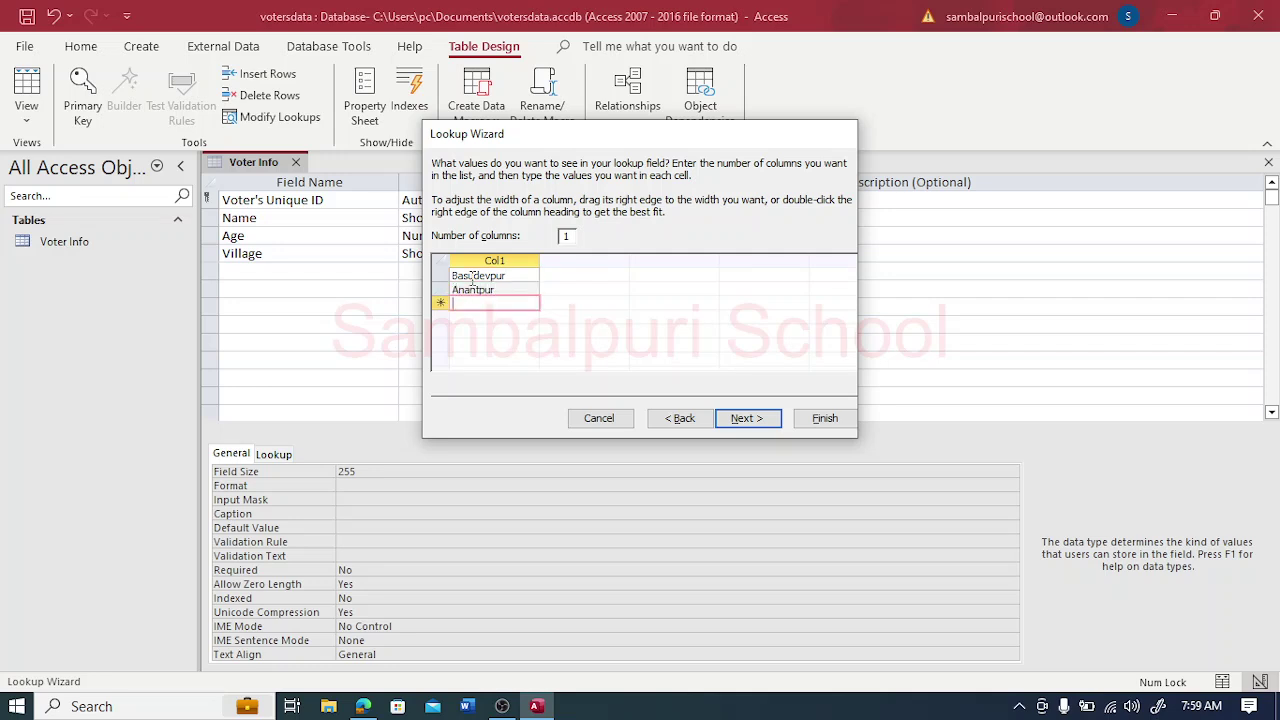
type("Bl")
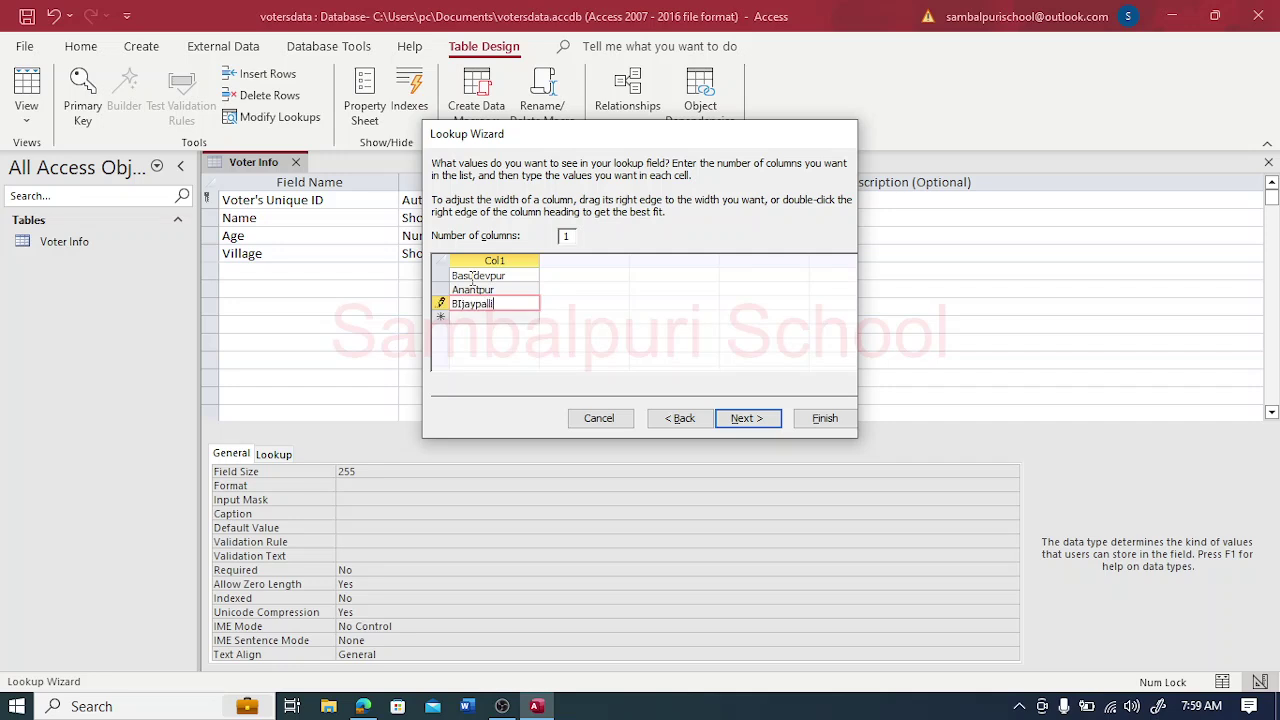
key("Down")
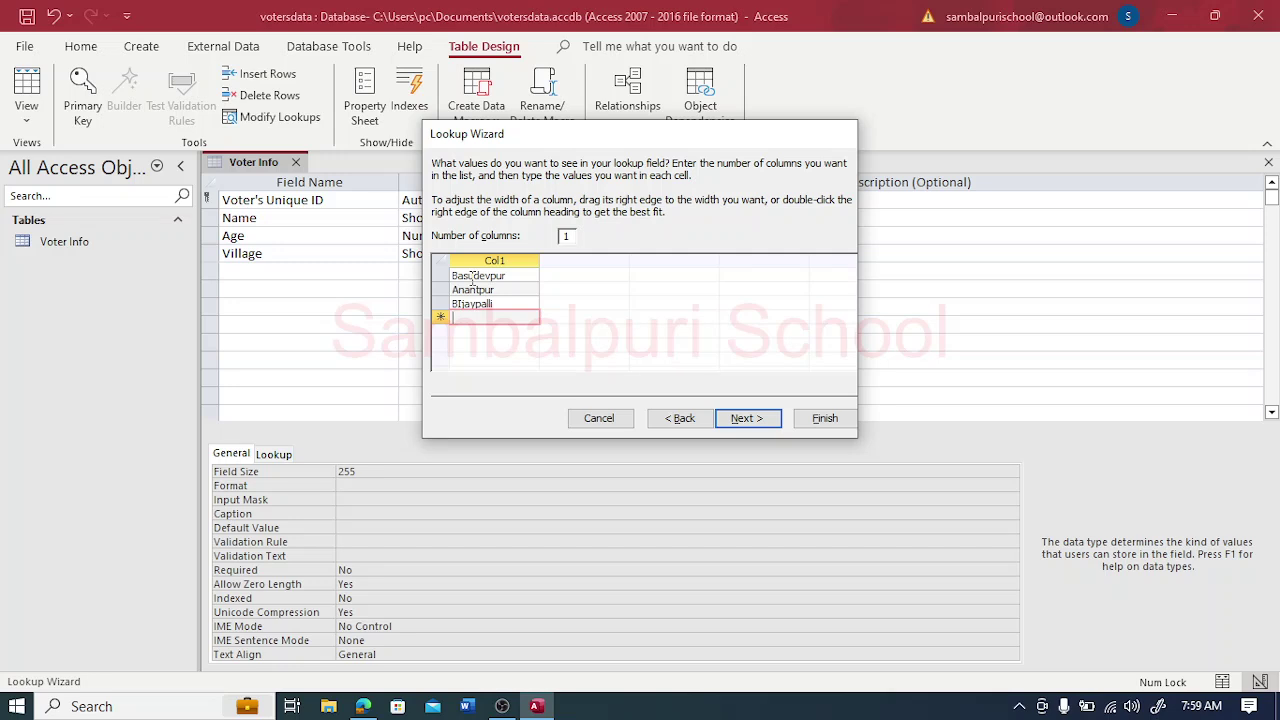
type("Shakrip")
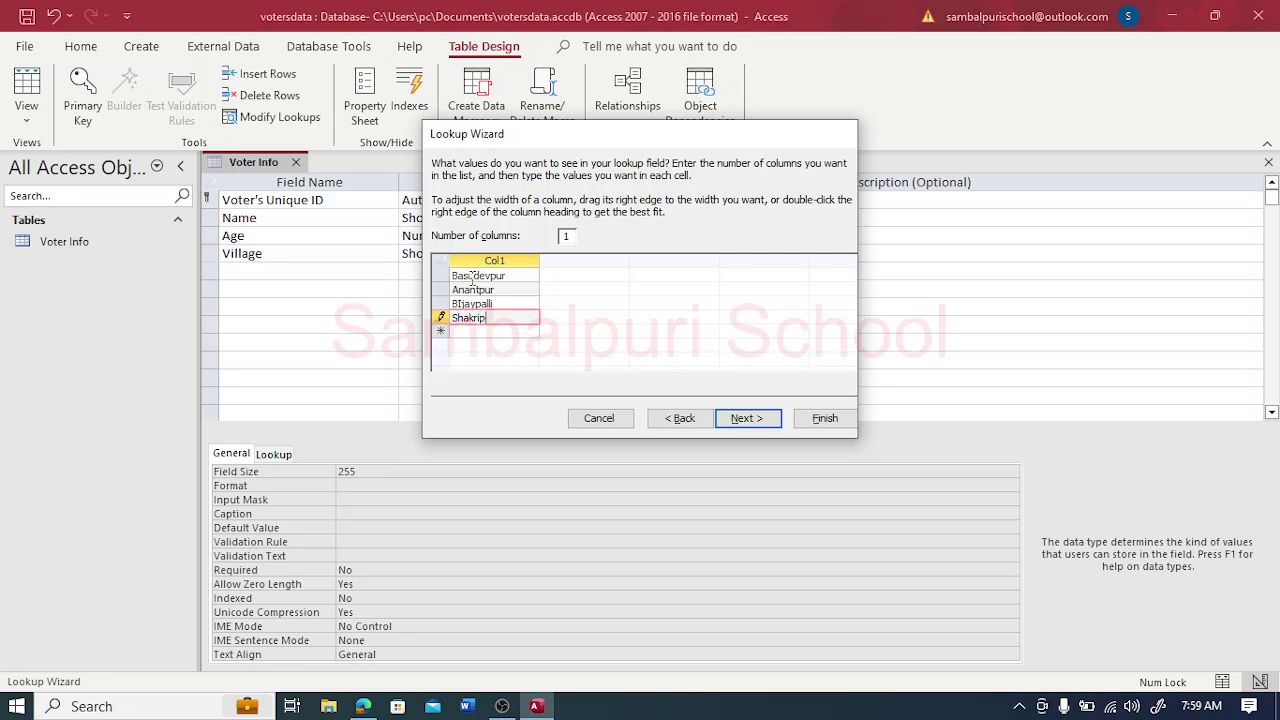
type("ara")
left_click(750, 420)
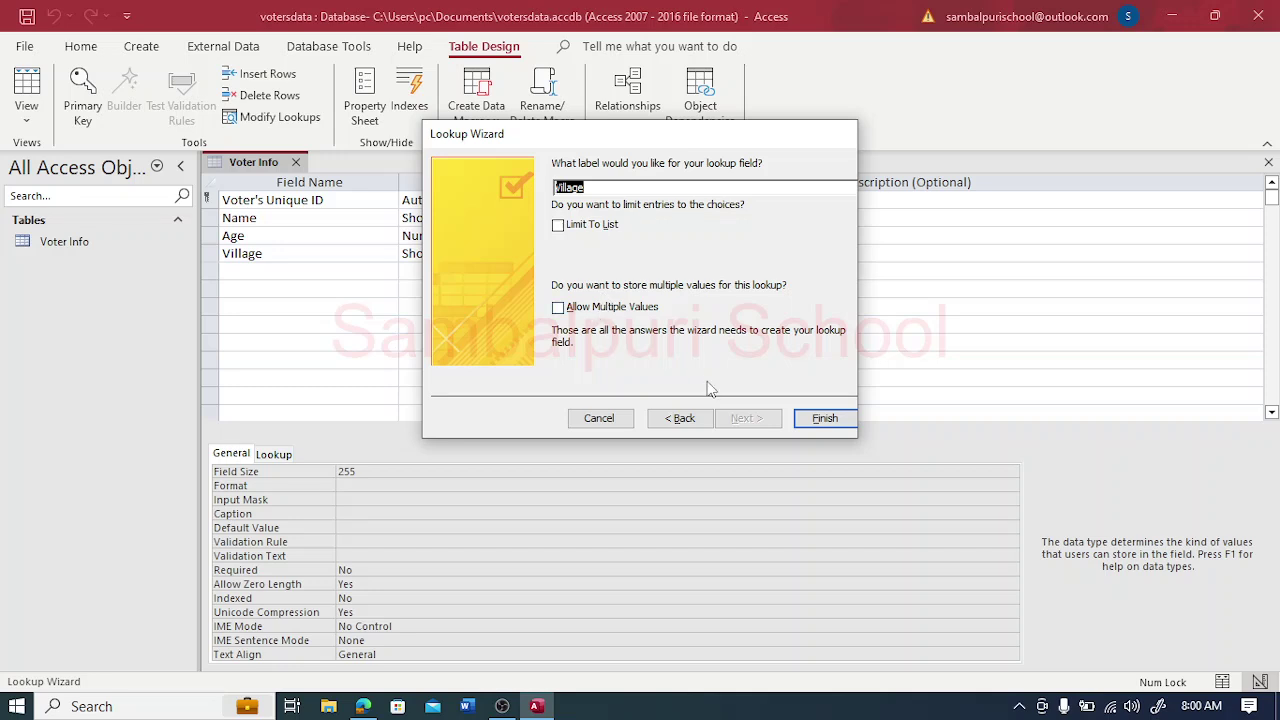
left_click(822, 420)
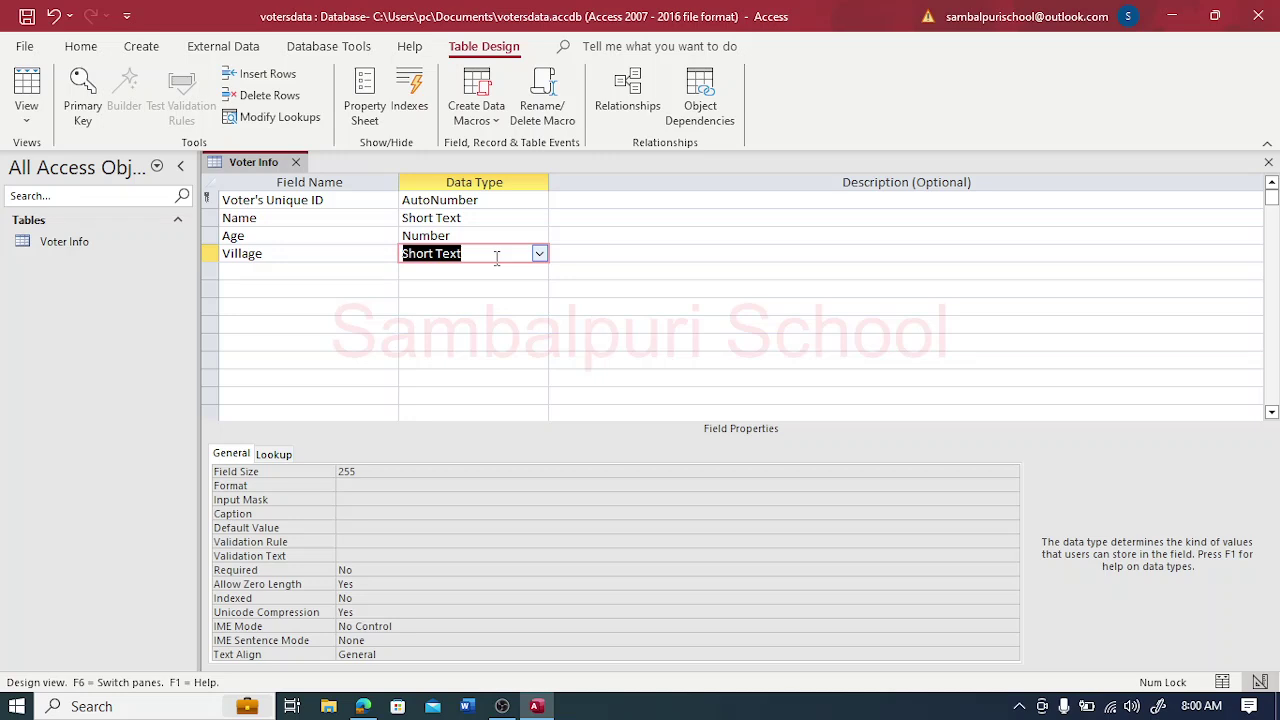
Step: Examine the Village field's lookup properties to review its row source values
left_click(384, 271)
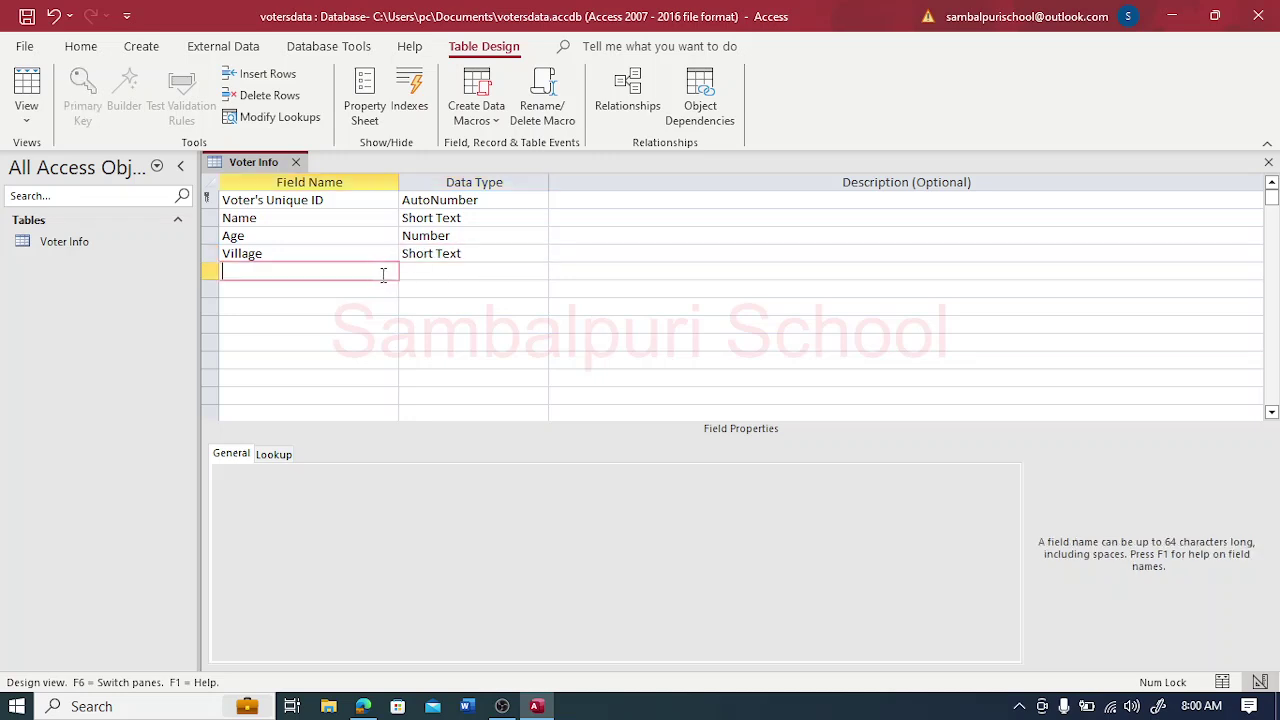
left_click(466, 255)
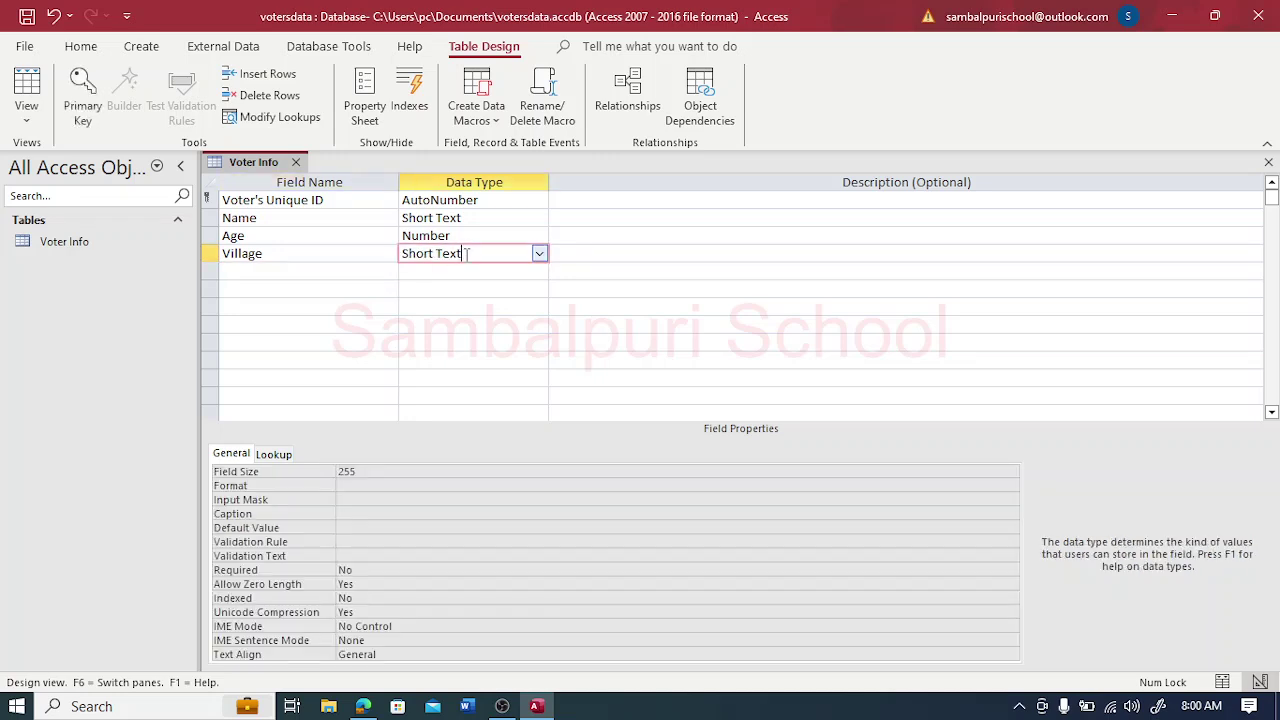
left_click(278, 458)
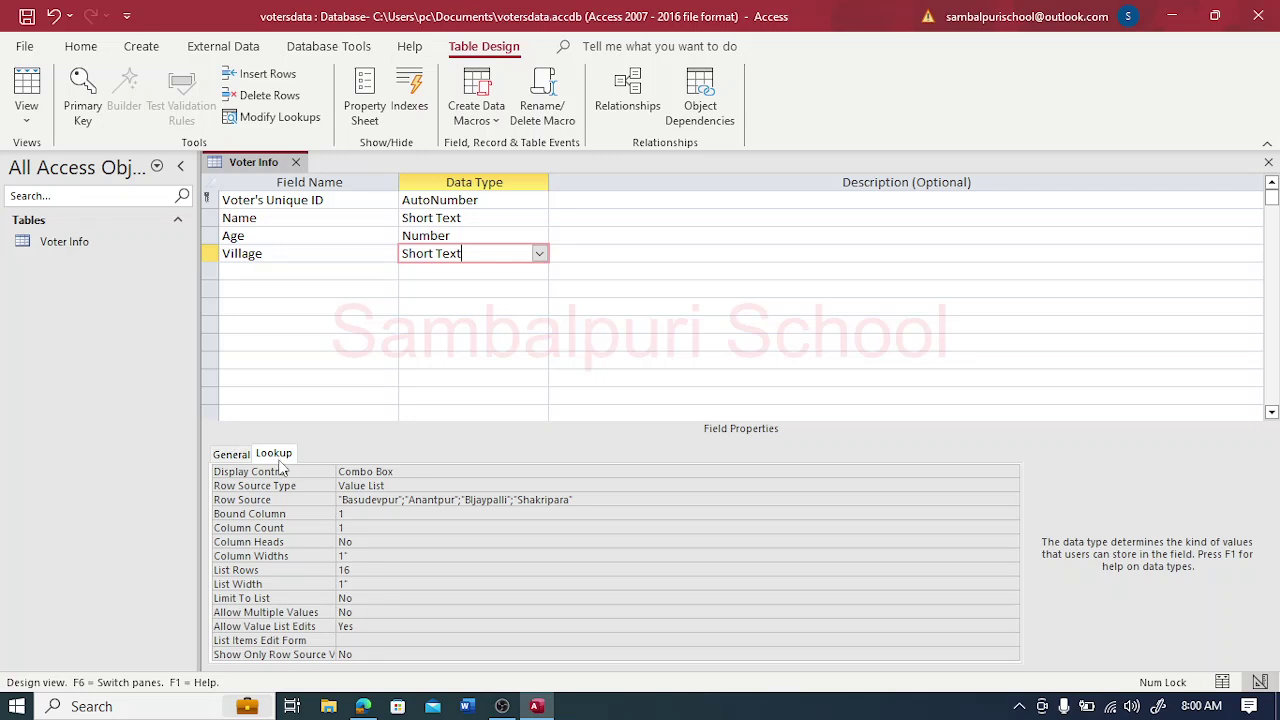
left_click(234, 456)
left_click(270, 455)
Step: Check the next field in the assignment PDF, add a Short Text field named Panchayat, and show its general properties
left_click(306, 272)
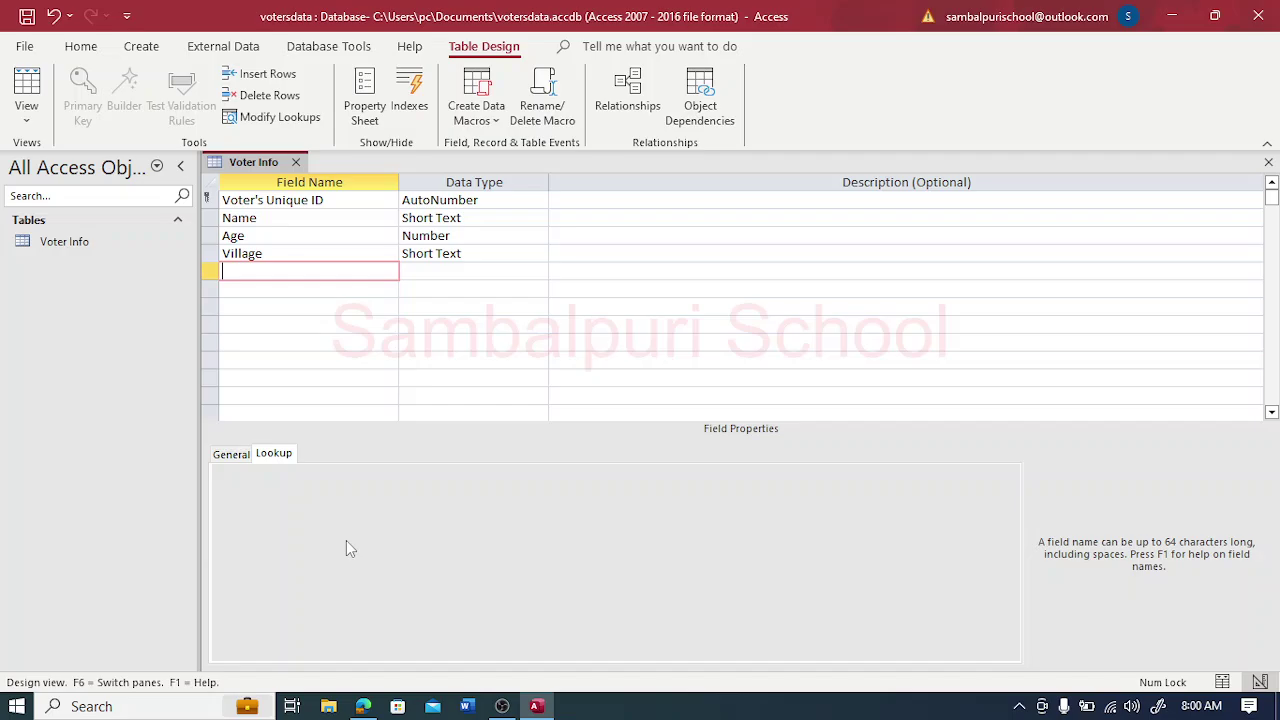
left_click(363, 706)
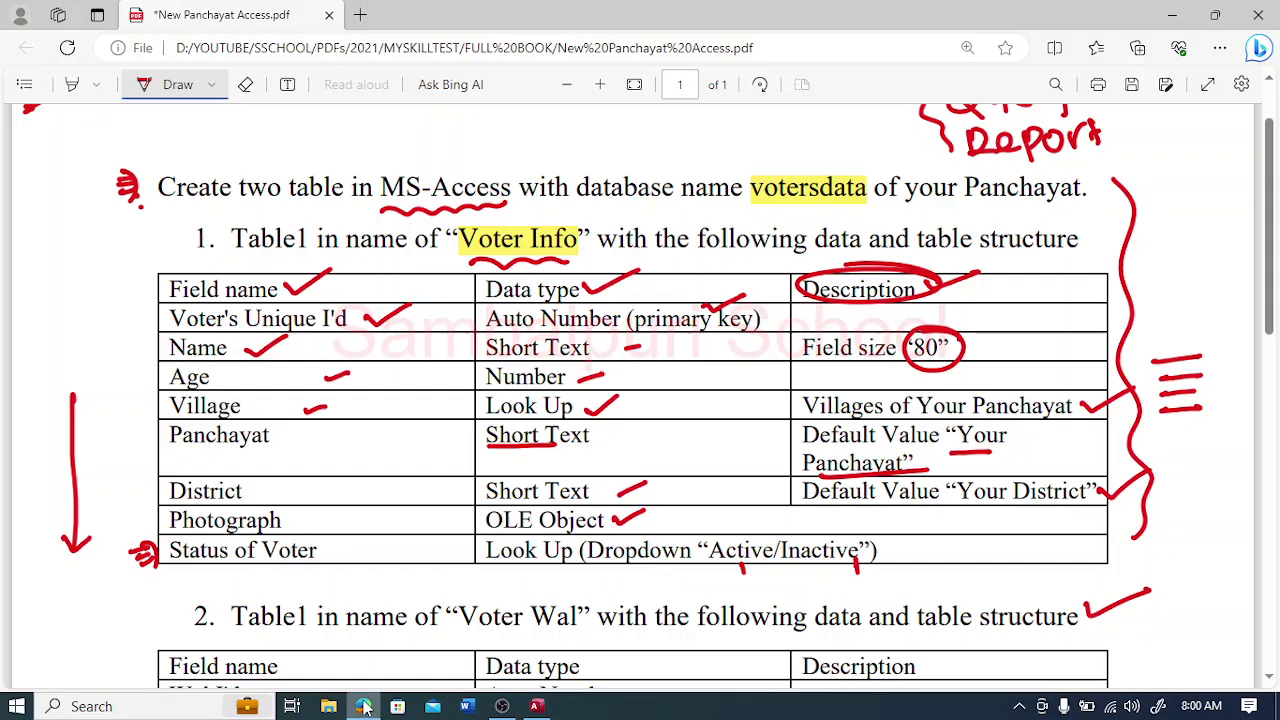
left_click(540, 706)
type("Panchayat")
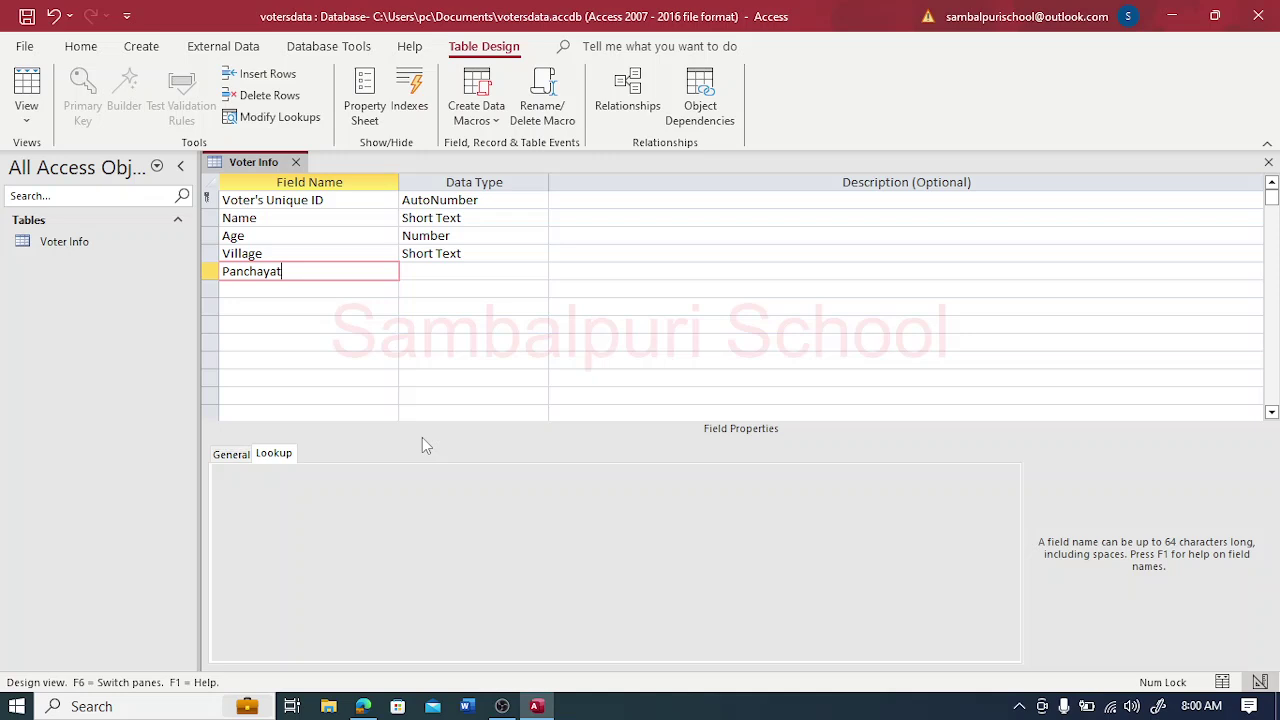
key("Tab")
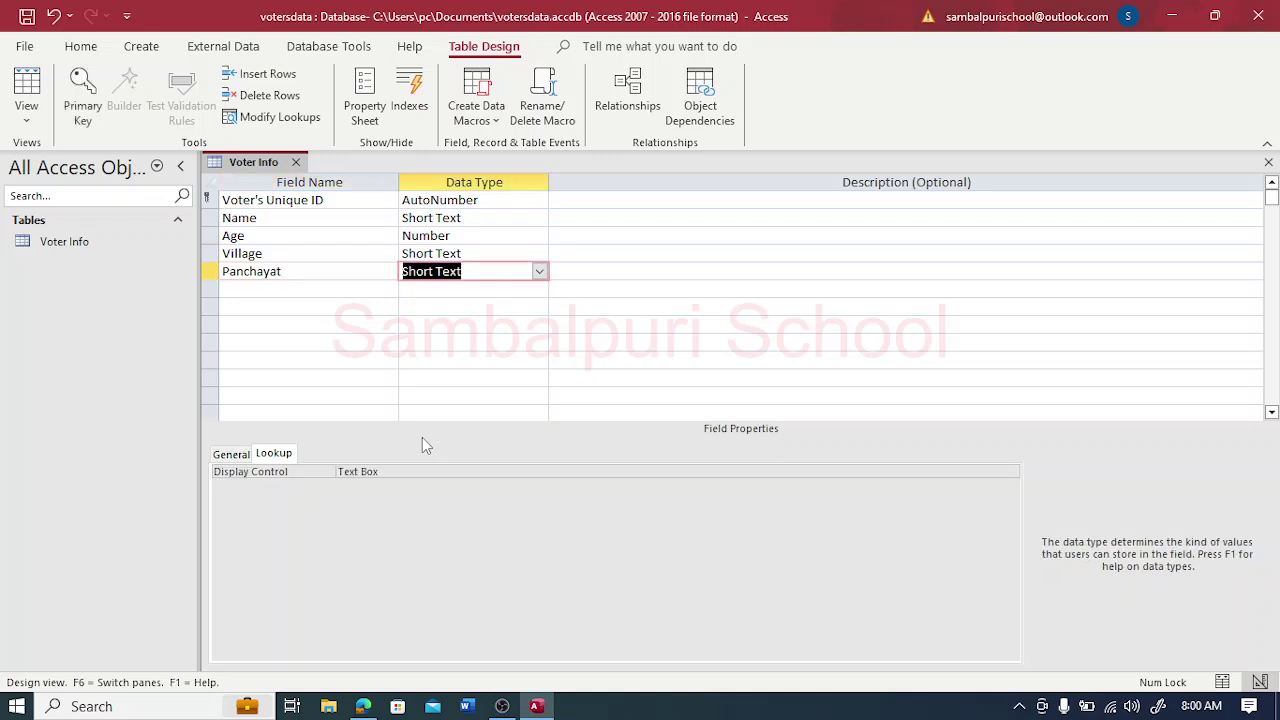
left_click(238, 453)
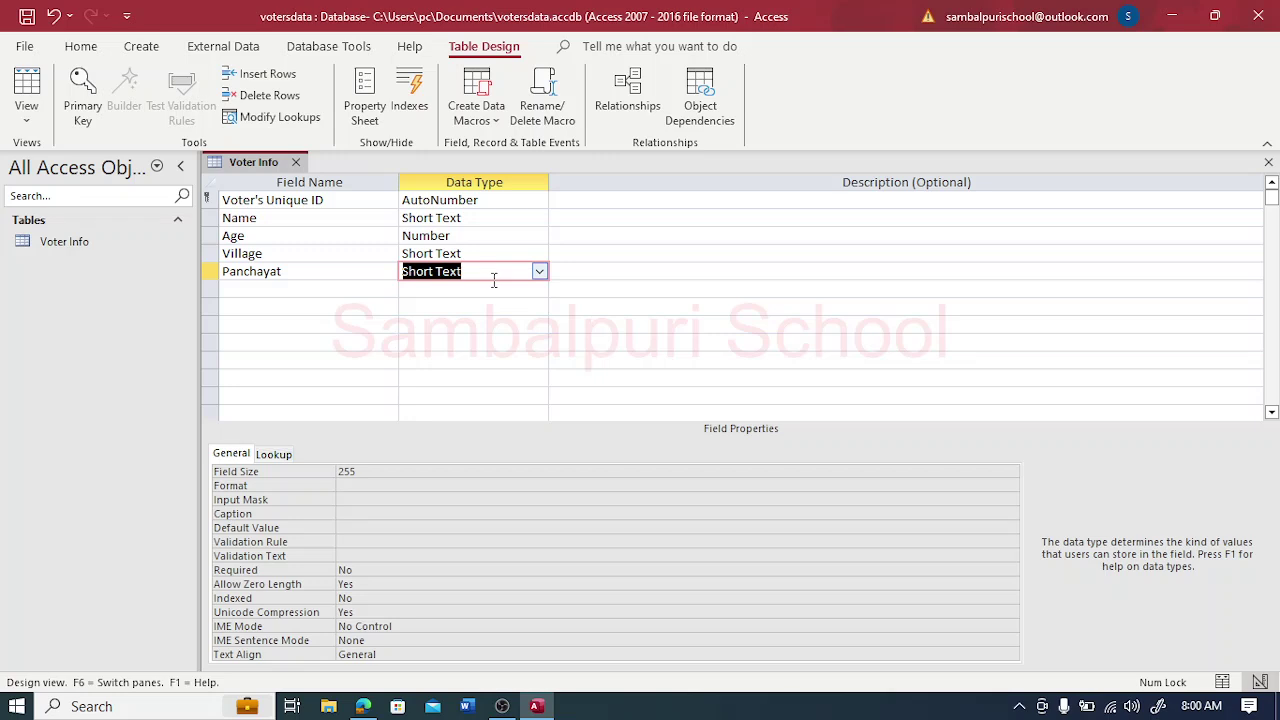
Step: Set the Panchayat field's default value to Basudevpur and reselect the field to check the entry
left_click(379, 526)
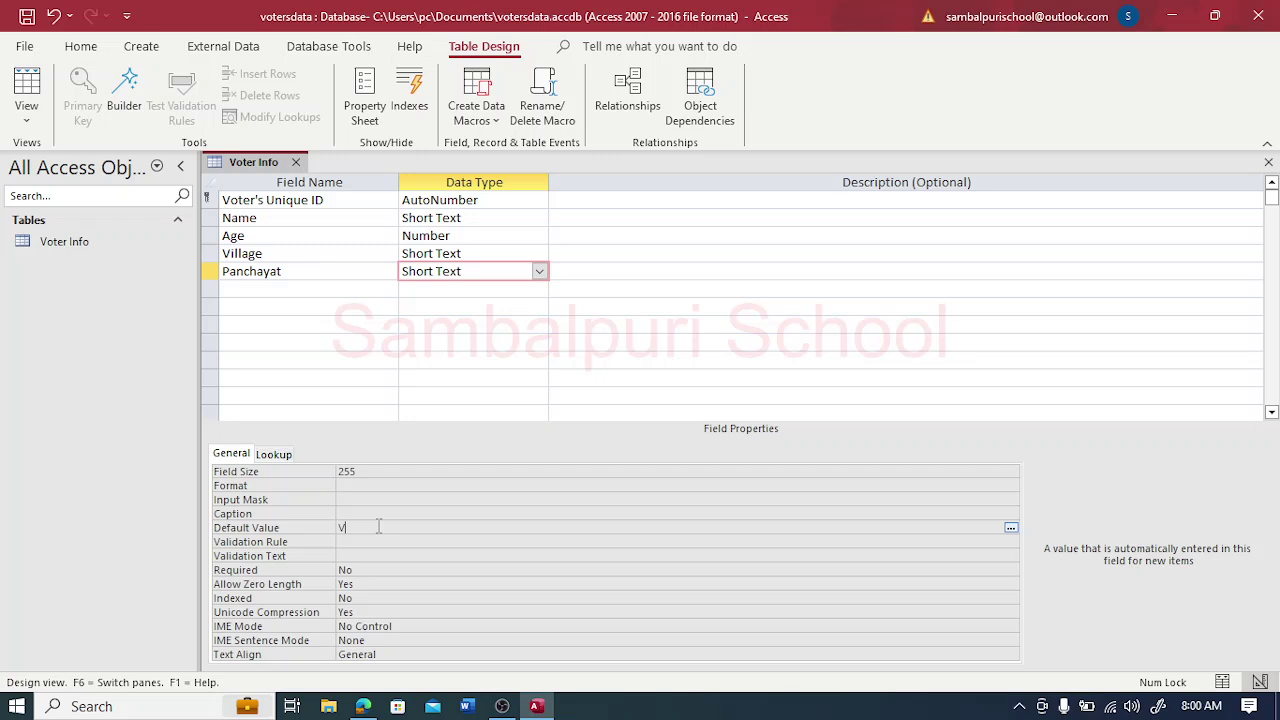
type("Basudevpur")
left_click(318, 292)
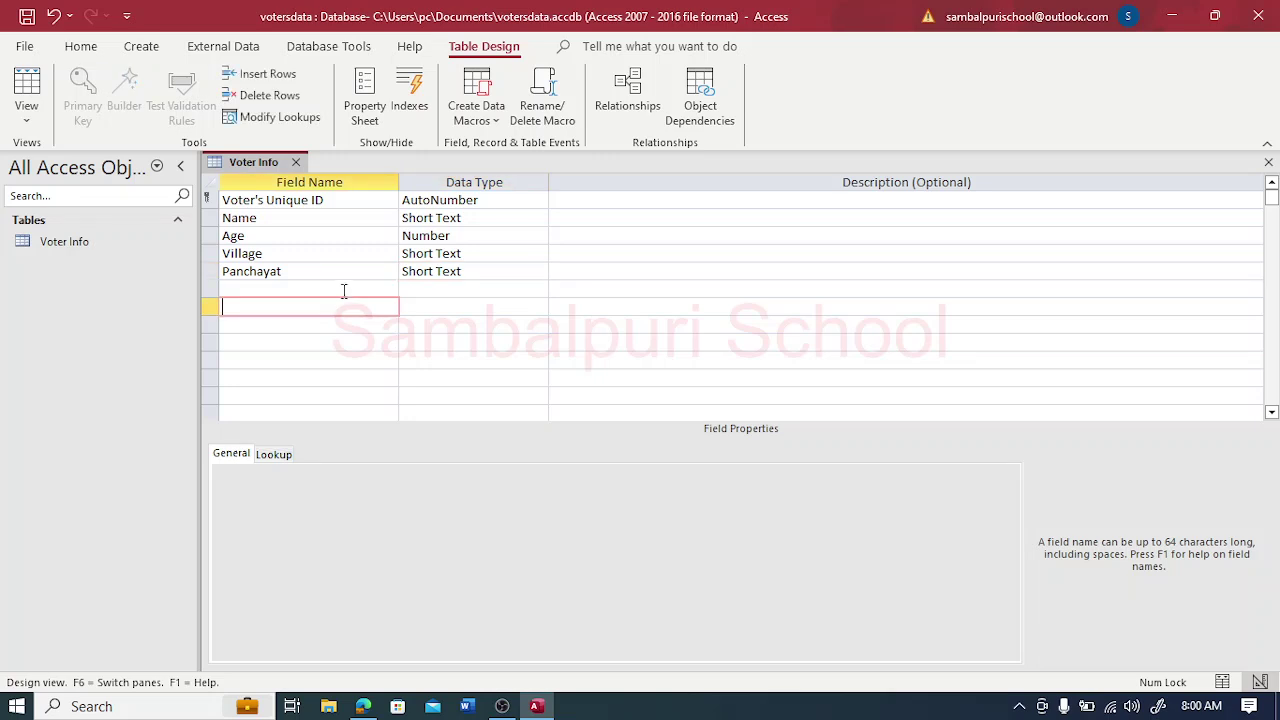
left_click(415, 271)
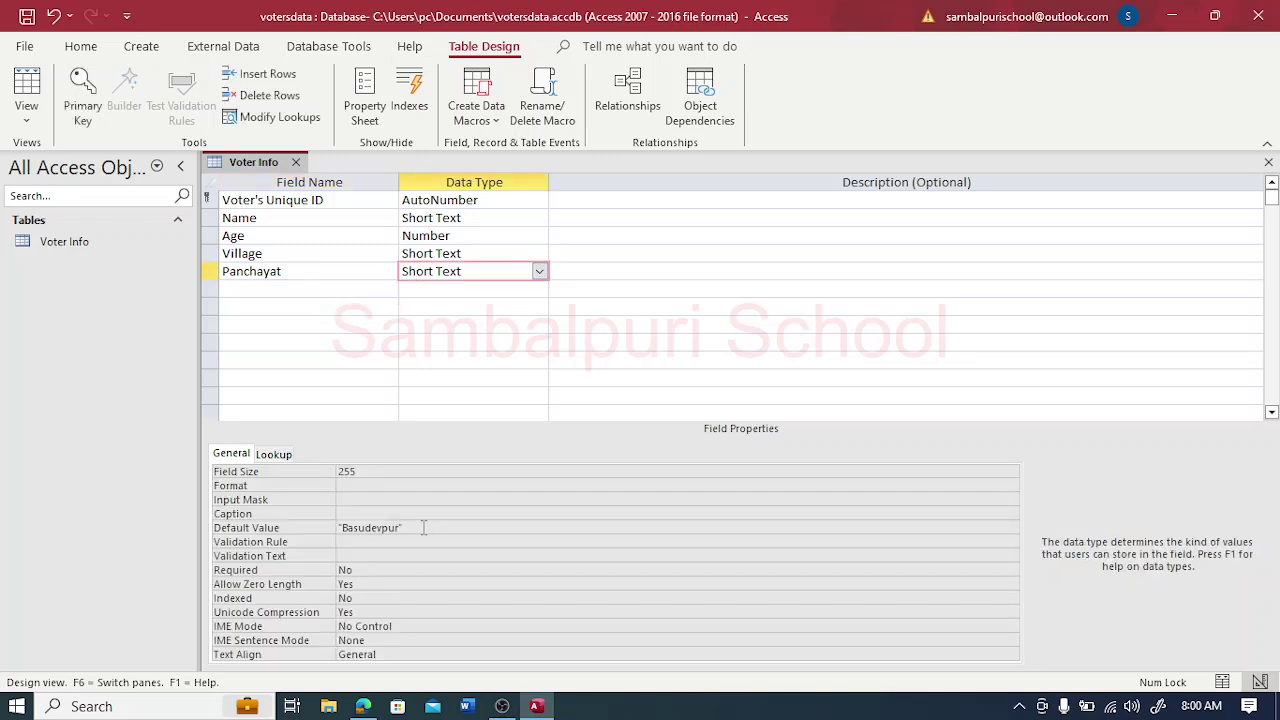
Step: Check the next field in the assignment PDF, and add a Short Text field named District with the default value Sambalpur
left_click(316, 290)
left_click(363, 706)
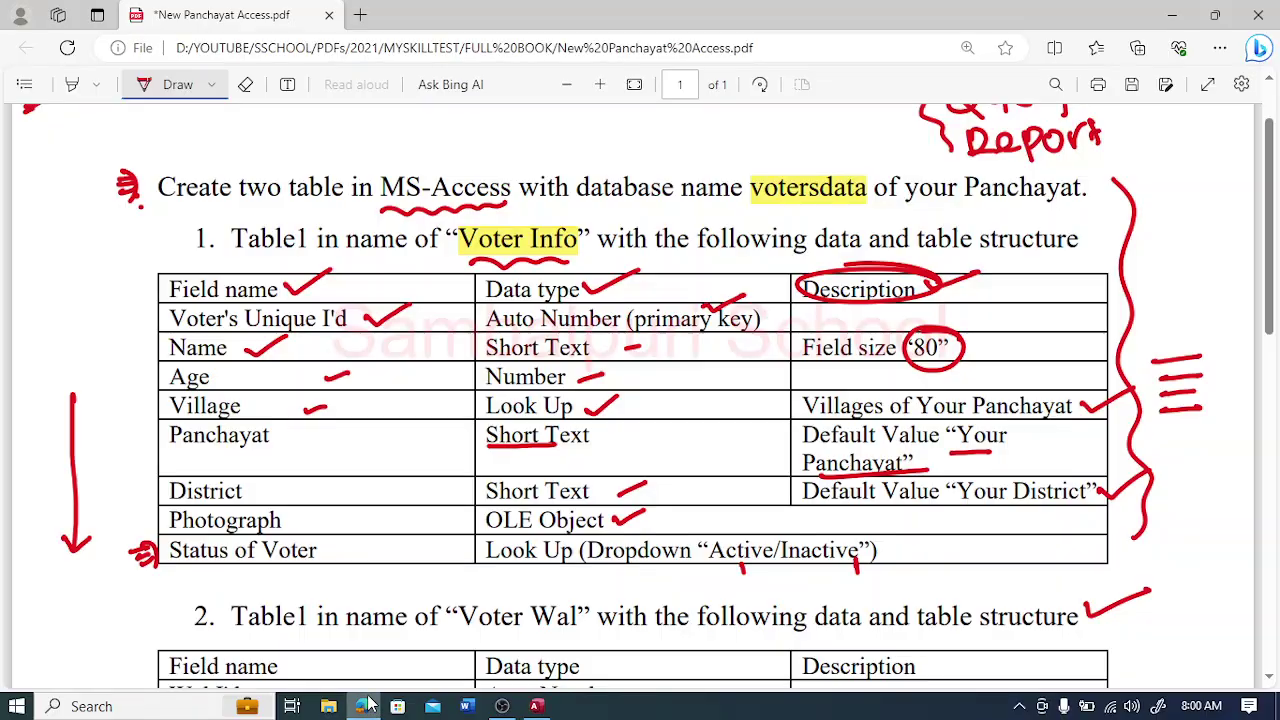
left_click(537, 706)
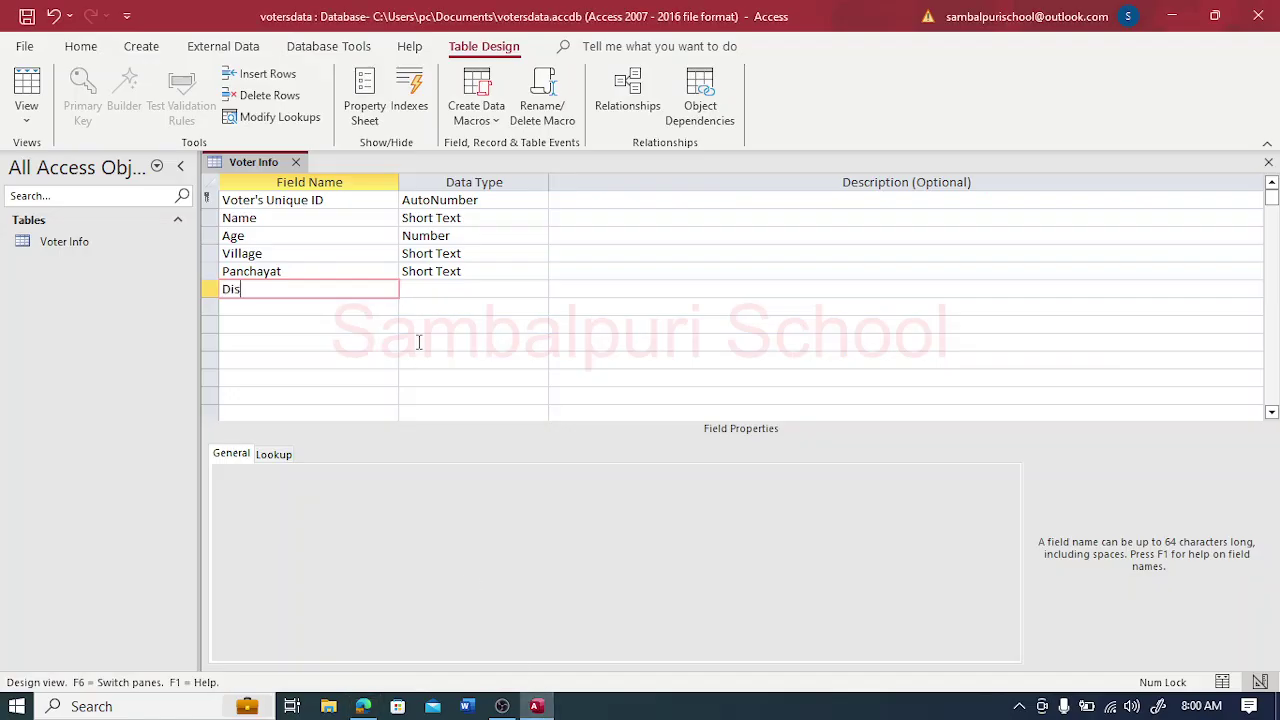
type("District")
key("Tab")
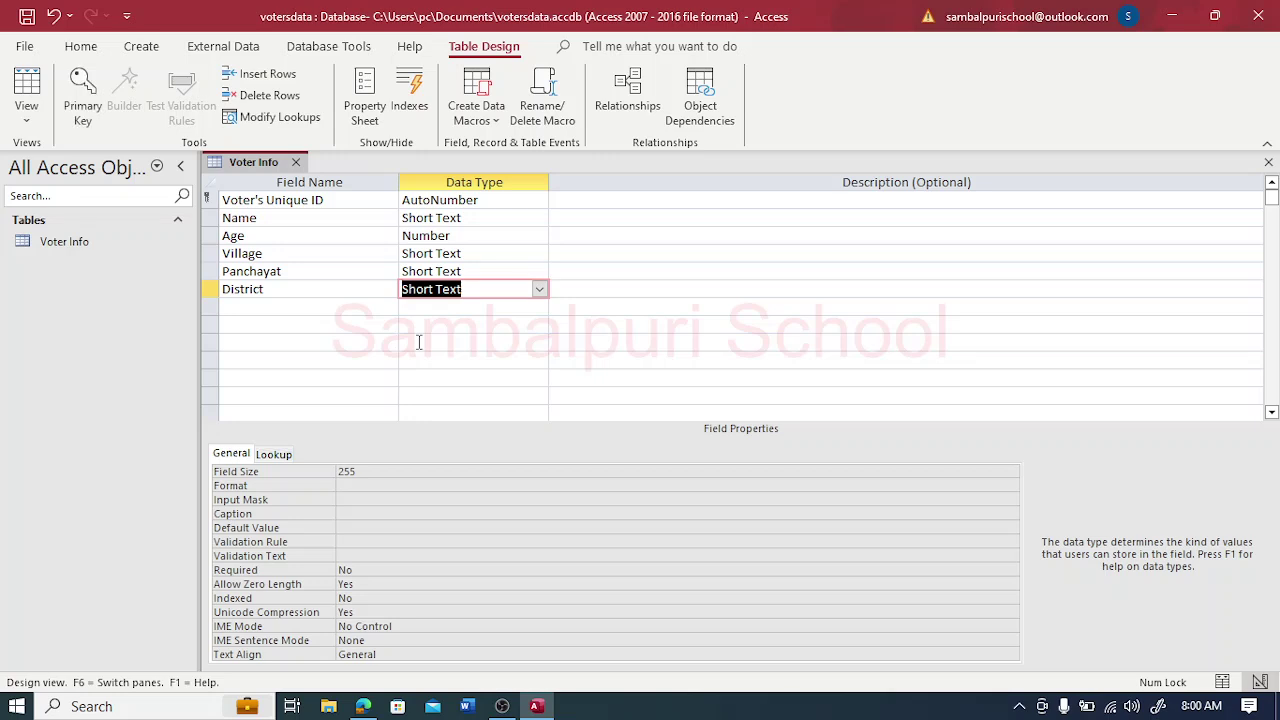
left_click(358, 556)
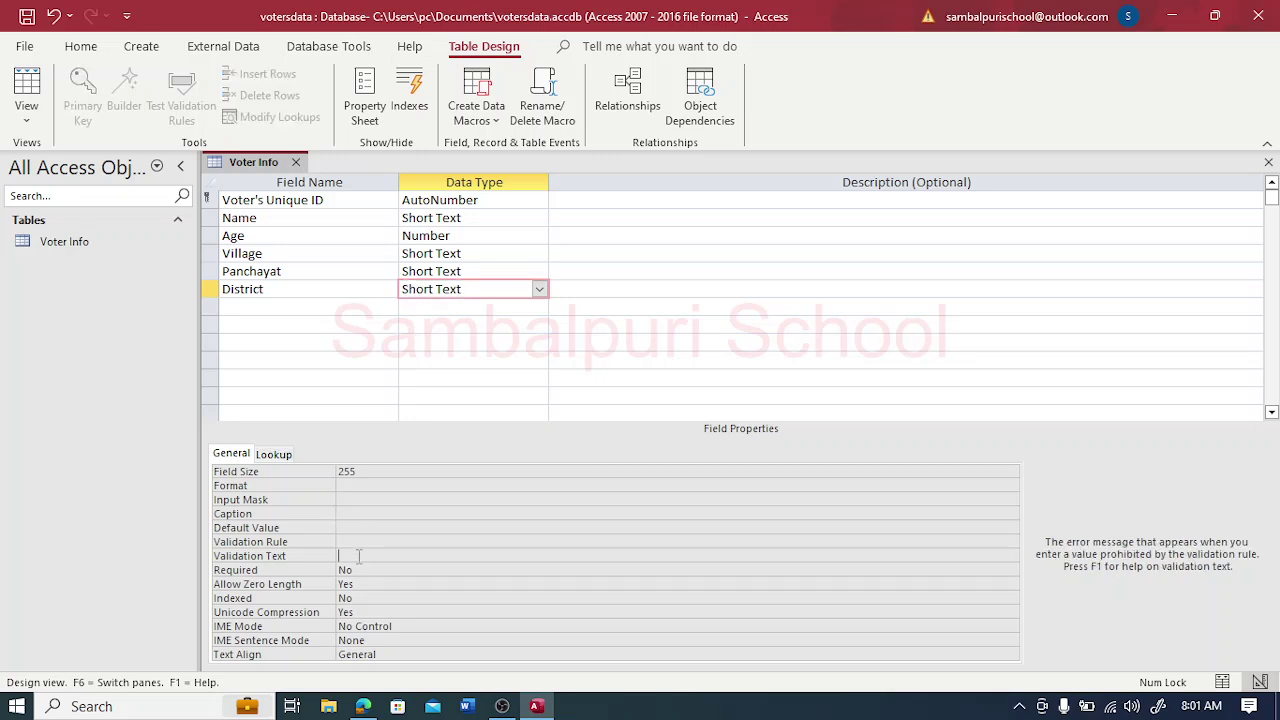
left_click(358, 528)
type("Sambalpur")
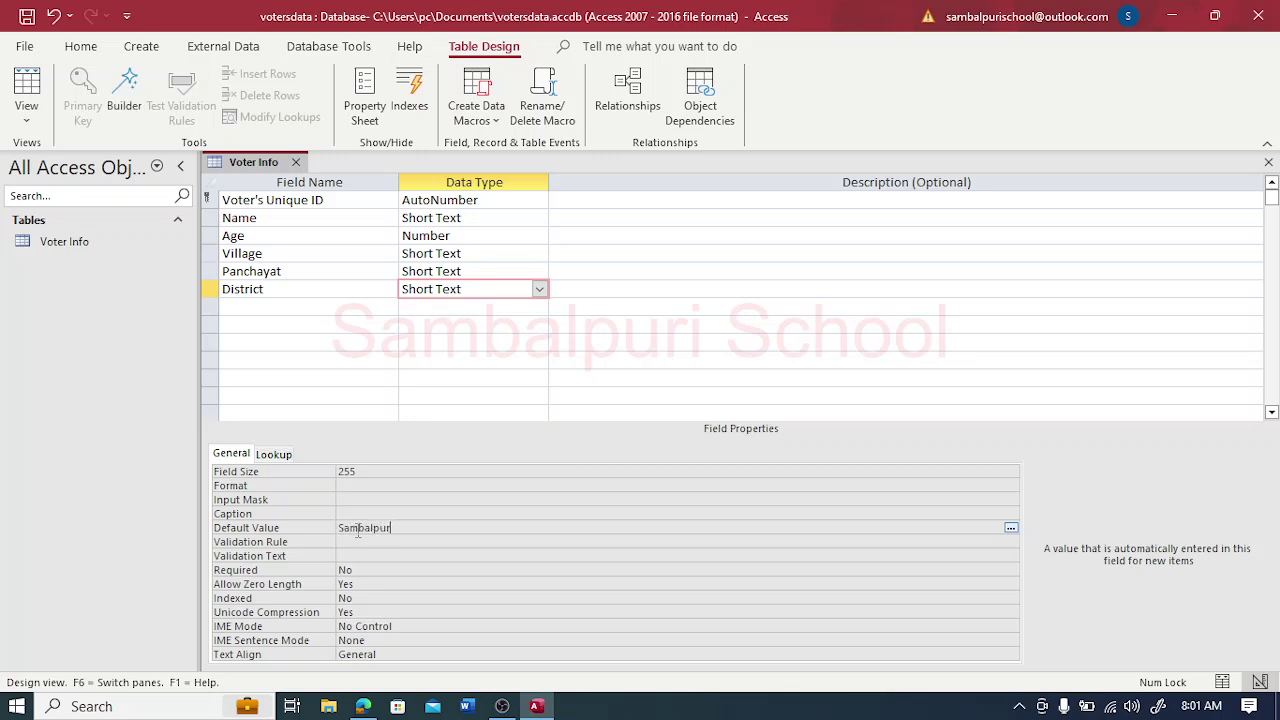
Step: Check the assignment PDF and add a field named Photograph with the OLE Object data type
left_click(306, 307)
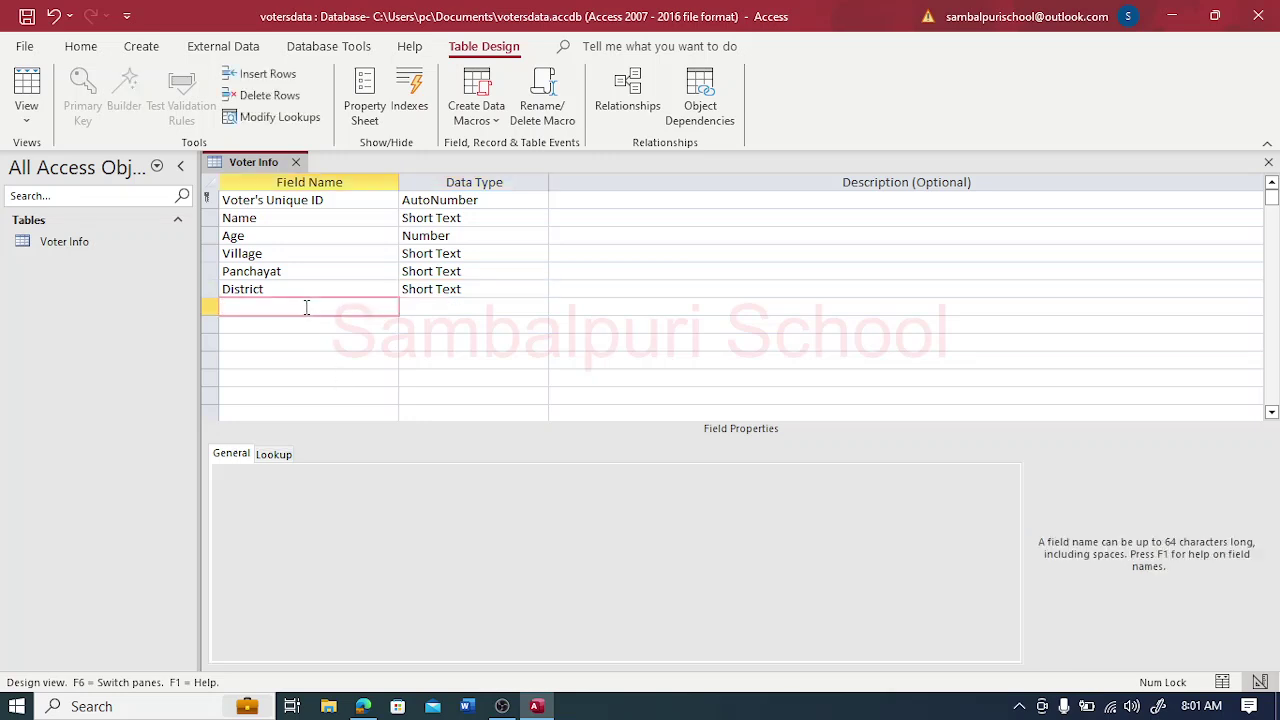
left_click(363, 706)
type("ph")
key("Tab")
left_click(539, 307)
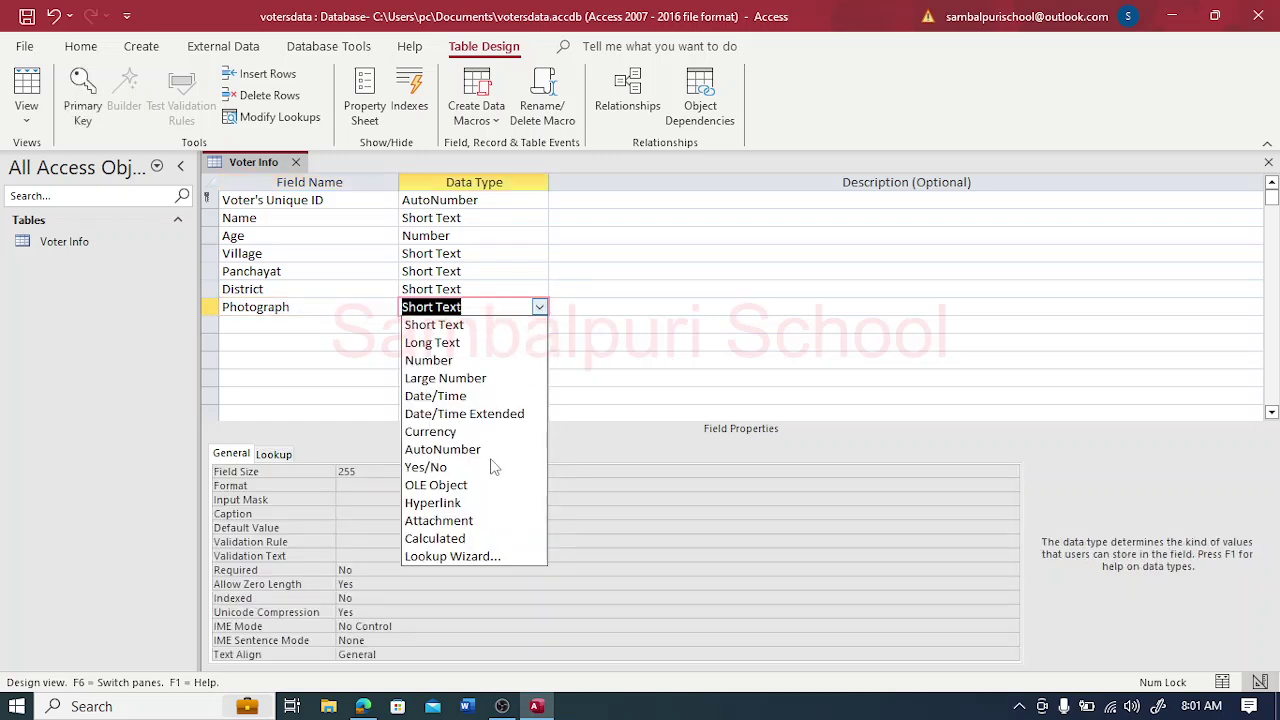
left_click(462, 488)
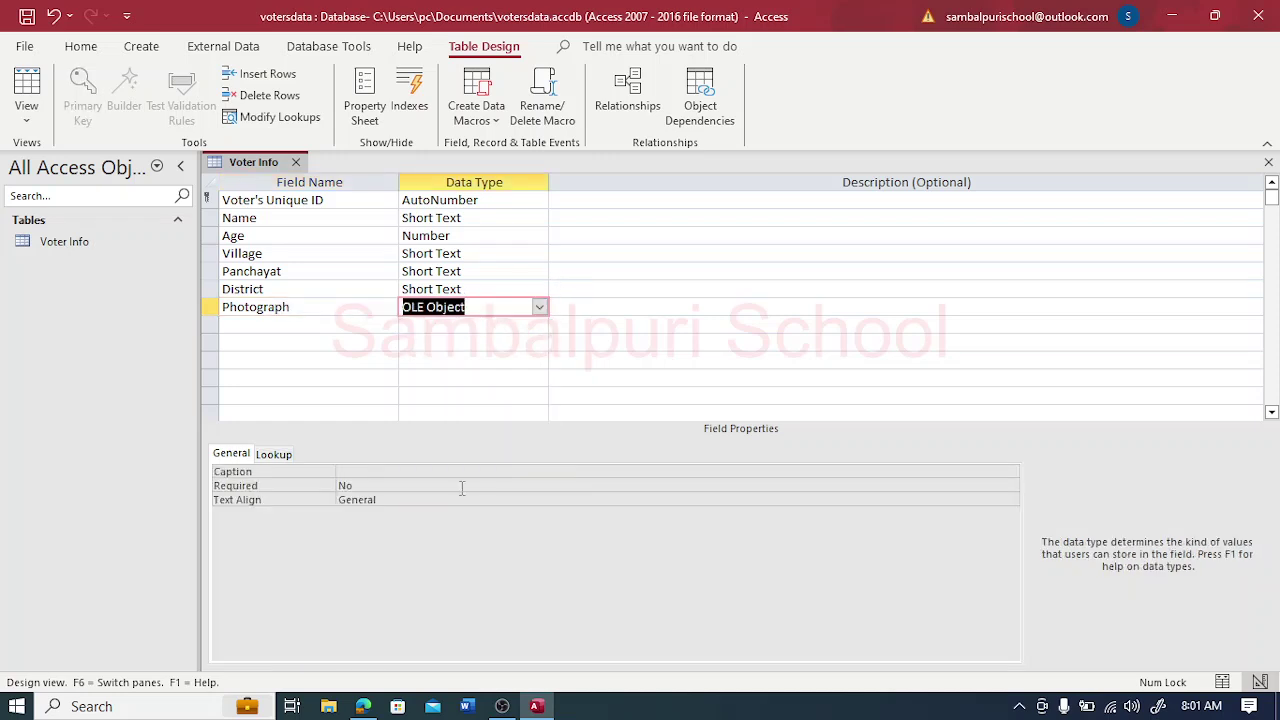
Step: Check the assignment PDF, add a Status of Voter field, and start its Lookup Wizard with the option to type in the values
left_click(288, 325)
left_click(363, 706)
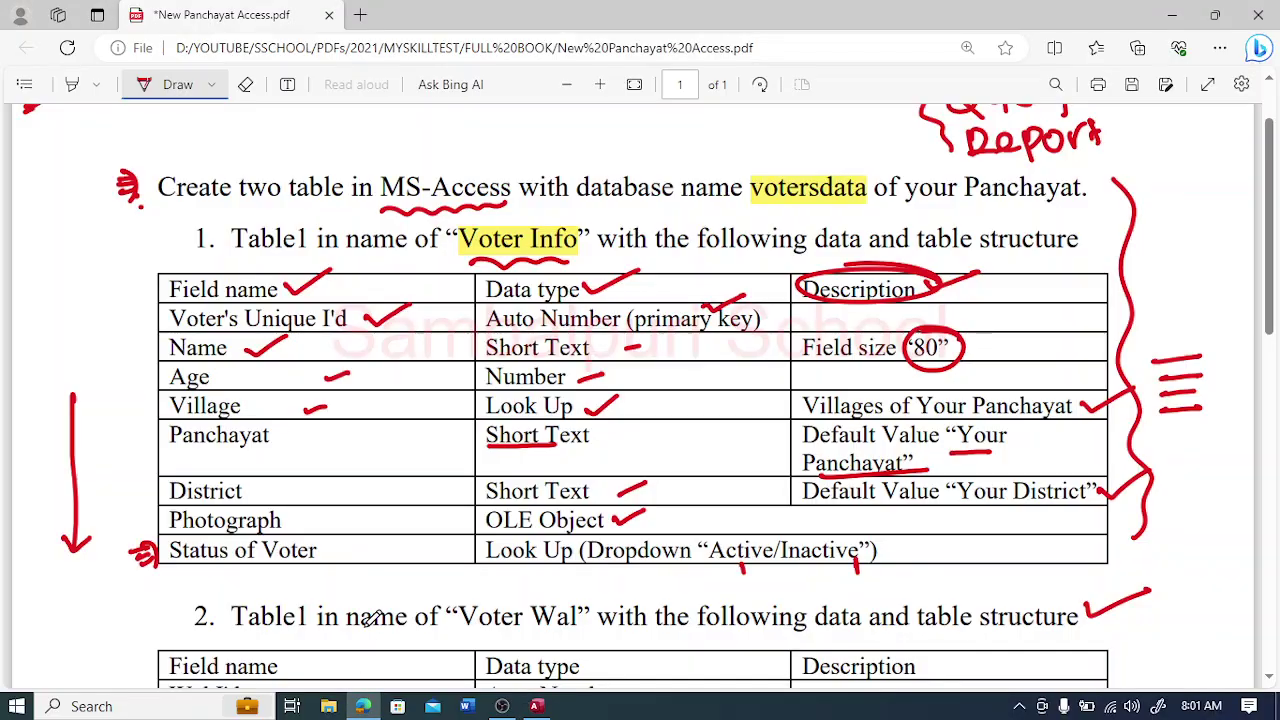
left_click(537, 706)
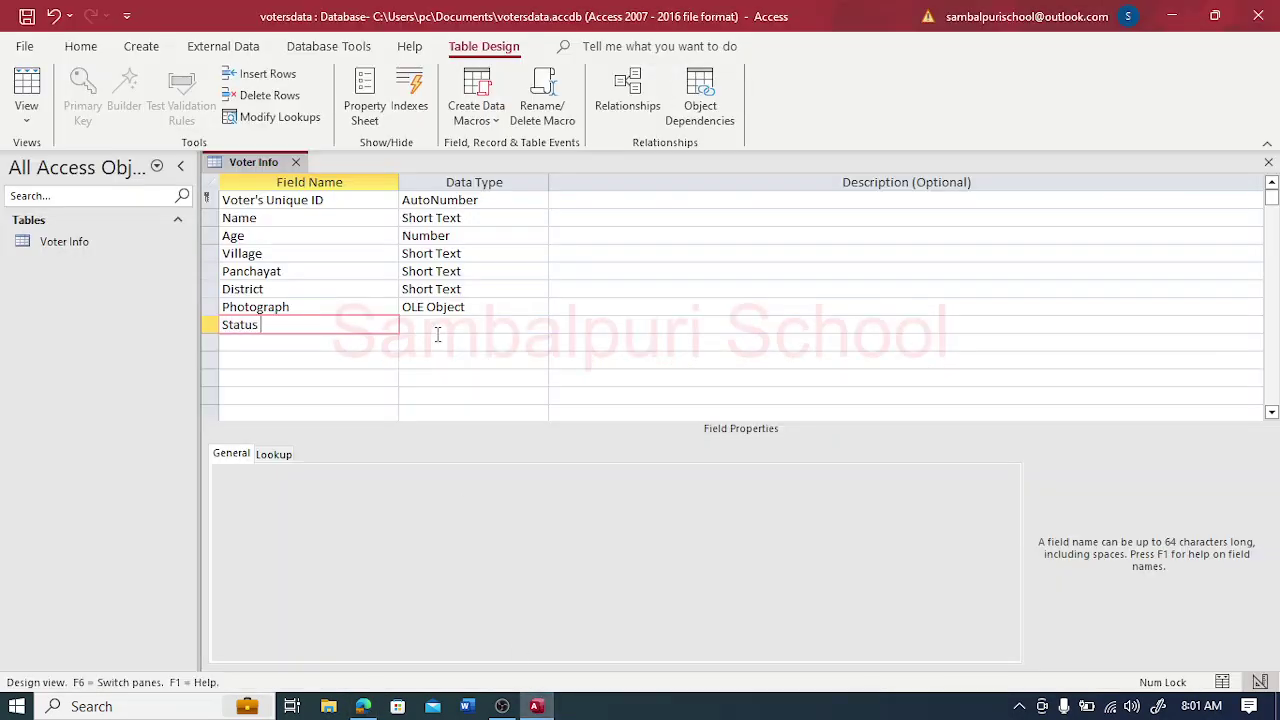
type("Status of Voter")
key("Tab")
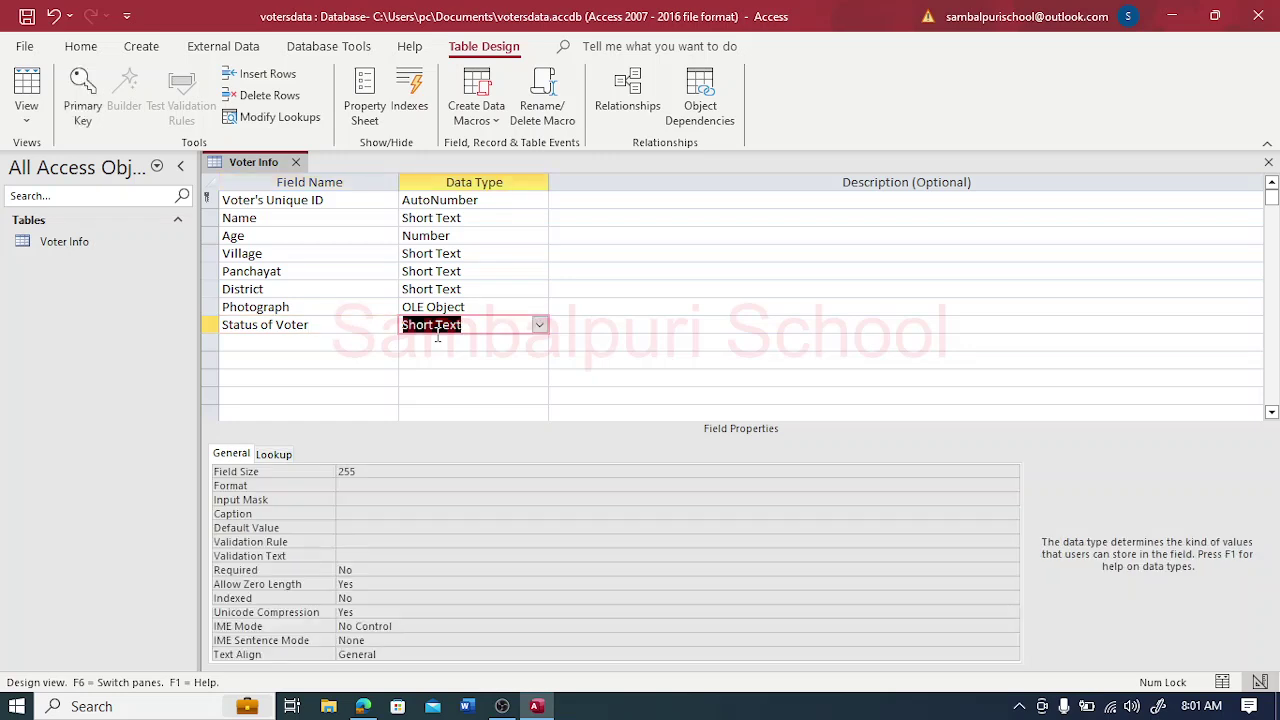
left_click(539, 326)
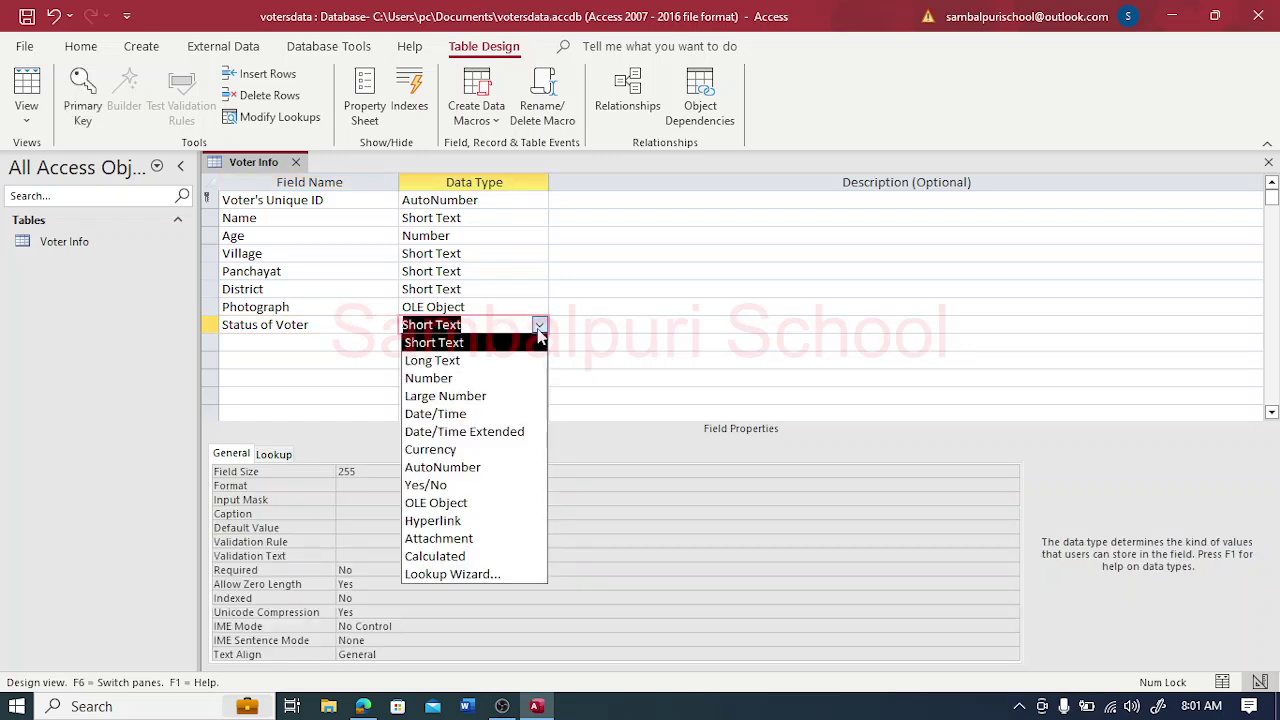
left_click(488, 576)
left_click(676, 257)
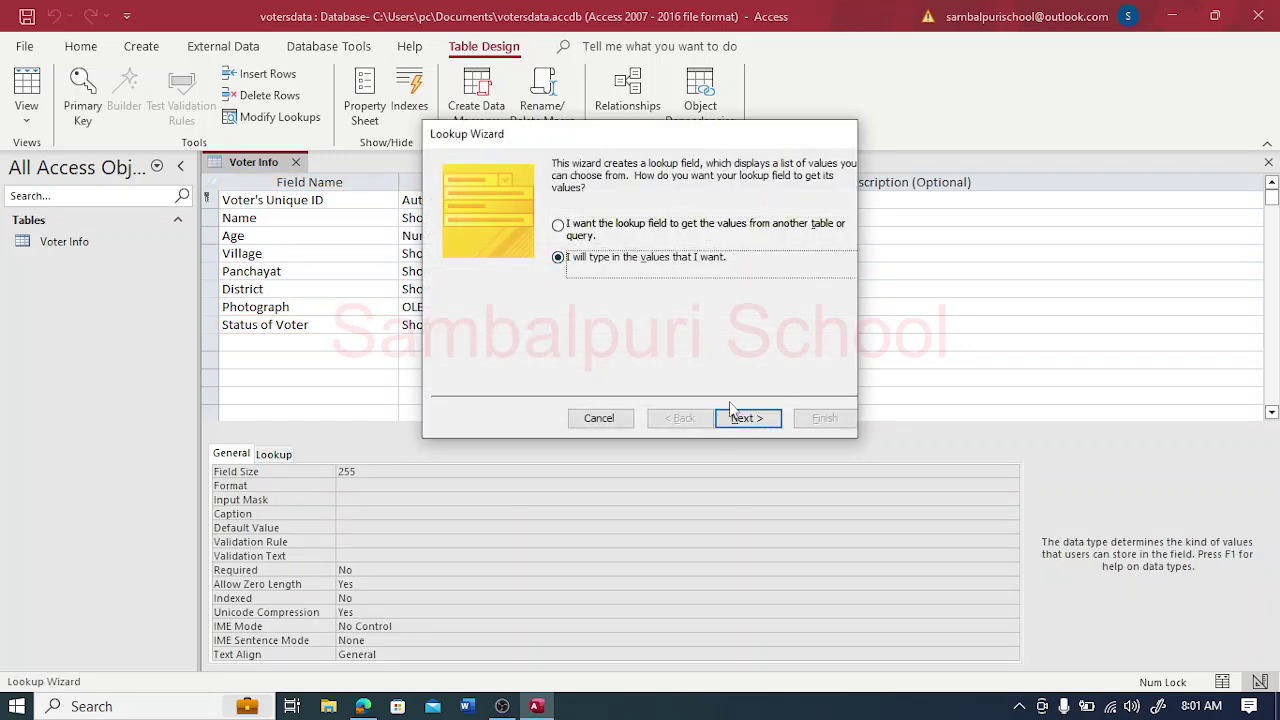
left_click(735, 418)
Step: Enter Active and Inactive as the lookup values for the Status of Voter field
key("Tab")
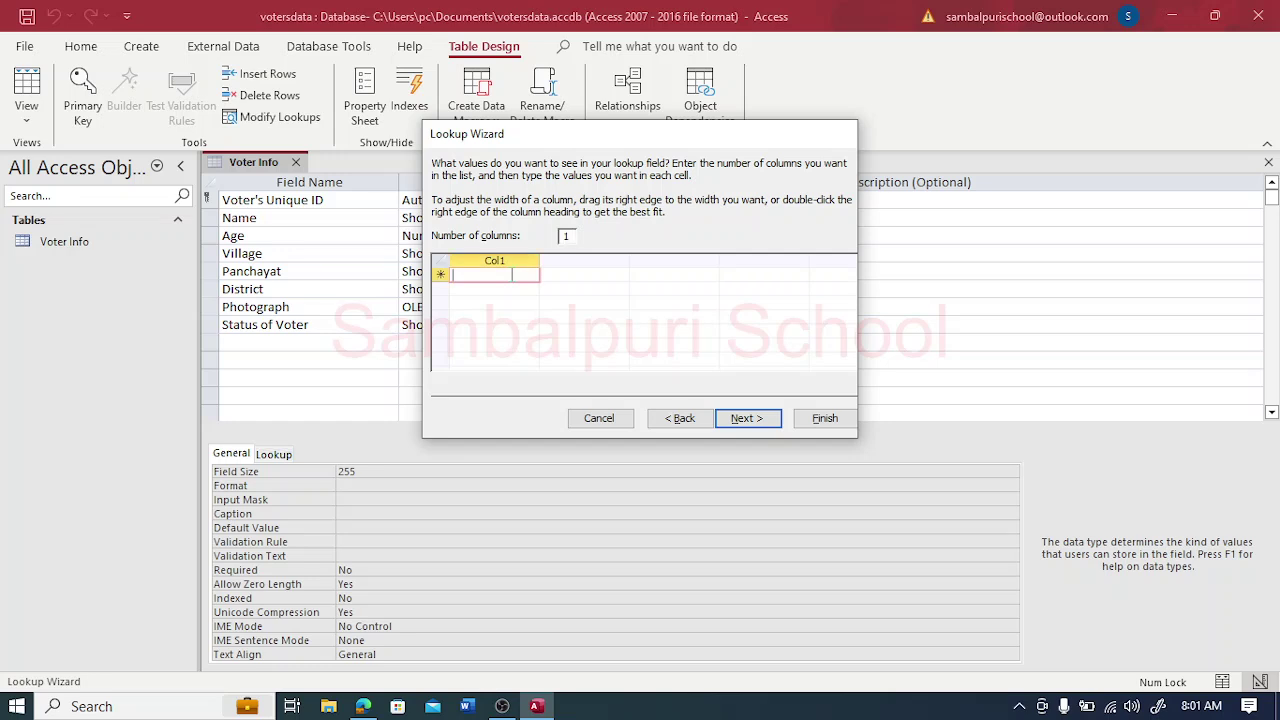
type("A")
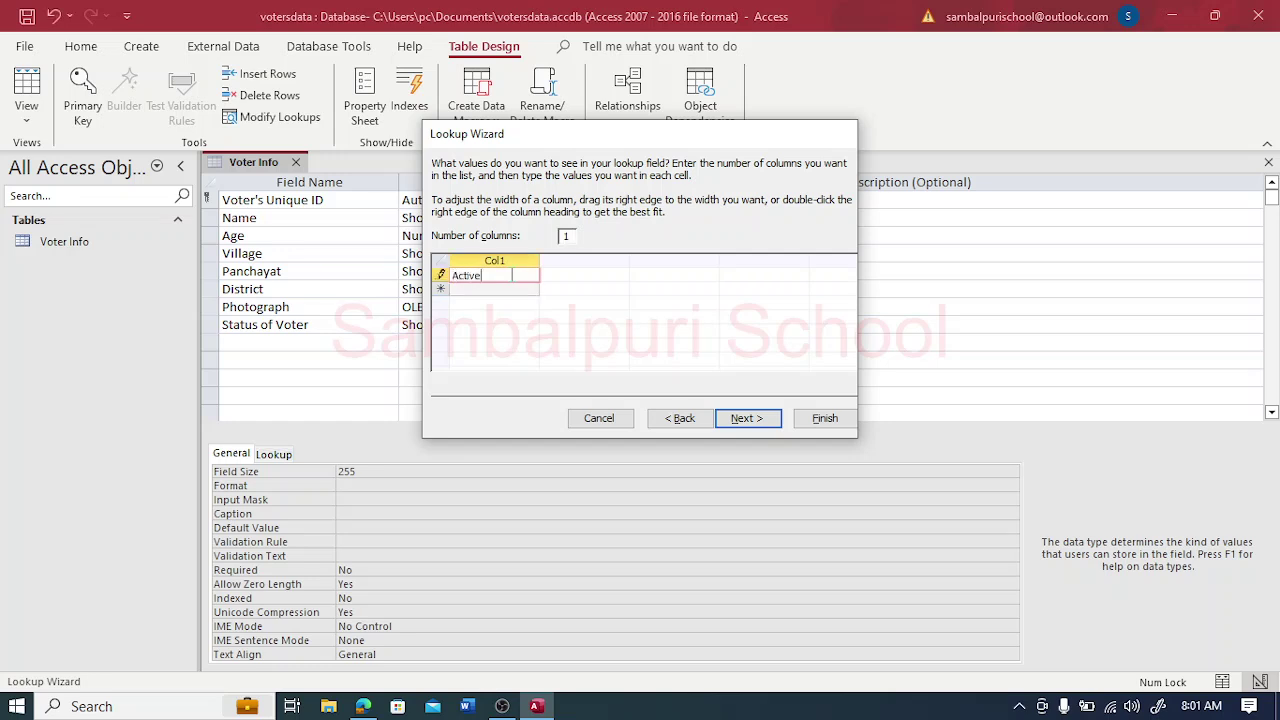
type("ctive")
key("Tab")
type("I")
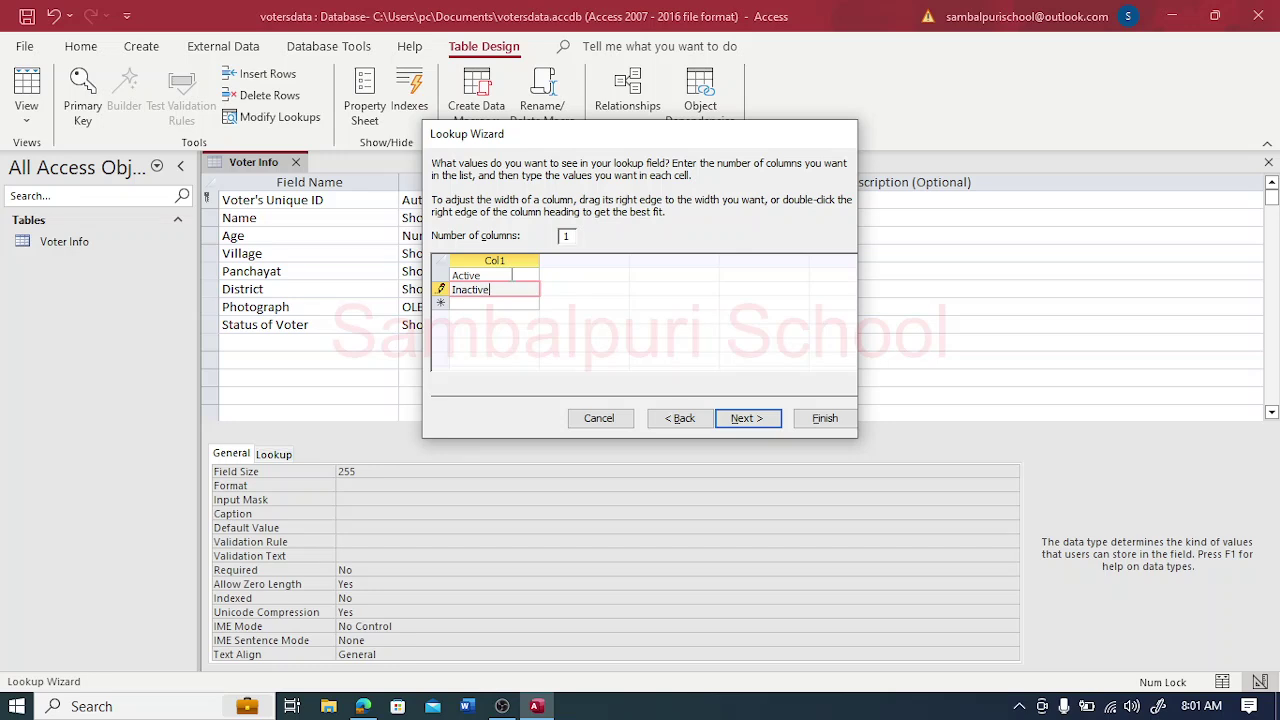
type("nactive")
Step: Finish the lookup wizard with the label Status of Voter and show the Voter Info table in Datasheet View
left_click(748, 418)
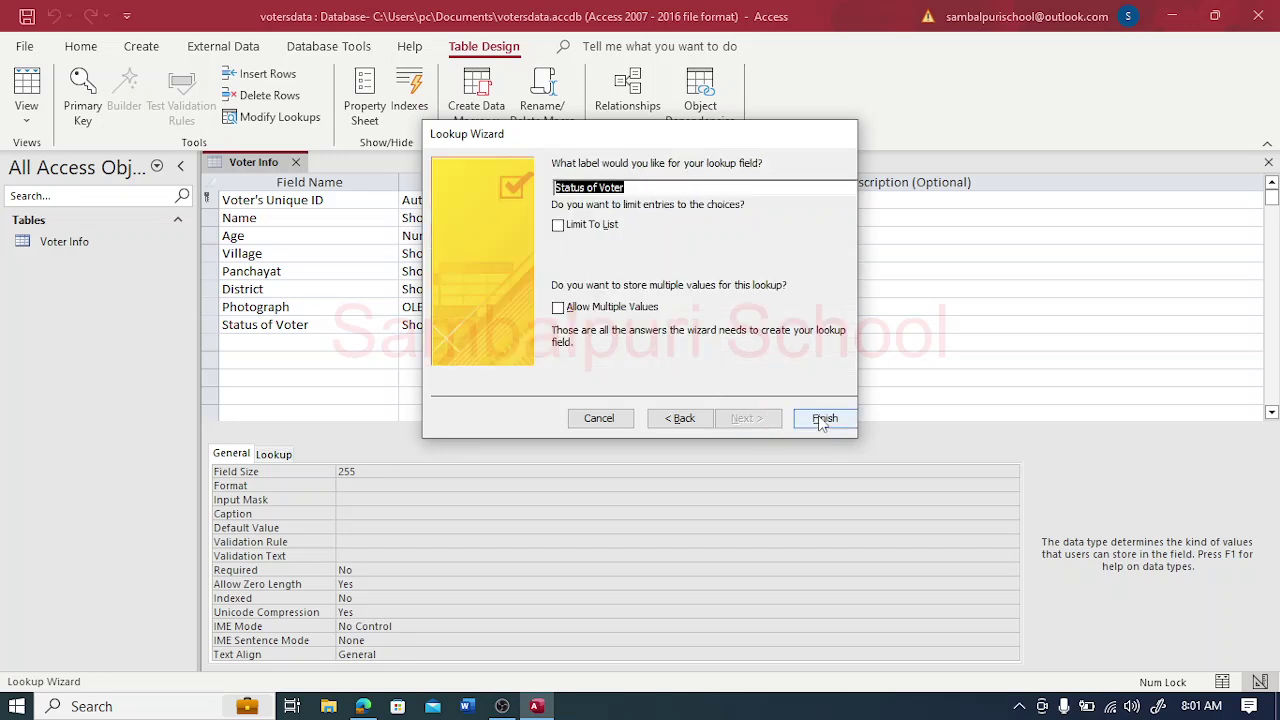
left_click(822, 419)
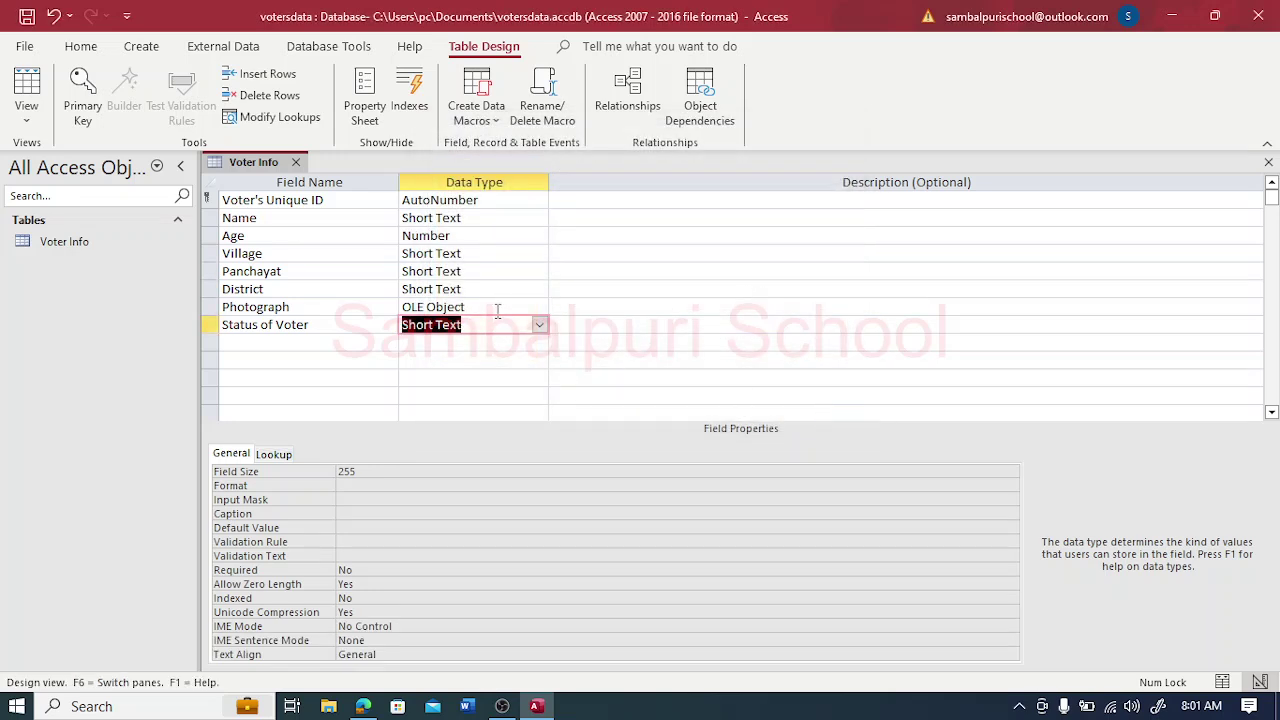
left_click(30, 118)
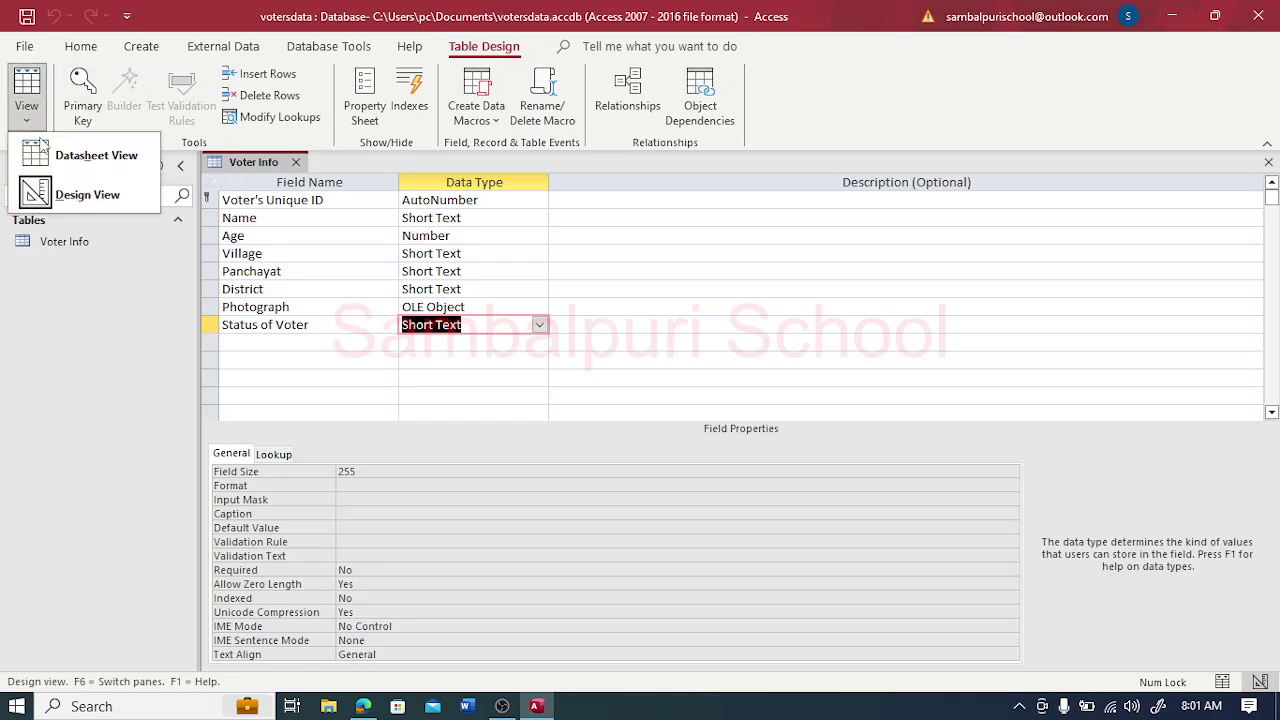
left_click(76, 165)
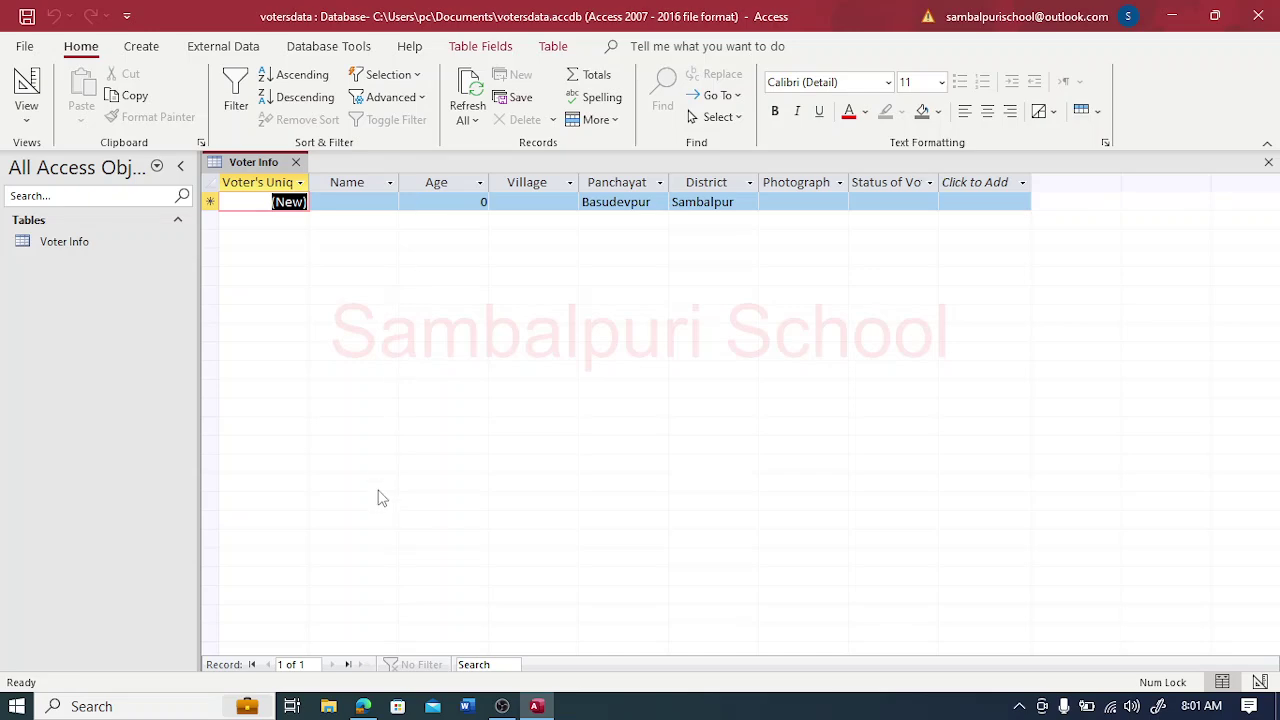
Step: In the assignment PDF, underline the number of item 2 and highlight the table name Voter Wal
left_click(363, 706)
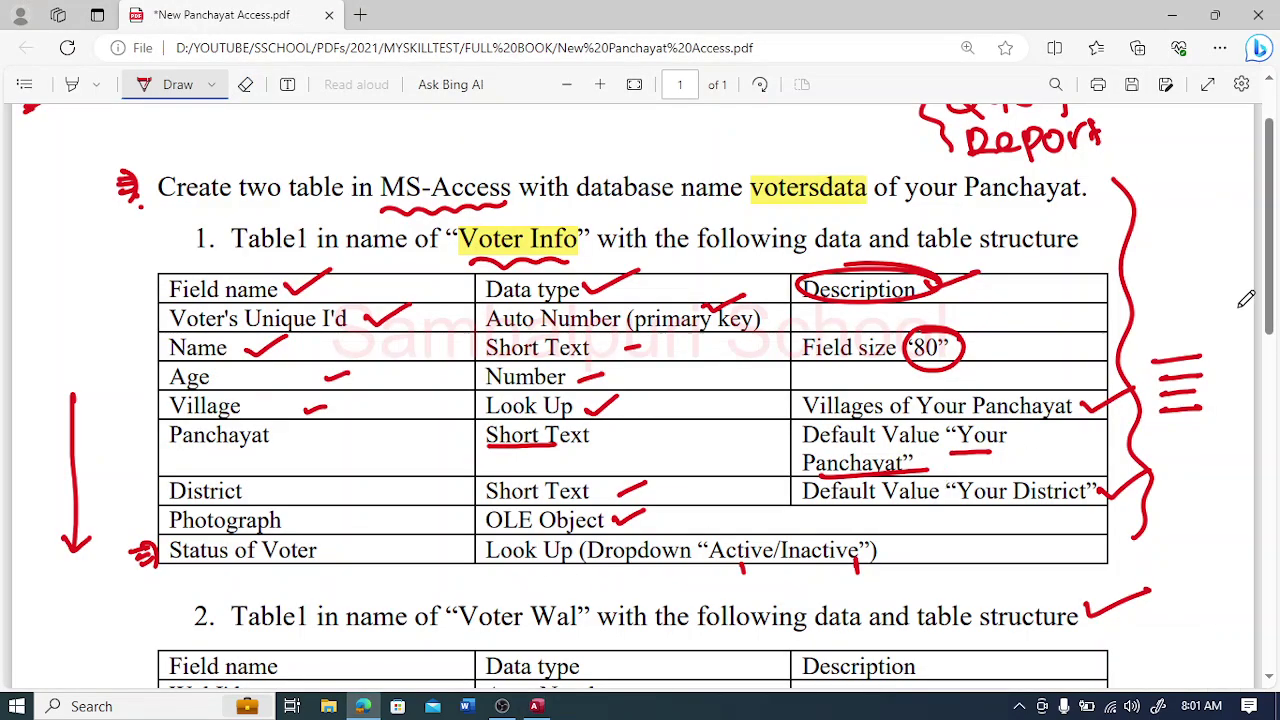
left_click_drag(1268, 300, 1268, 400)
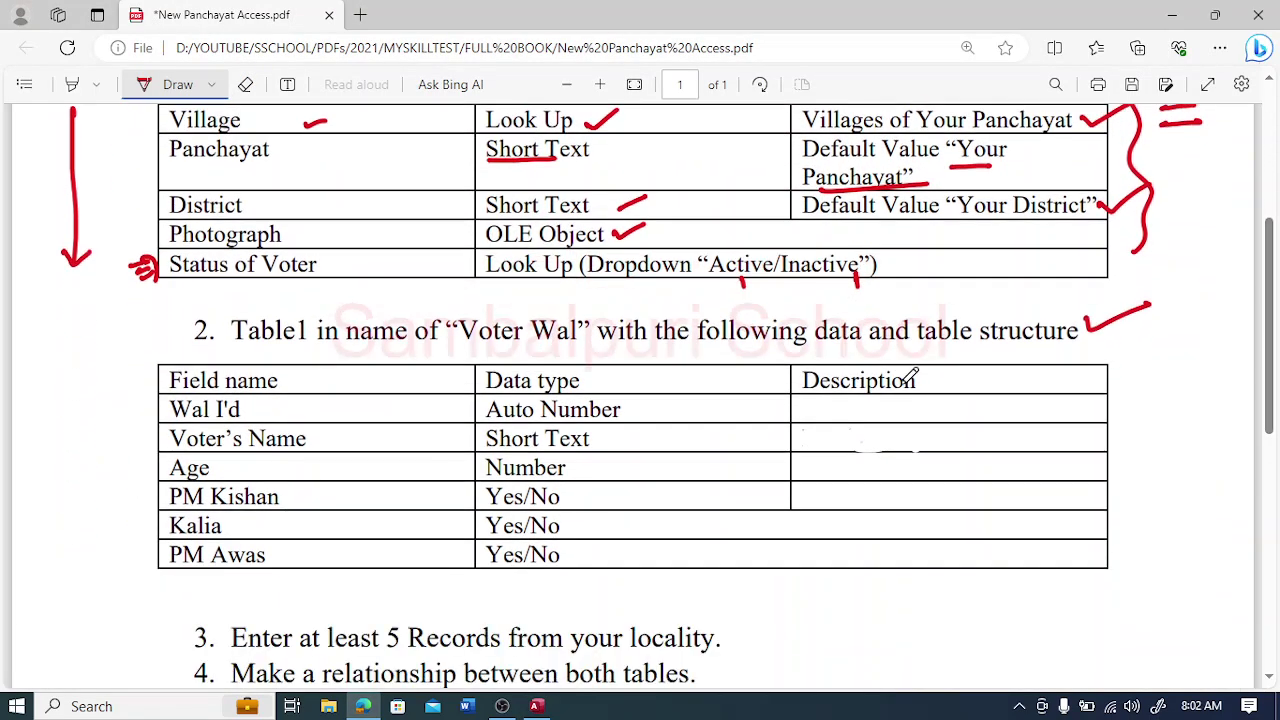
left_click_drag(194, 341, 218, 341)
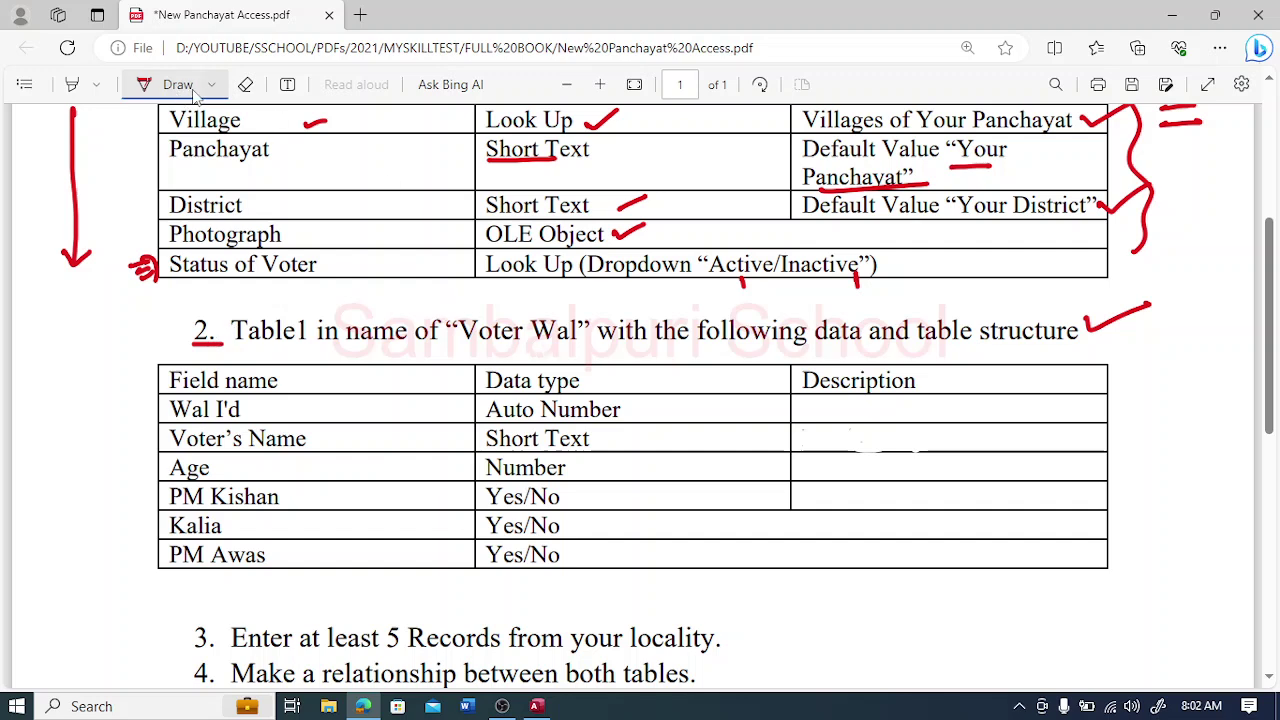
left_click(72, 84)
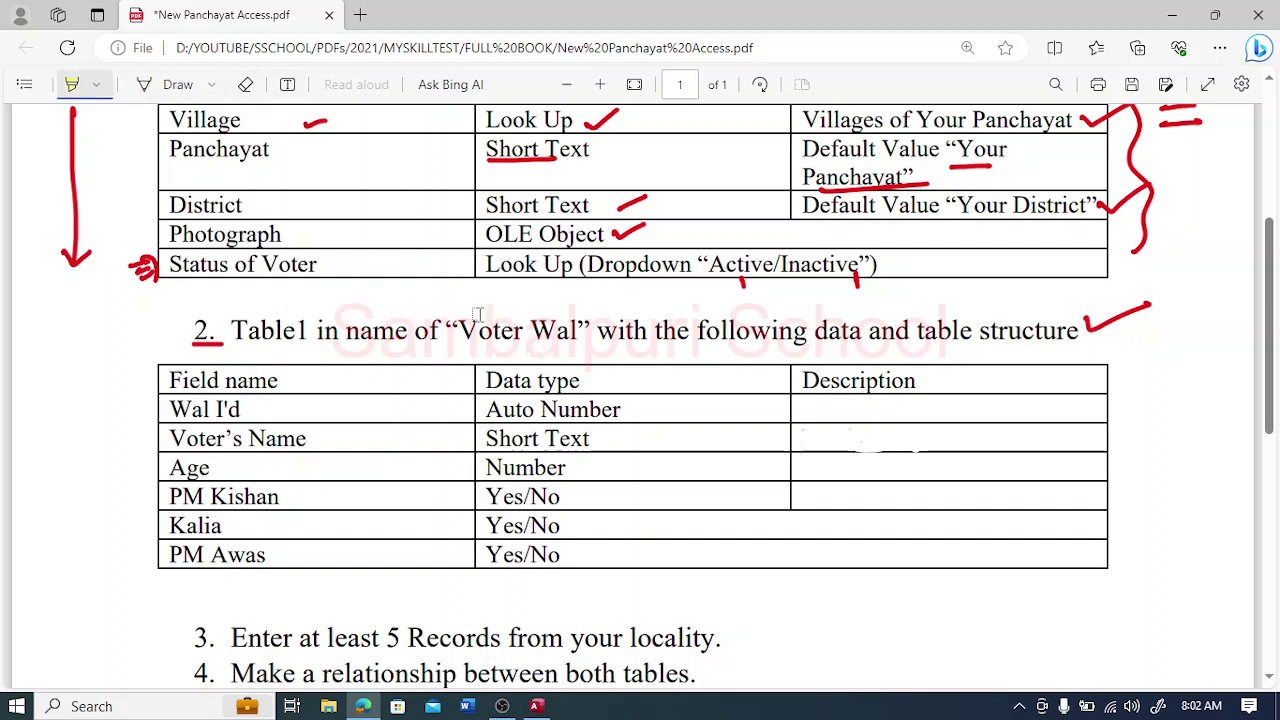
left_click_drag(460, 322, 588, 323)
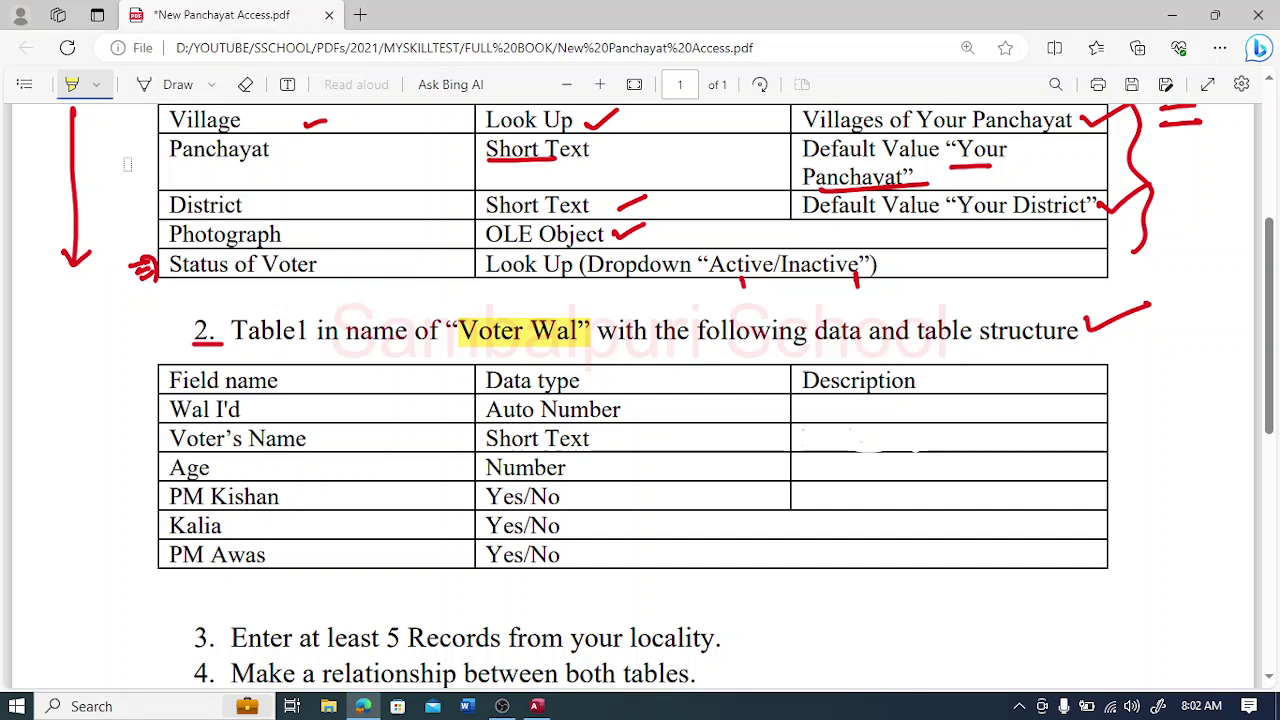
Step: With the Draw pen, underline the number of item 3 and the words "5 Records", and tick the end of that line
left_click(160, 86)
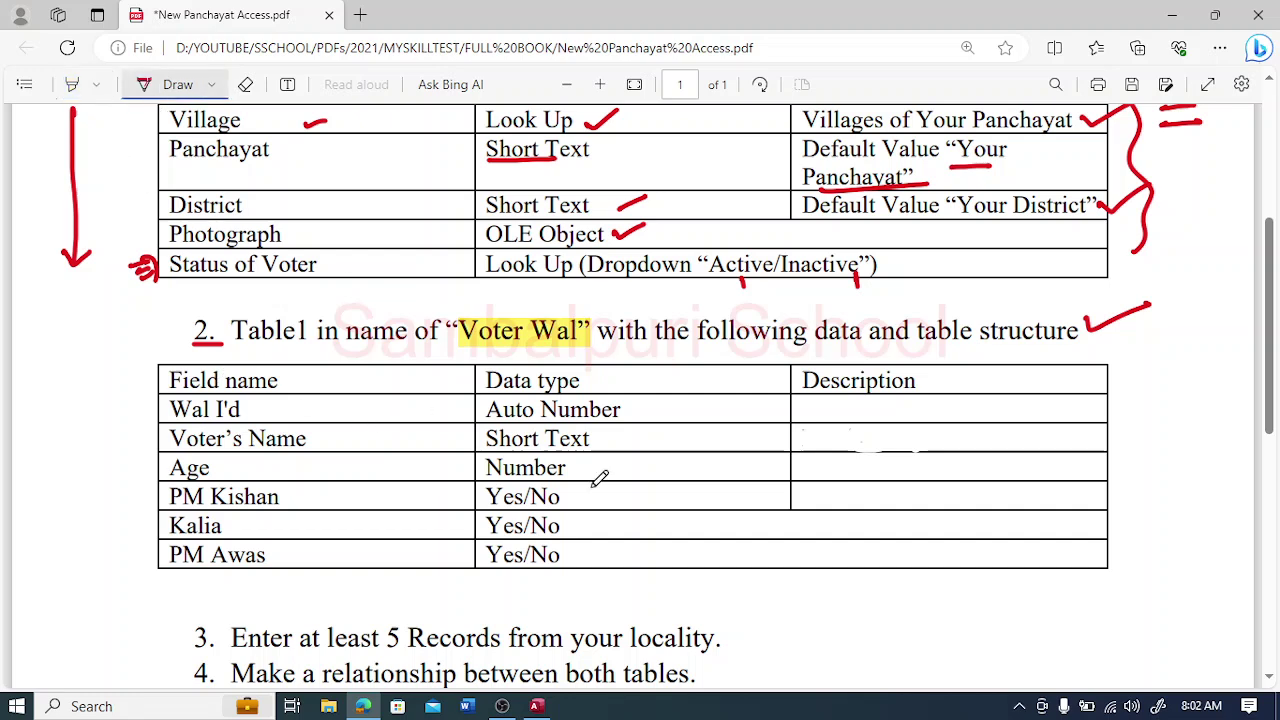
left_click_drag(188, 651, 226, 642)
left_click_drag(390, 645, 508, 650)
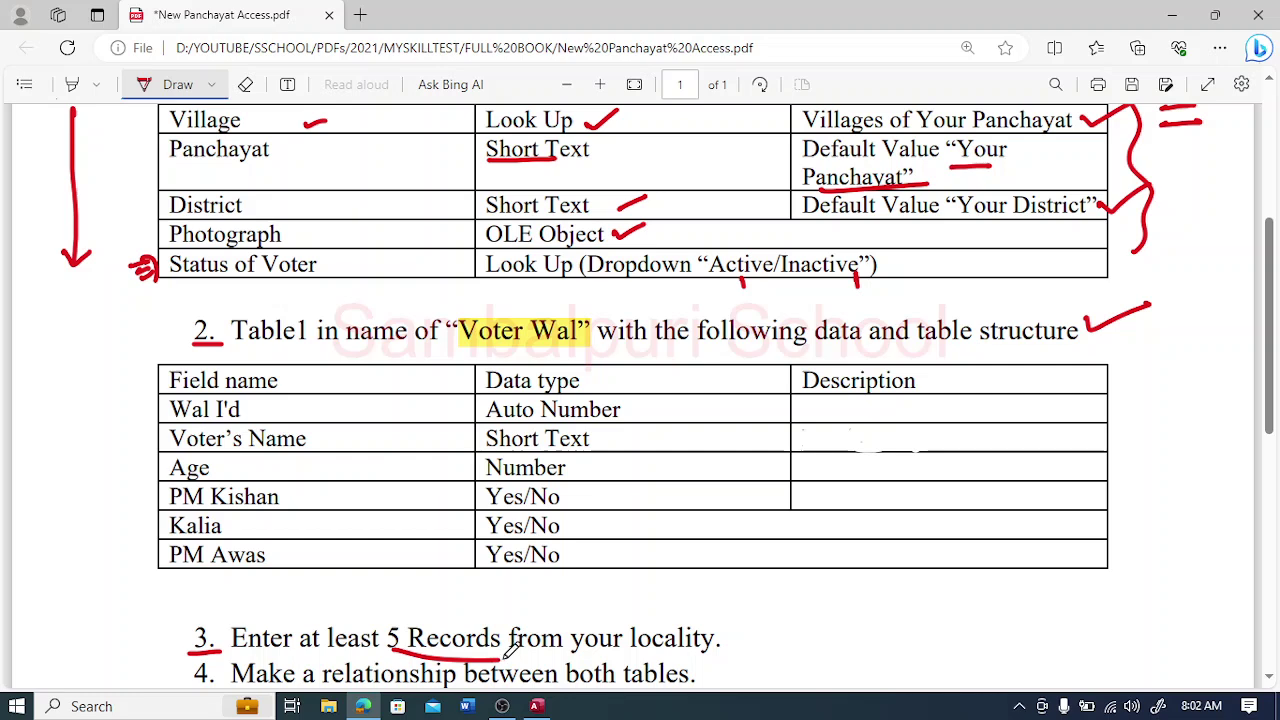
left_click_drag(728, 635, 776, 604)
Step: In Access, create a new table, switch it to Design View and save it as Voter Wal
left_click(550, 706)
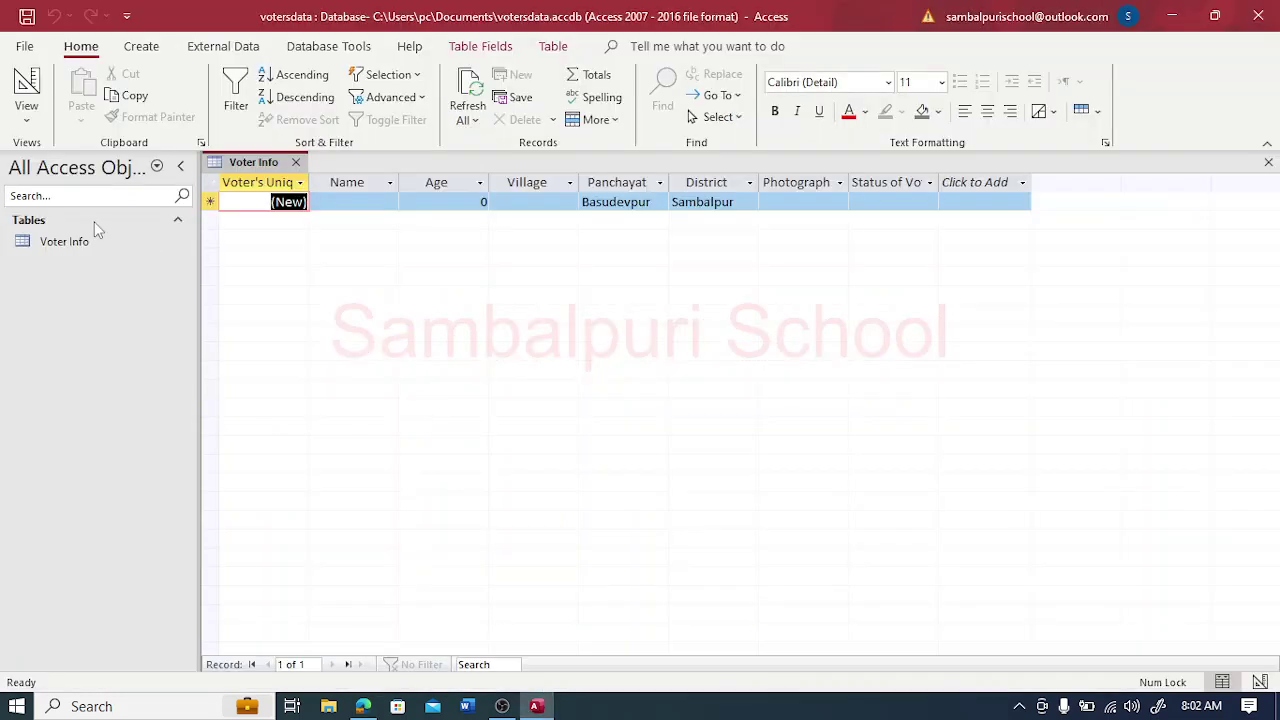
left_click(141, 50)
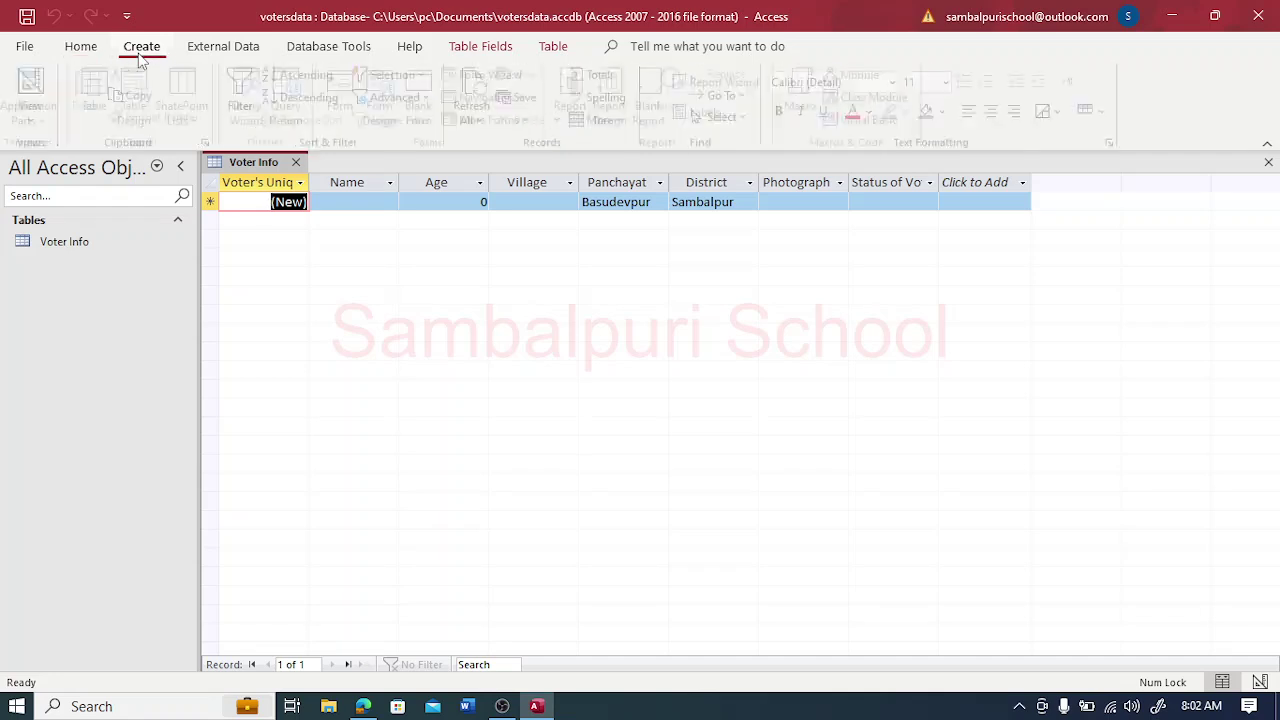
left_click(105, 106)
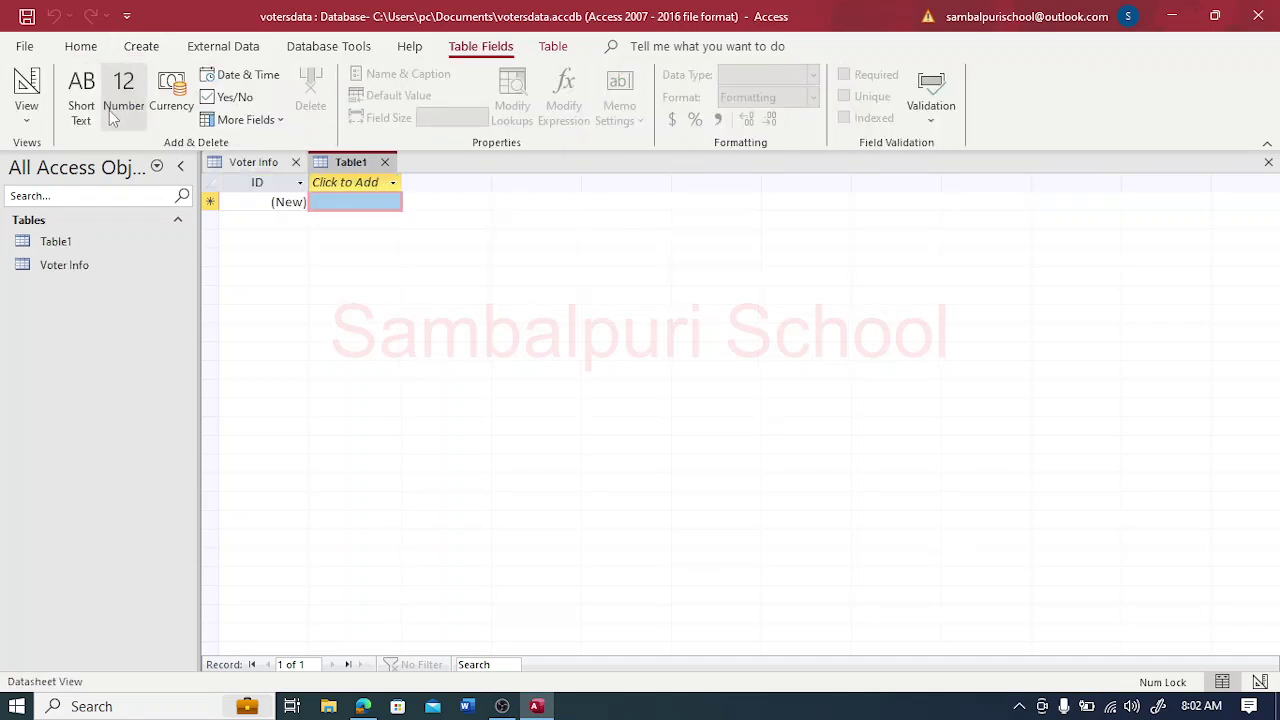
left_click(27, 122)
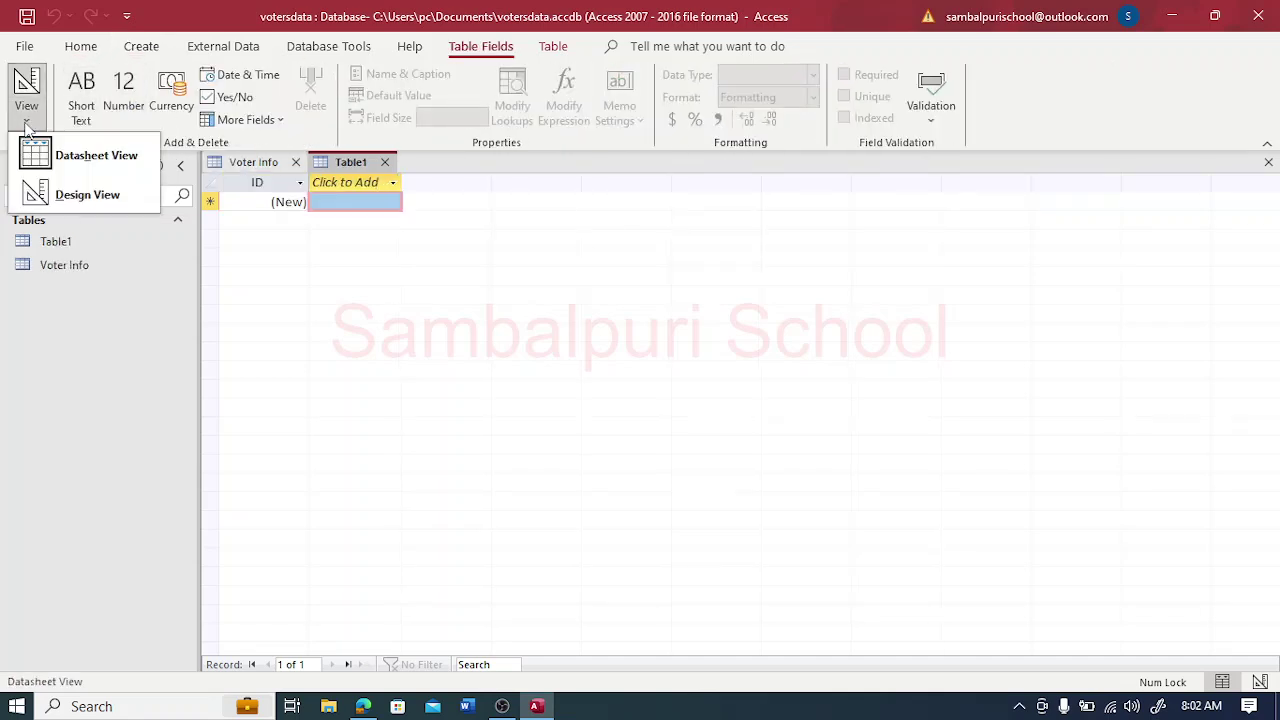
left_click(60, 193)
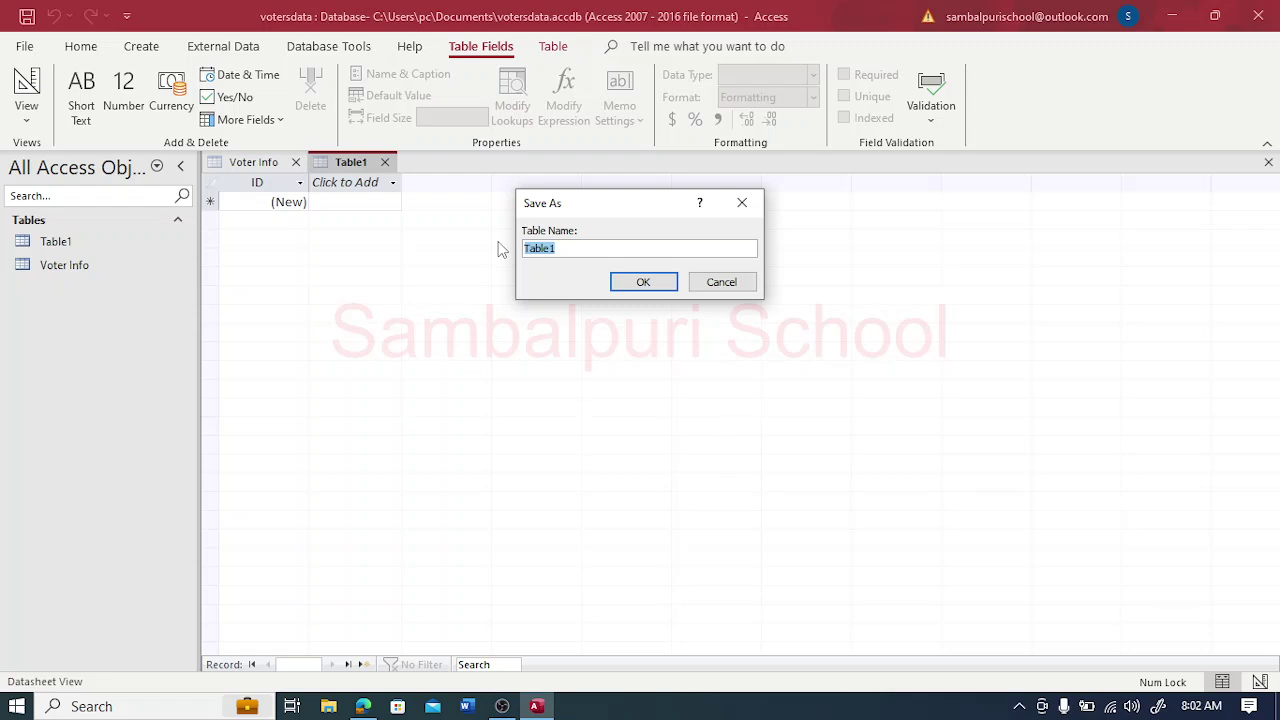
type("Voter Wal")
left_click(668, 284)
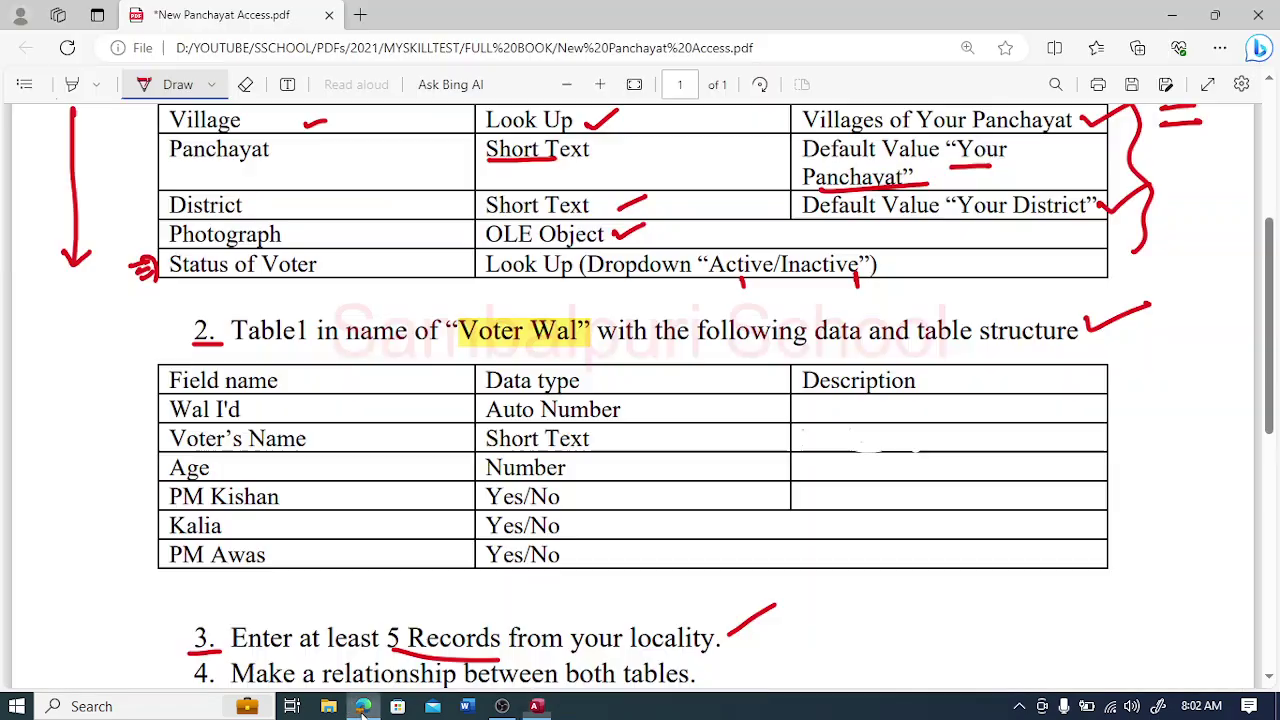
Step: Tick the Wal I'd row in the assignment PDF, and in Access name the first Voter Wal field Wal I'd
left_click(363, 706)
left_click_drag(328, 411, 360, 400)
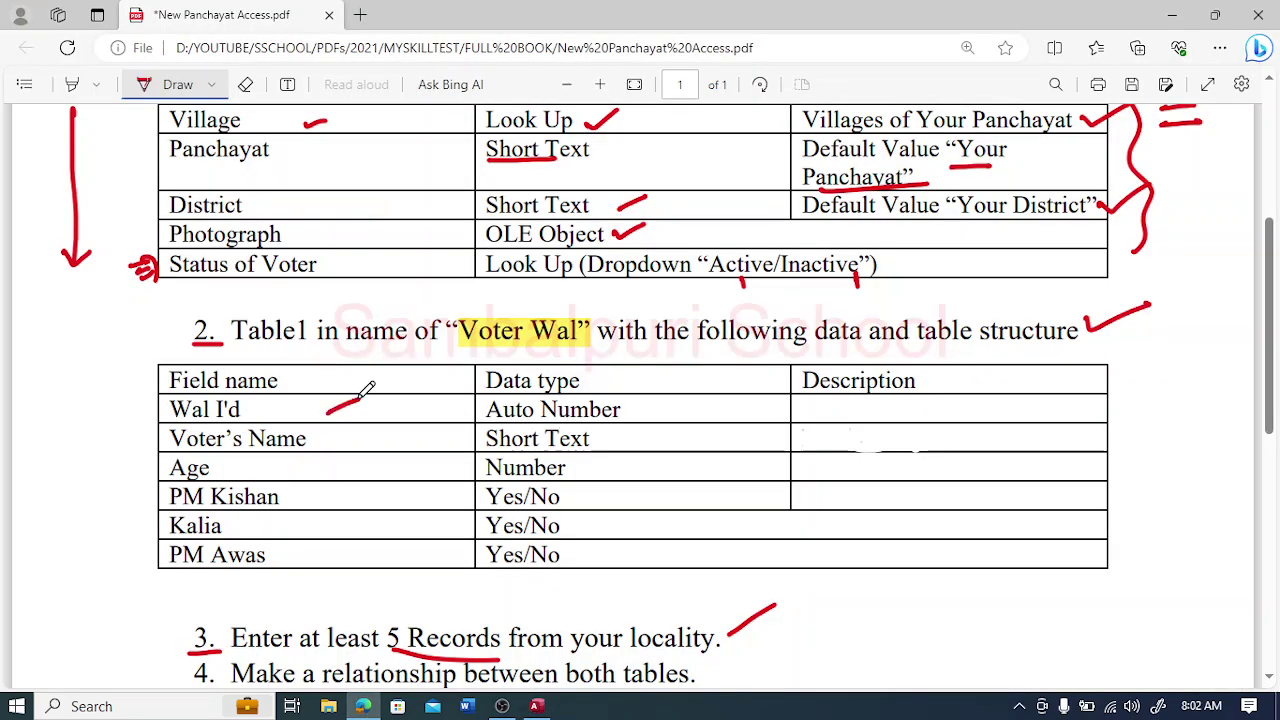
left_click(546, 707)
type("W")
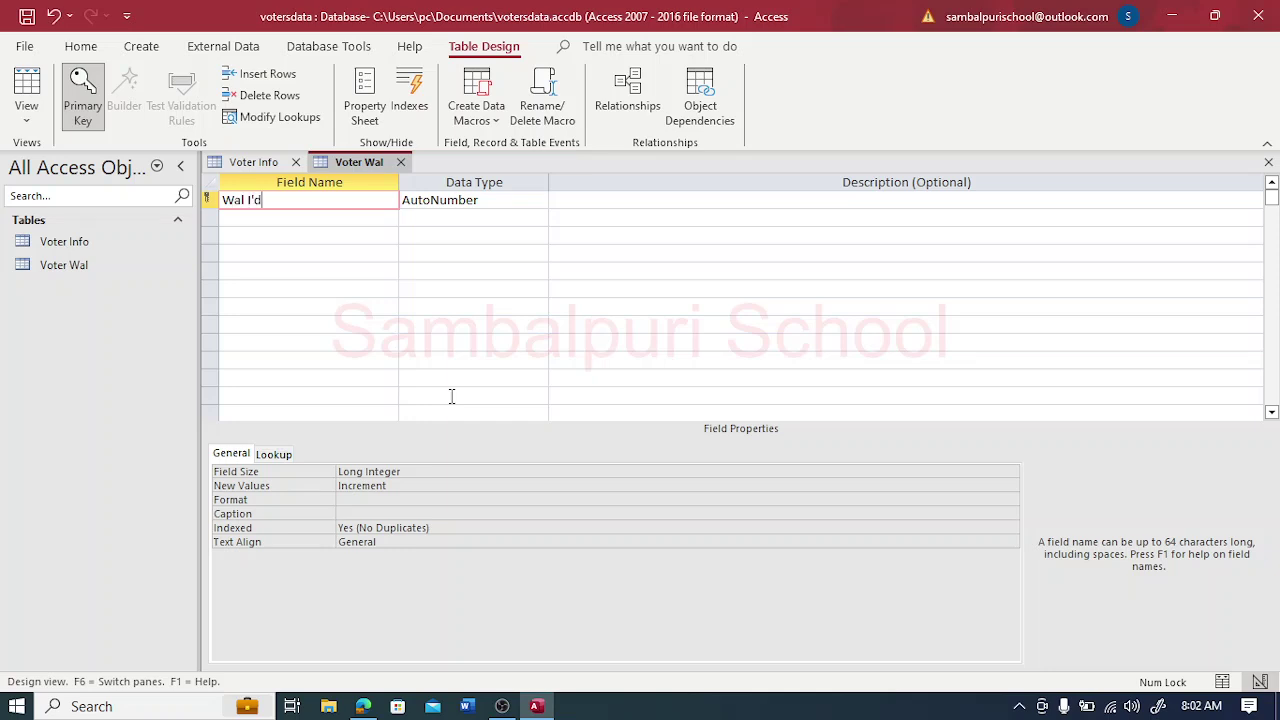
type("al I'd")
key("Tab")
Step: Check the assignment PDF, and in Access add the field Voter's Name with the Short Text data type
left_click(363, 706)
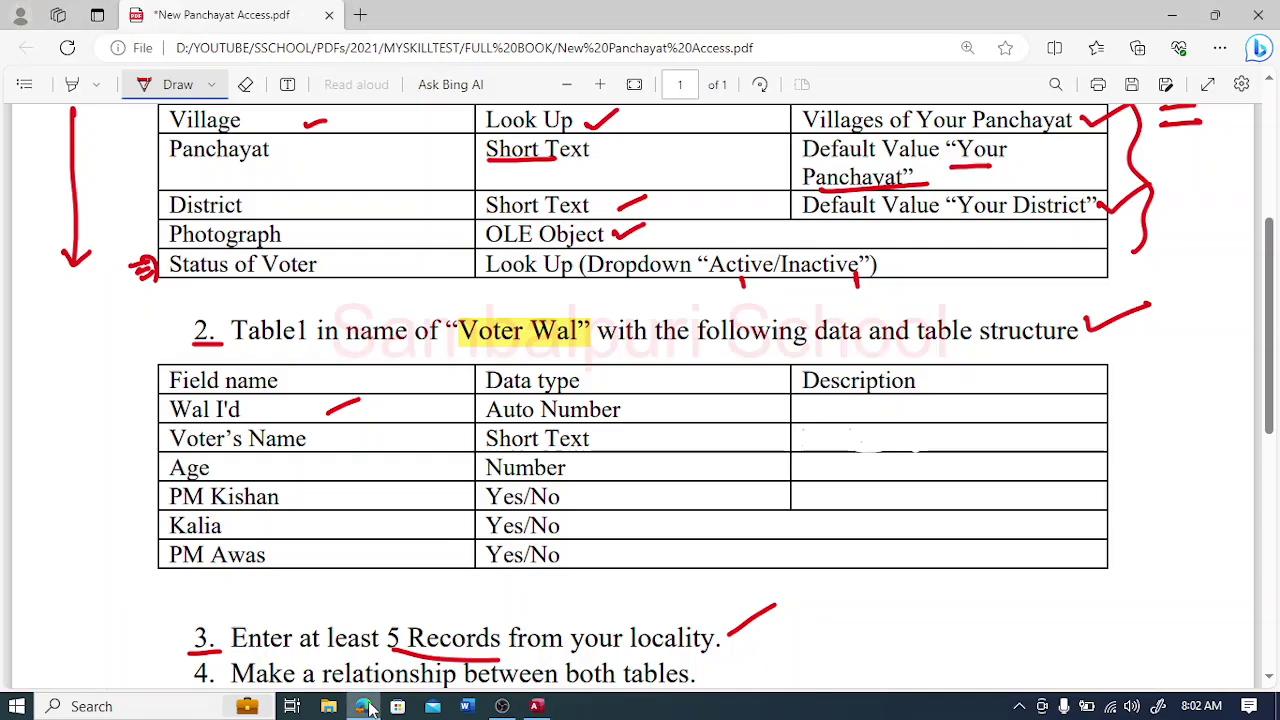
left_click(538, 706)
key("Tab")
key("Tab")
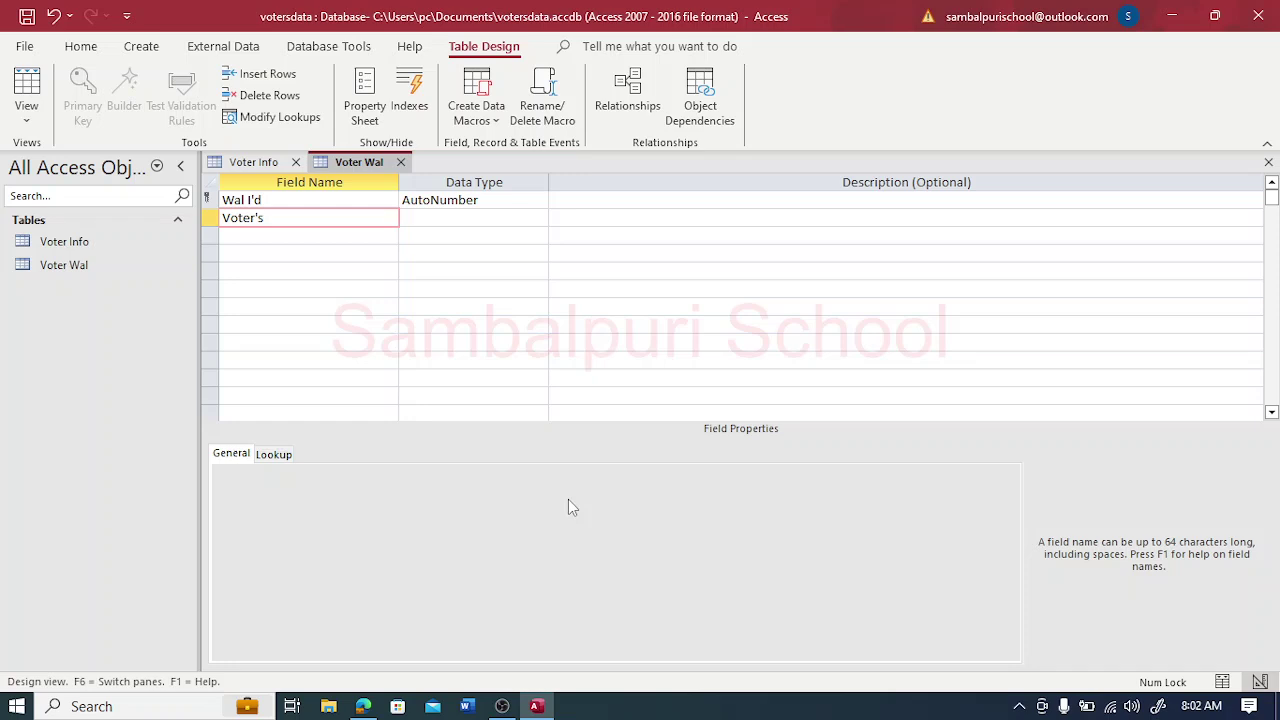
type("Voter's Name")
key("Tab")
key("Tab")
key("Tab")
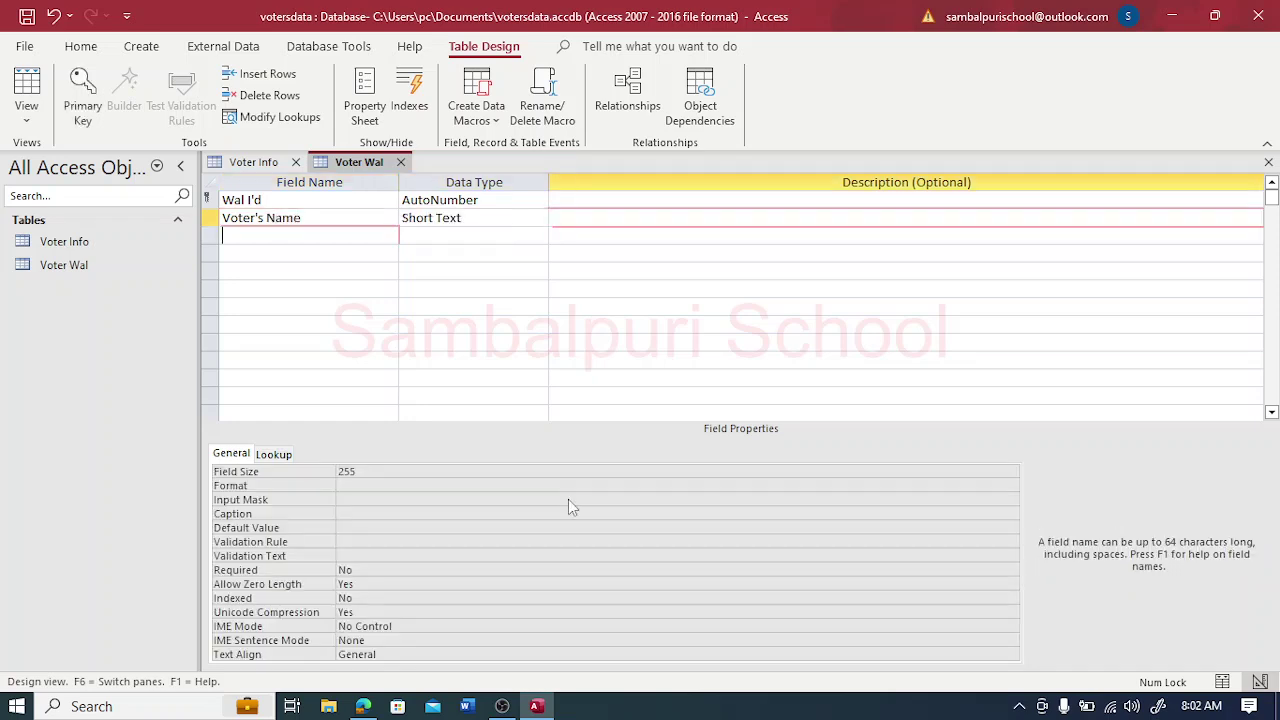
Step: Check the next field in the assignment PDF, and in Access add the field Age with the Number data type
left_click(362, 706)
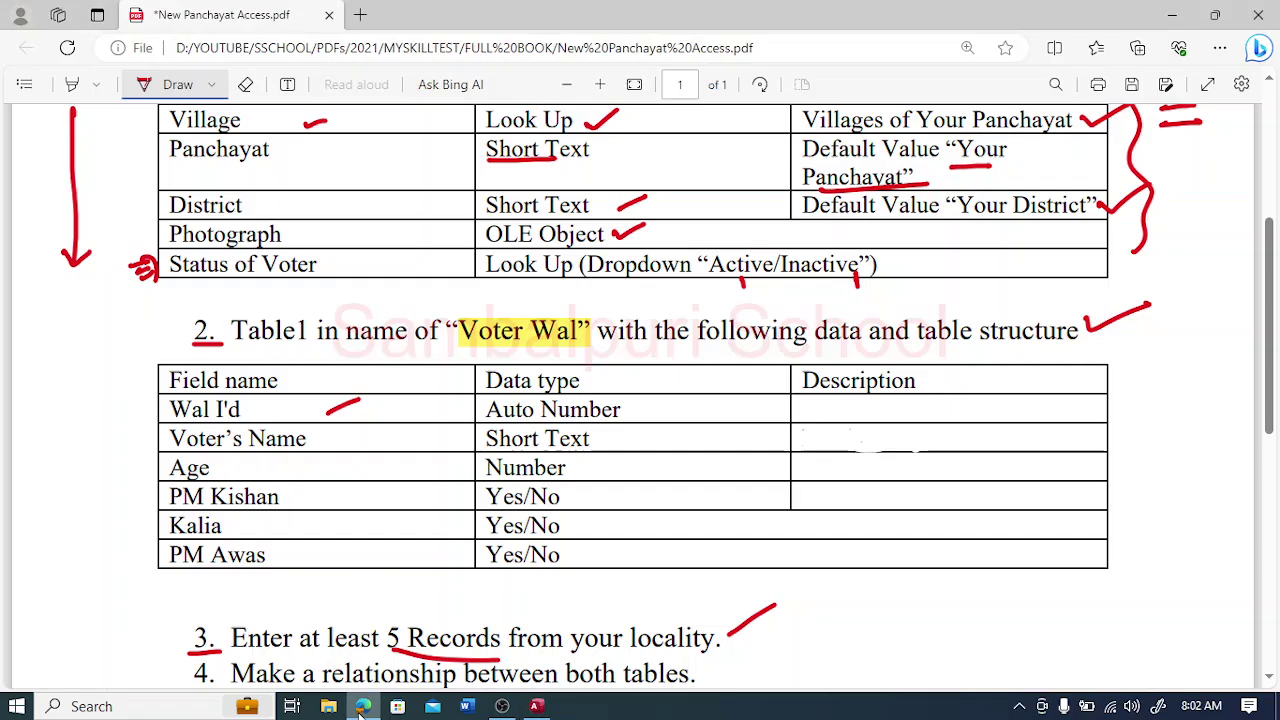
left_click(537, 706)
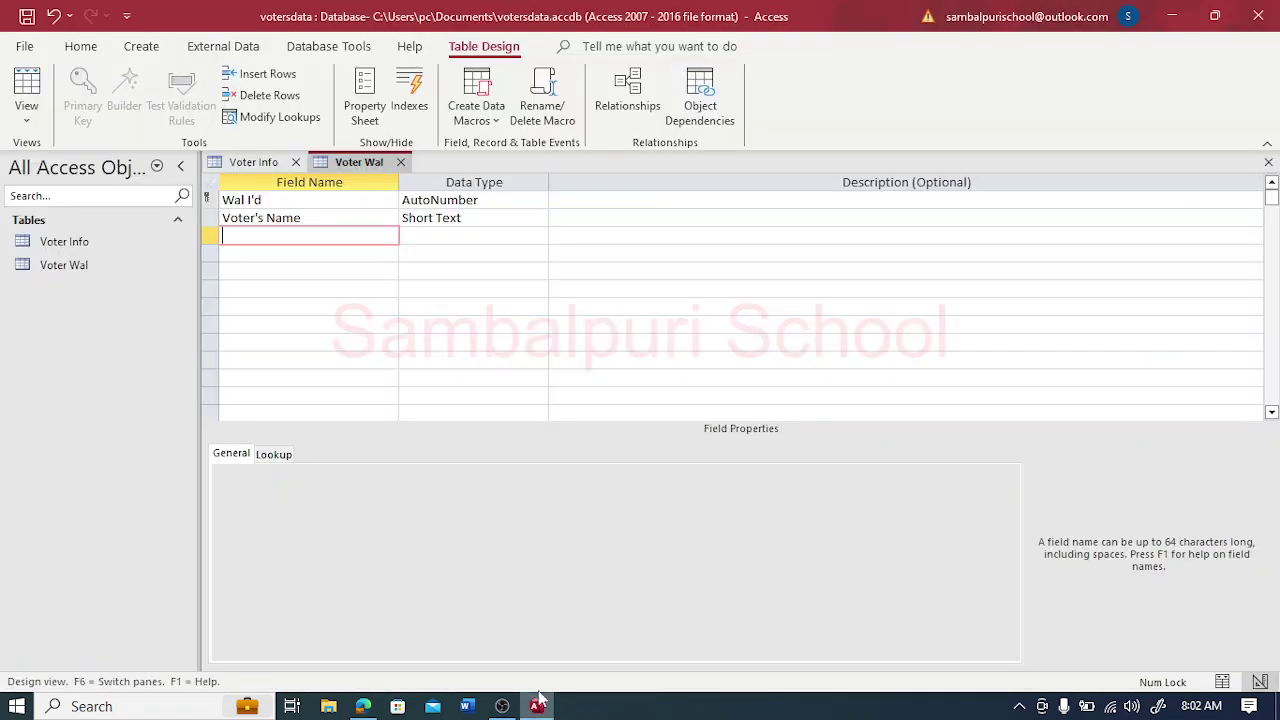
key("Tab")
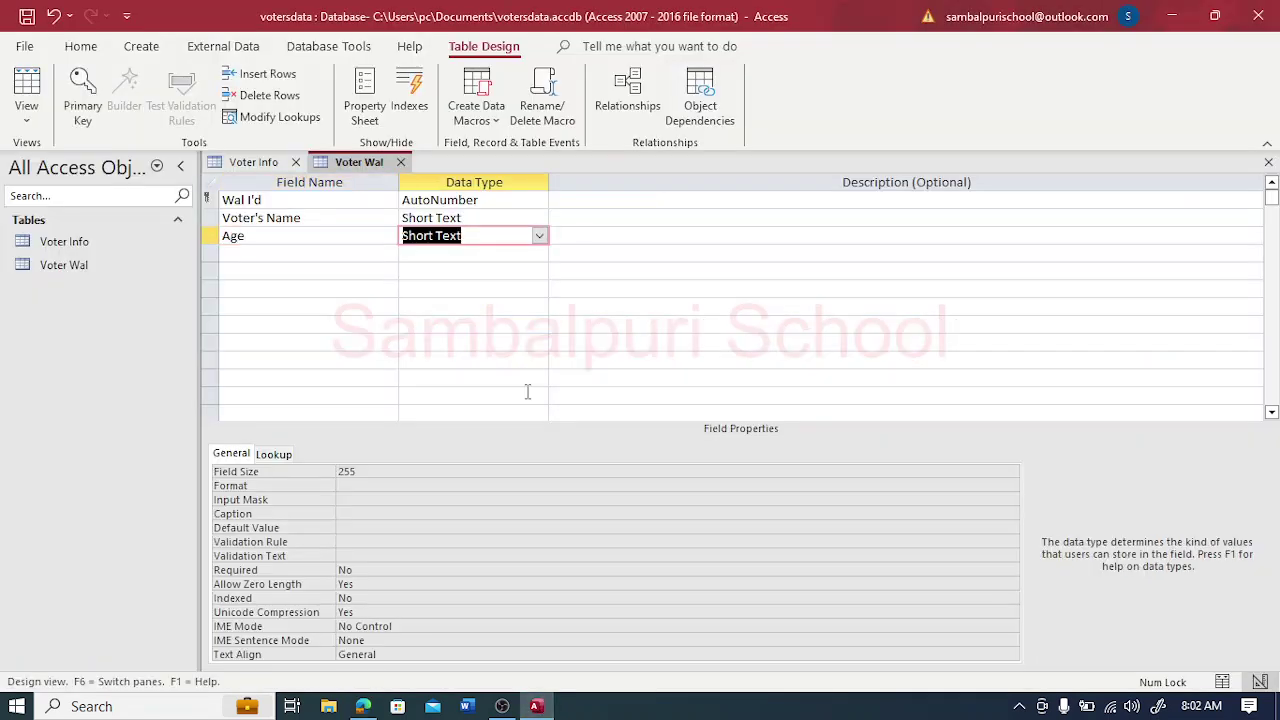
type("n")
key("Tab")
key("Tab")
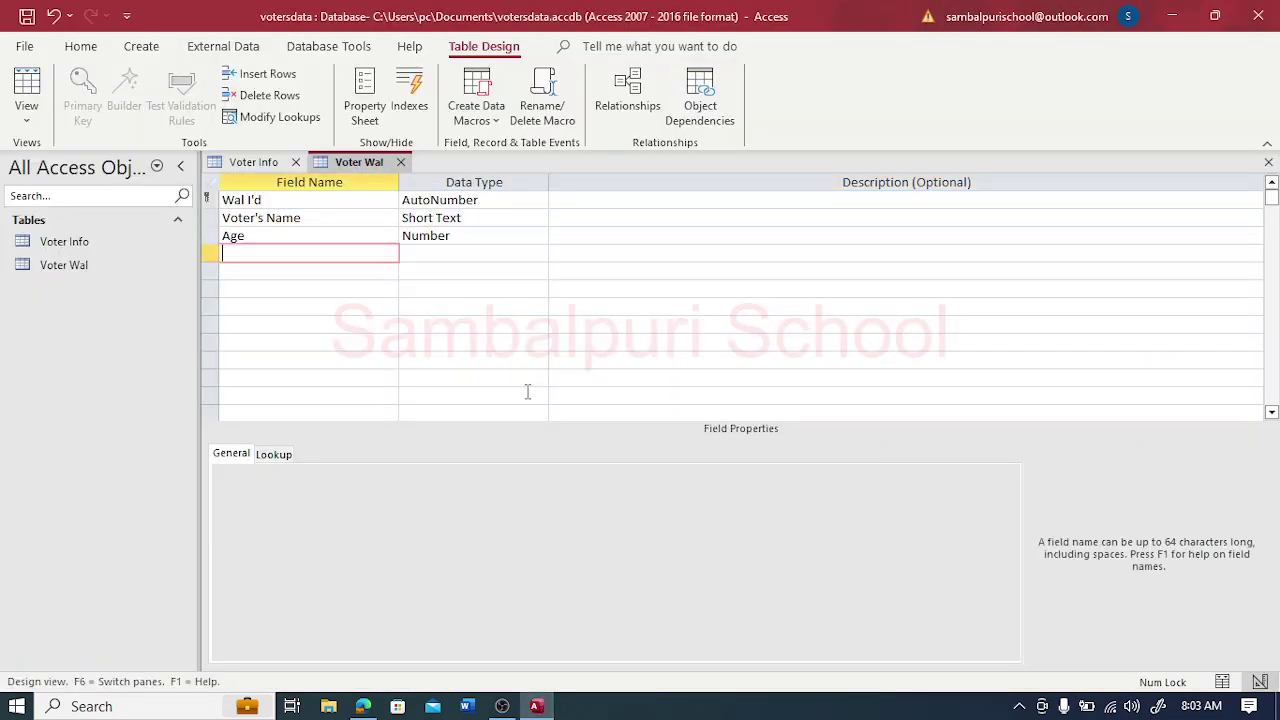
Step: Consult the assignment PDF again, and in Access add the field PM Kishan with the Yes/No data type
left_click(362, 706)
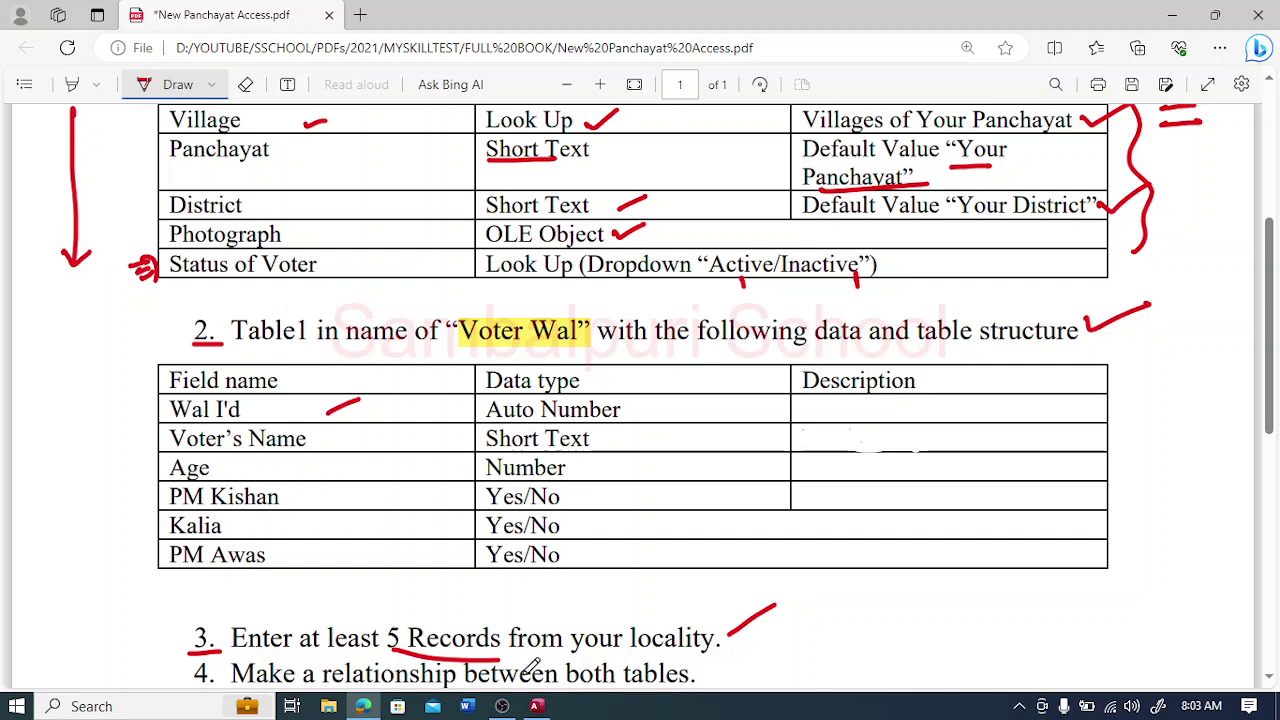
left_click(537, 706)
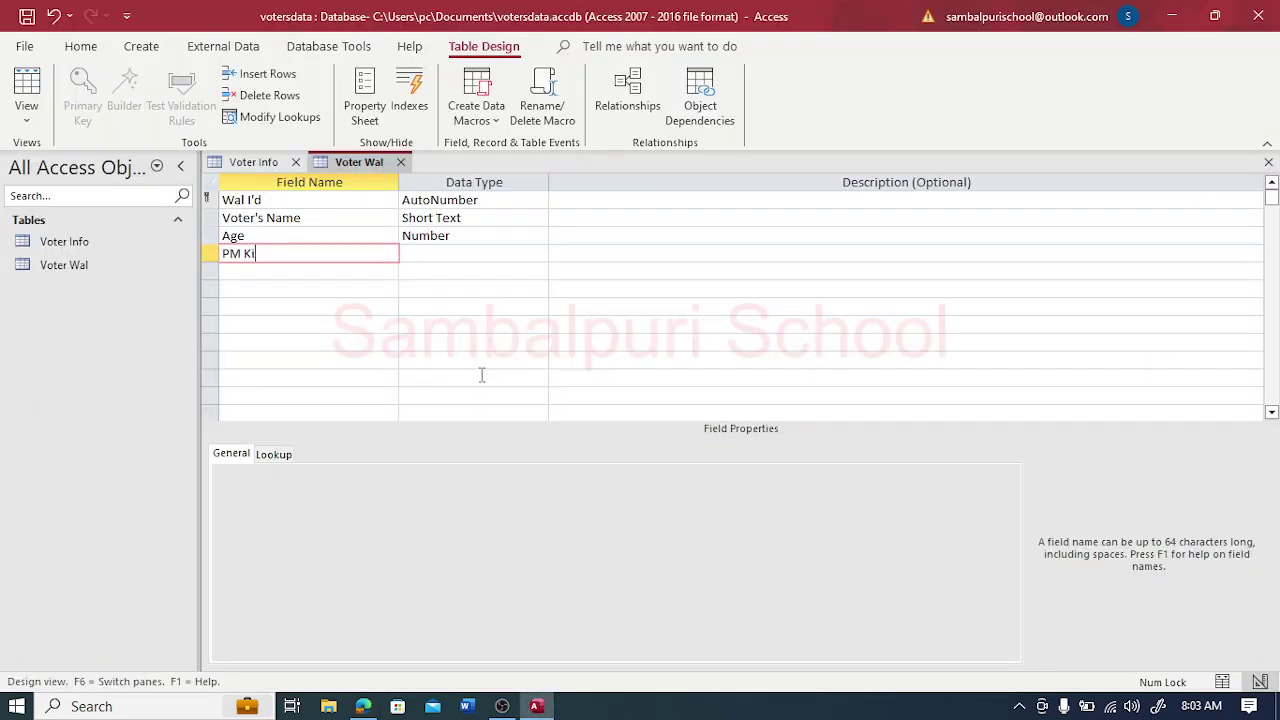
key("Tab")
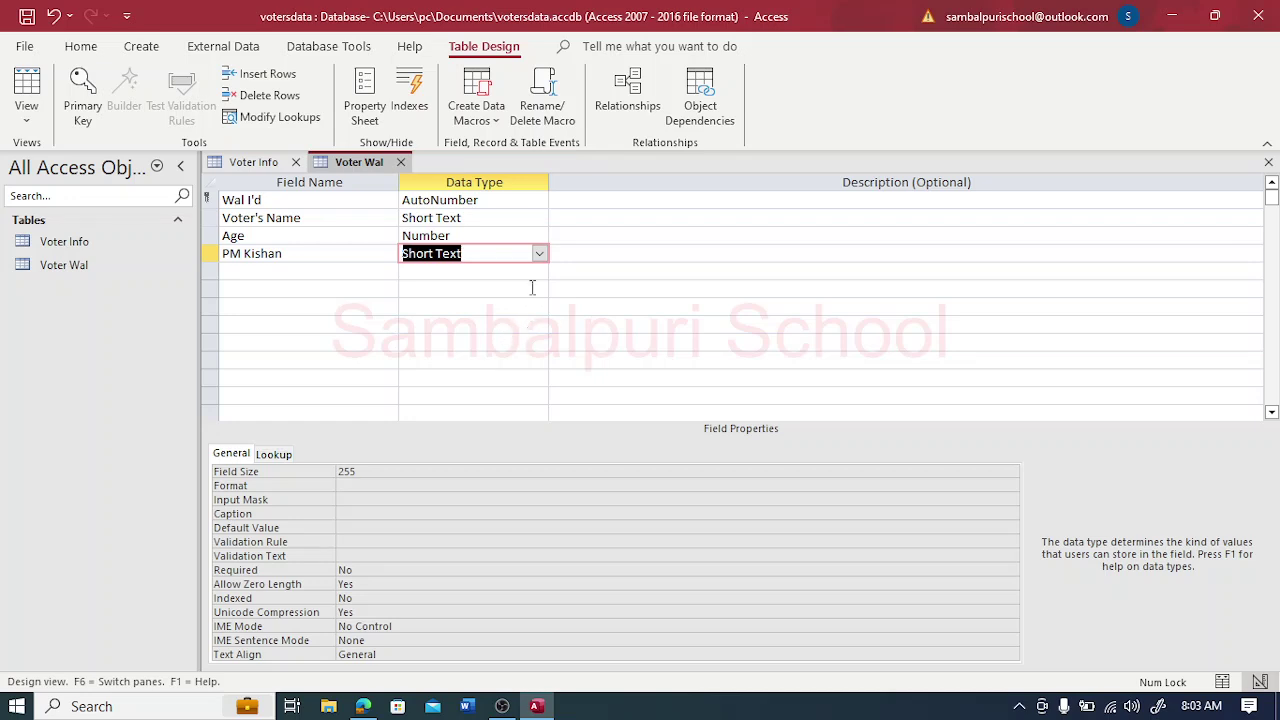
left_click(539, 253)
left_click(512, 417)
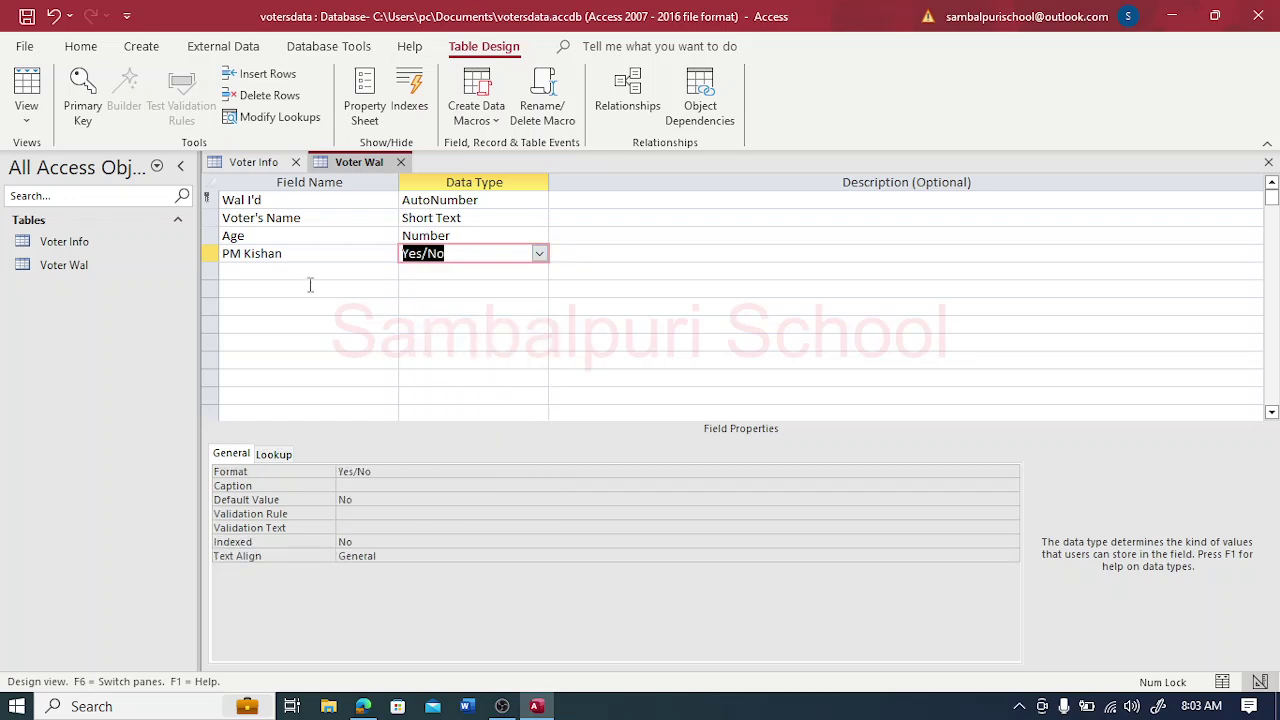
Step: Add the field Kalia with the Yes/No data type below PM Kishan
left_click(308, 272)
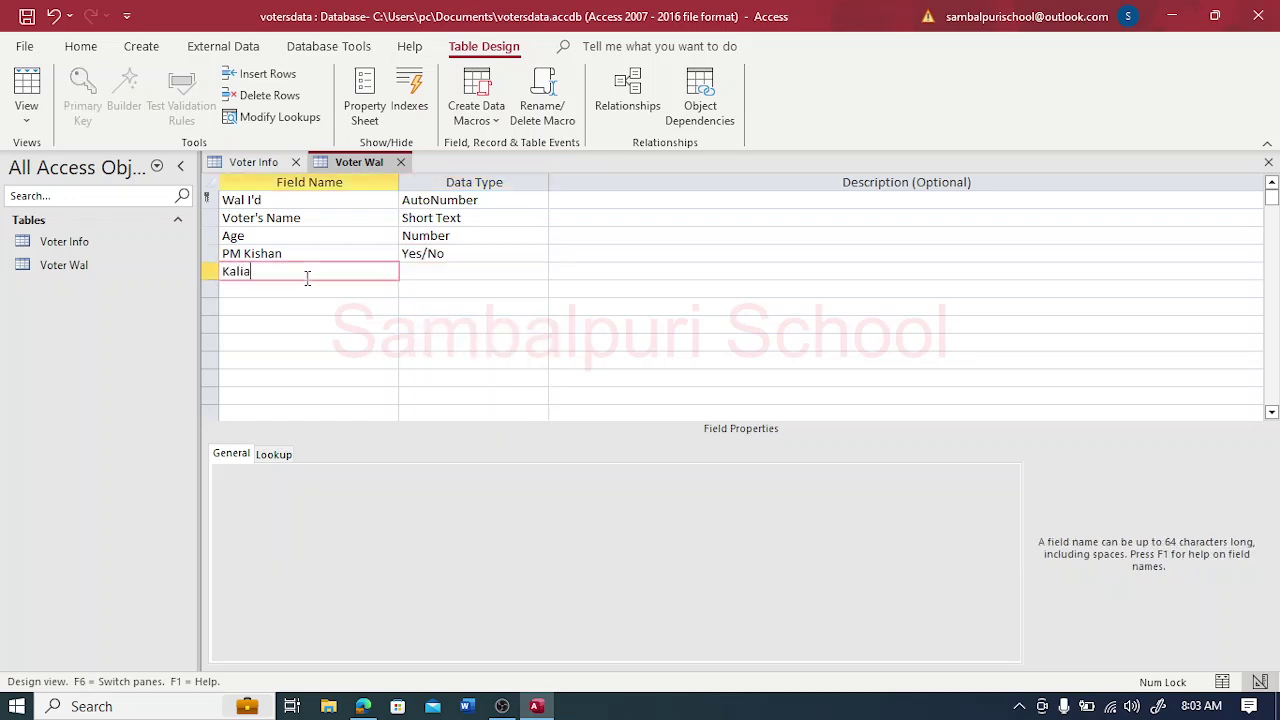
type("Kalia")
key("Tab")
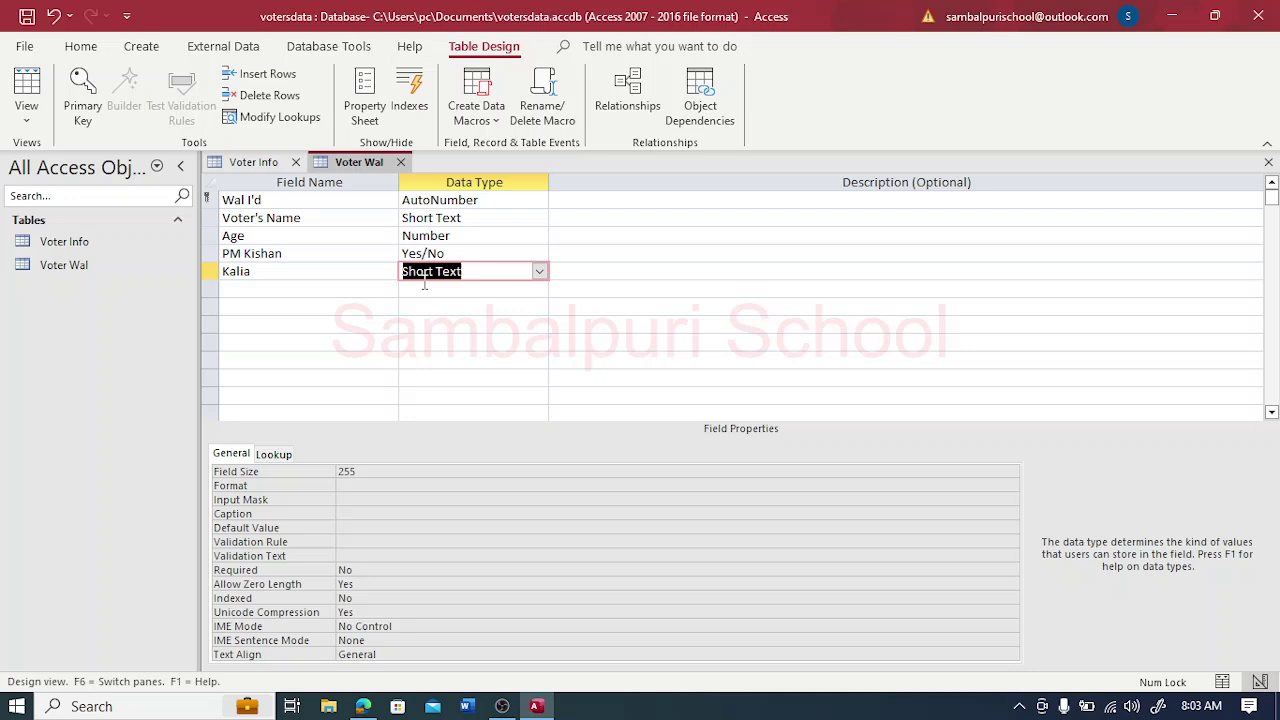
left_click(539, 271)
left_click(466, 433)
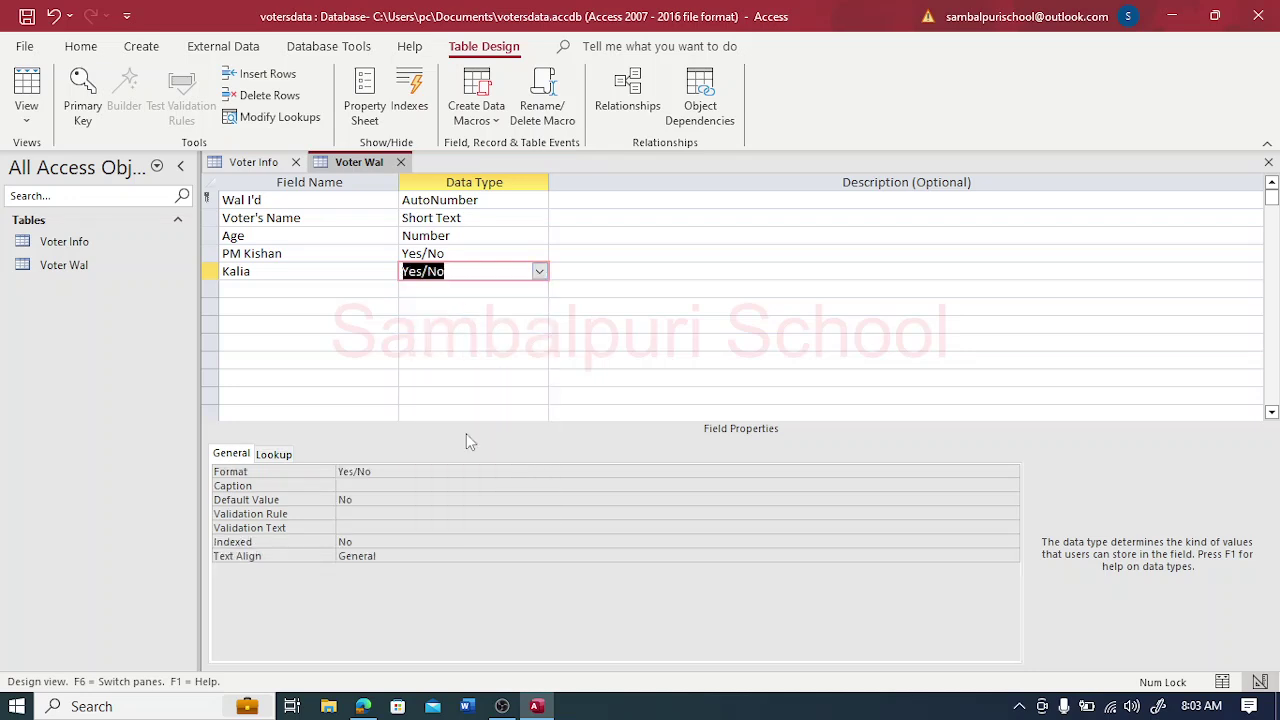
Step: Add the field PM Awas with the Yes/No data type and show the Voter Wal table in Datasheet View
key("Tab")
key("Tab")
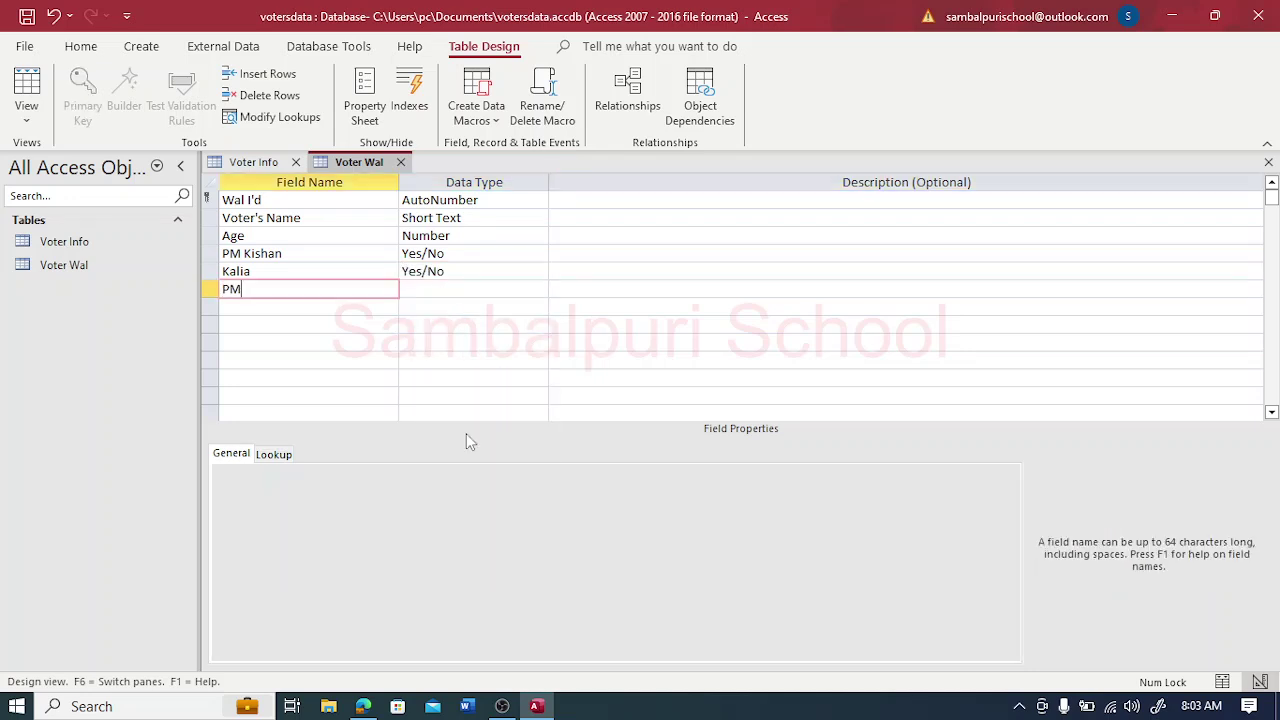
type("PM Awas")
key("Tab")
type("y")
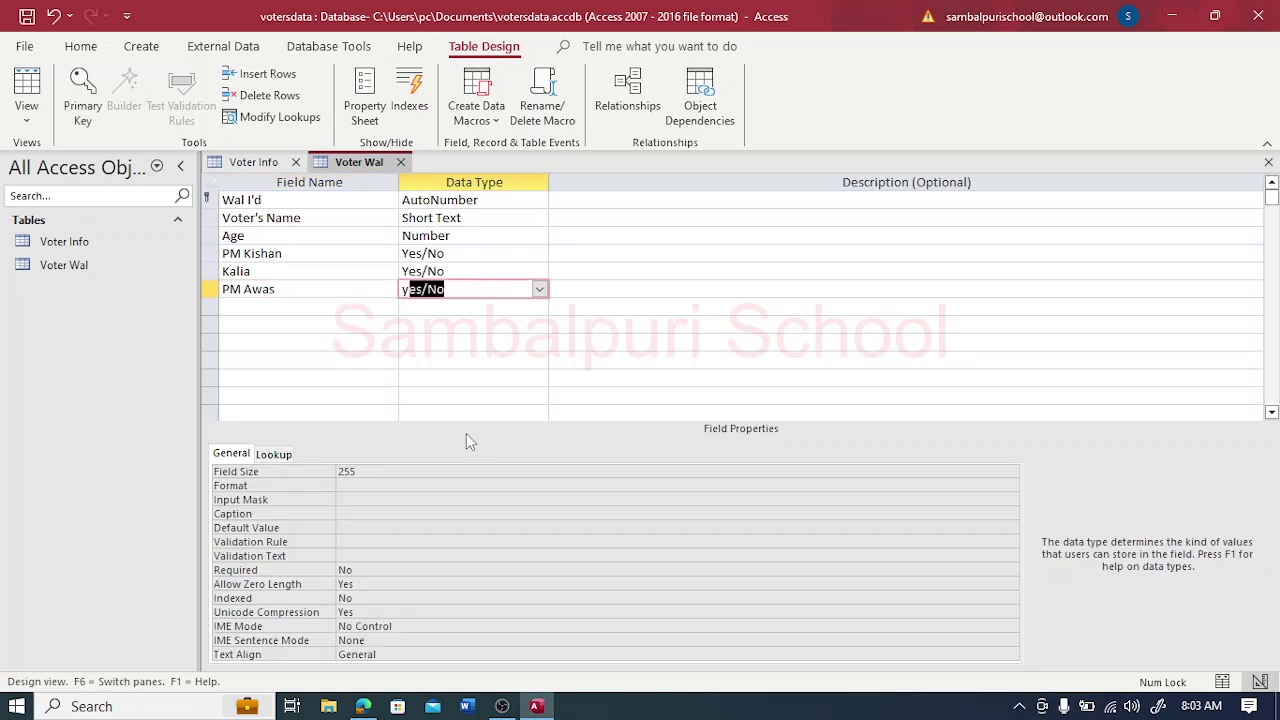
key("Tab")
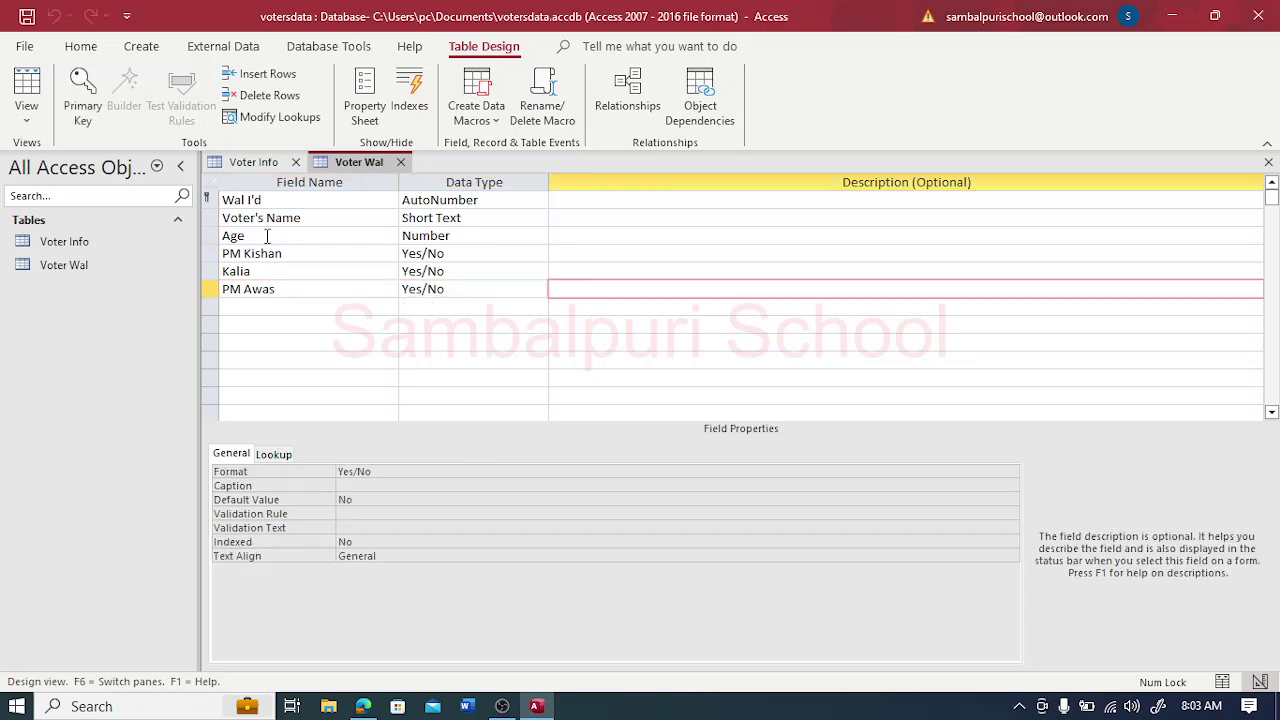
left_click(26, 110)
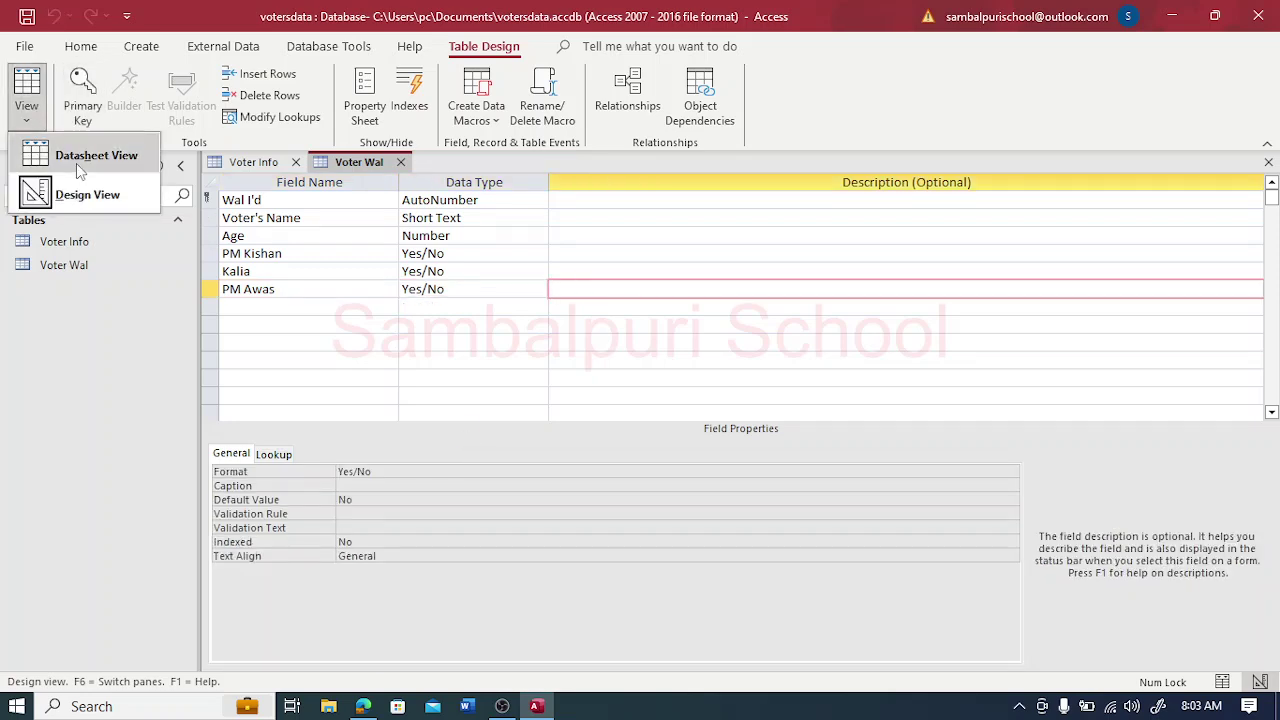
left_click(76, 163)
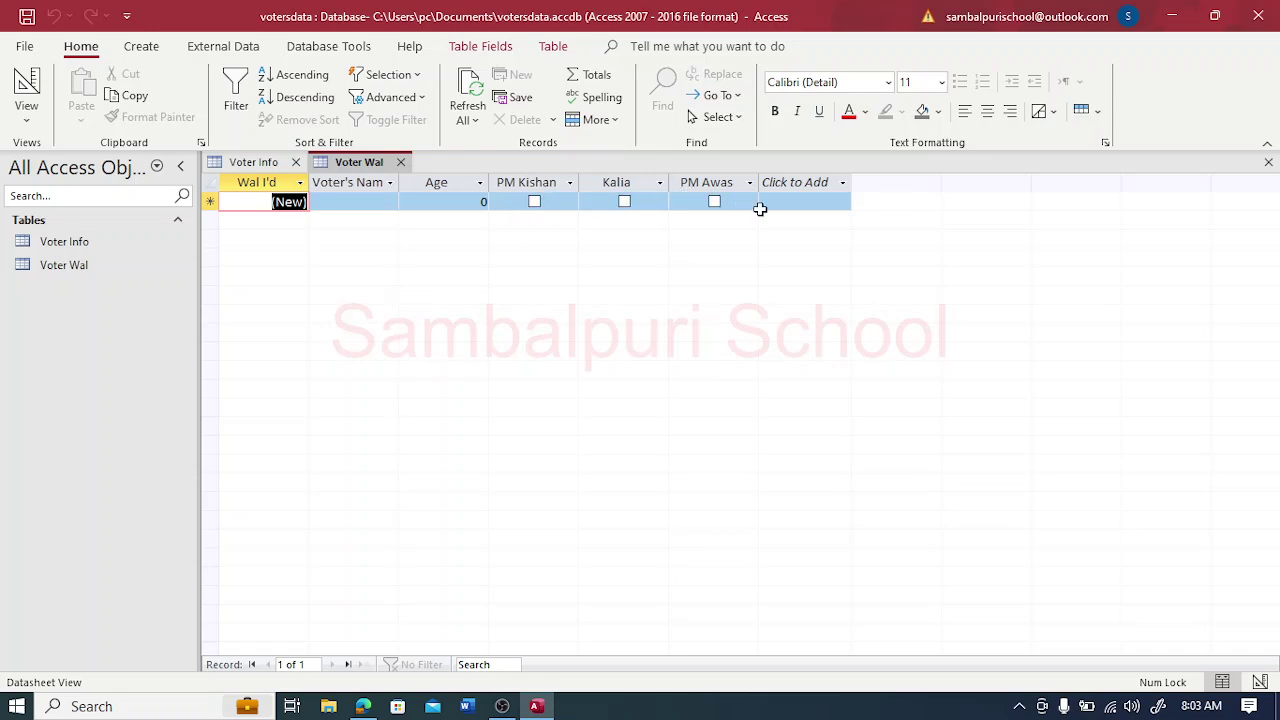
Step: In the assignment PDF, tick the number of item 3 with the pen and leave a dot below the task list
left_click(372, 707)
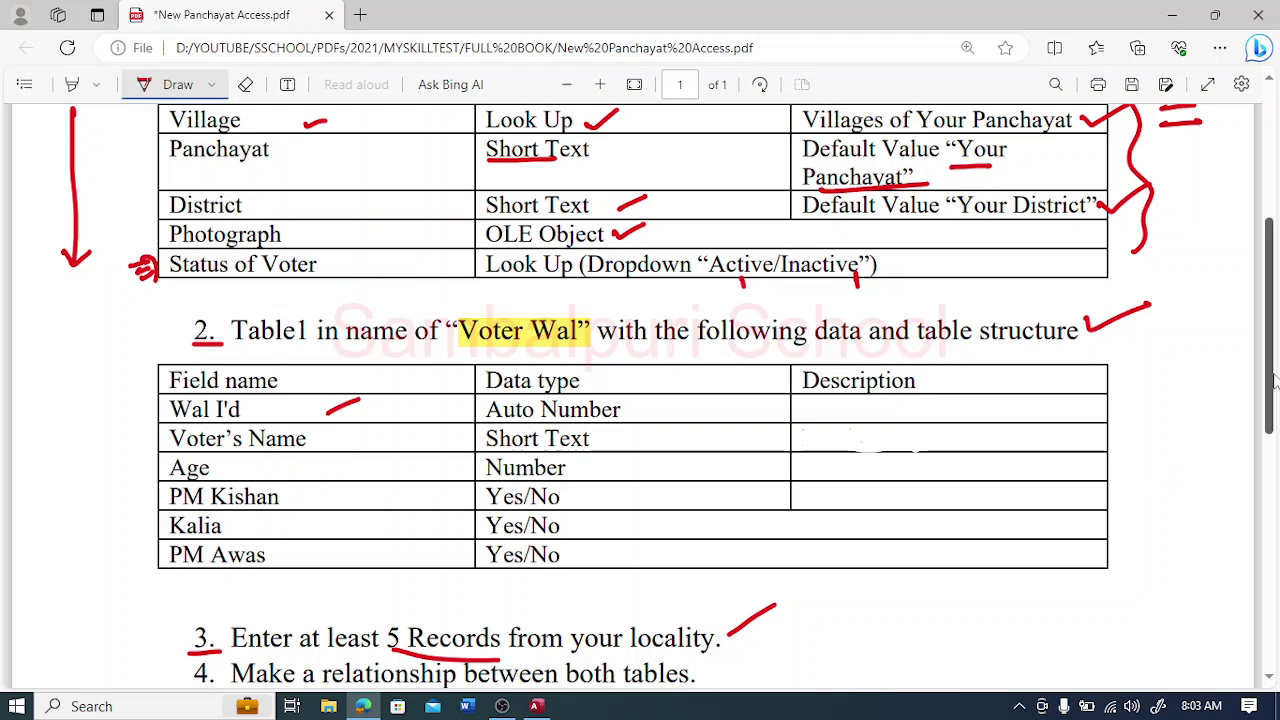
left_click_drag(1270, 366, 1268, 470)
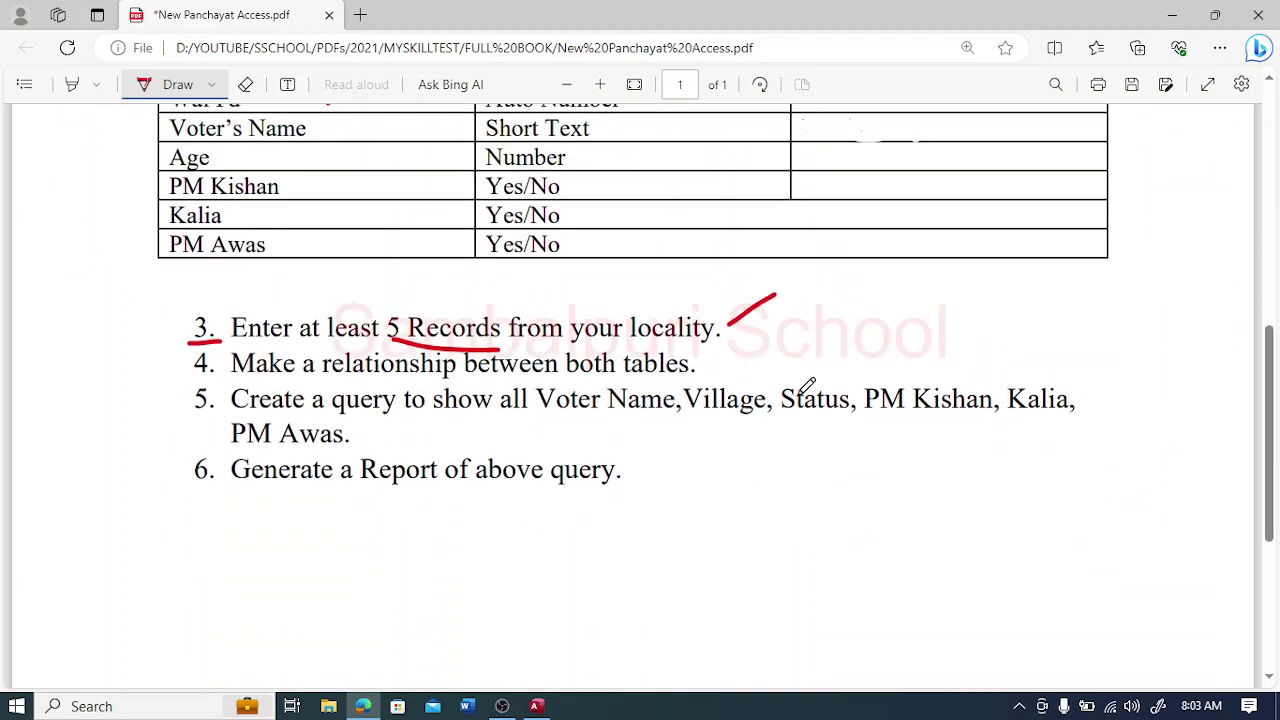
left_click_drag(198, 338, 236, 318)
left_click(741, 498)
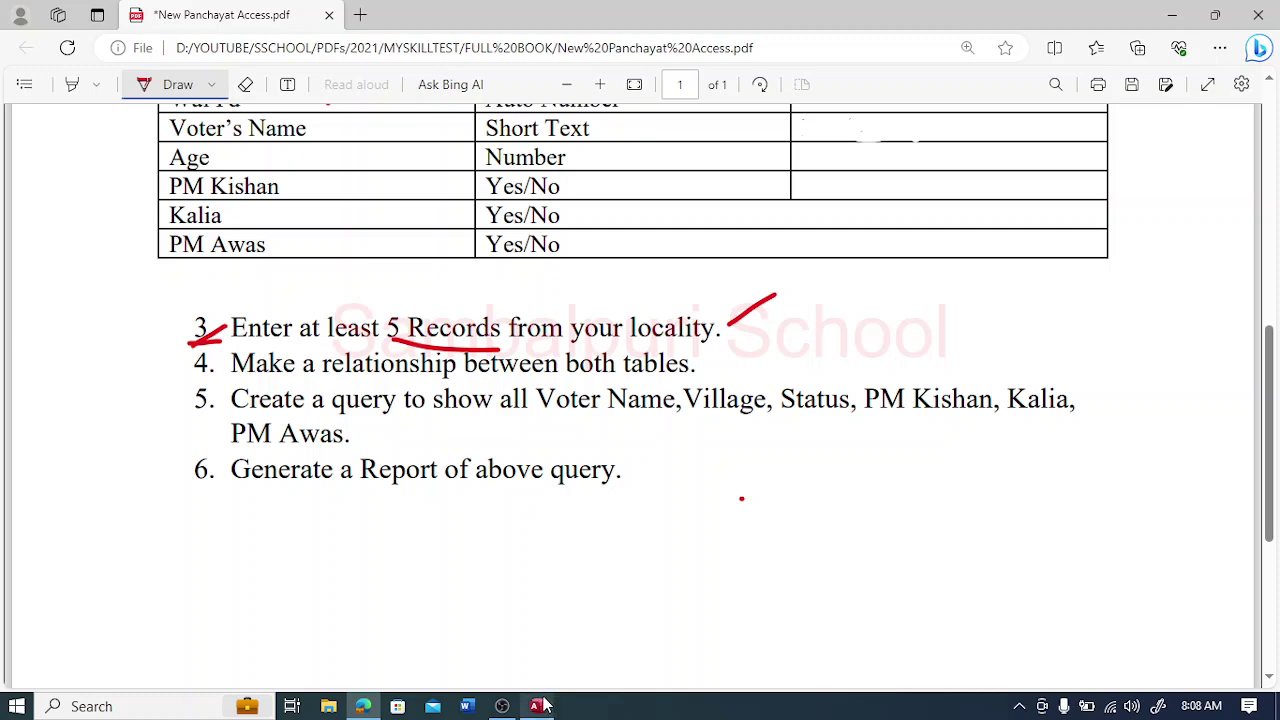
Step: Switch to Access and, in the Voter Info table's first record, enter the voter's name and the age 25
left_click(537, 706)
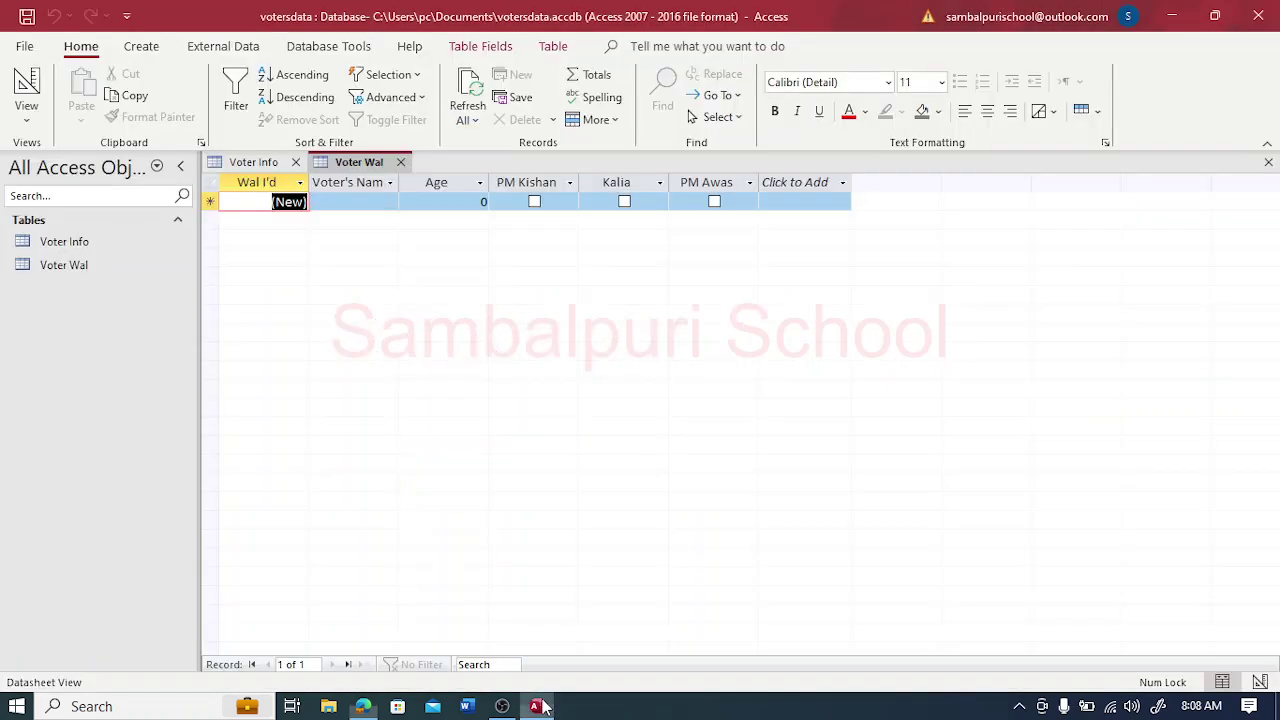
left_click(131, 242)
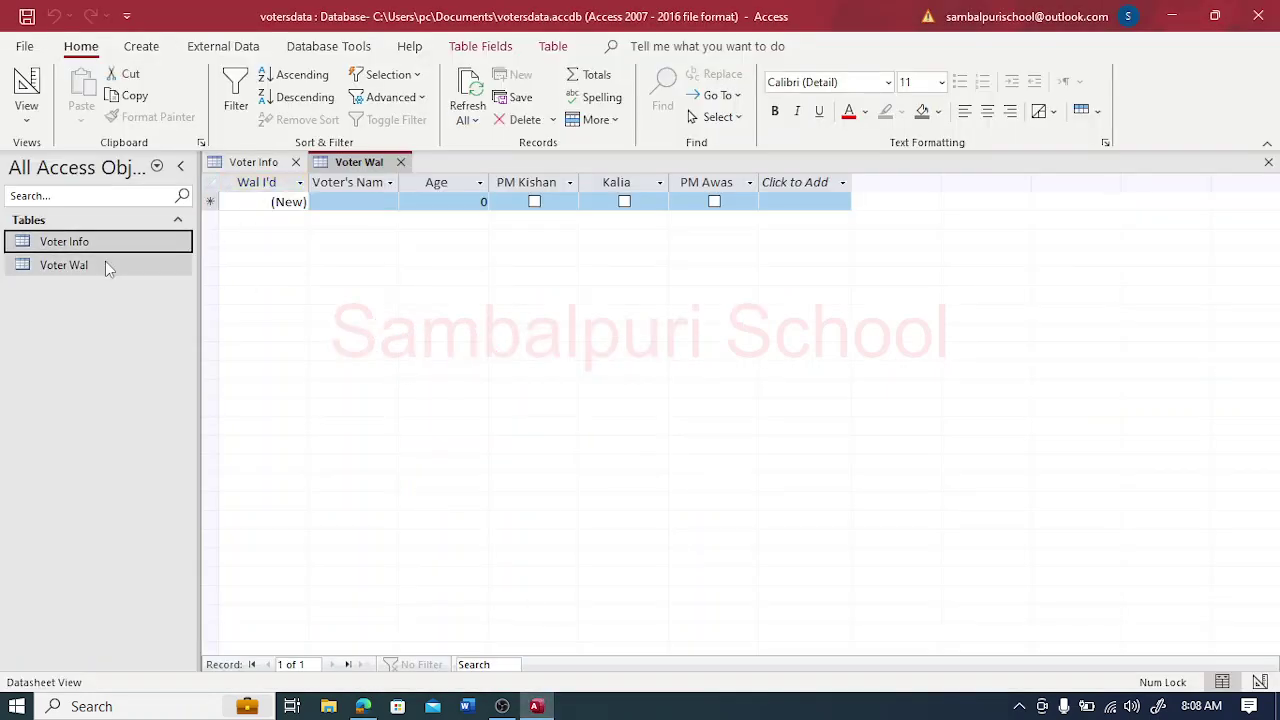
left_click(250, 163)
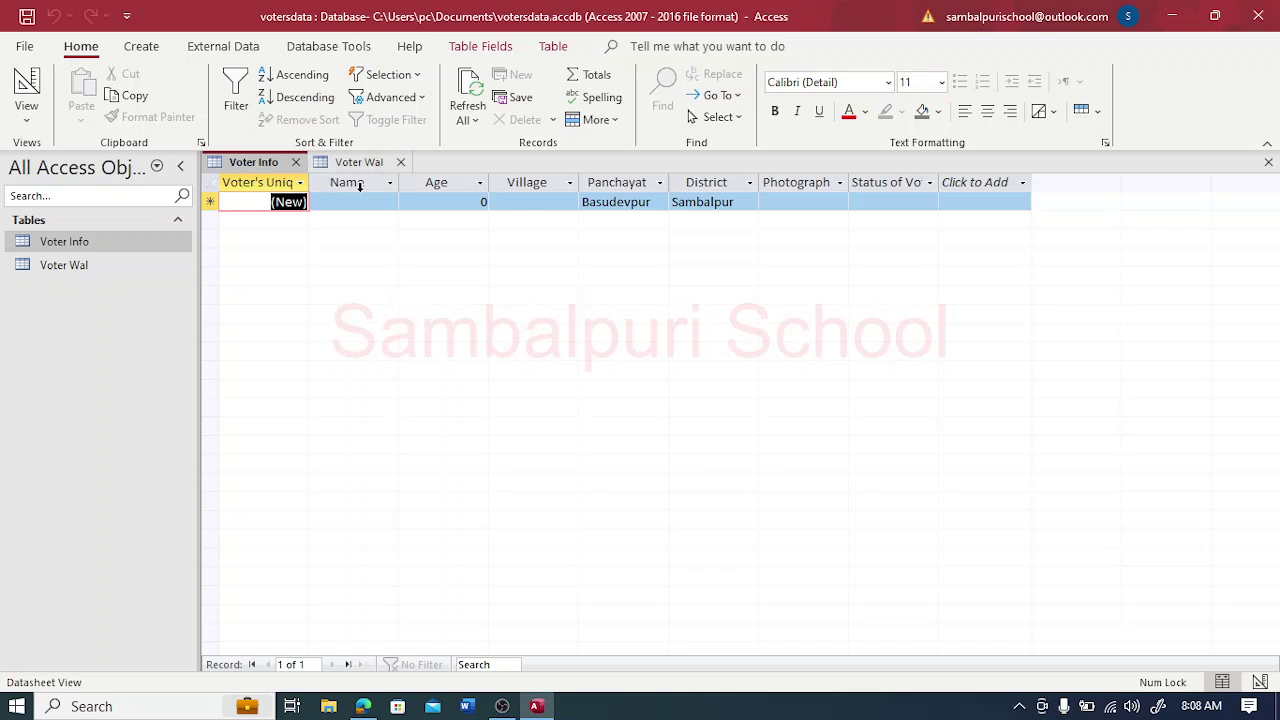
key("Tab")
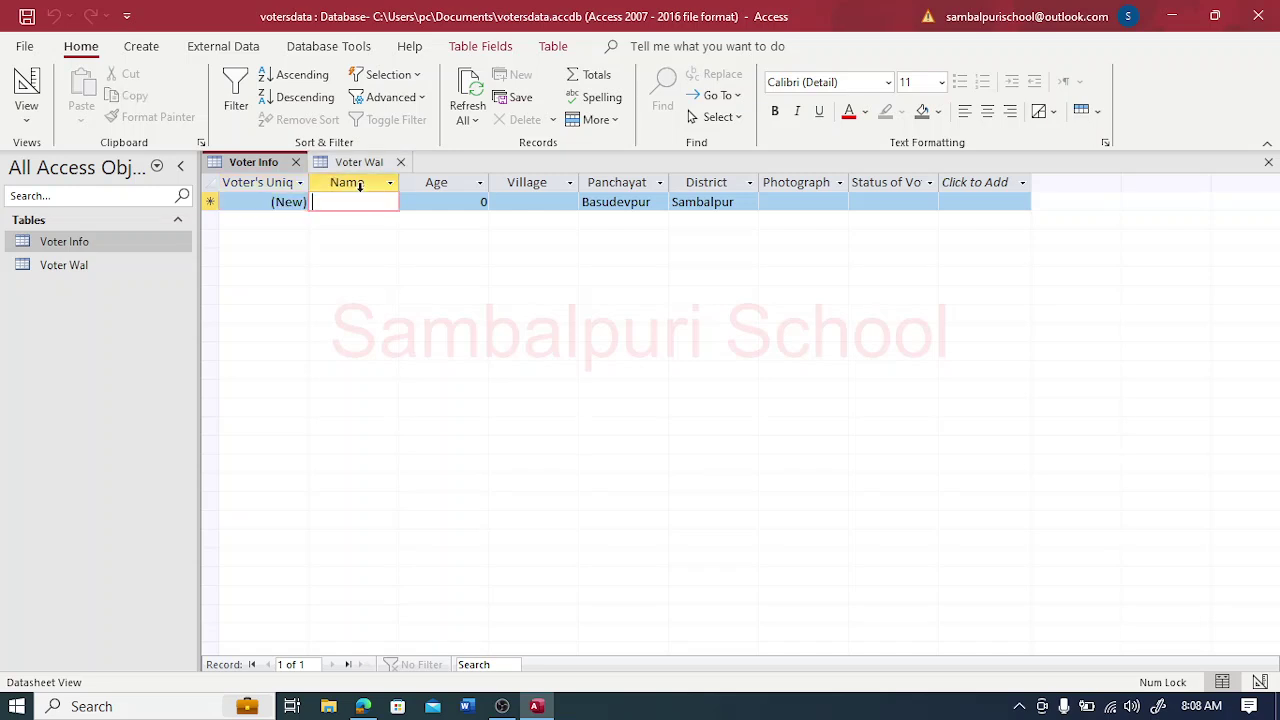
key("Caps_Lock")
type("R")
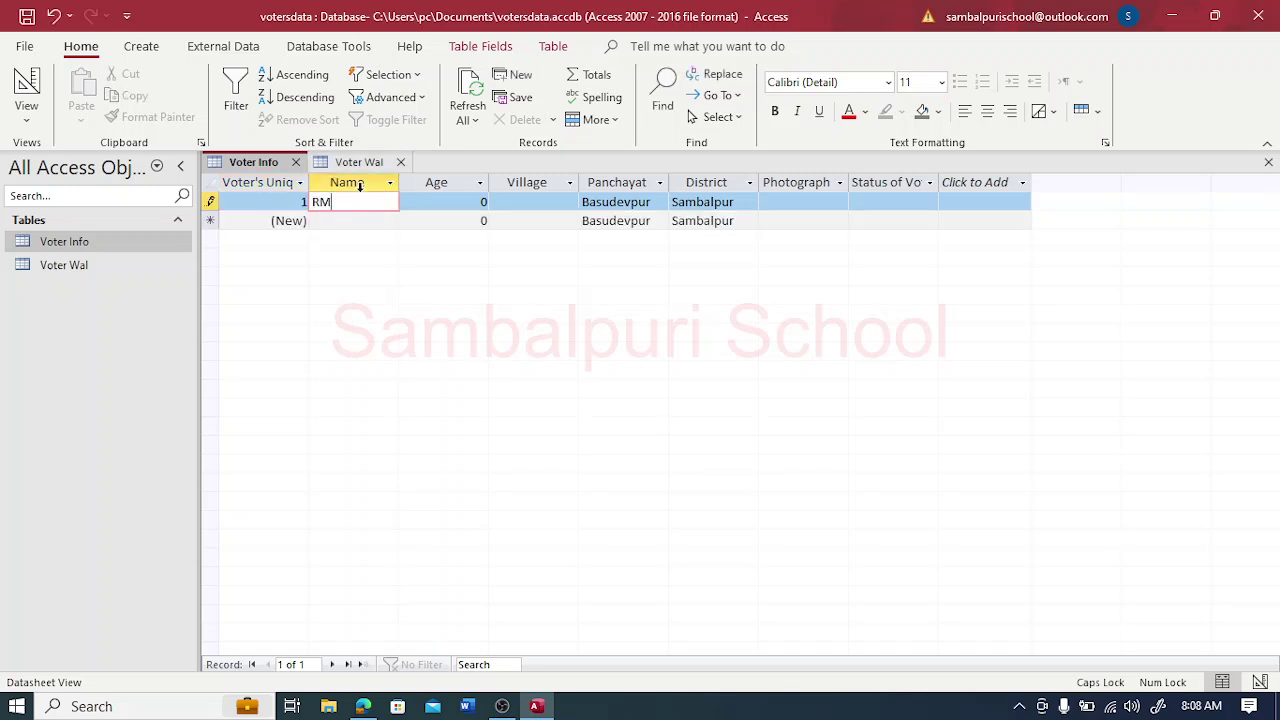
type("AMESH")
key("Tab")
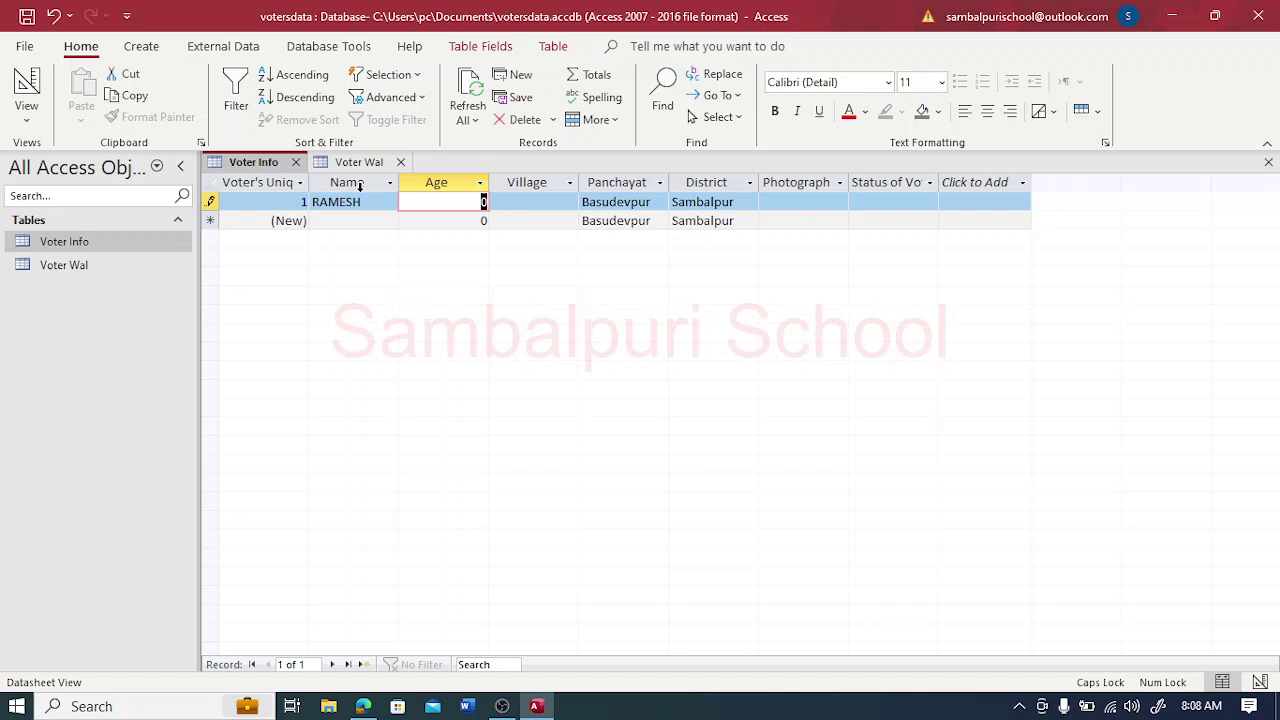
type("25")
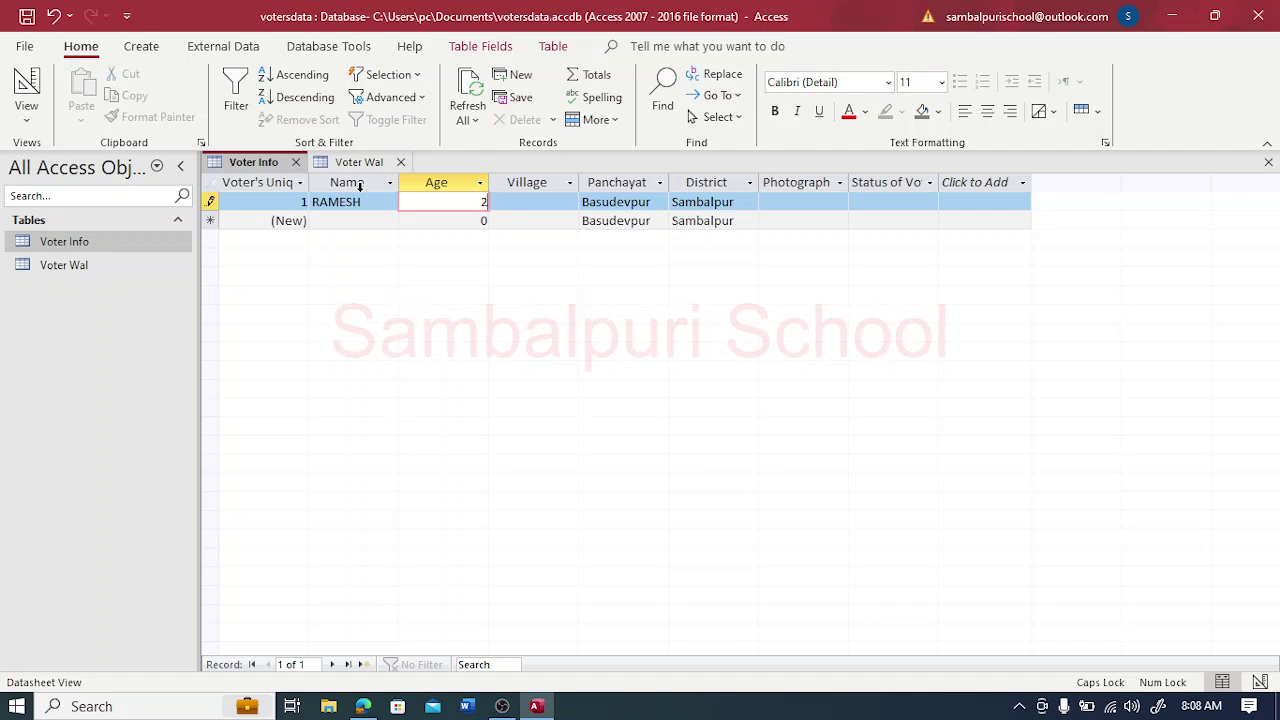
Step: Set the first voter's village to Anantpur and keep the default panchayat and district
key("Tab")
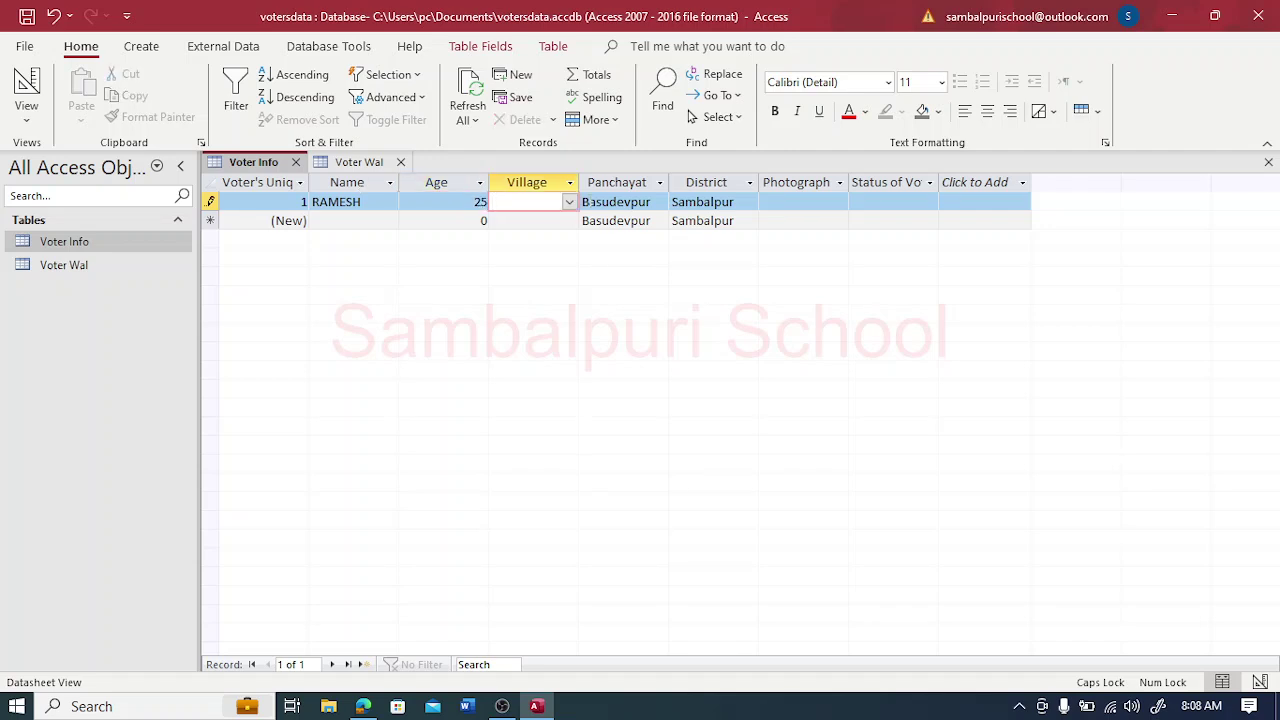
left_click(569, 202)
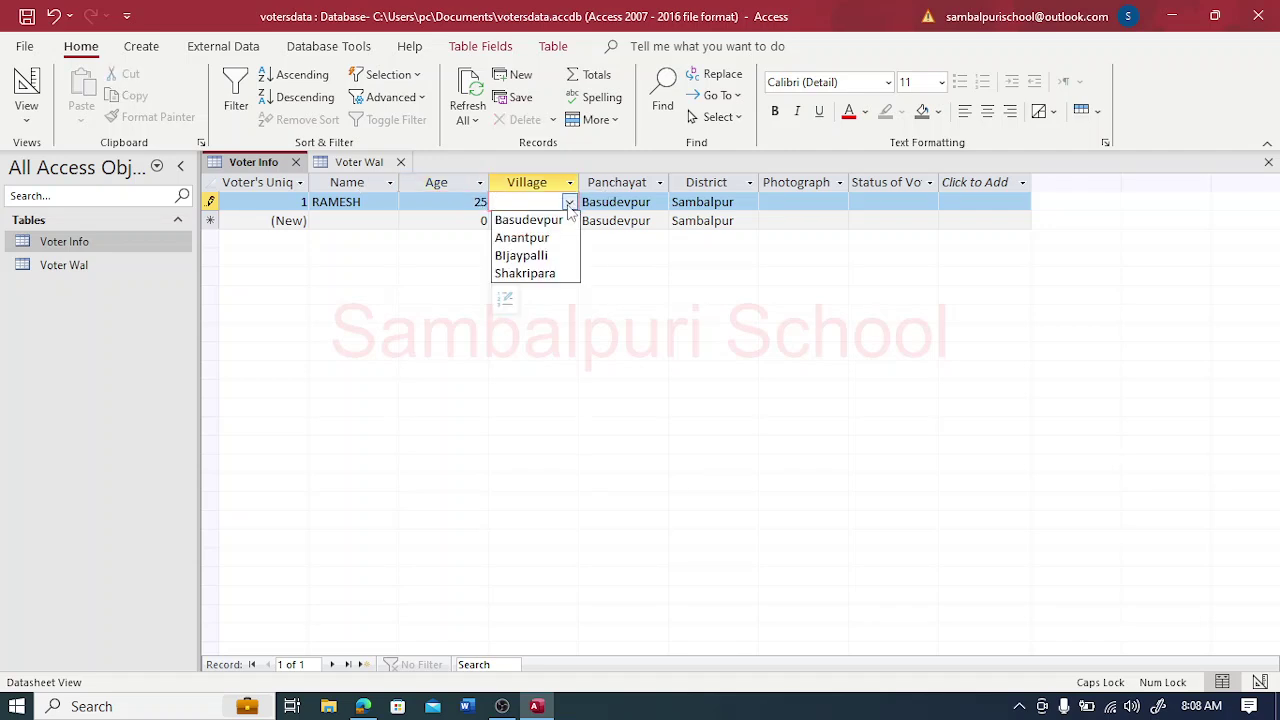
left_click(535, 237)
left_click(636, 202)
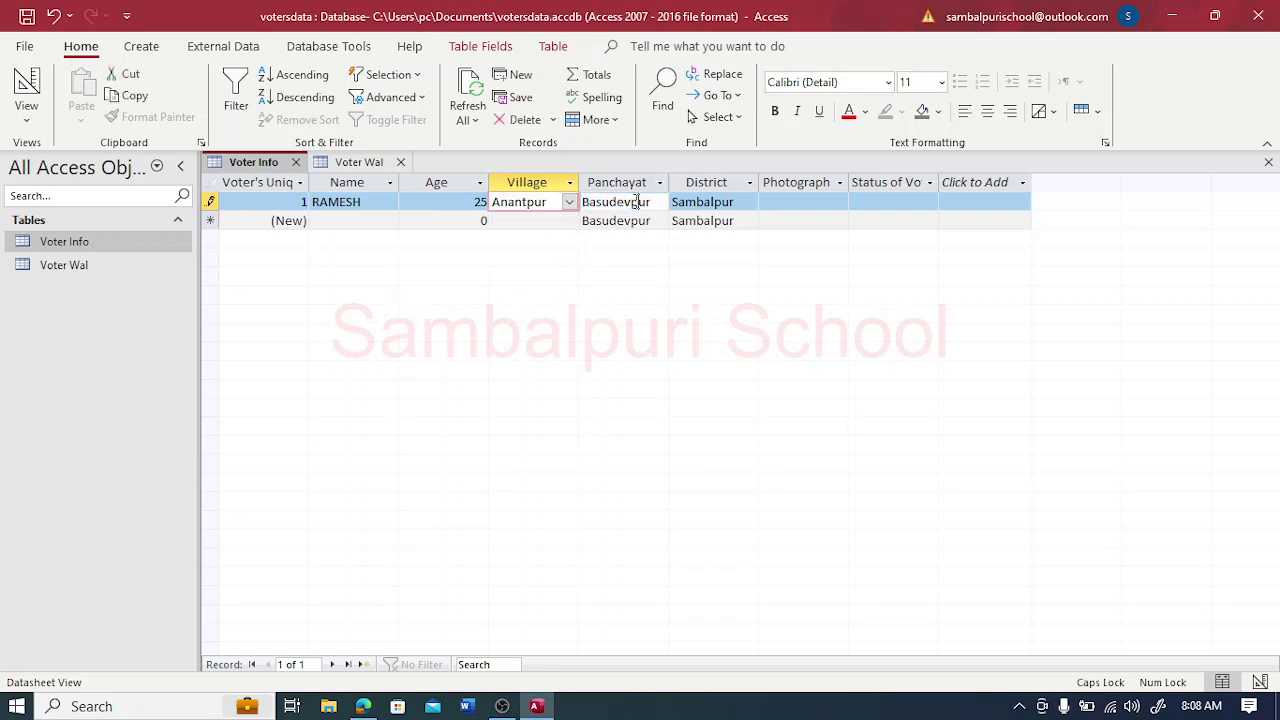
left_click(728, 202)
Step: Start inserting an object in the first voter's Photograph field, with Create from File as the source
left_click(790, 206)
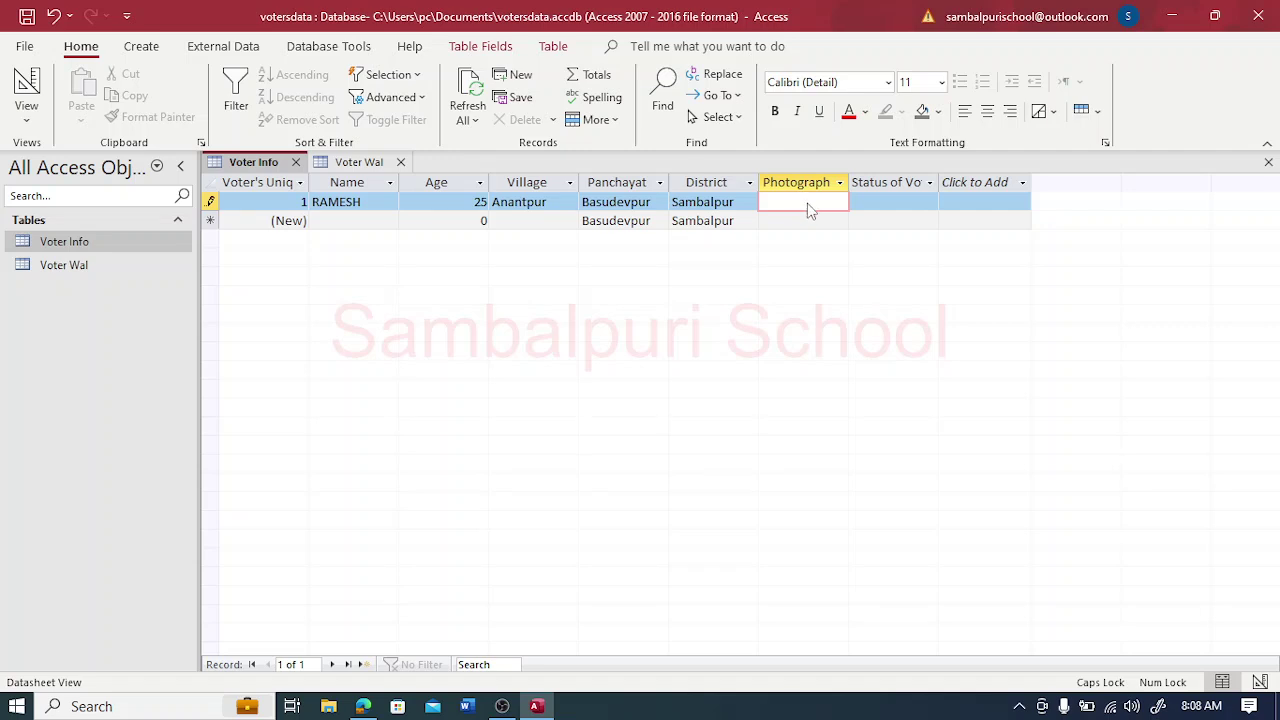
right_click(811, 210)
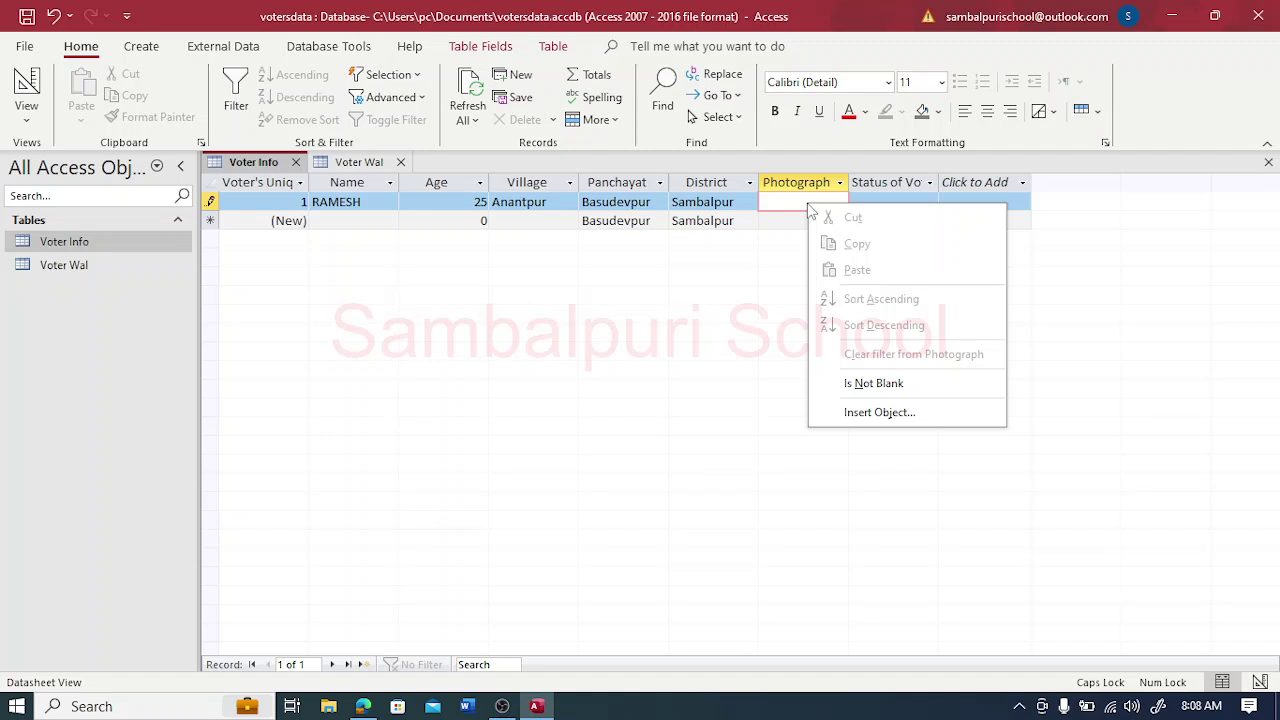
left_click(869, 415)
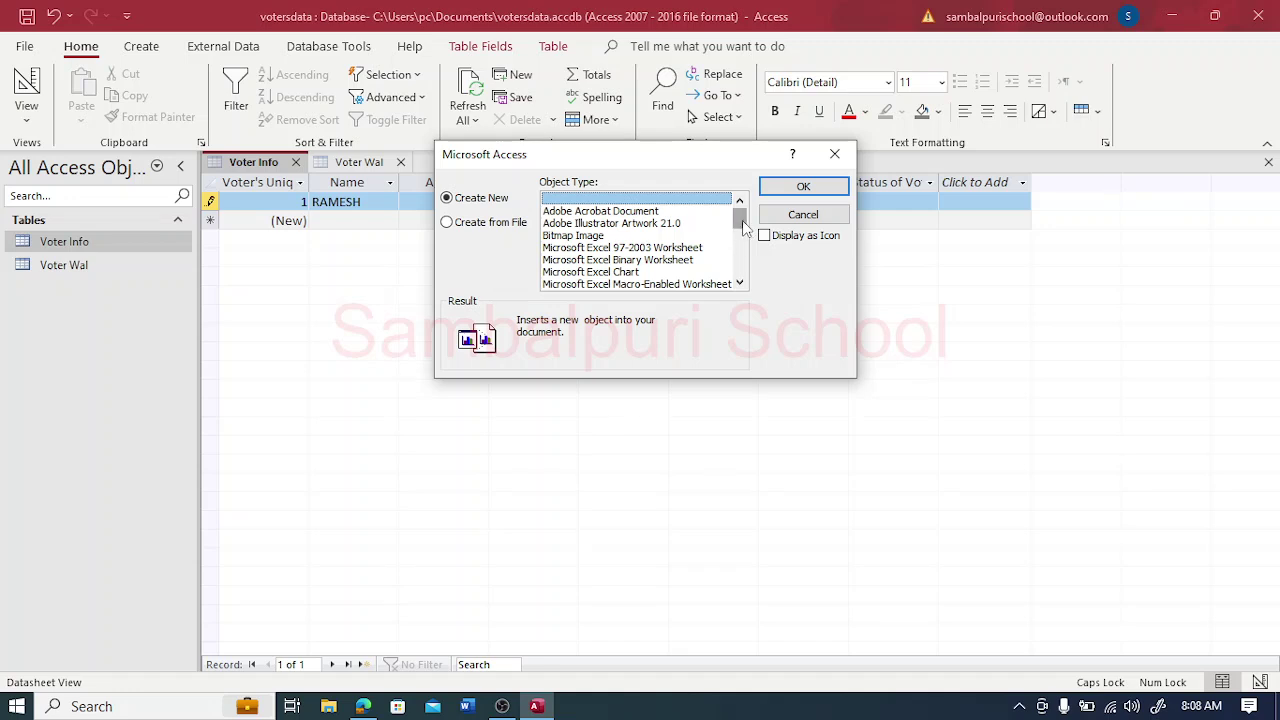
left_click_drag(743, 226, 741, 200)
left_click(623, 237)
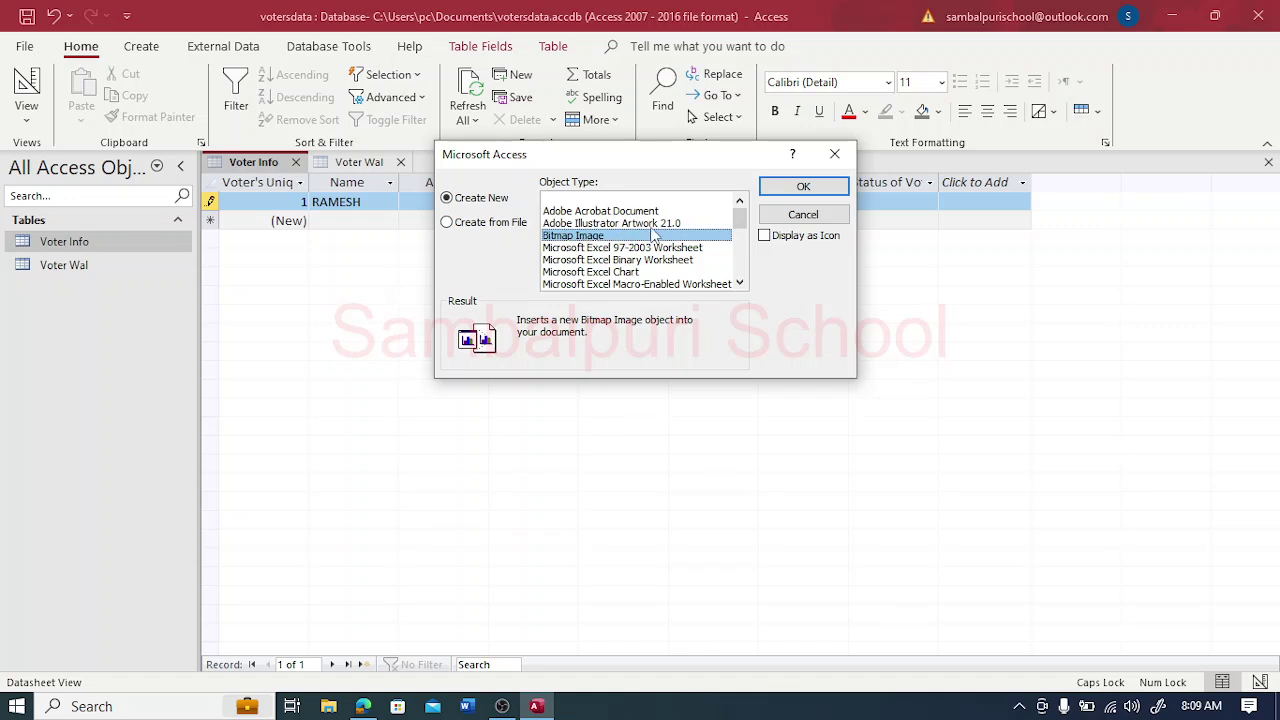
left_click(458, 226)
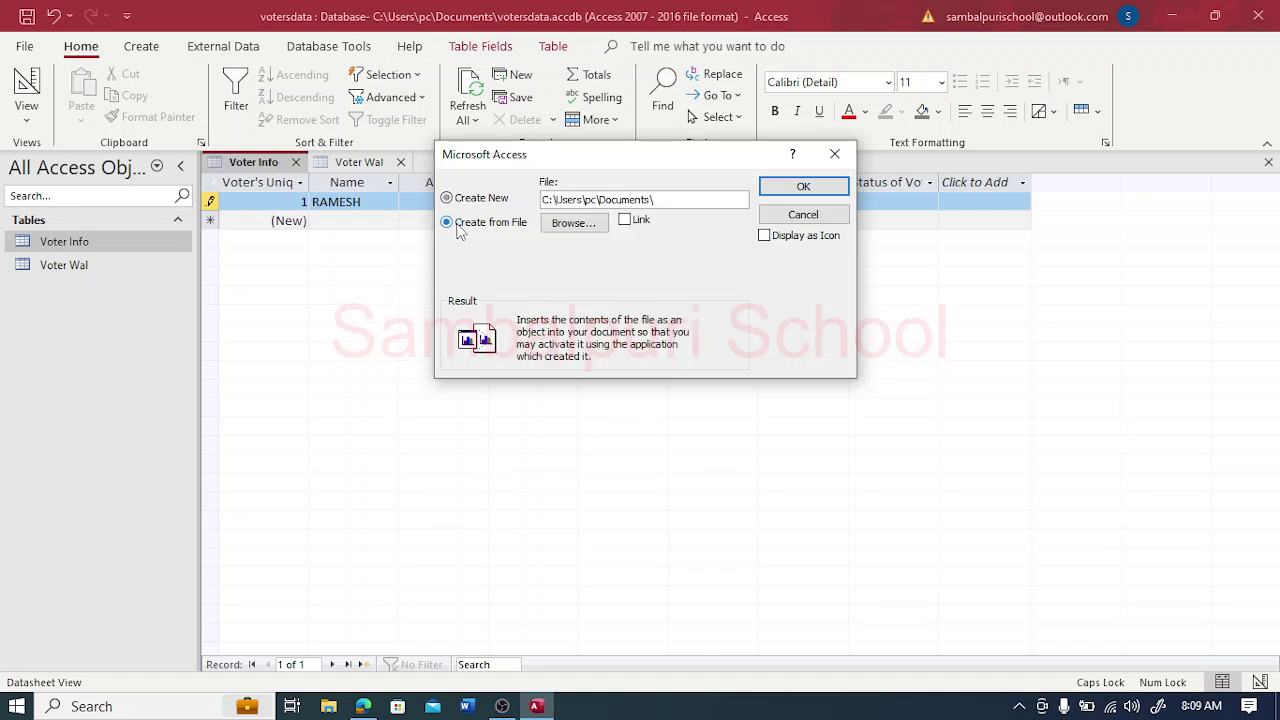
Step: Choose Screenshot (7) from the Screenshots folder in Pictures as the file to insert
left_click(582, 226)
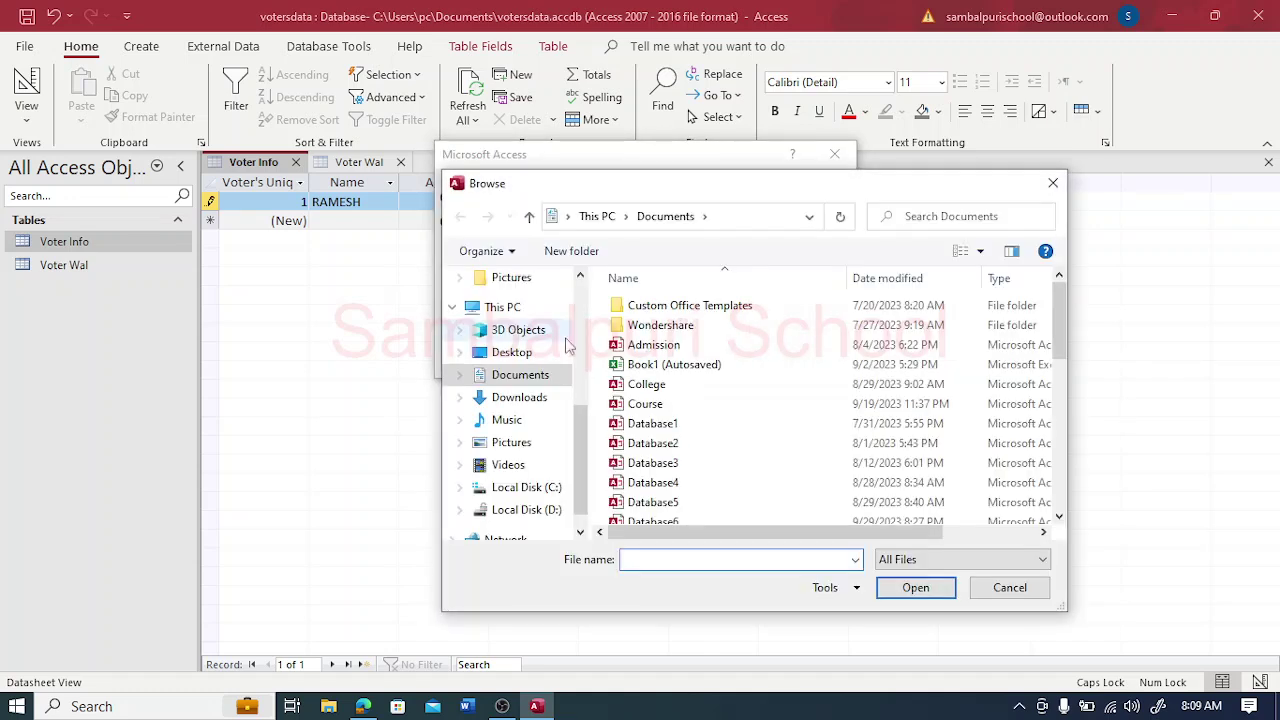
left_click(532, 440)
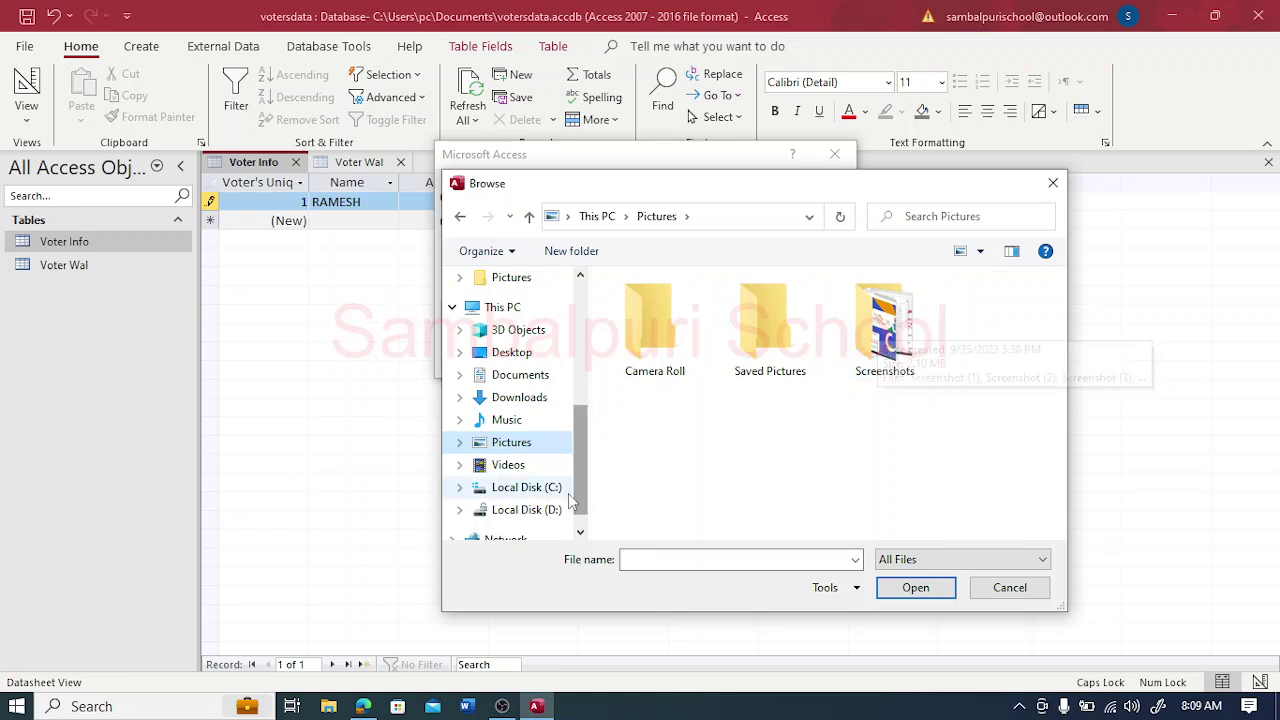
scroll(588, 405, "up", 2)
scroll(575, 395, "up", 3)
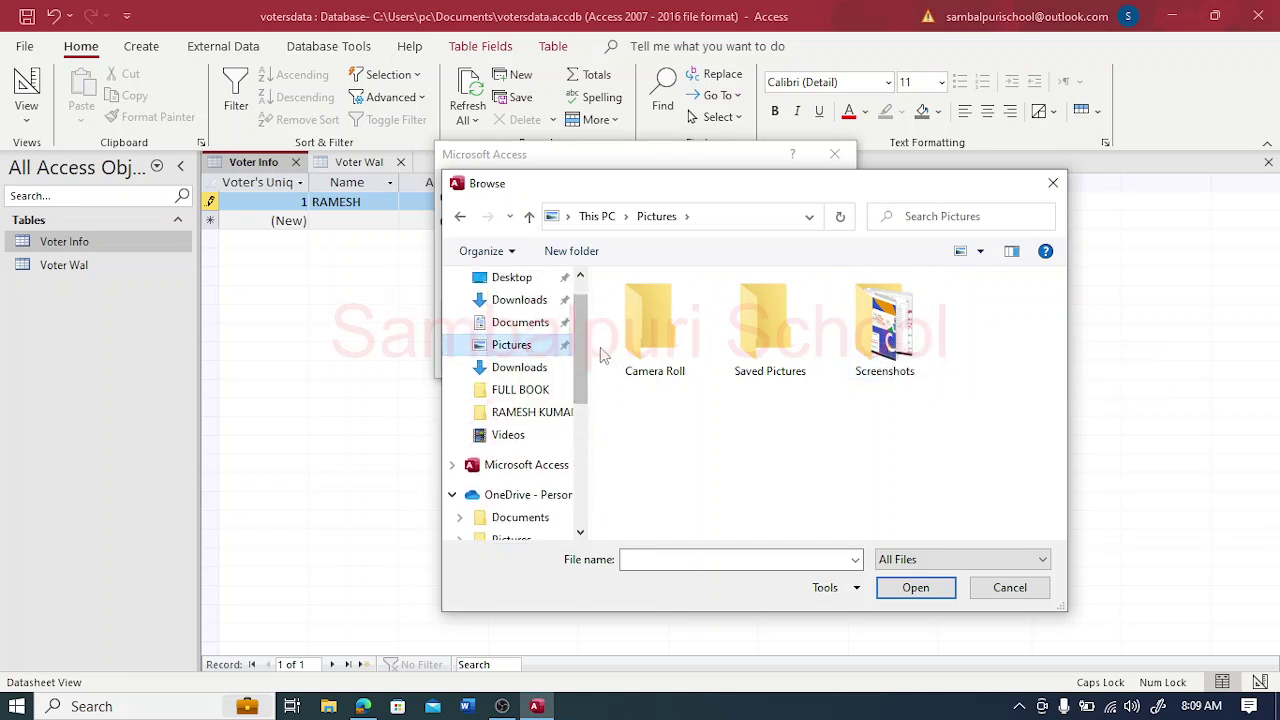
double_click(862, 328)
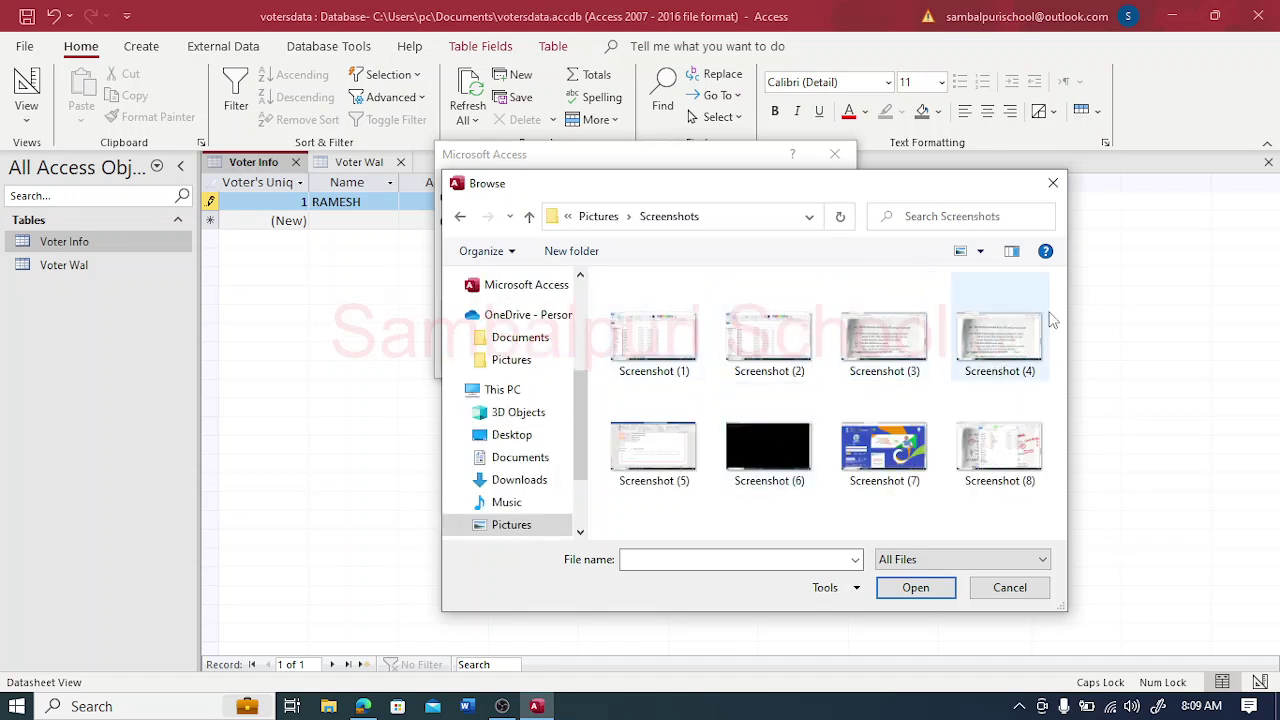
left_click(895, 460)
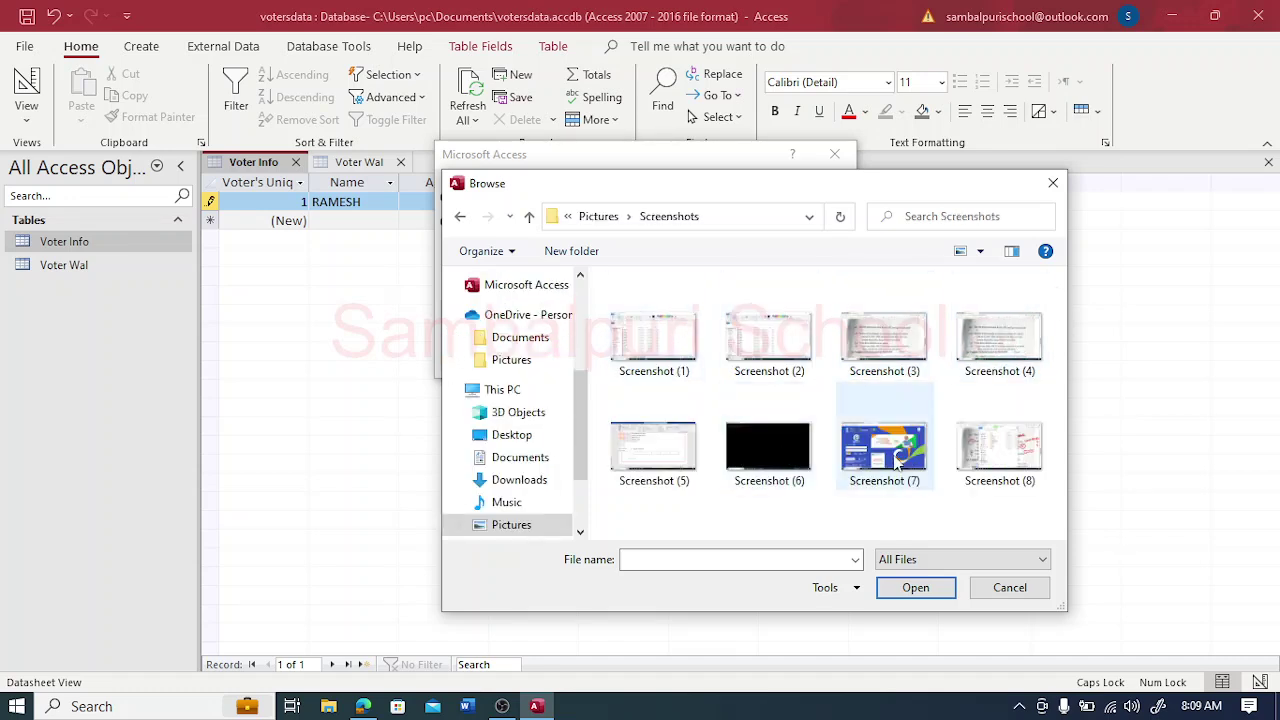
left_click(902, 598)
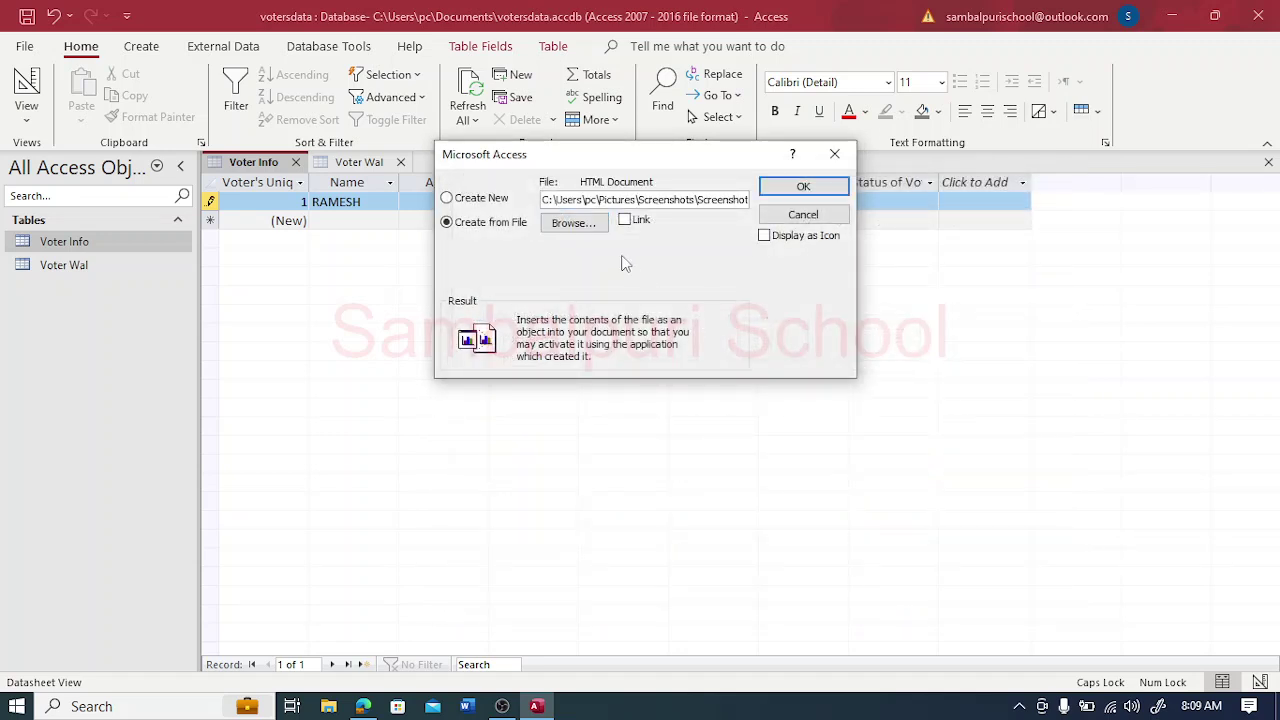
Step: Try the Display as Icon option for the chosen file, leaving it turned on
left_click(764, 236)
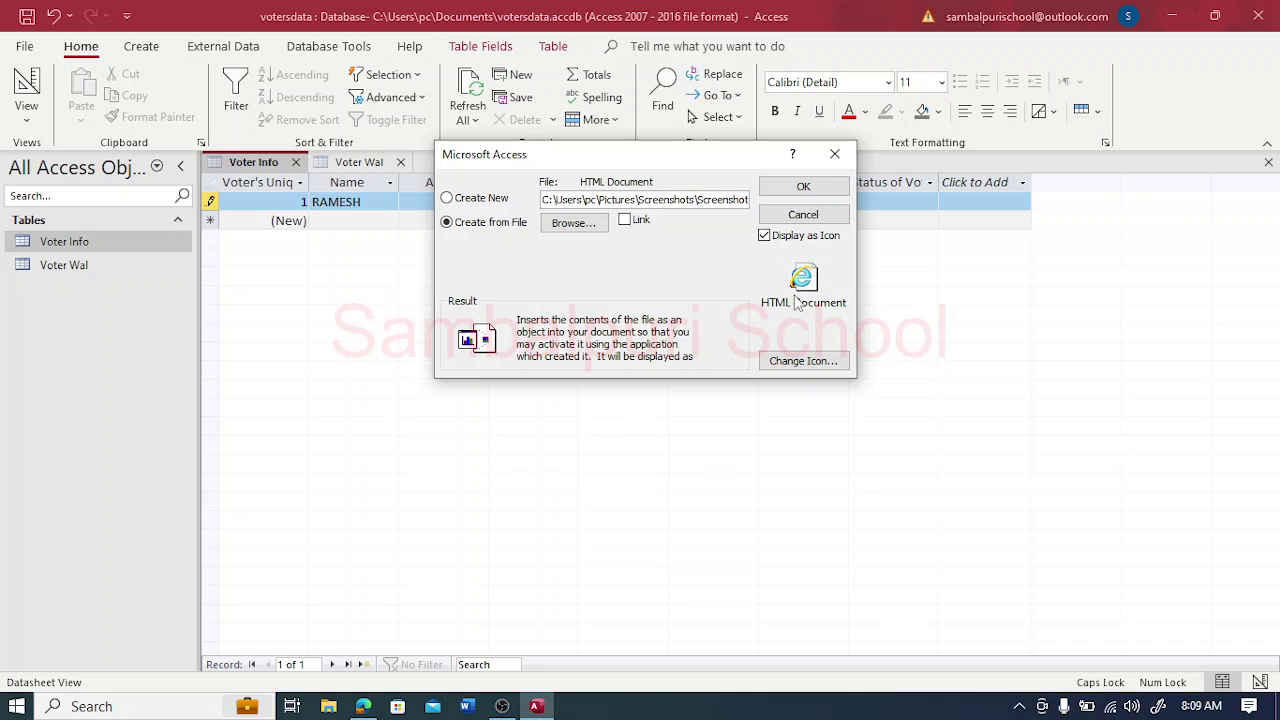
left_click(766, 238)
left_click(766, 238)
left_click(766, 238)
left_click(766, 238)
left_click(766, 238)
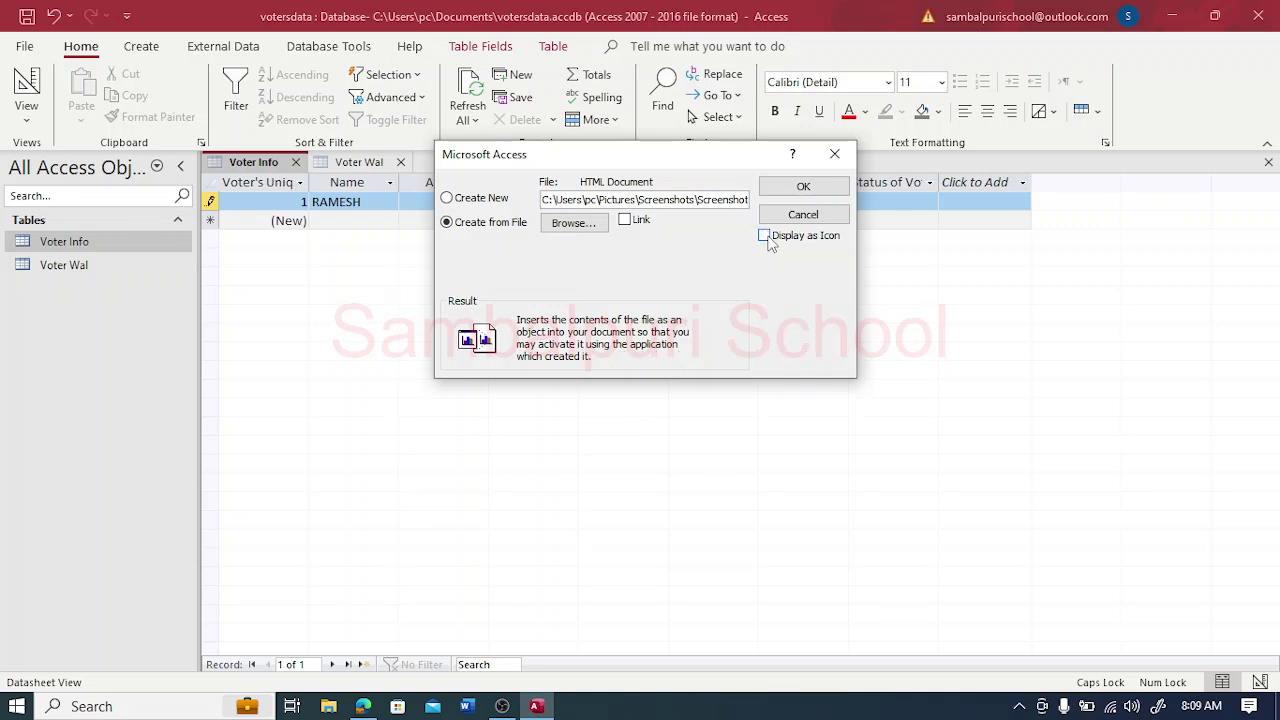
left_click(766, 238)
left_click(800, 360)
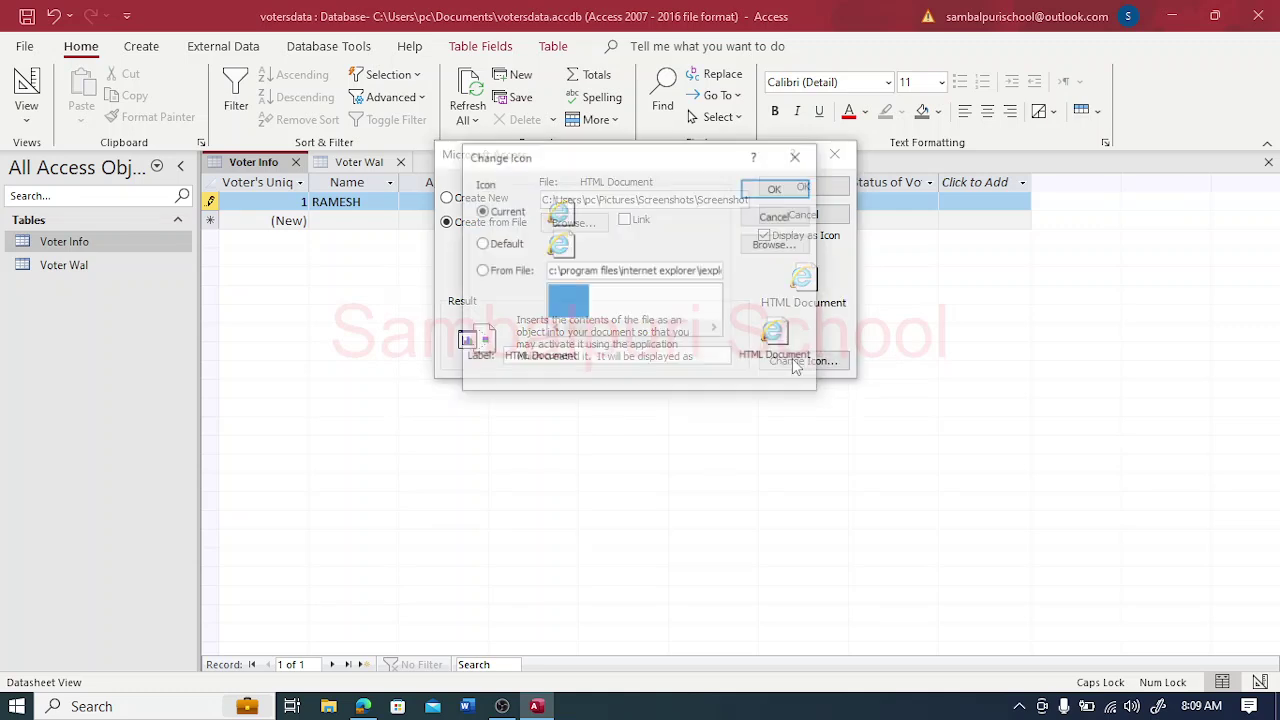
left_click(493, 246)
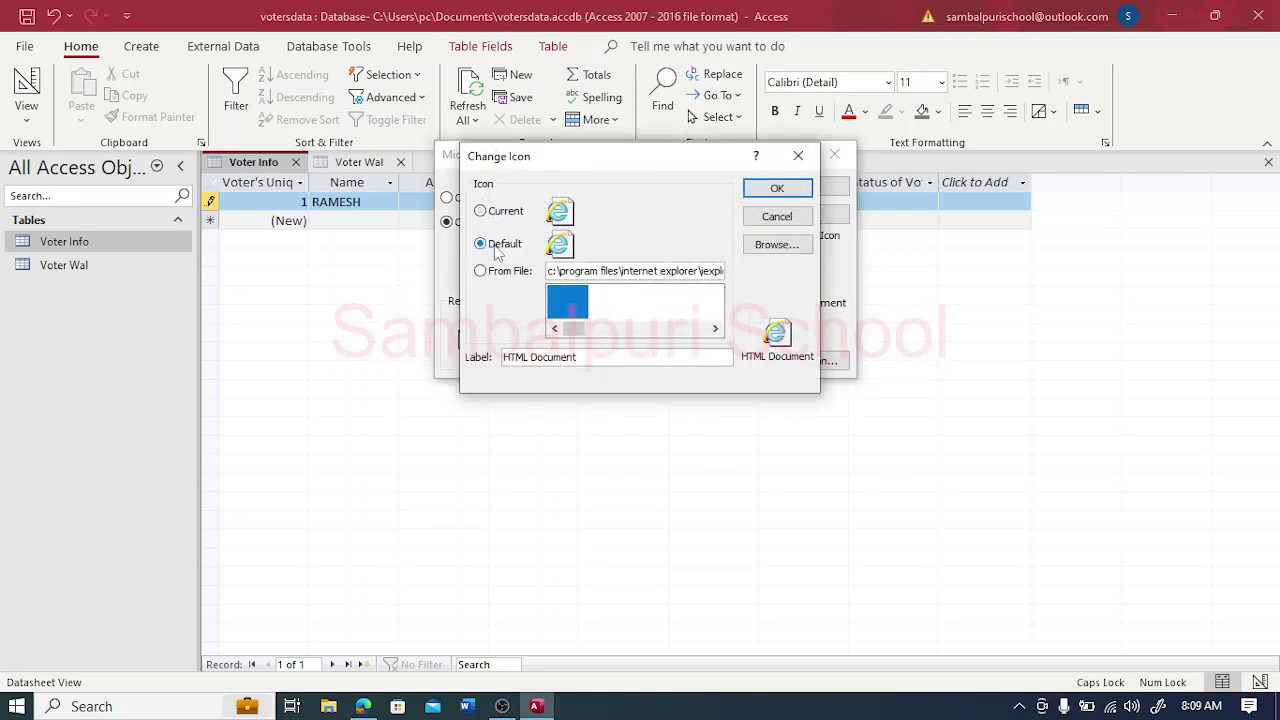
left_click(488, 272)
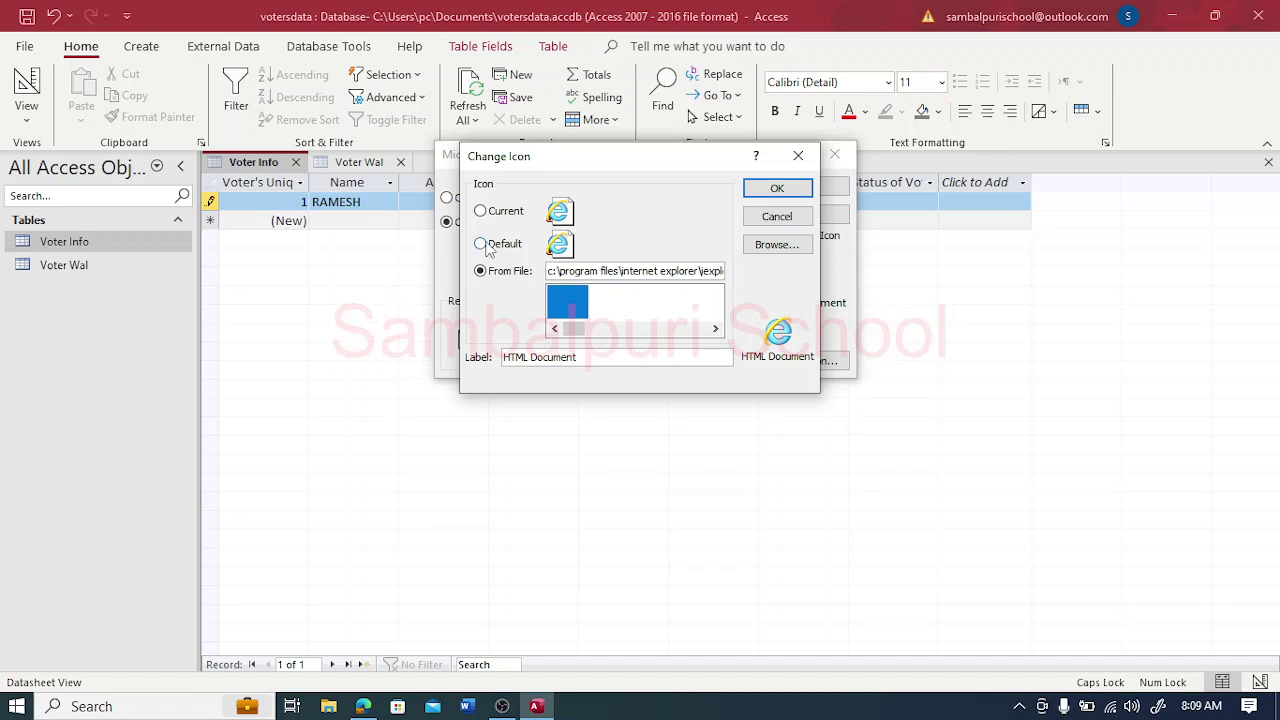
left_click(481, 244)
left_click_drag(572, 330, 540, 332)
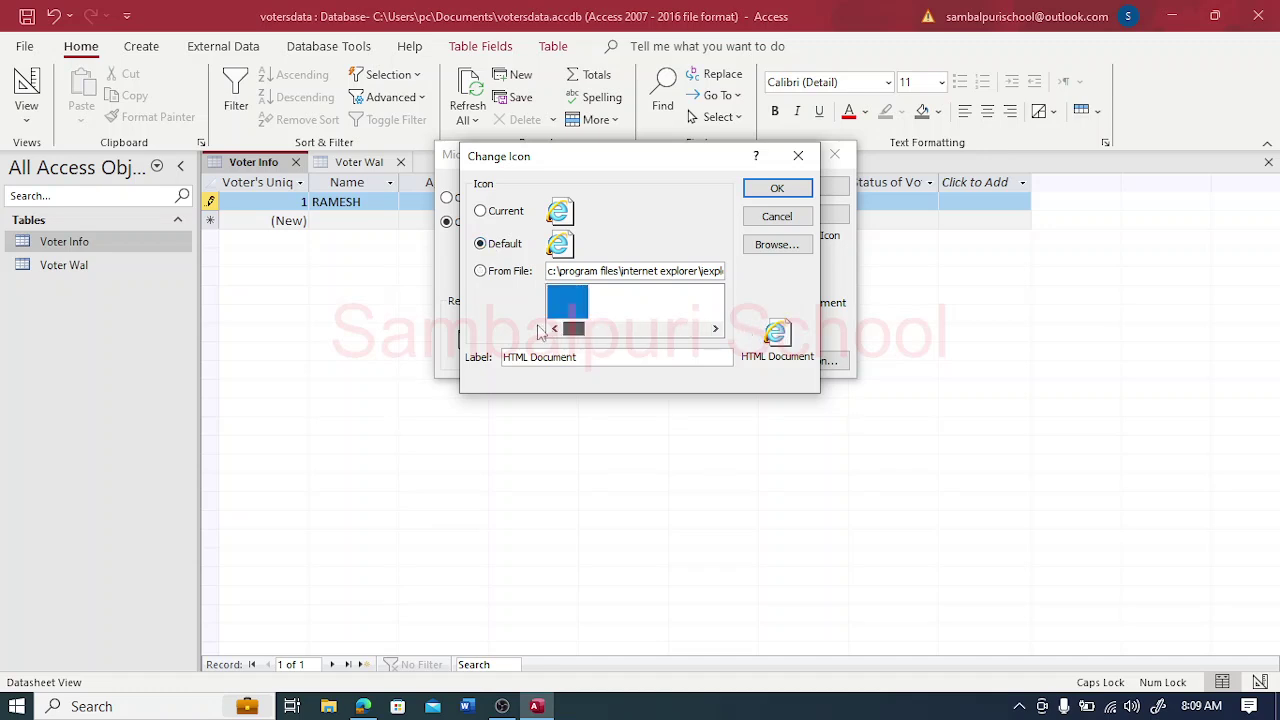
left_click(481, 211)
left_click(775, 217)
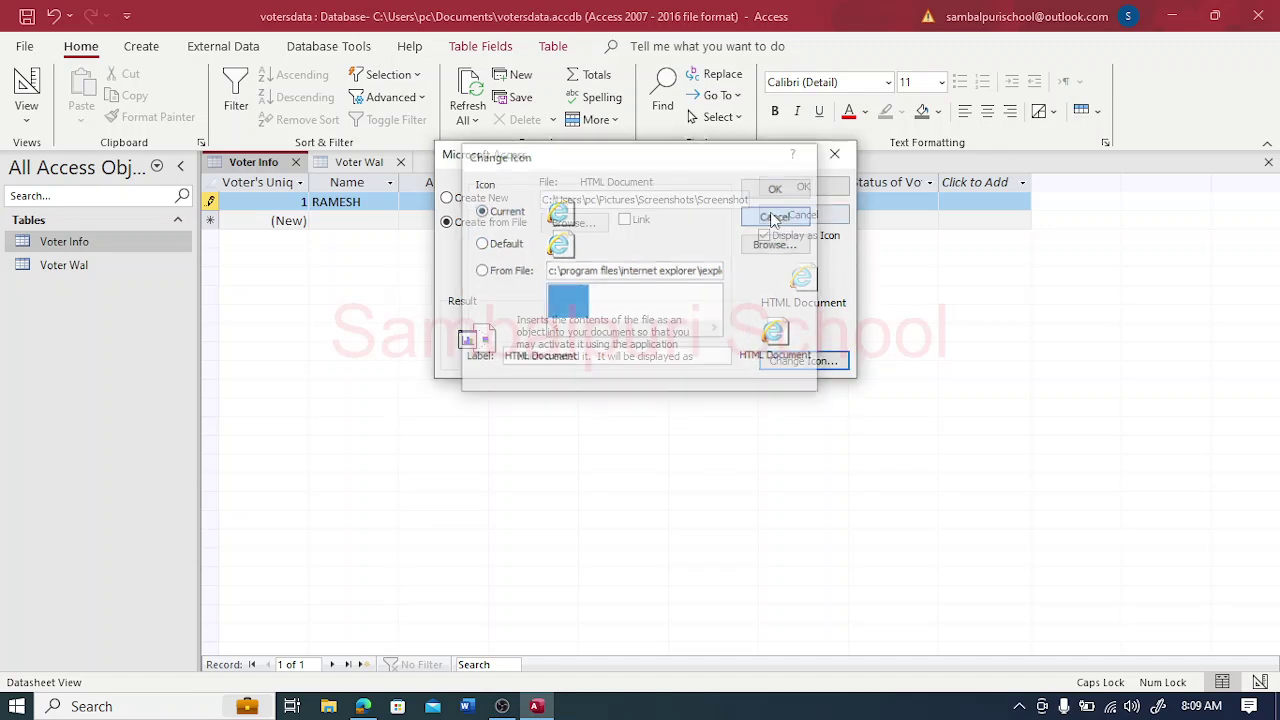
left_click(801, 361)
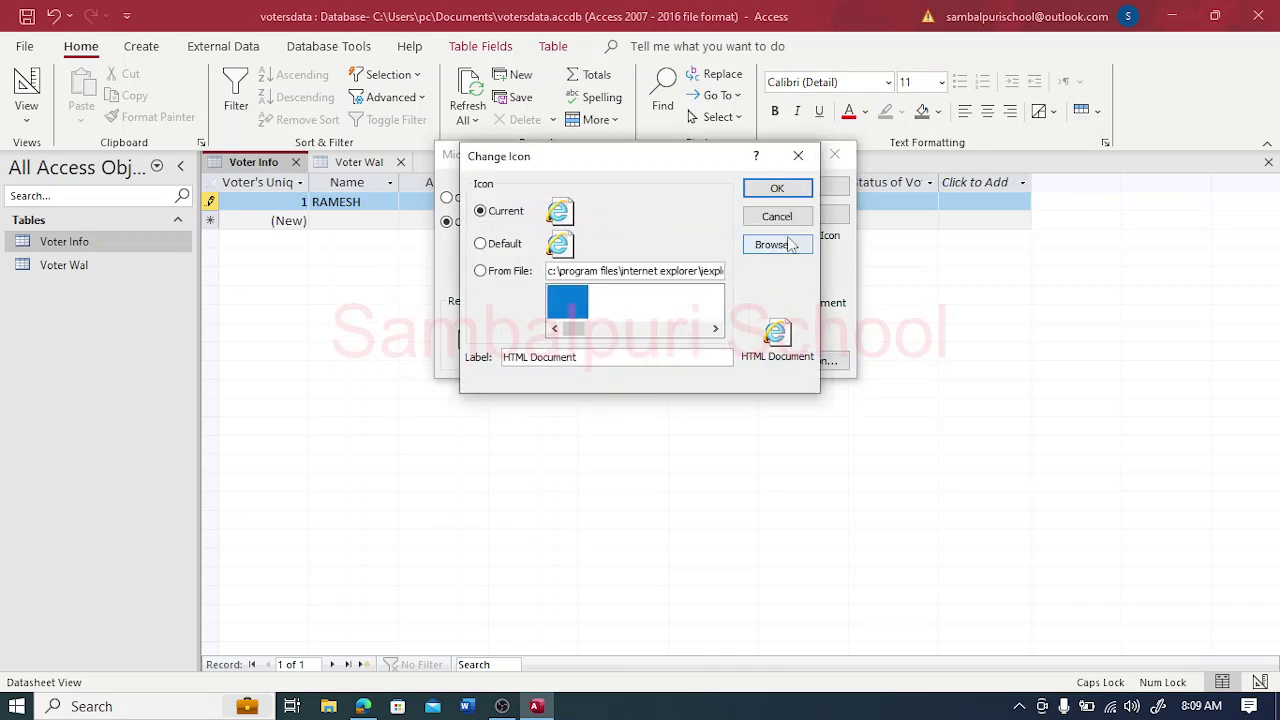
left_click(788, 245)
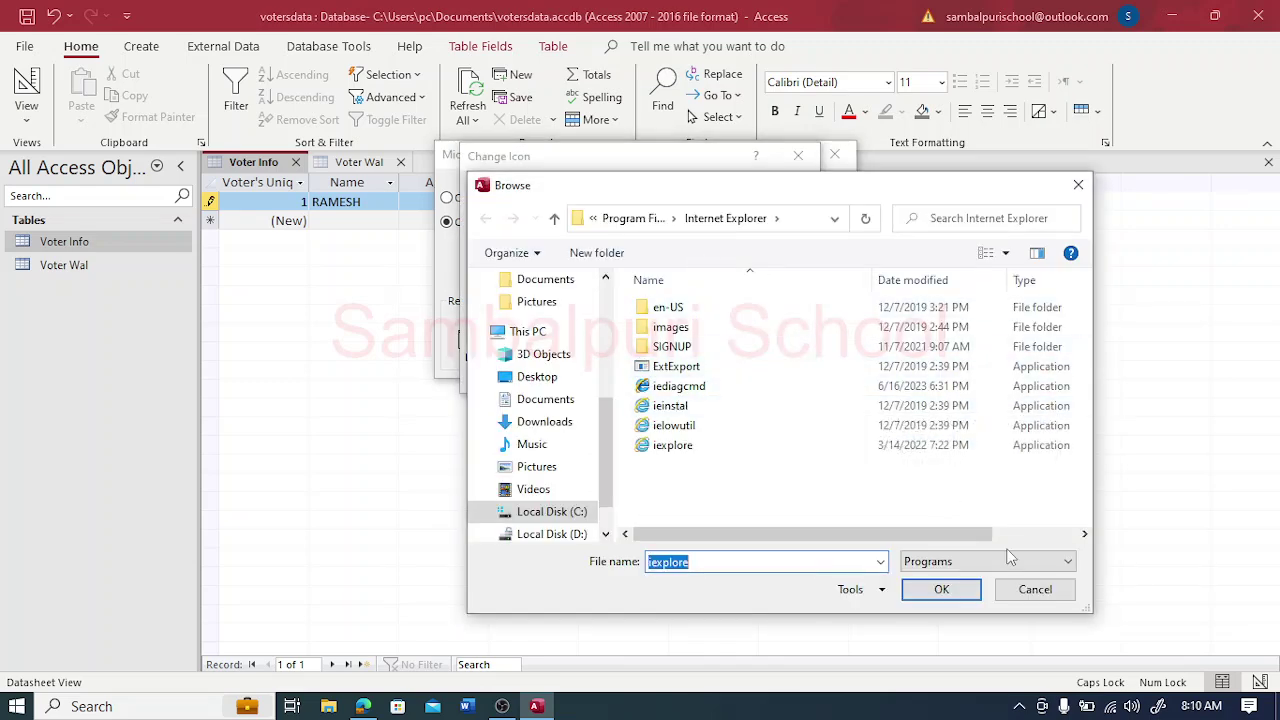
left_click(1035, 589)
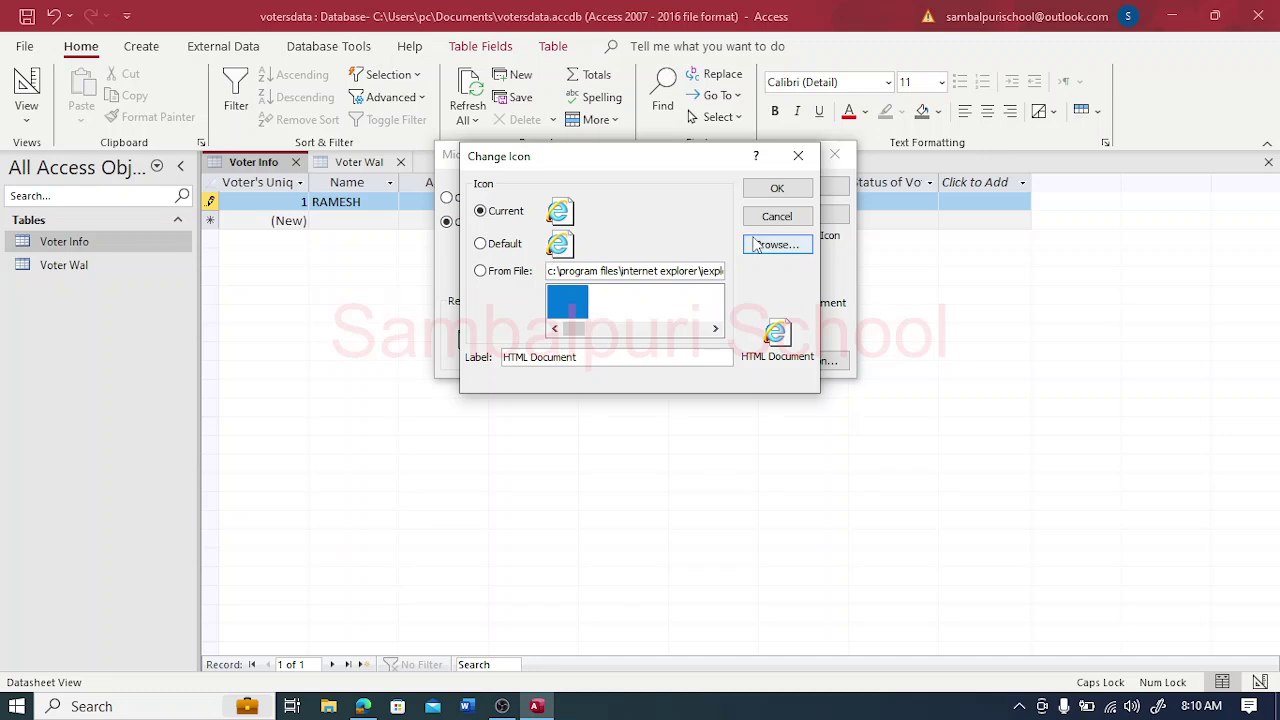
left_click(777, 216)
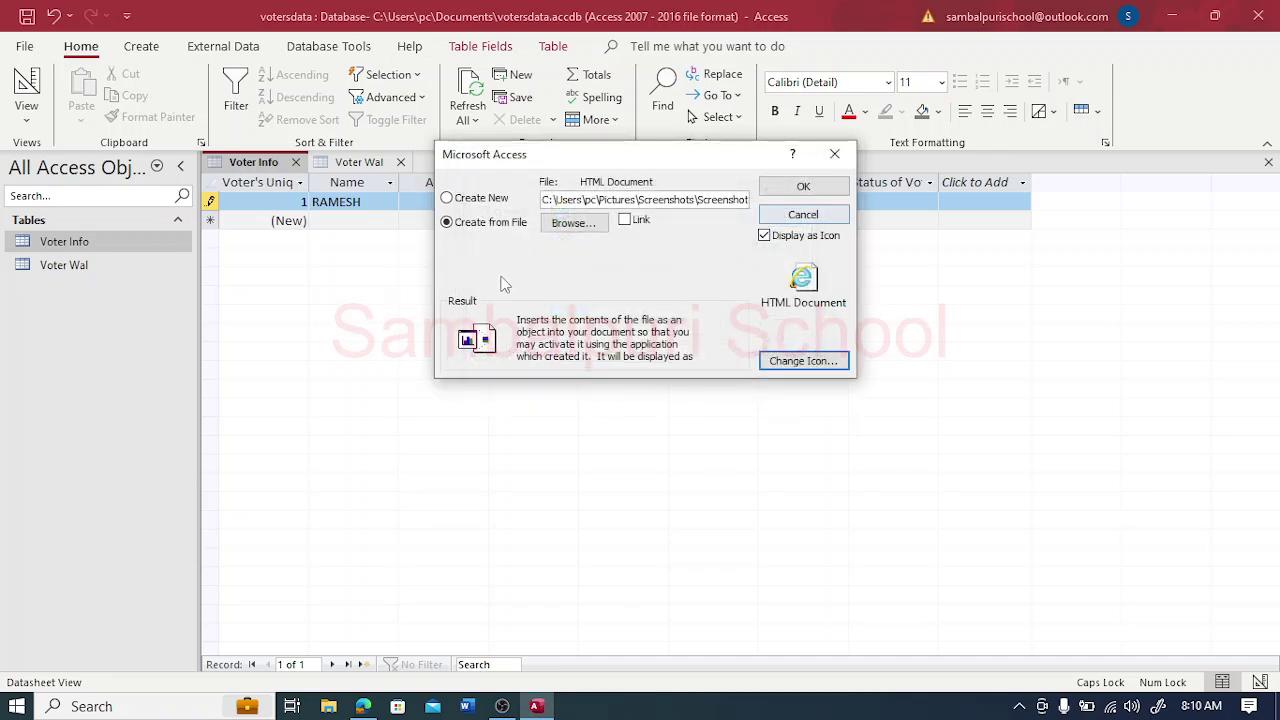
Step: Insert the chosen screenshot file into the Photograph field with Display as Icon turned off
left_click(456, 202)
left_click(449, 222)
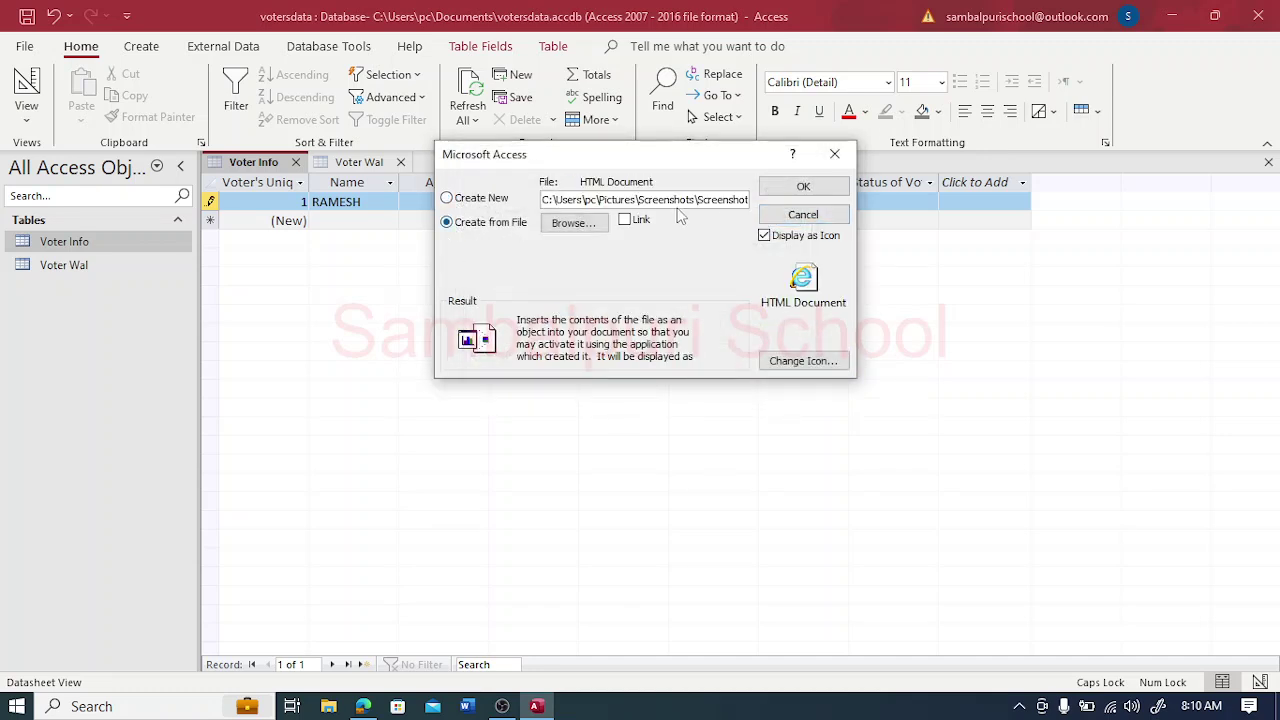
left_click(764, 235)
left_click(781, 189)
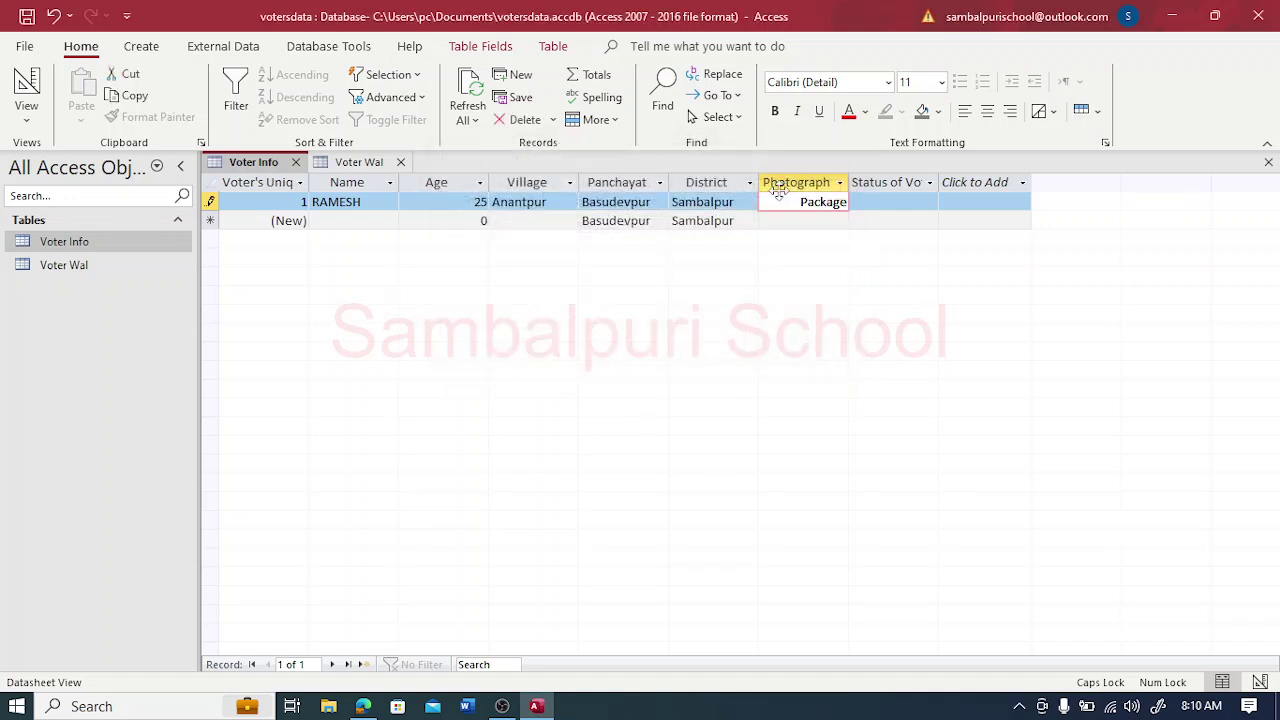
Step: Open the image embedded in the first voter's Photograph field to check it, and close the viewer
double_click(829, 212)
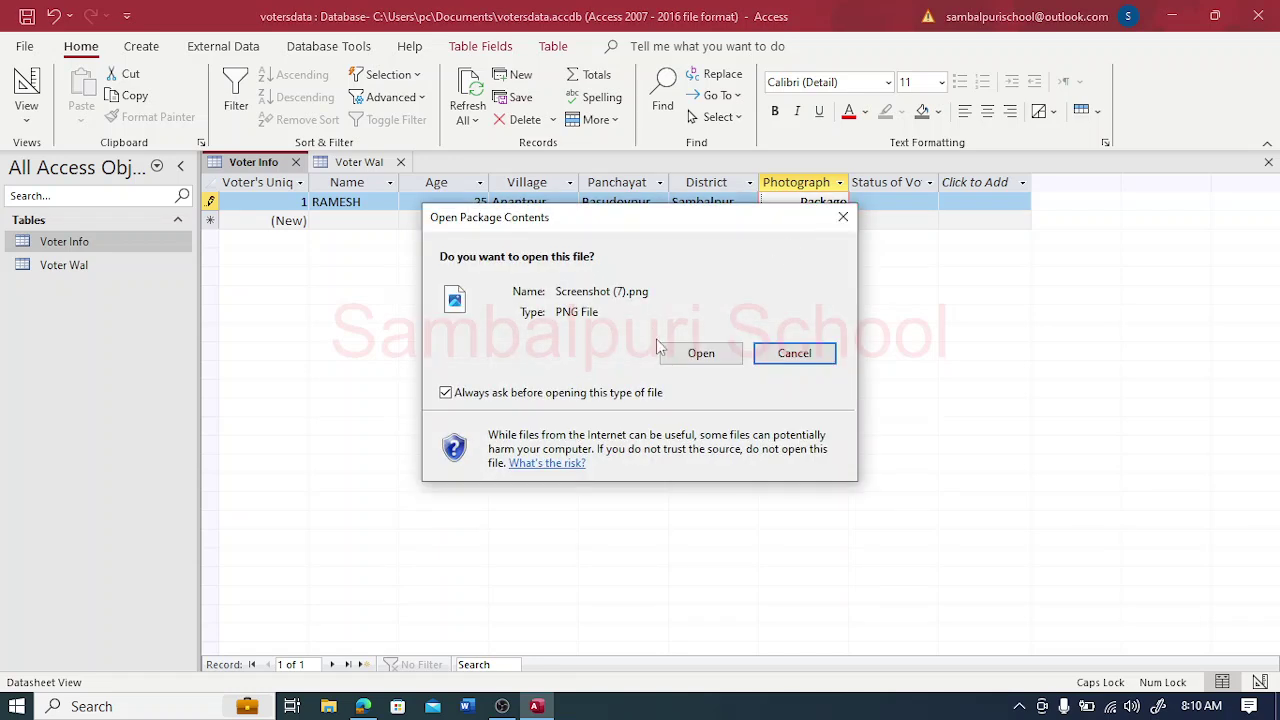
left_click(692, 354)
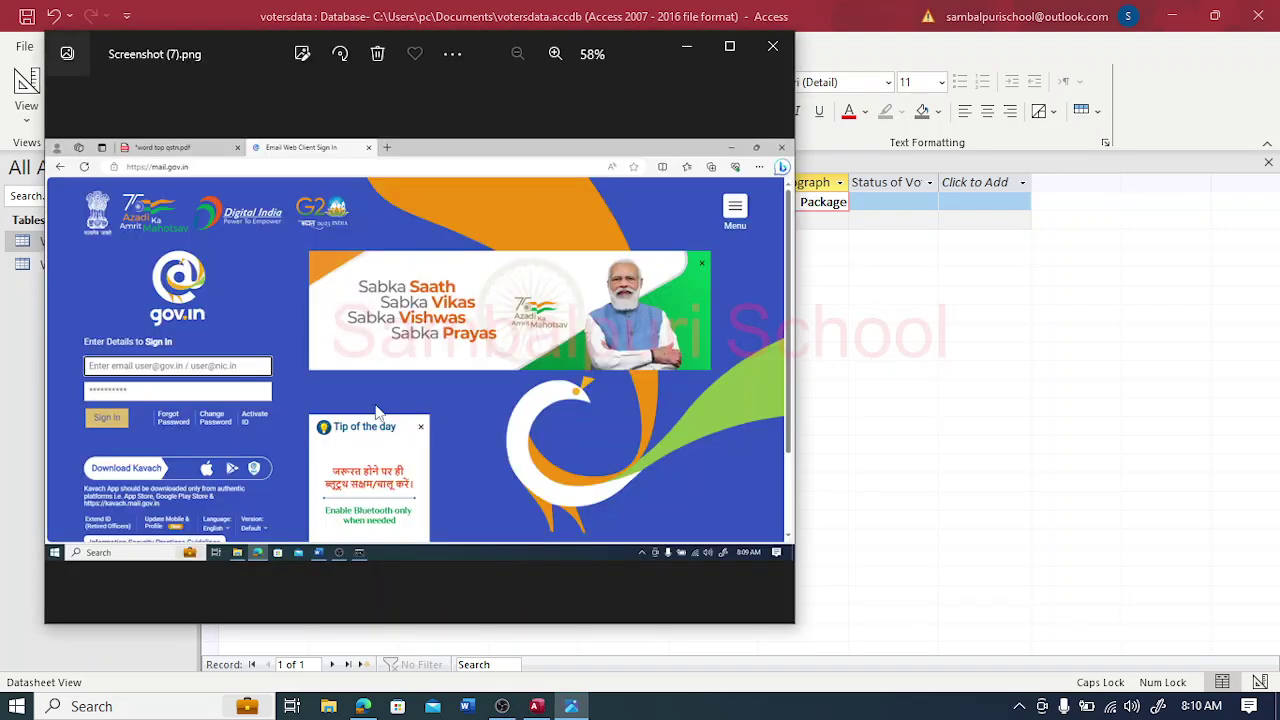
left_click(773, 49)
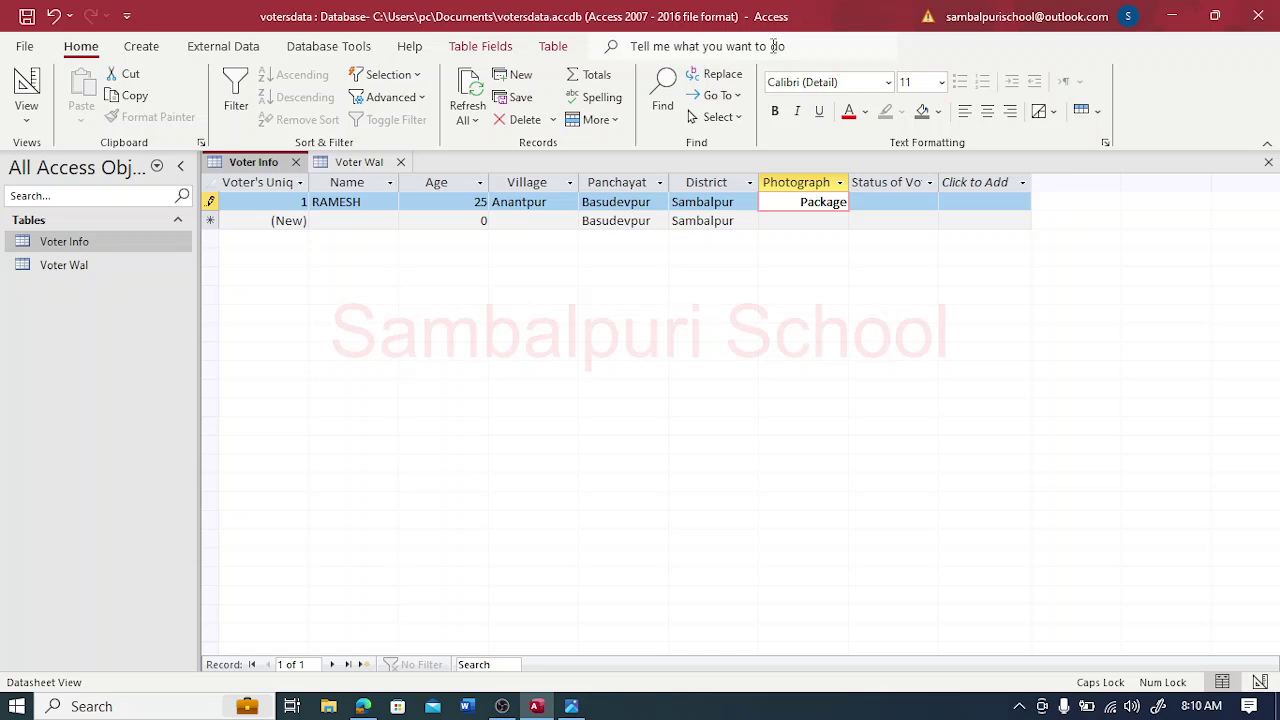
Step: Set the first voter's status to Active
left_click(871, 202)
left_click(929, 202)
left_click(900, 219)
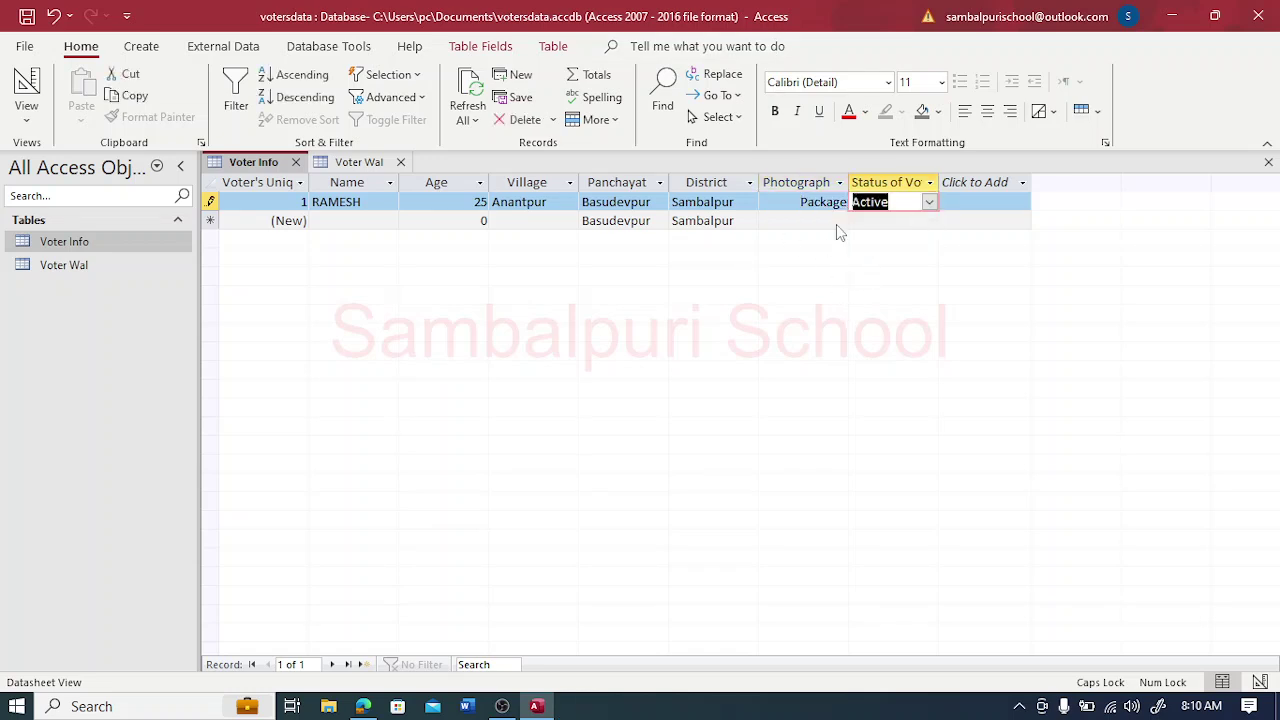
Step: Add a second Voter Info record with the voter's name, age 27 and village BIjaypalli
left_click(361, 220)
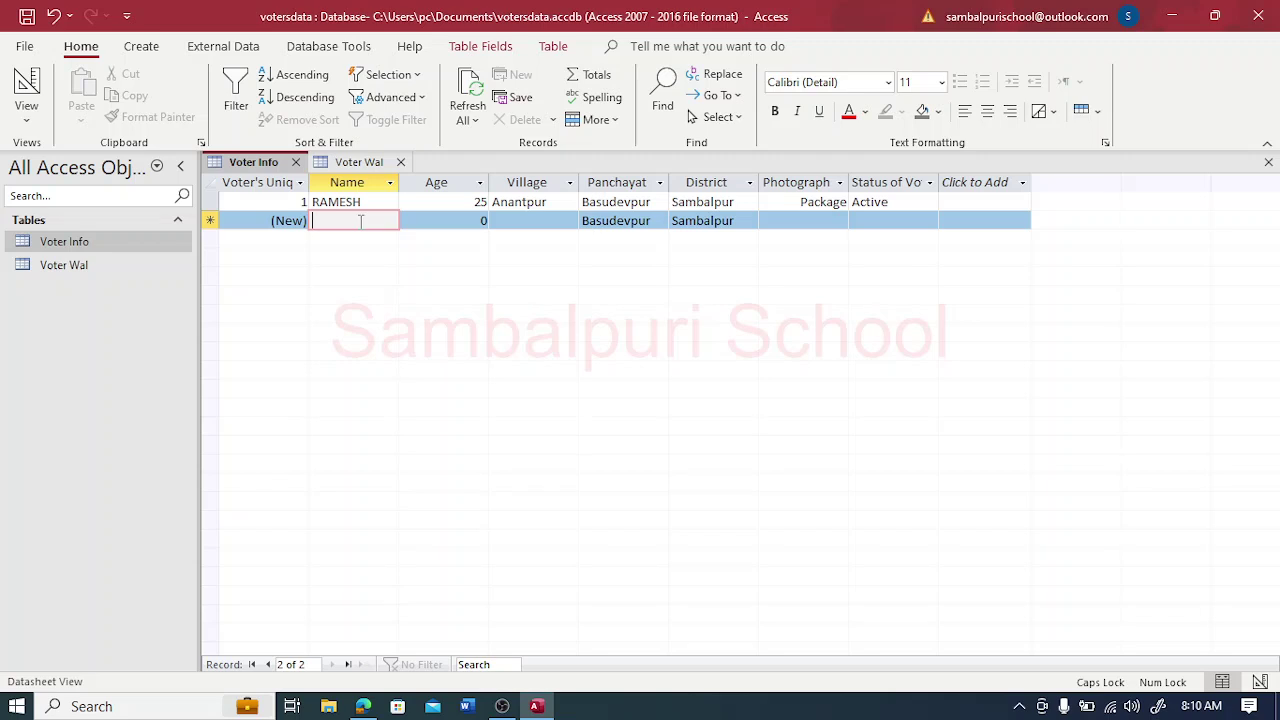
type("PINTU")
key("Tab")
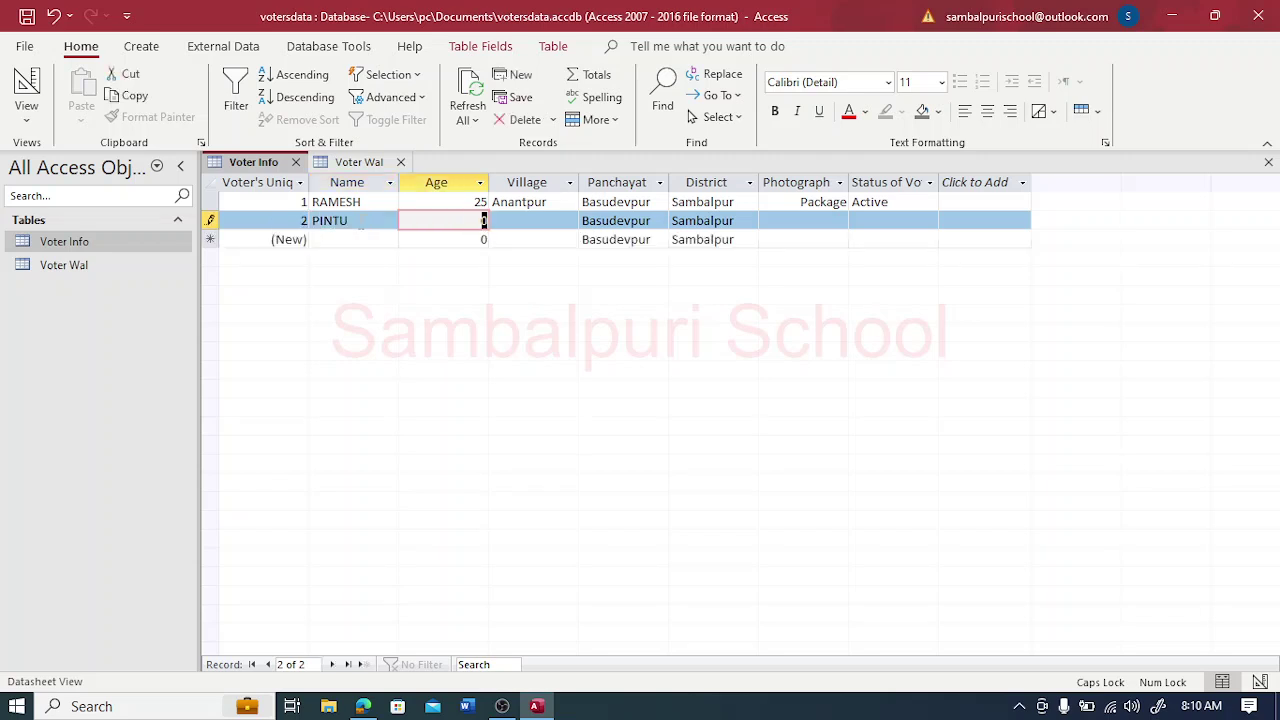
type("377")
key("Tab")
left_click(569, 220)
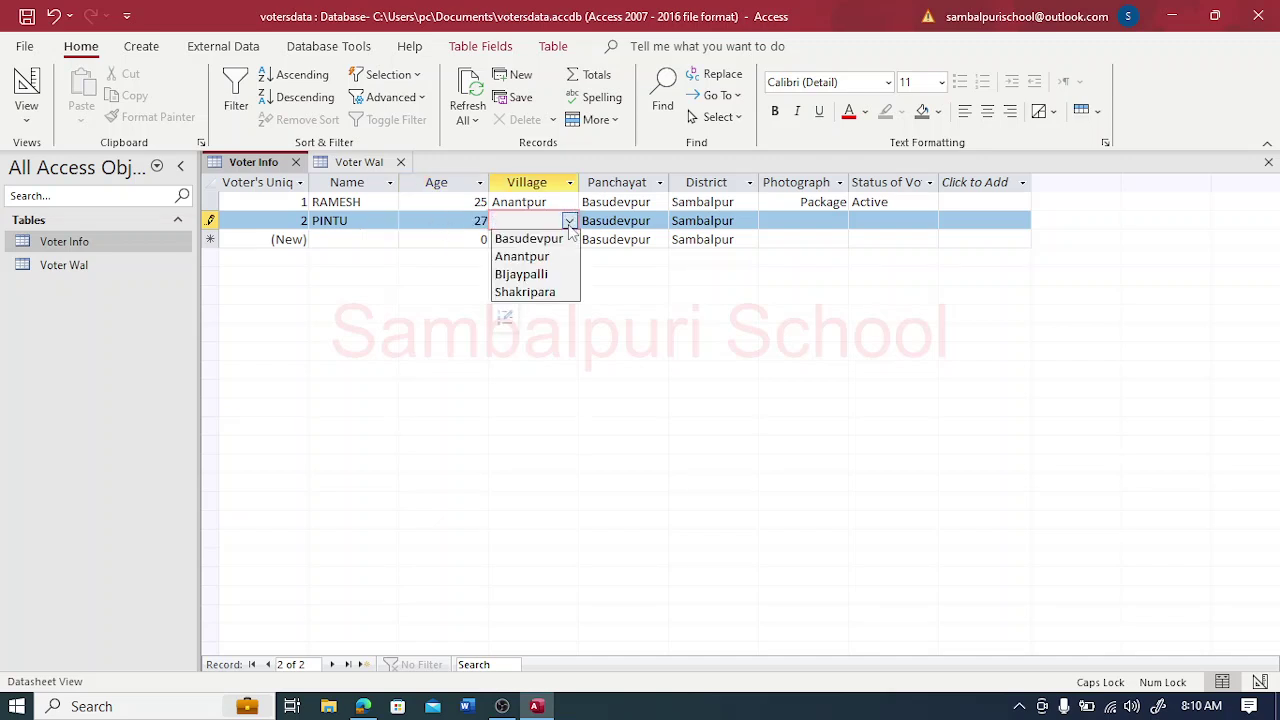
left_click(540, 255)
left_click(569, 220)
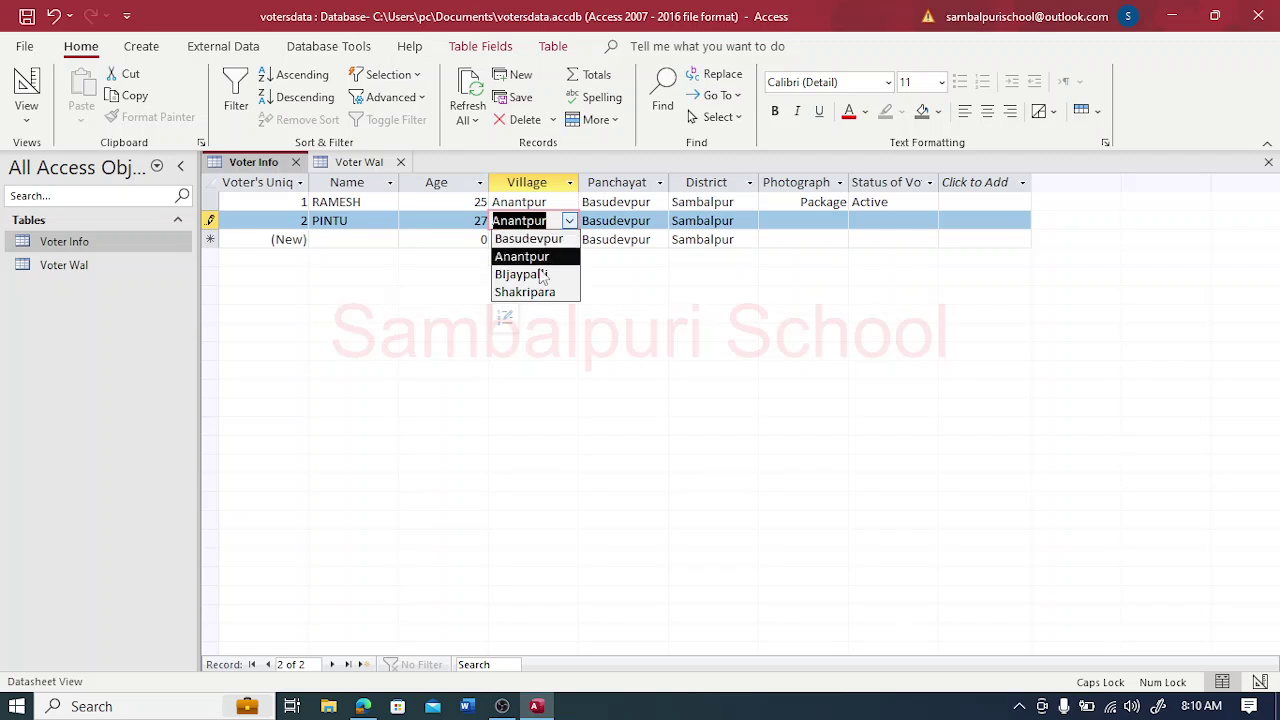
left_click(537, 272)
Step: Start inserting an object in the second voter's Photograph field, with Create from File as the source
left_click(792, 222)
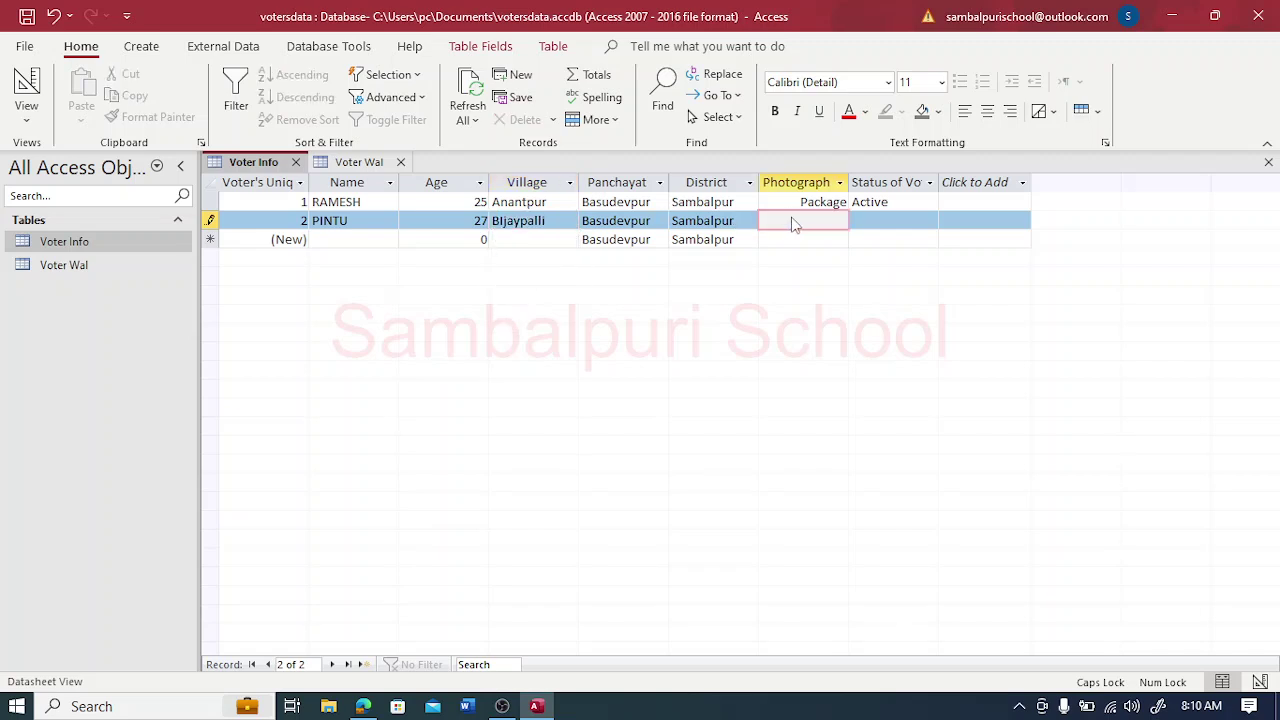
right_click(826, 226)
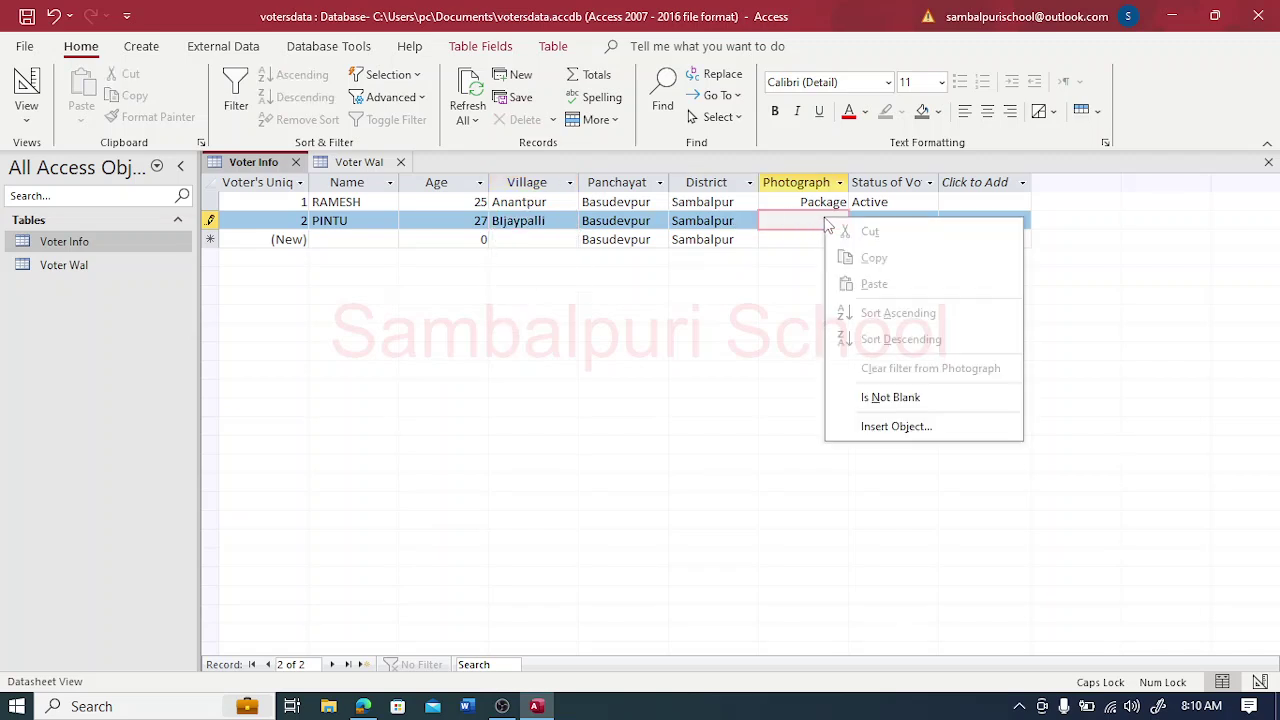
left_click(868, 428)
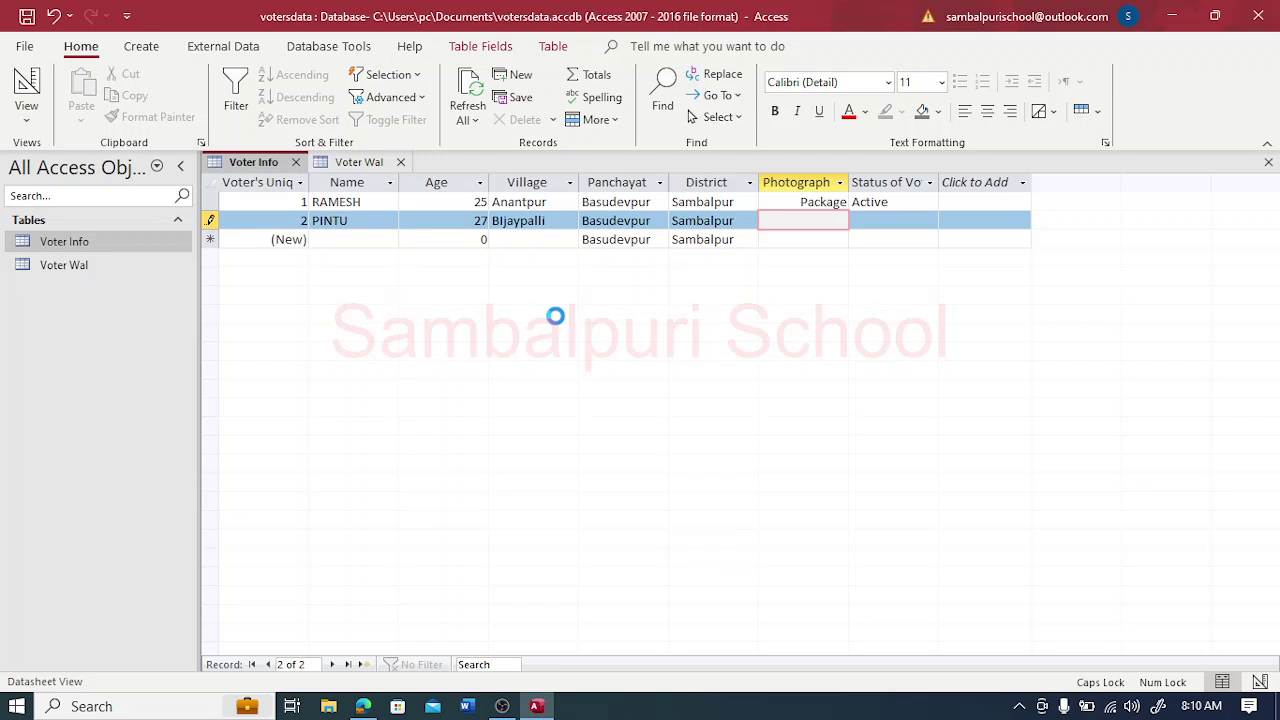
left_click(485, 224)
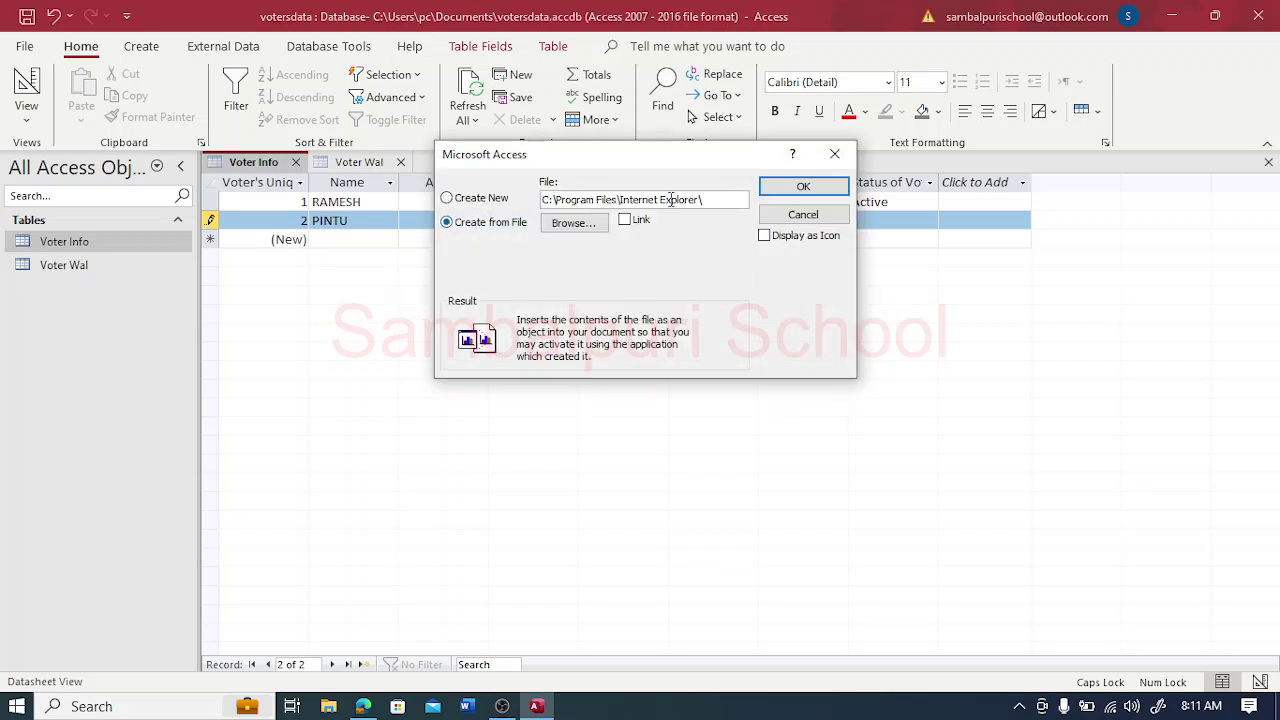
left_click(803, 186)
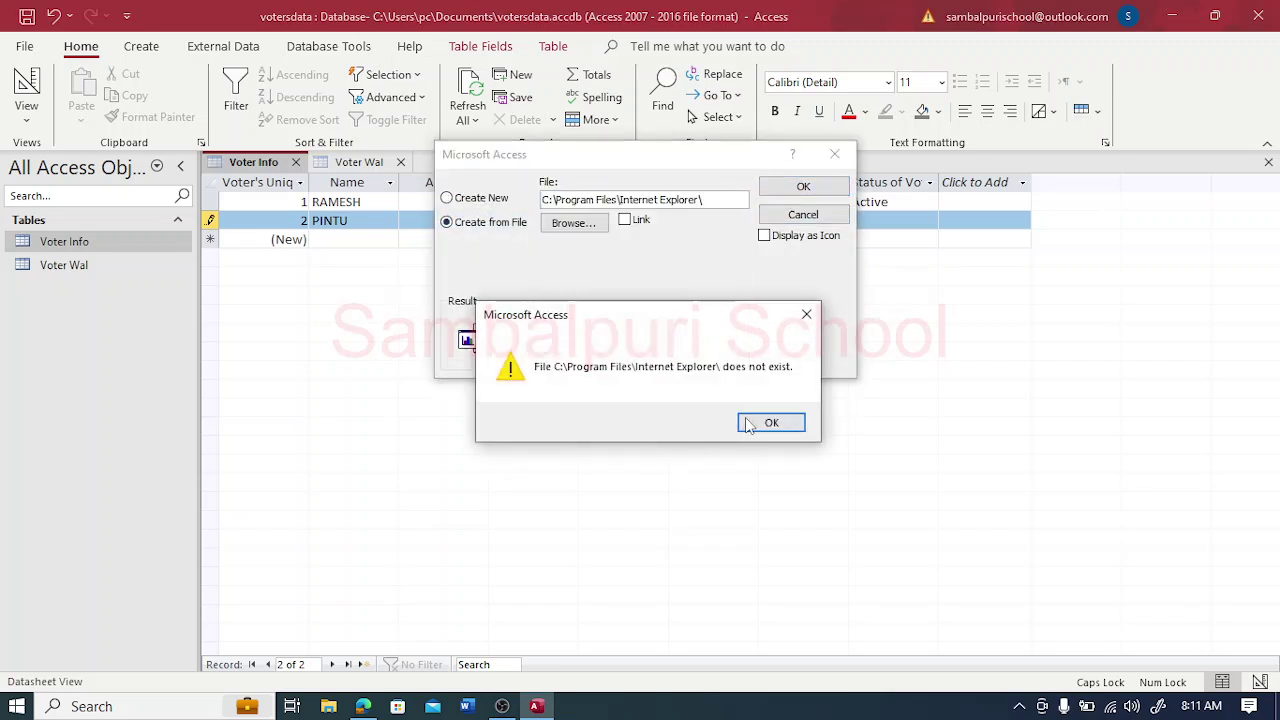
left_click(750, 424)
Step: Insert Screenshot (6) from the Screenshots folder in Pictures into the second voter's Photograph field
left_click(589, 227)
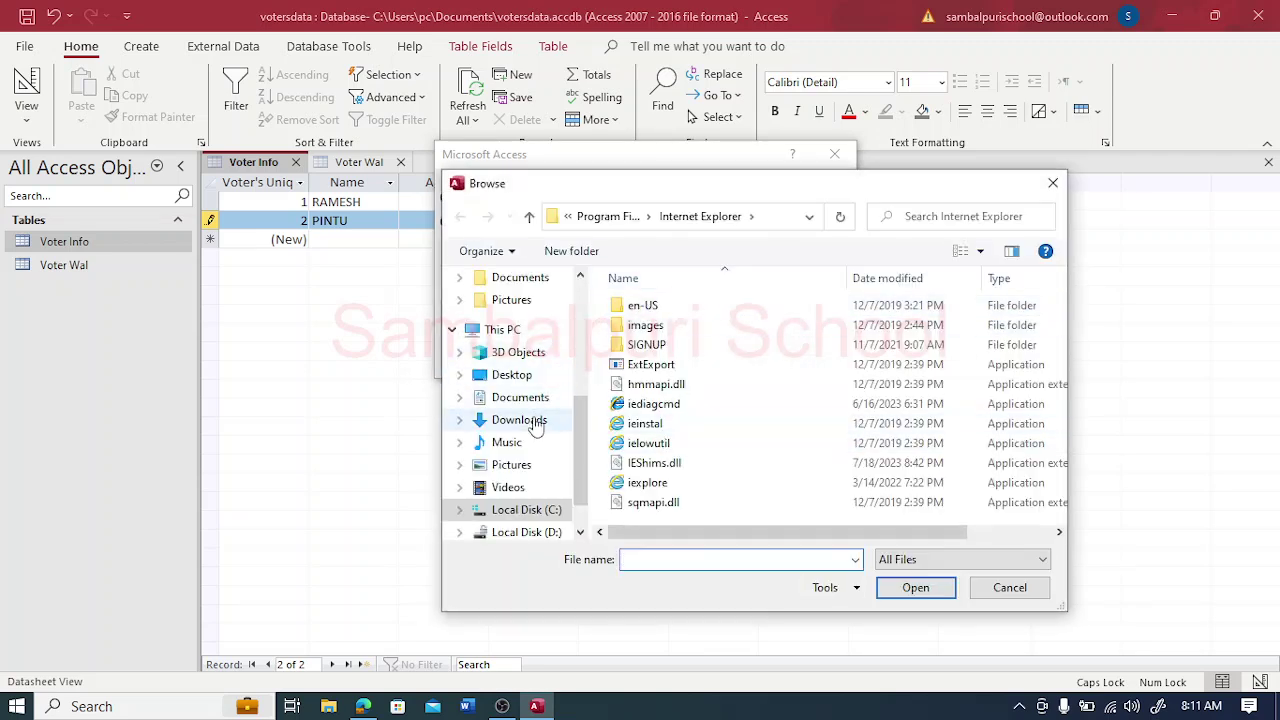
left_click(516, 468)
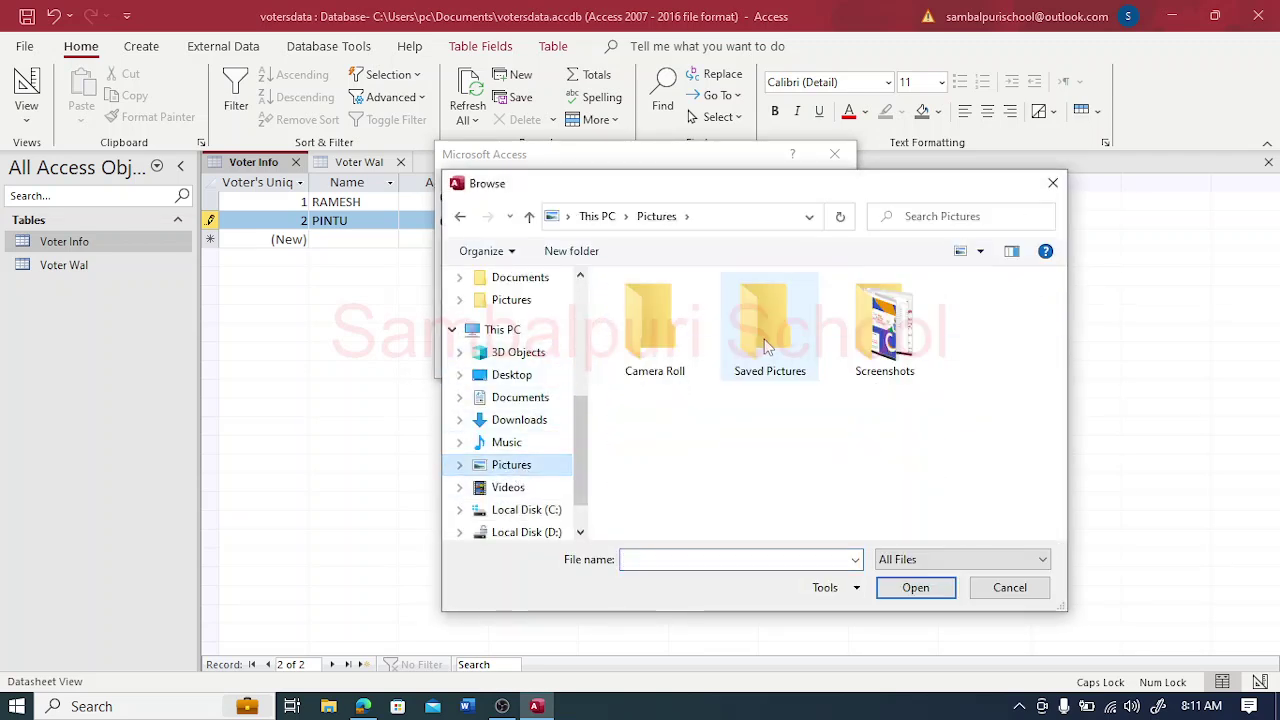
double_click(882, 330)
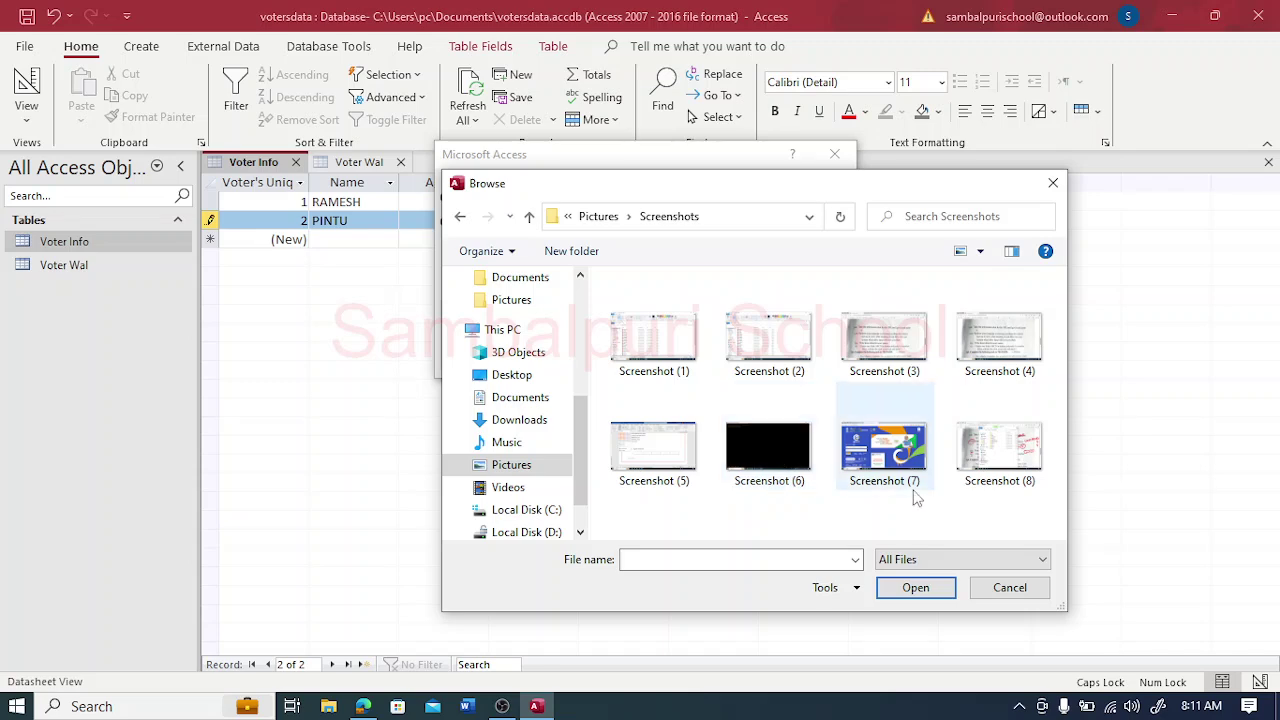
left_click(776, 476)
double_click(776, 476)
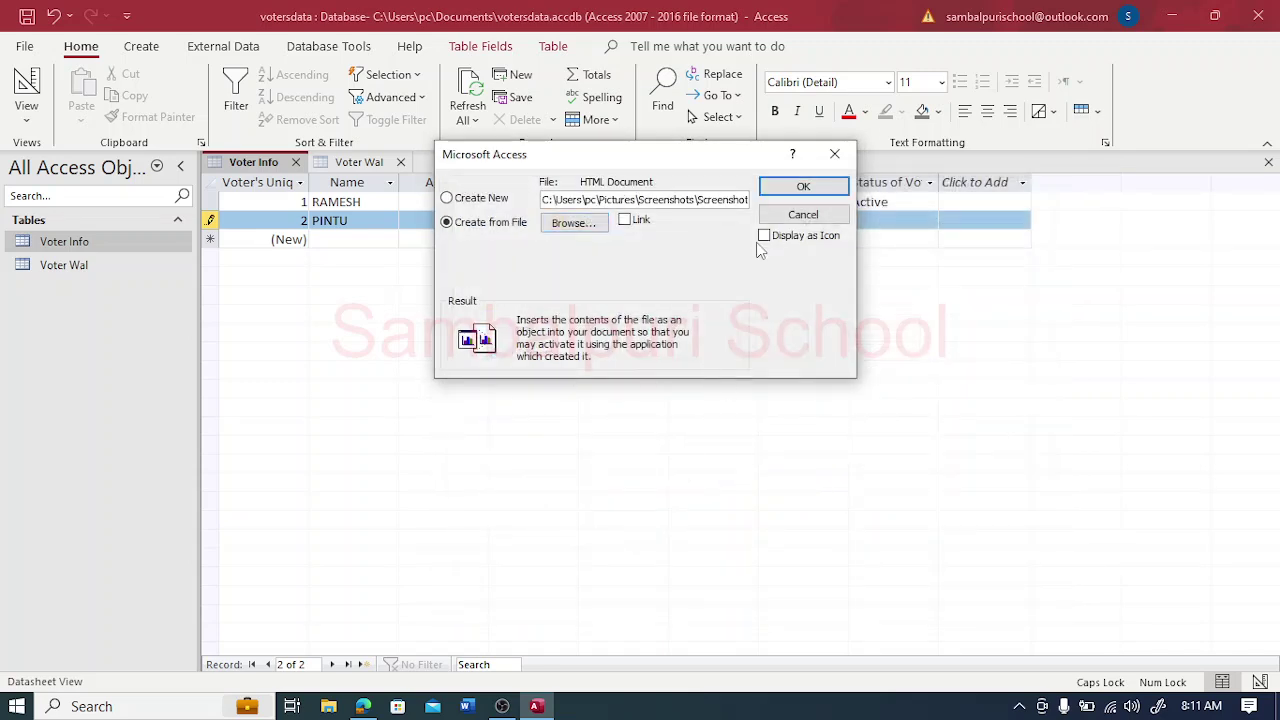
left_click(805, 186)
Step: Set the second voter's status to Active and go to the name field of a new record
left_click(893, 220)
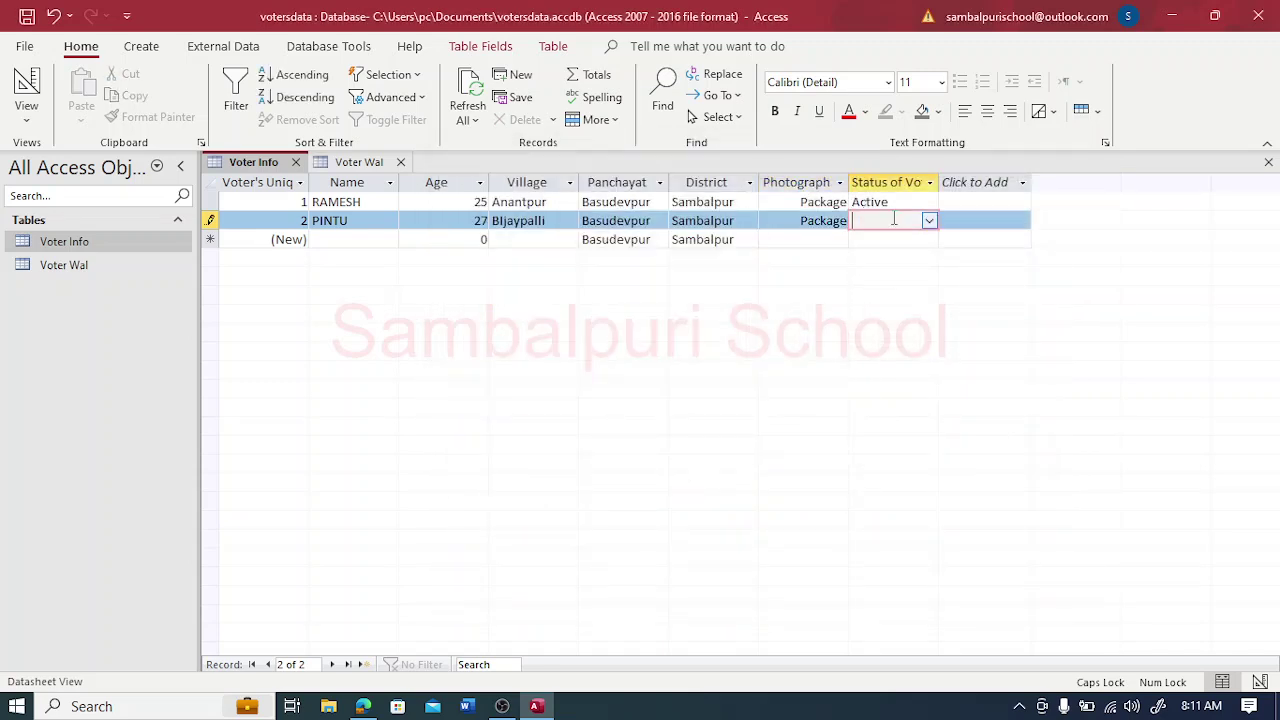
left_click(930, 221)
left_click(895, 238)
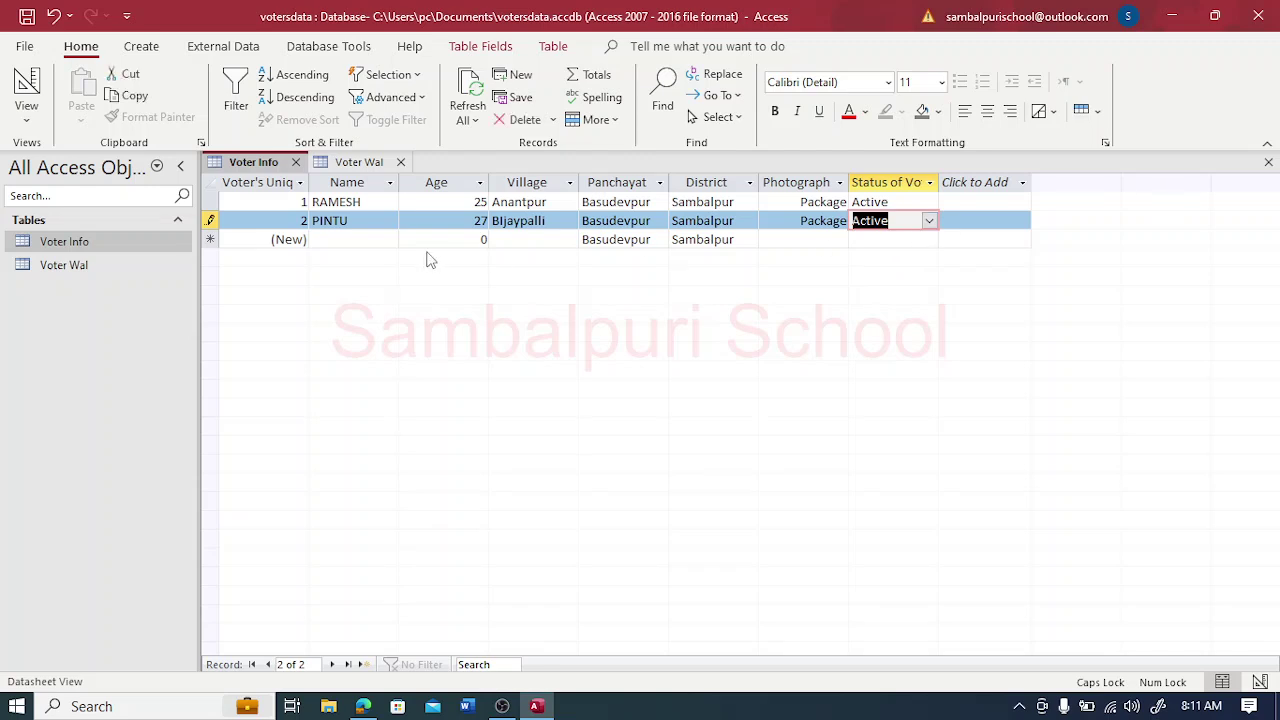
left_click(380, 240)
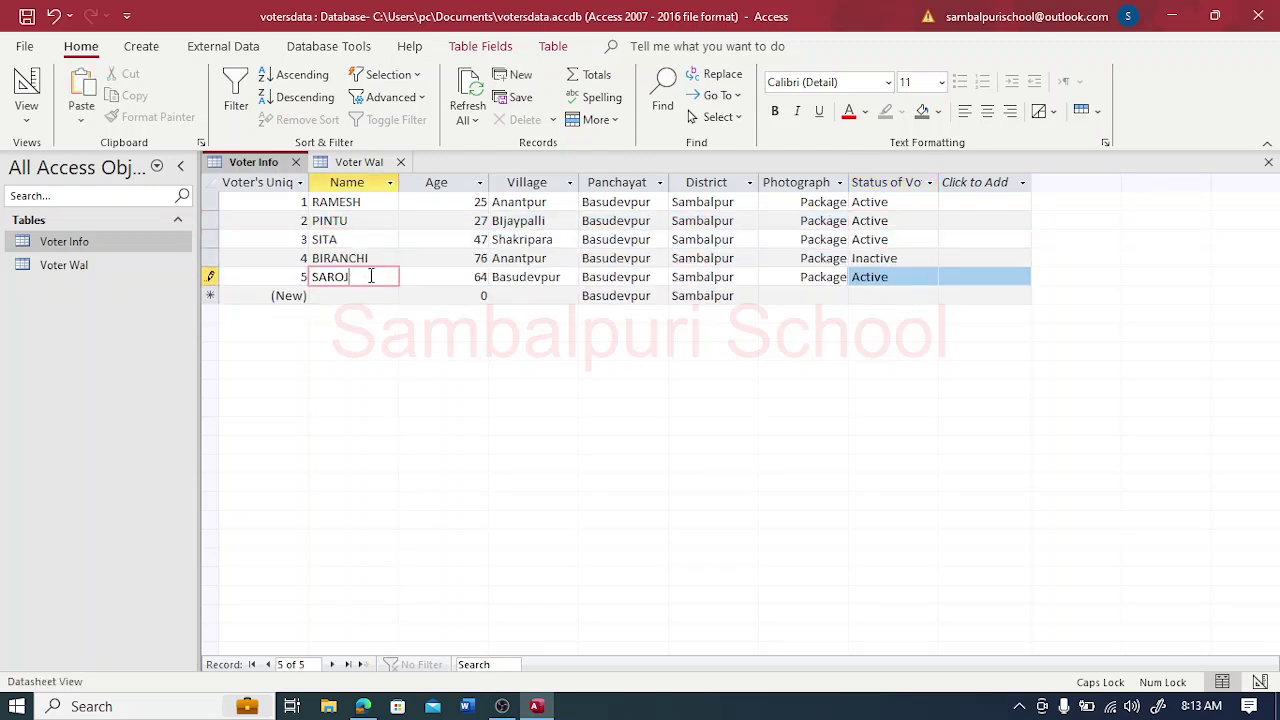
Step: Save the fifth voter's record in Voter Info and switch to the Voter Wal table
key("ctrl+s")
left_click(346, 166)
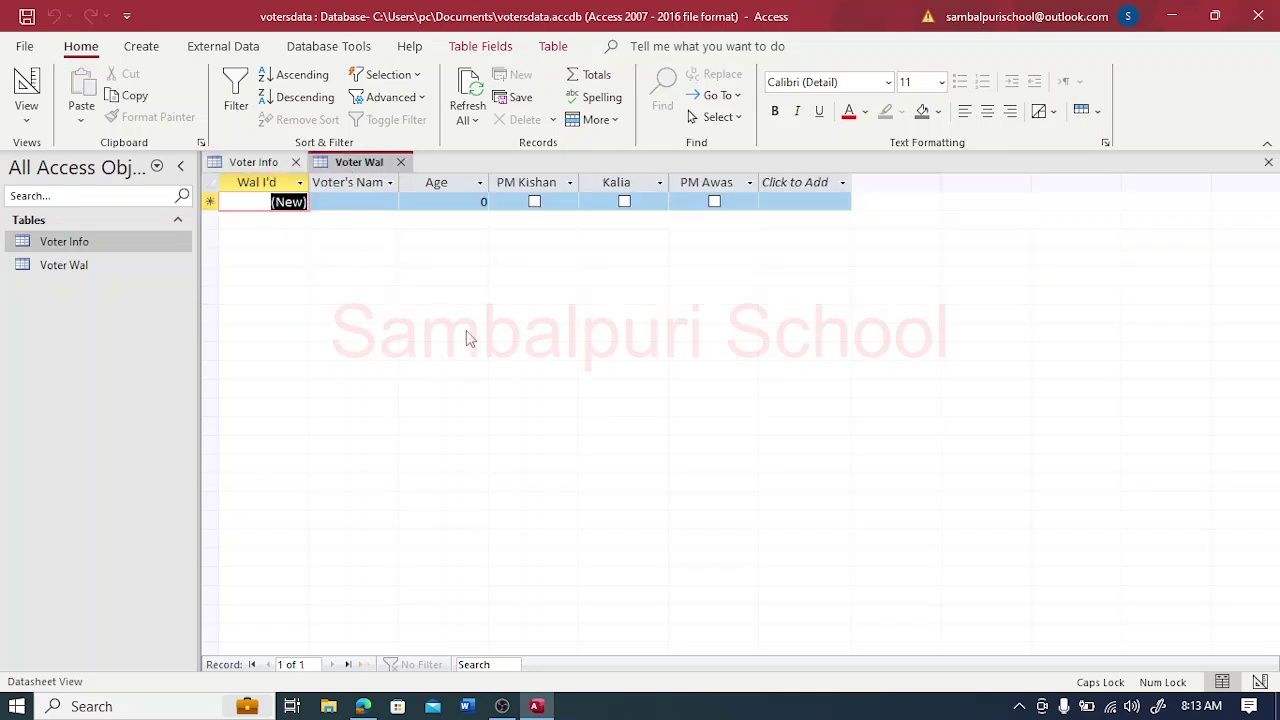
left_click(255, 163)
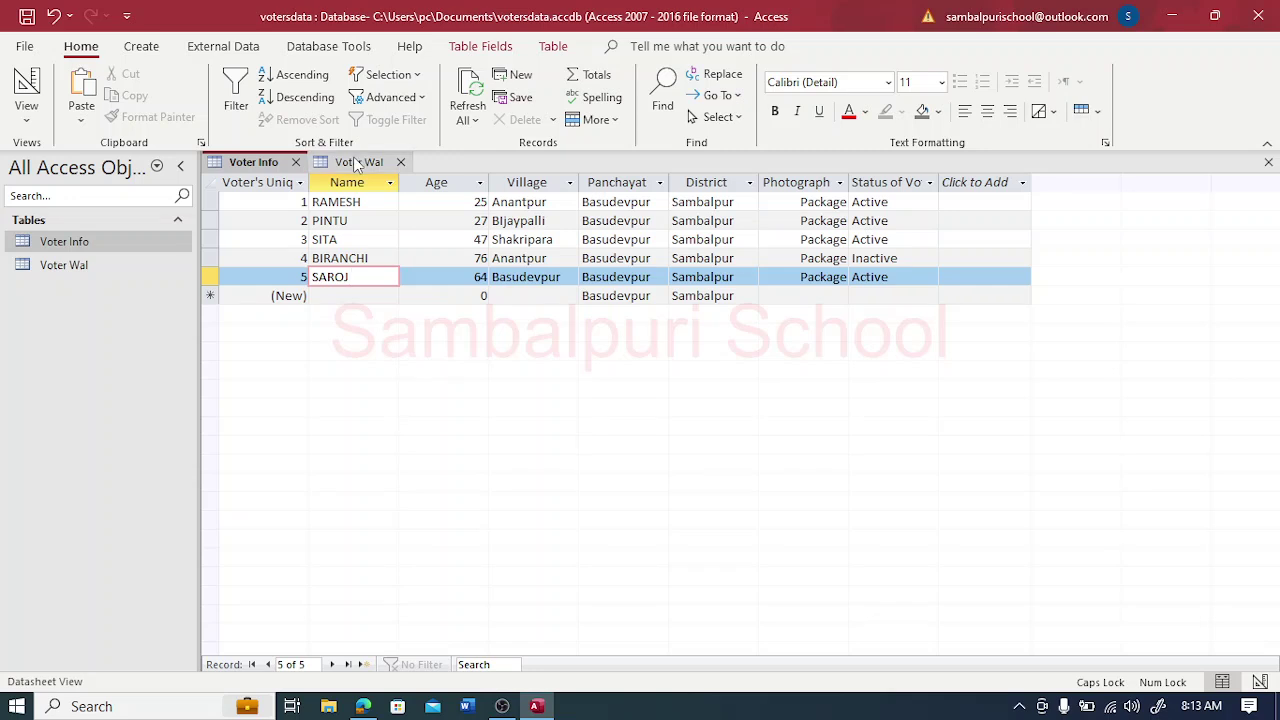
left_click(355, 165)
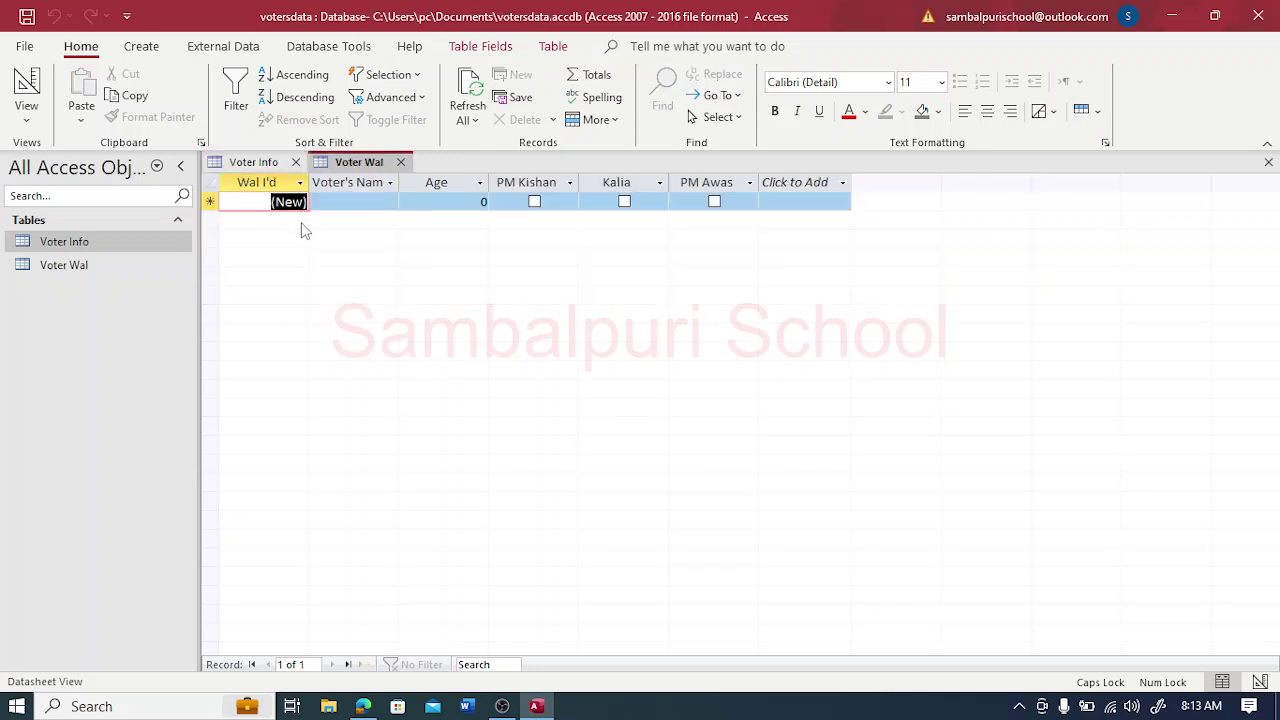
Step: Enter the first voter's name in a new Voter Wal record
key("1")
key("Tab")
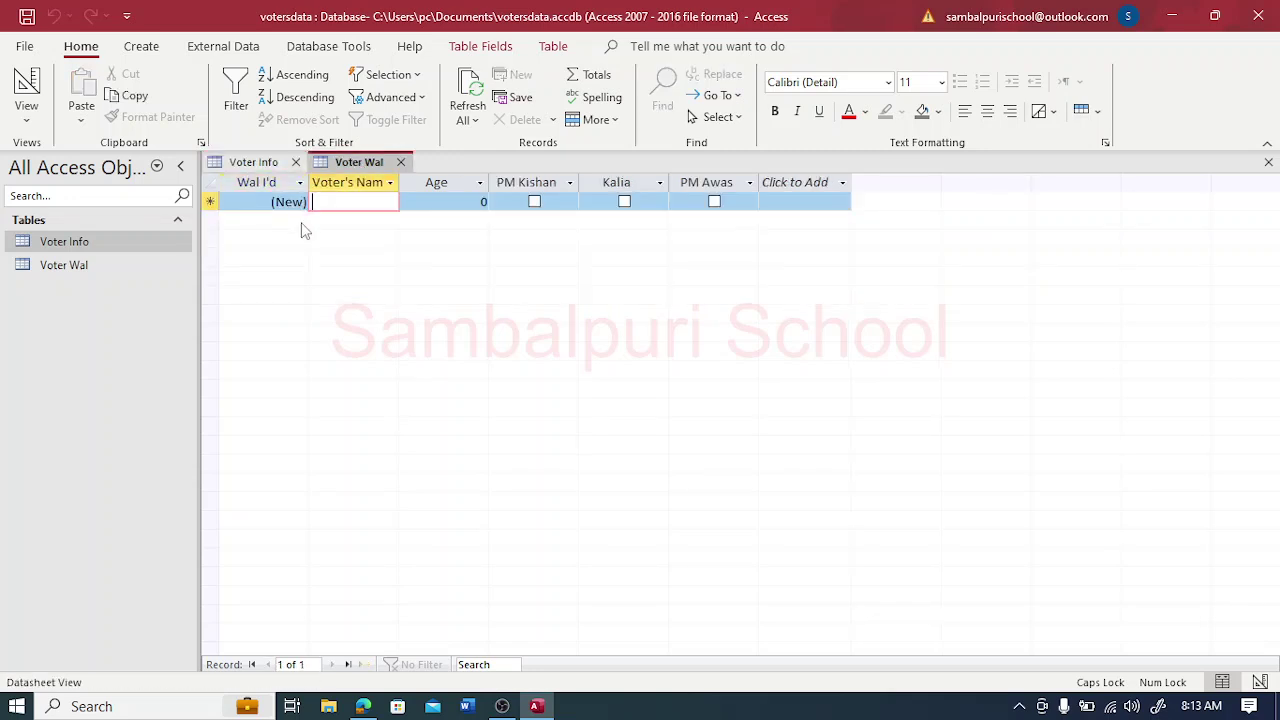
type("RAMESH")
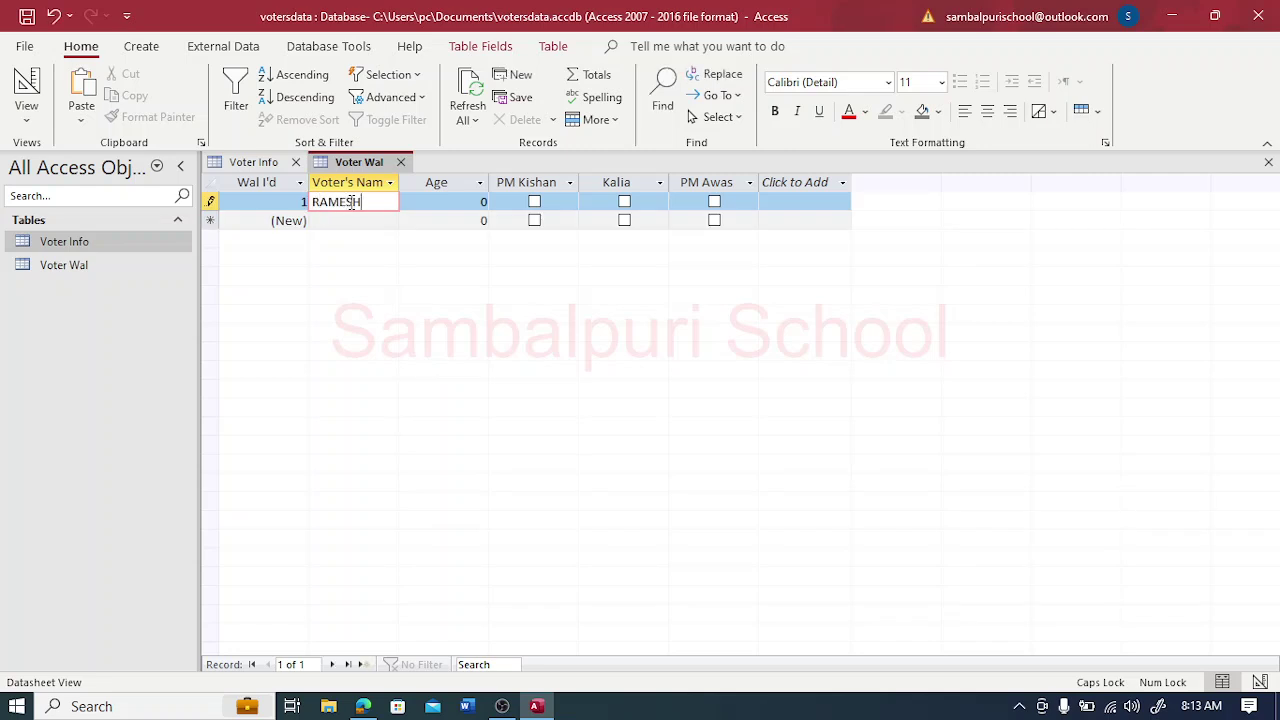
key("Tab")
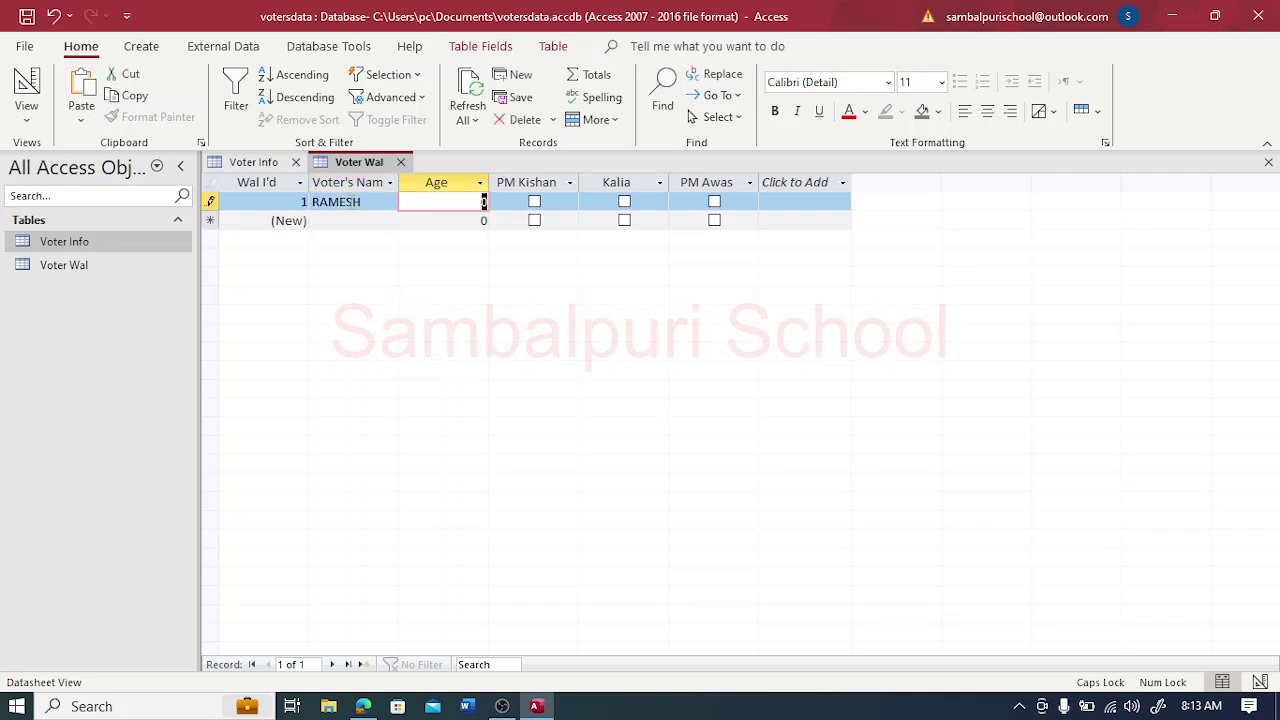
left_click(444, 181)
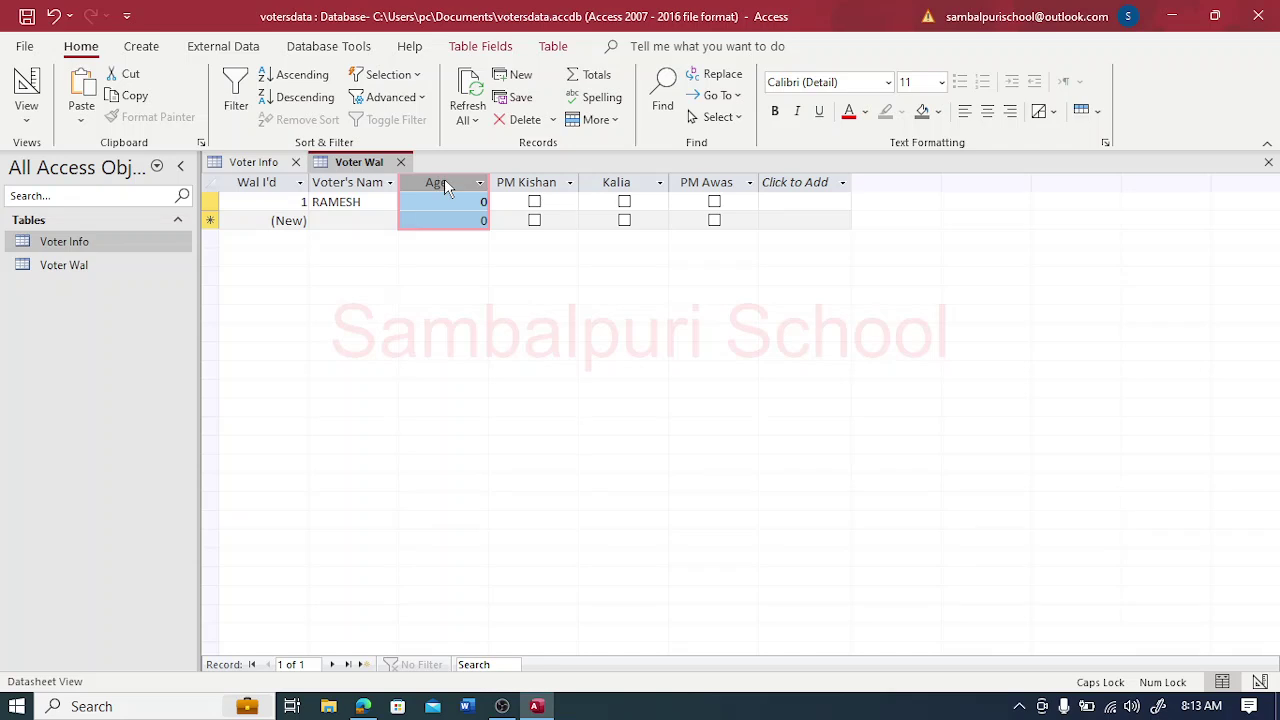
right_click(444, 181)
key("Escape")
Step: Mark PM Kishan and Kalia for the first voter in Voter Wal
left_click(434, 204)
key("Tab")
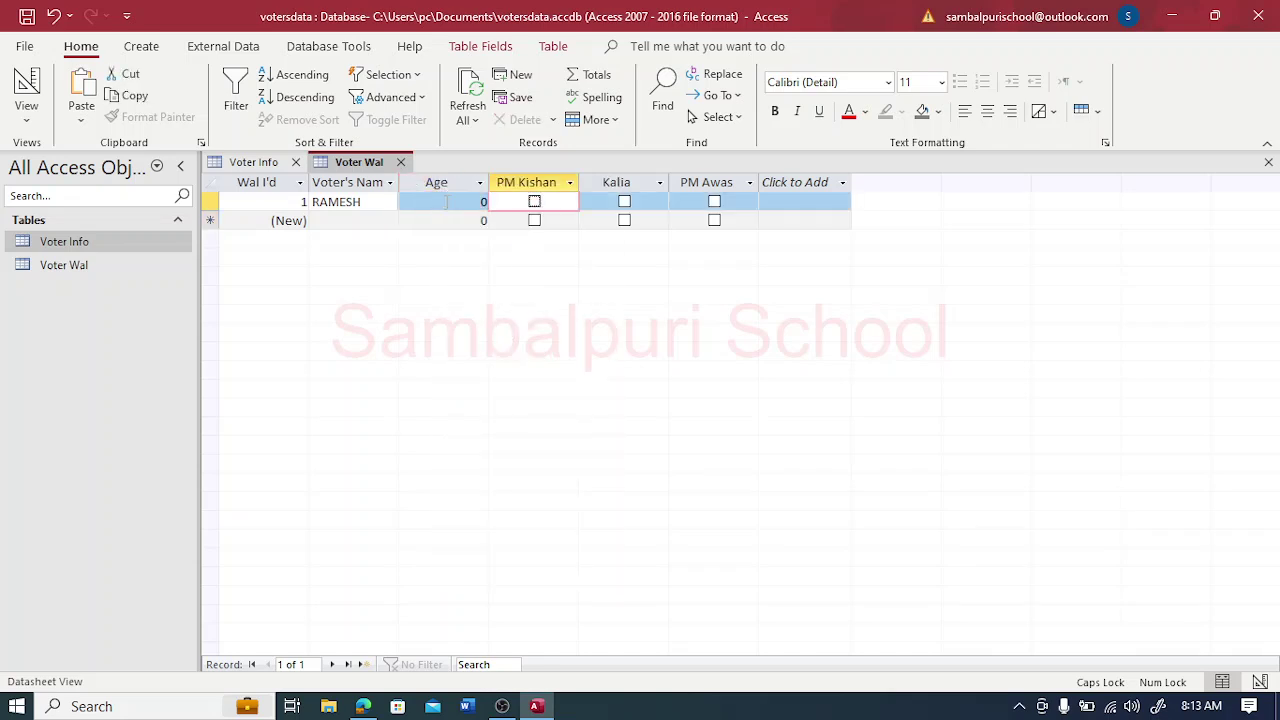
left_click(535, 203)
left_click(624, 203)
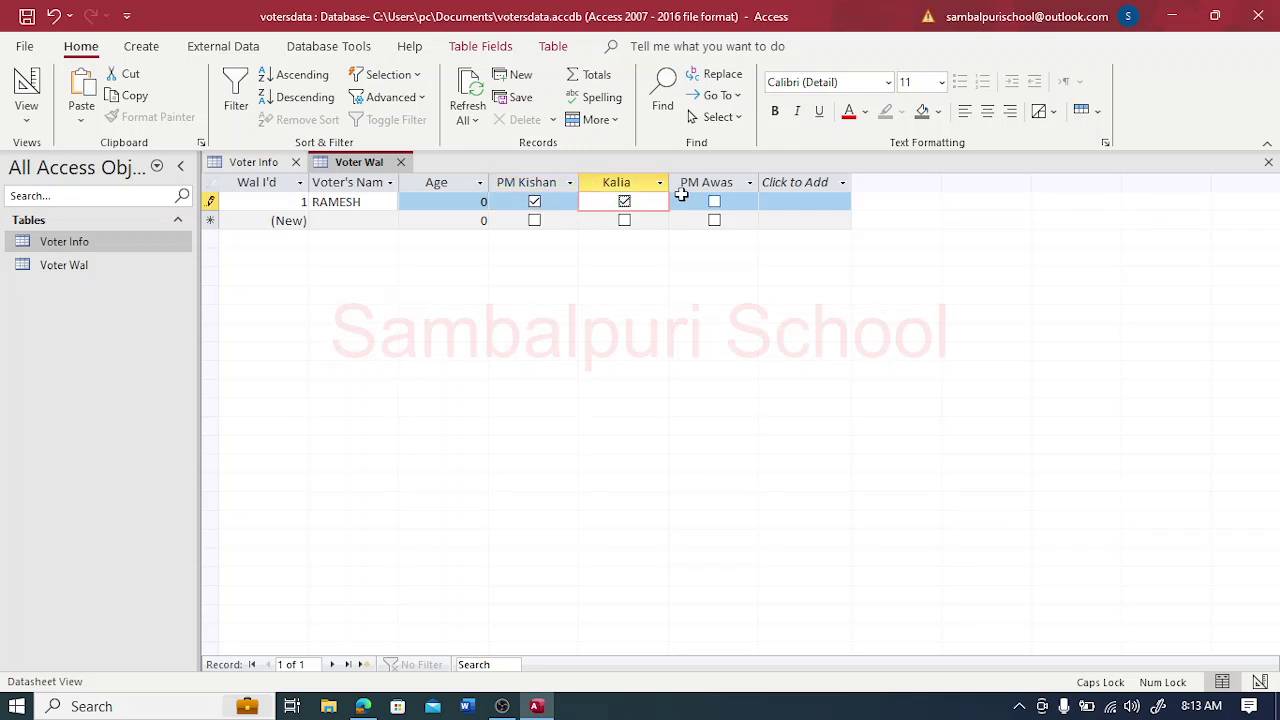
Step: Add the second voter's name with age 27 to Voter Wal, and set the first voter's age to 25
left_click(366, 221)
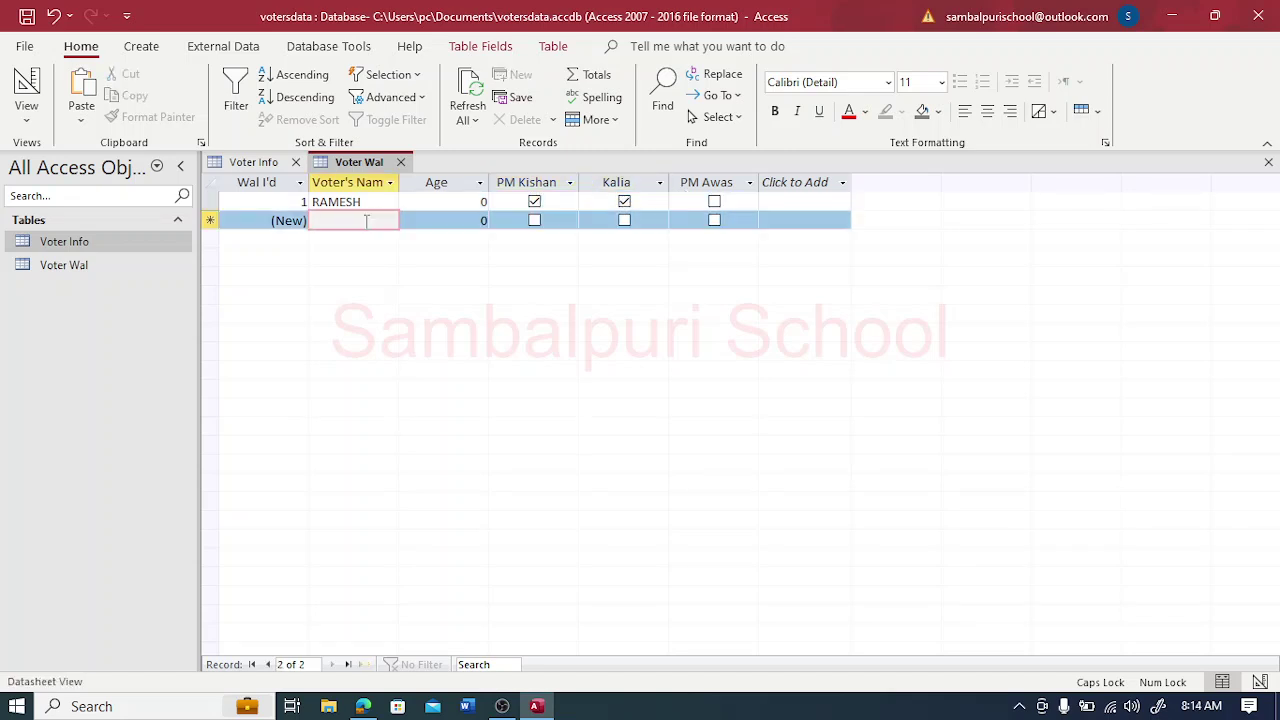
type("PINTU")
key("Tab")
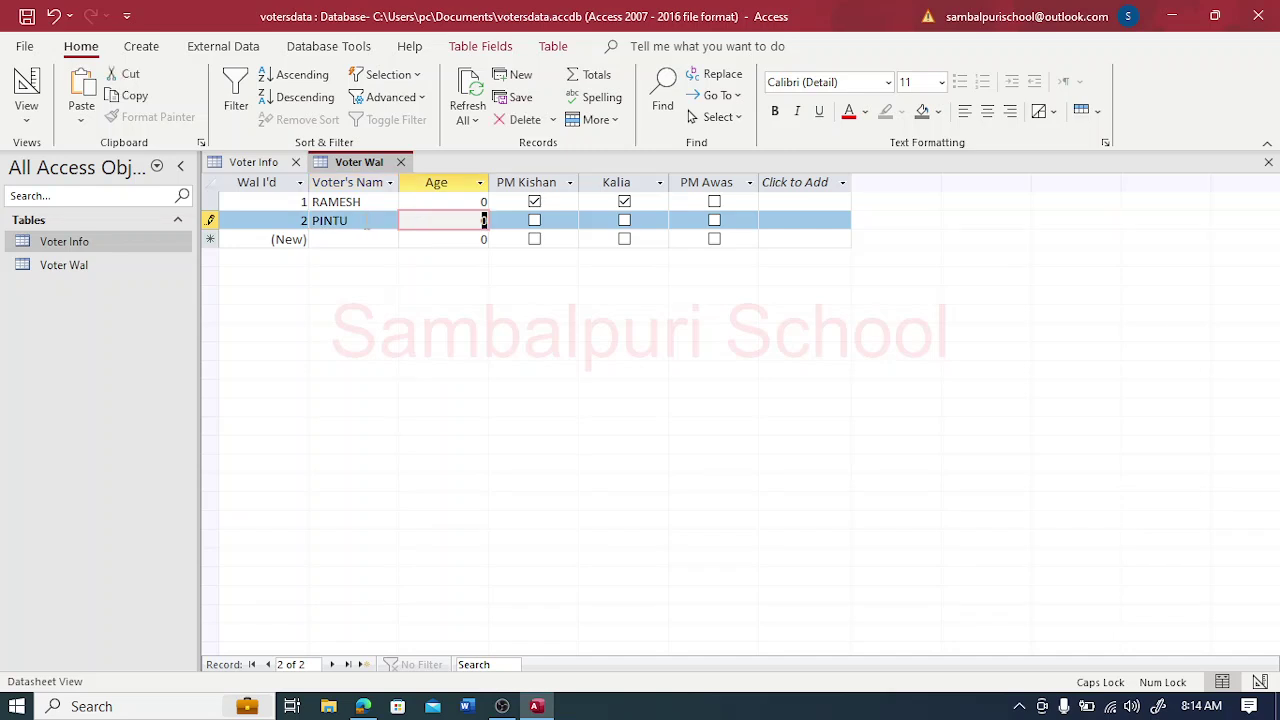
type("27")
left_click(483, 201)
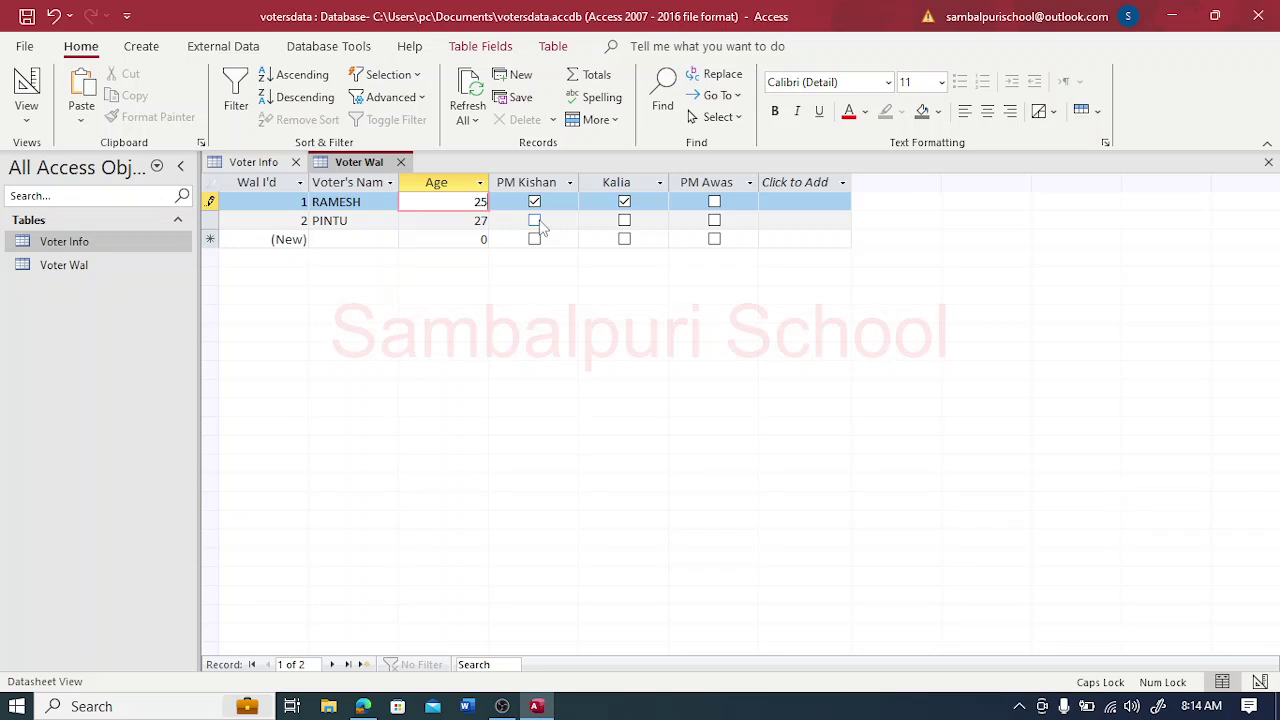
Step: Mark Kalia and PM Awas for the second voter in Voter Wal
left_click(624, 221)
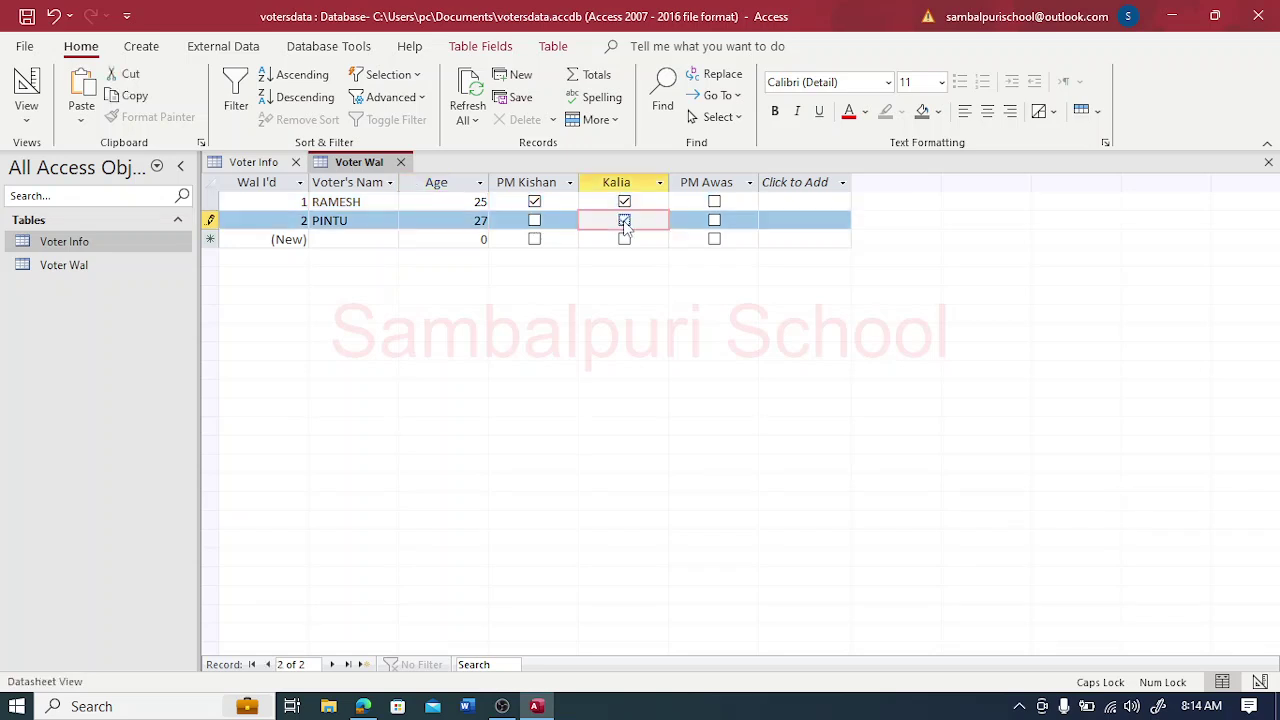
left_click(716, 228)
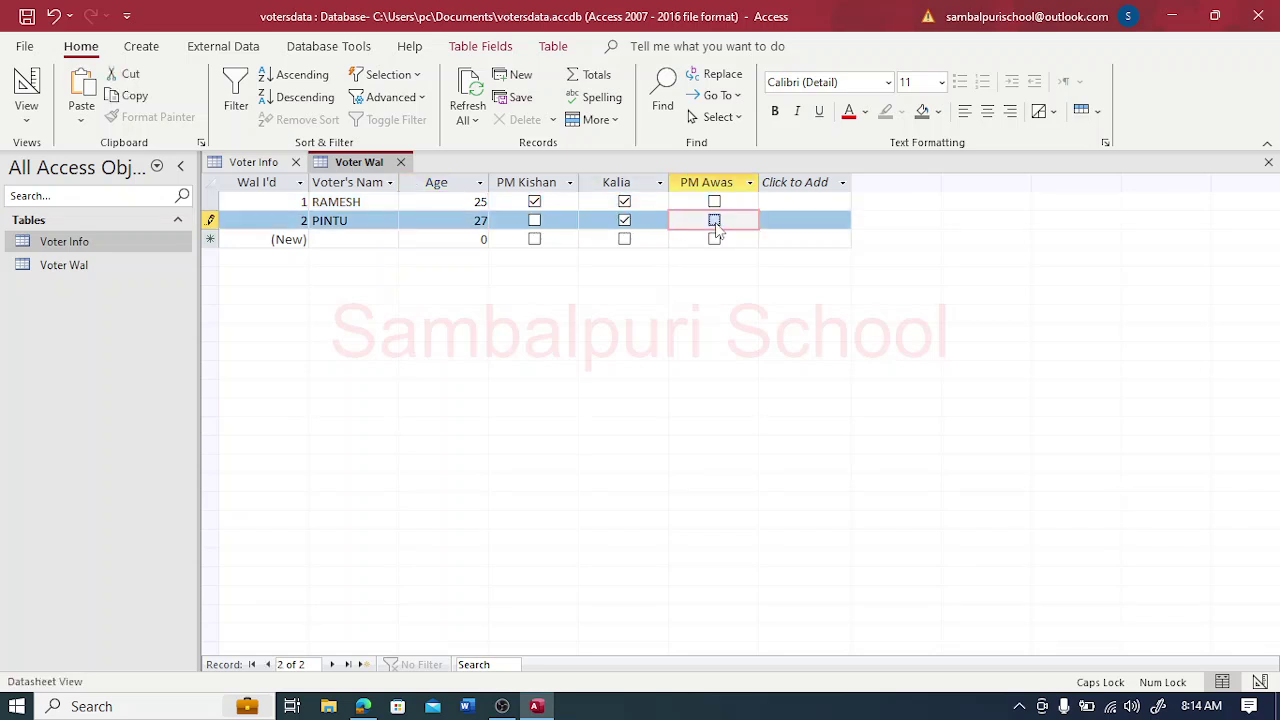
Step: Add the third voter's name with age 47 to Voter Wal
left_click(354, 239)
type("S")
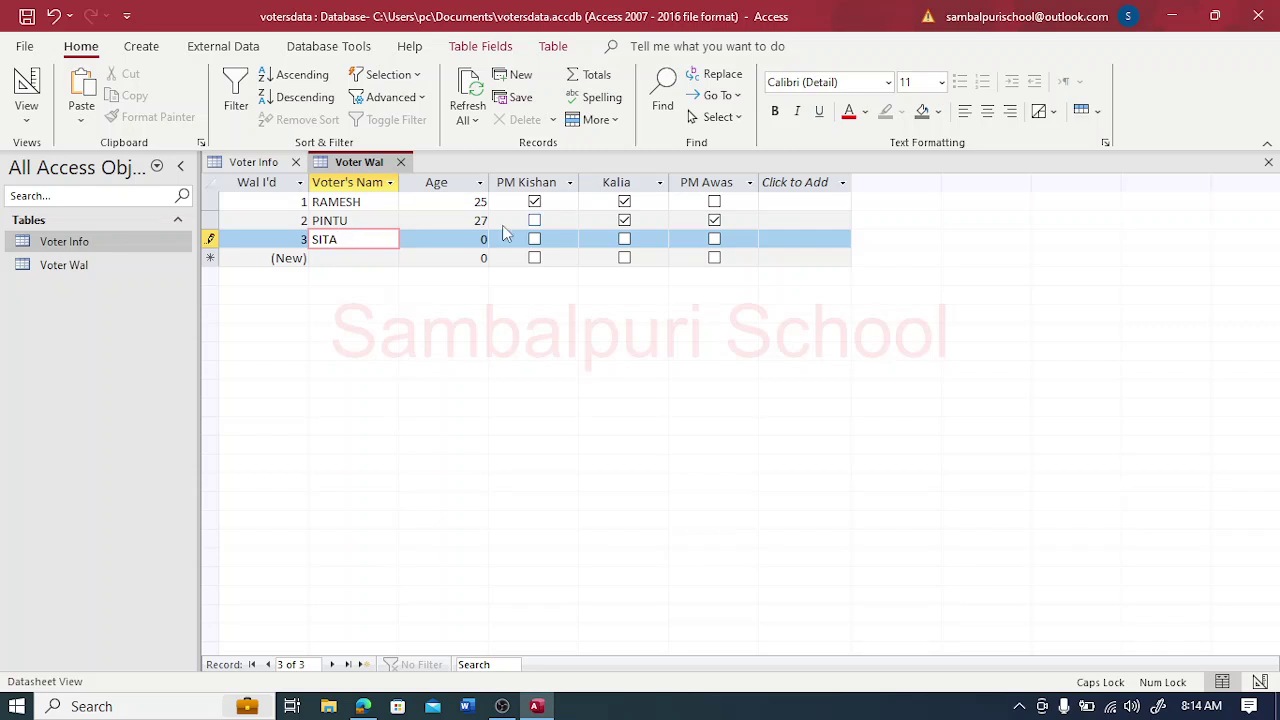
type("ITA")
key("Tab")
type("47")
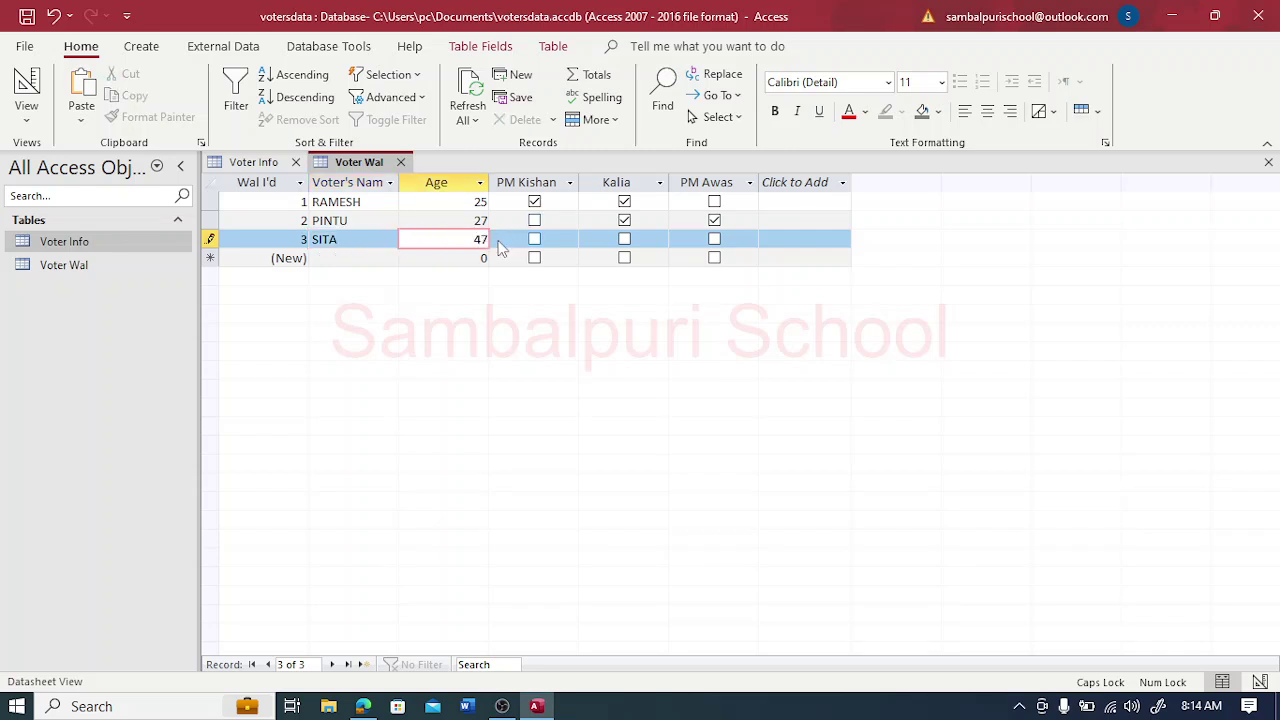
Step: Mark PM Kishan, Kalia and PM Awas for the third voter in Voter Wal
left_click(535, 241)
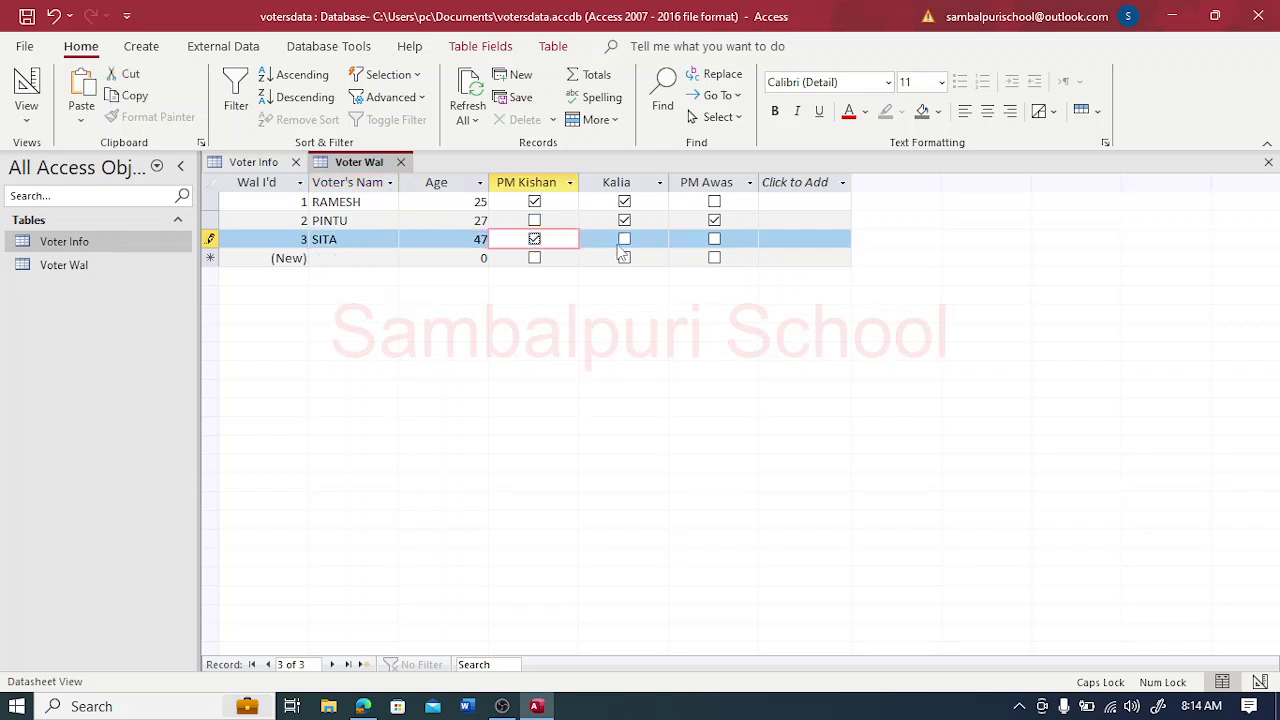
left_click(625, 241)
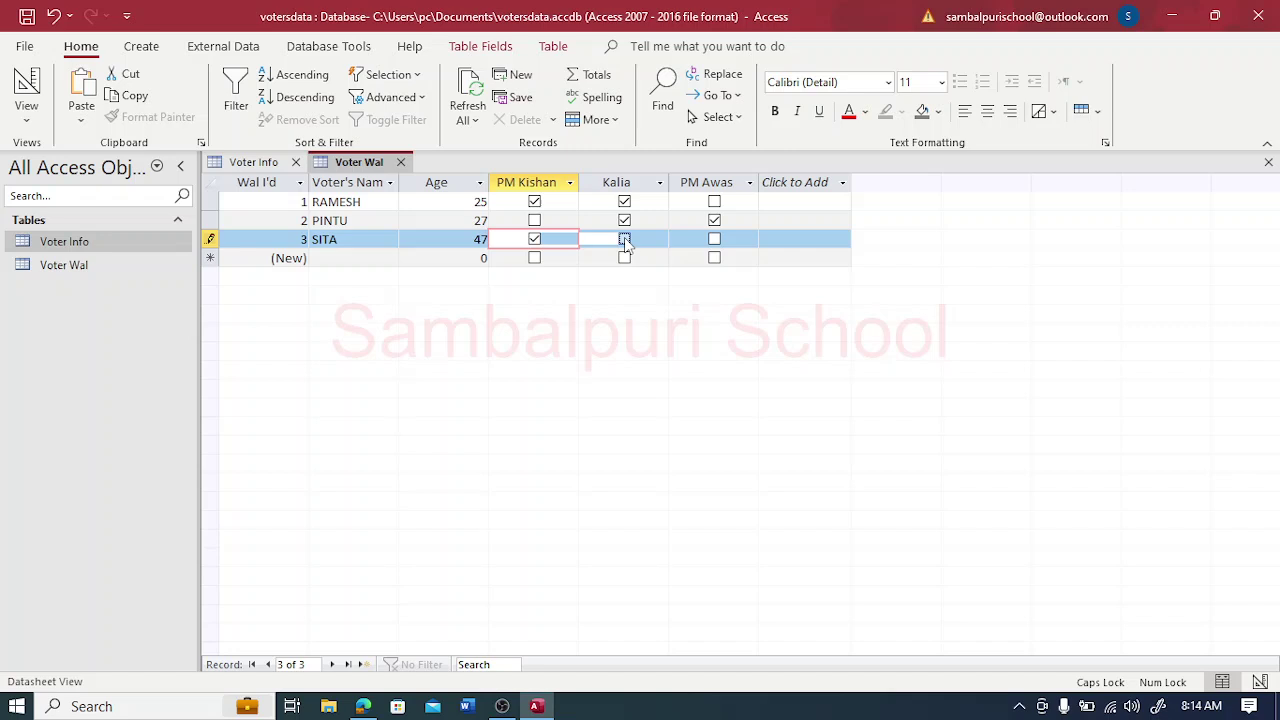
left_click(714, 242)
Step: Add the fourth voter's name with age 65 to Voter Wal, and toggle that voter's PM Kishan mark
left_click(343, 258)
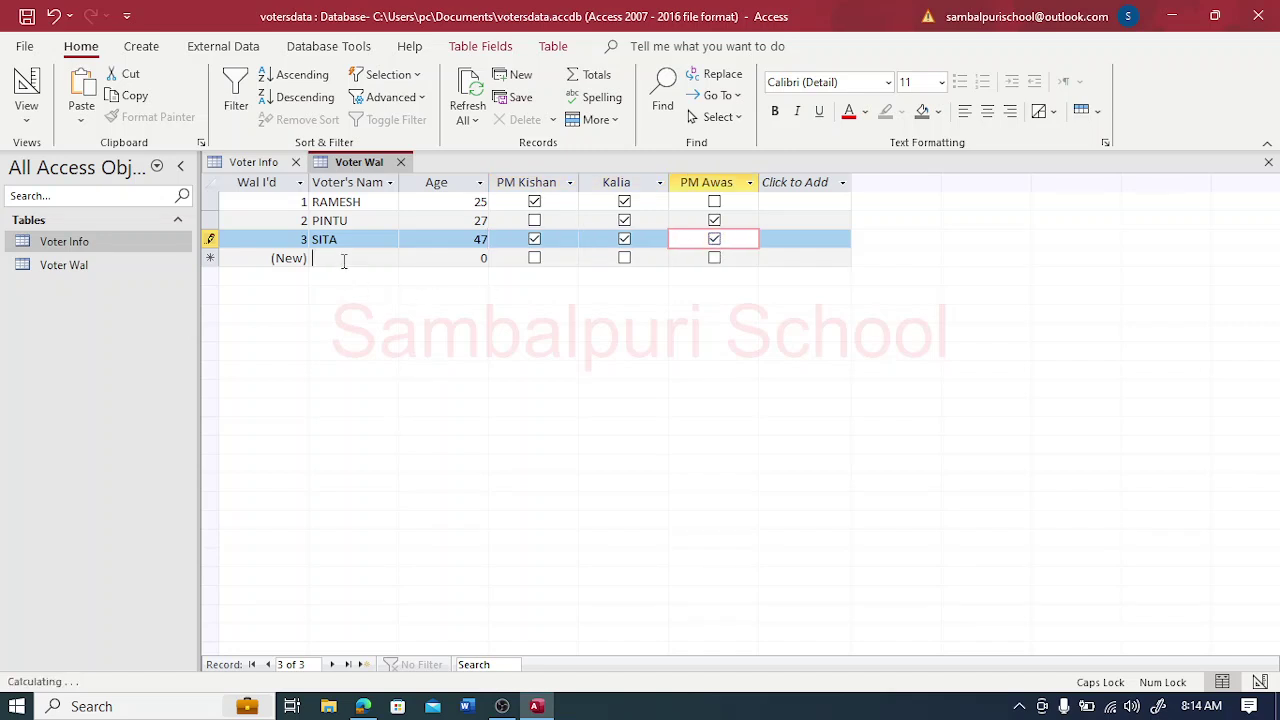
type("SAROJ")
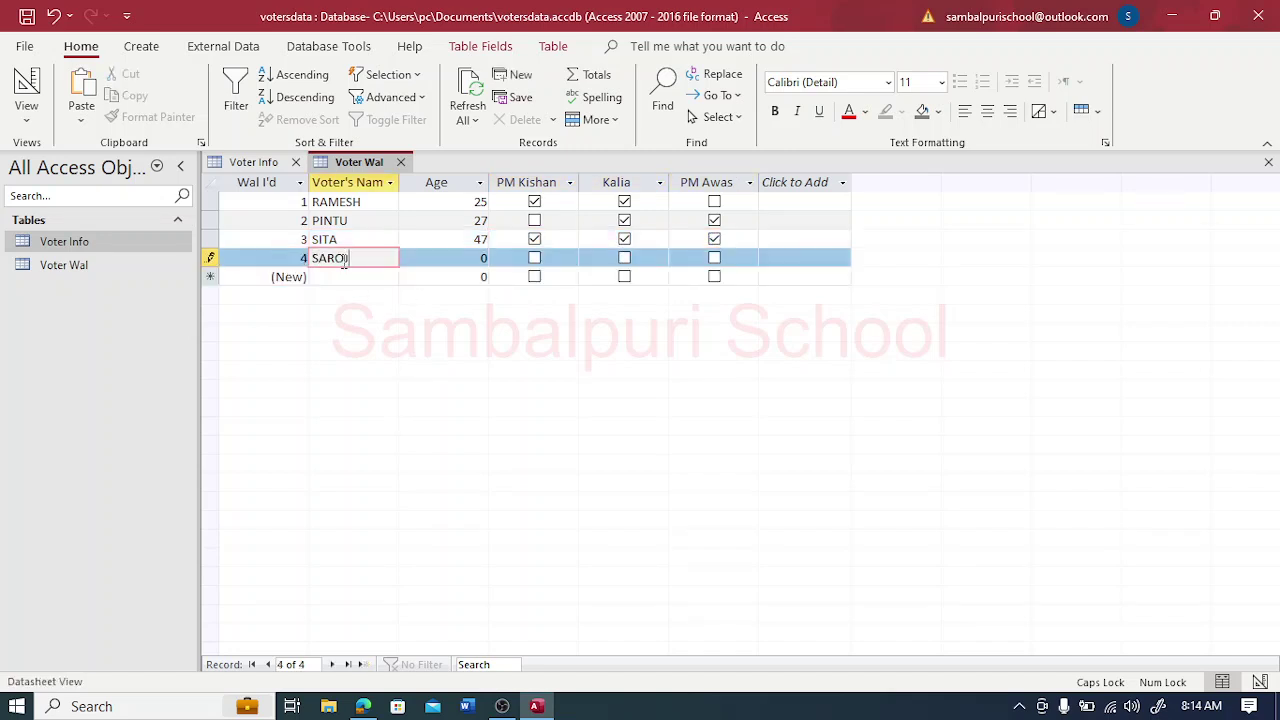
left_click(486, 258)
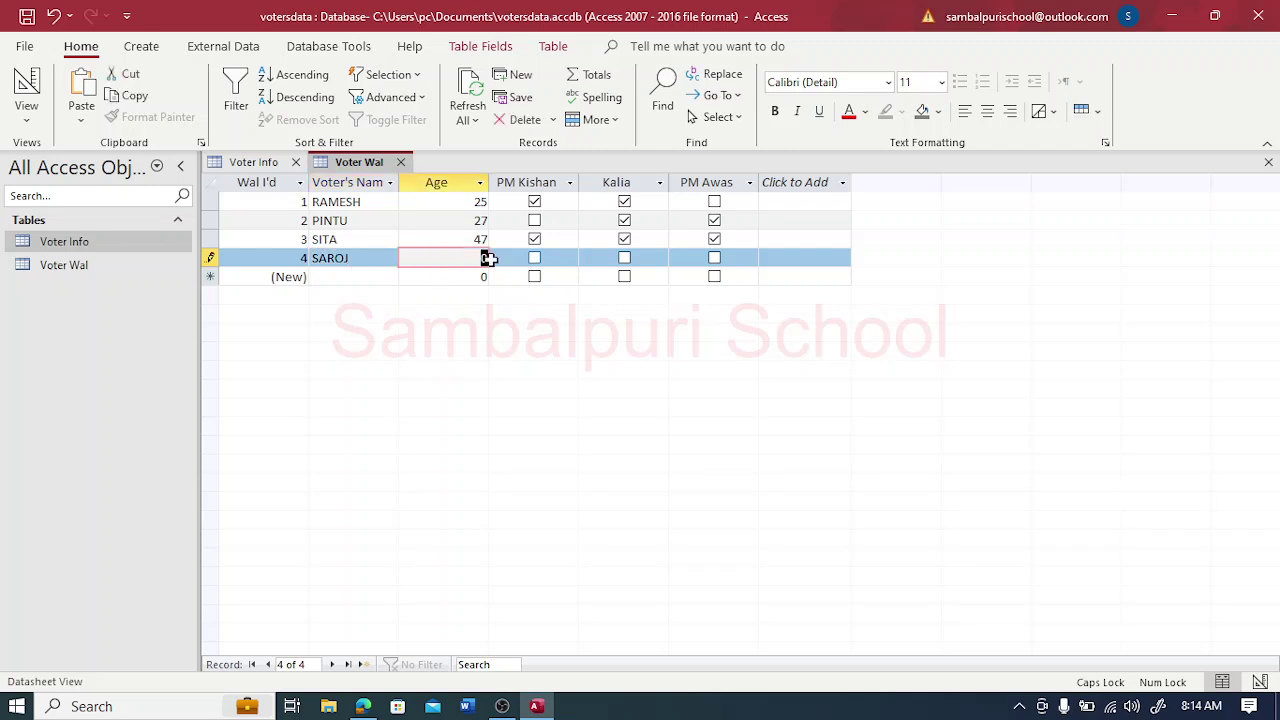
type("65")
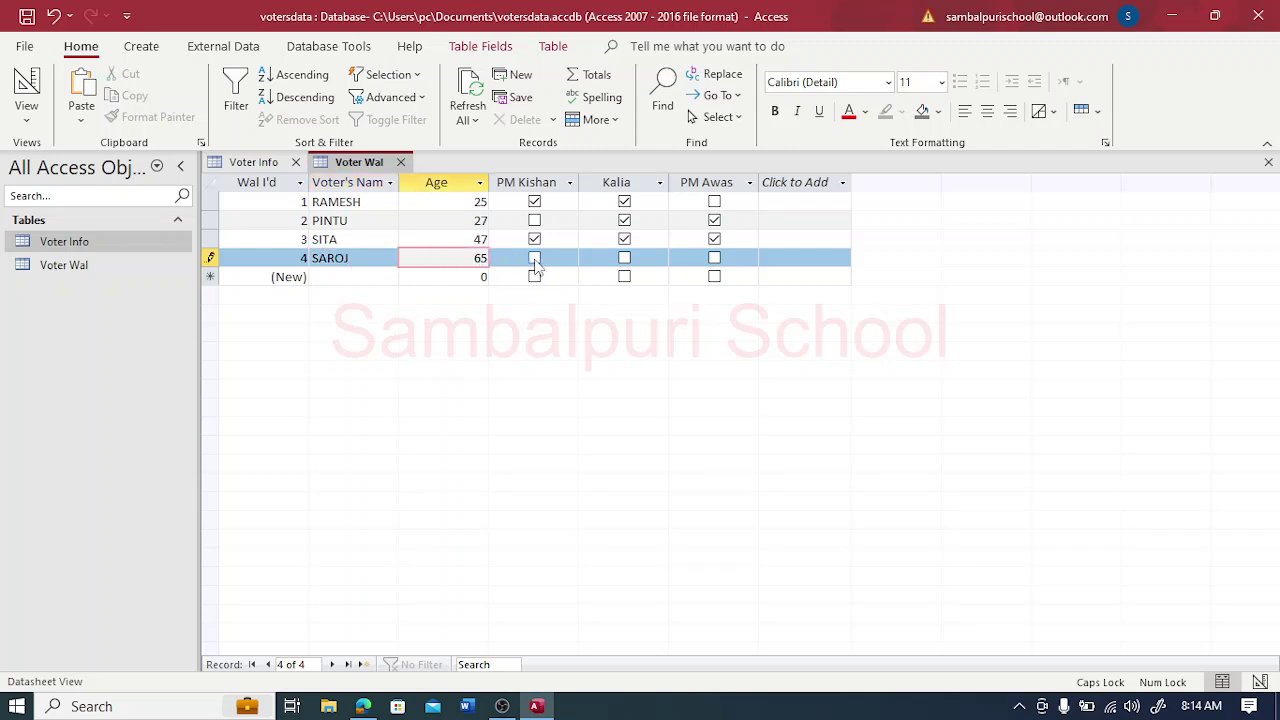
left_click(535, 259)
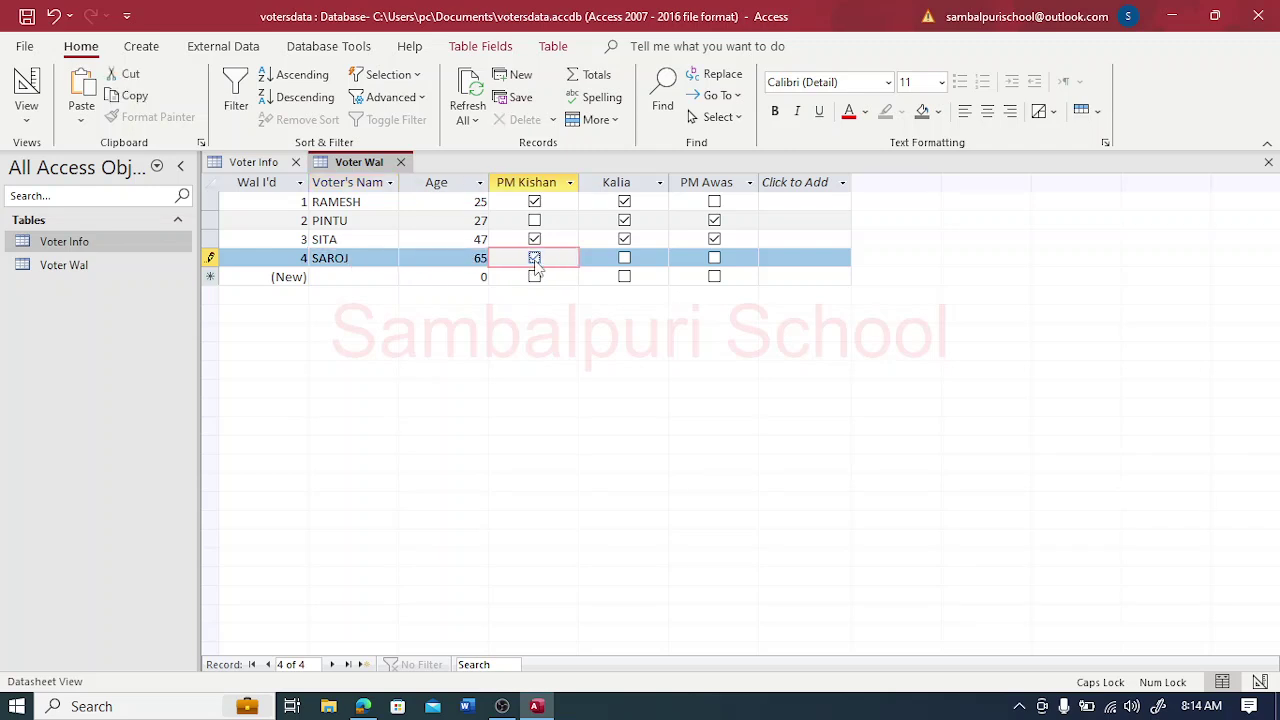
Step: Look up the remaining voter in Voter Info and enter that name in a fifth Voter Wal record
left_click(343, 276)
left_click(245, 162)
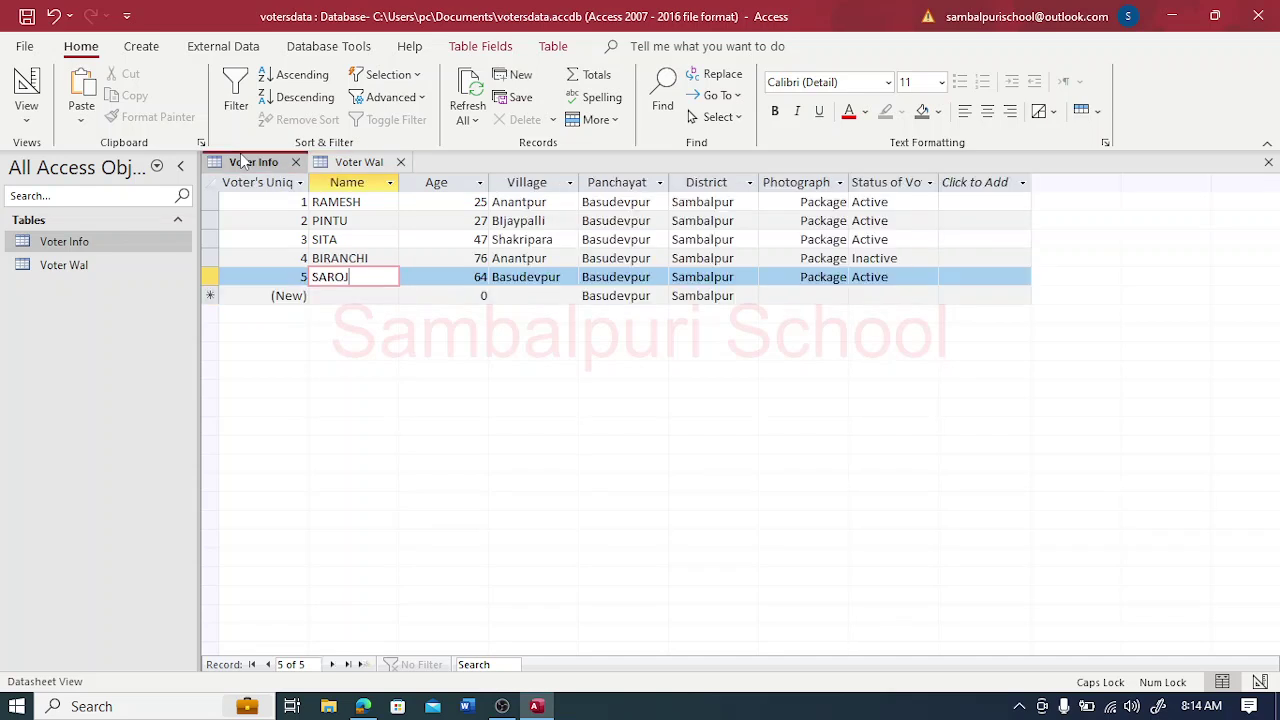
left_click(355, 163)
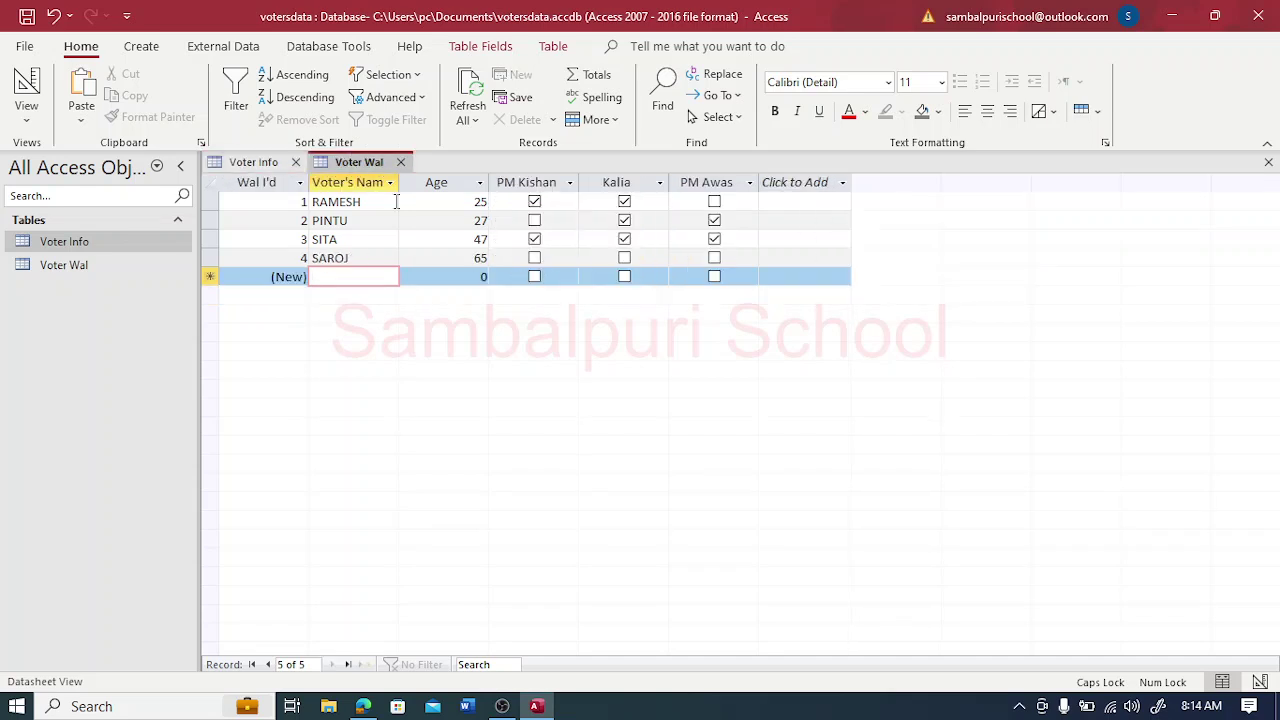
type("BIRANCHI")
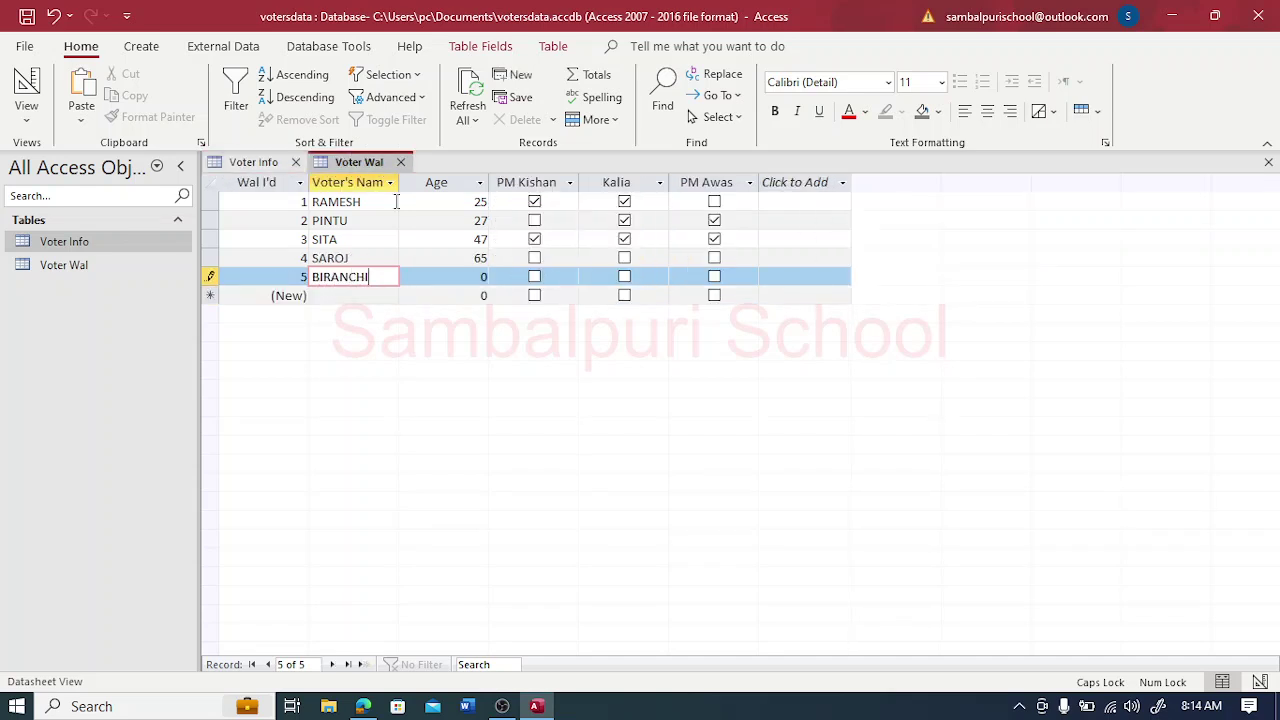
Step: Mark PM Awas and set the age to 74 for the fifth voter, saving the Voter Wal record
left_click(713, 283)
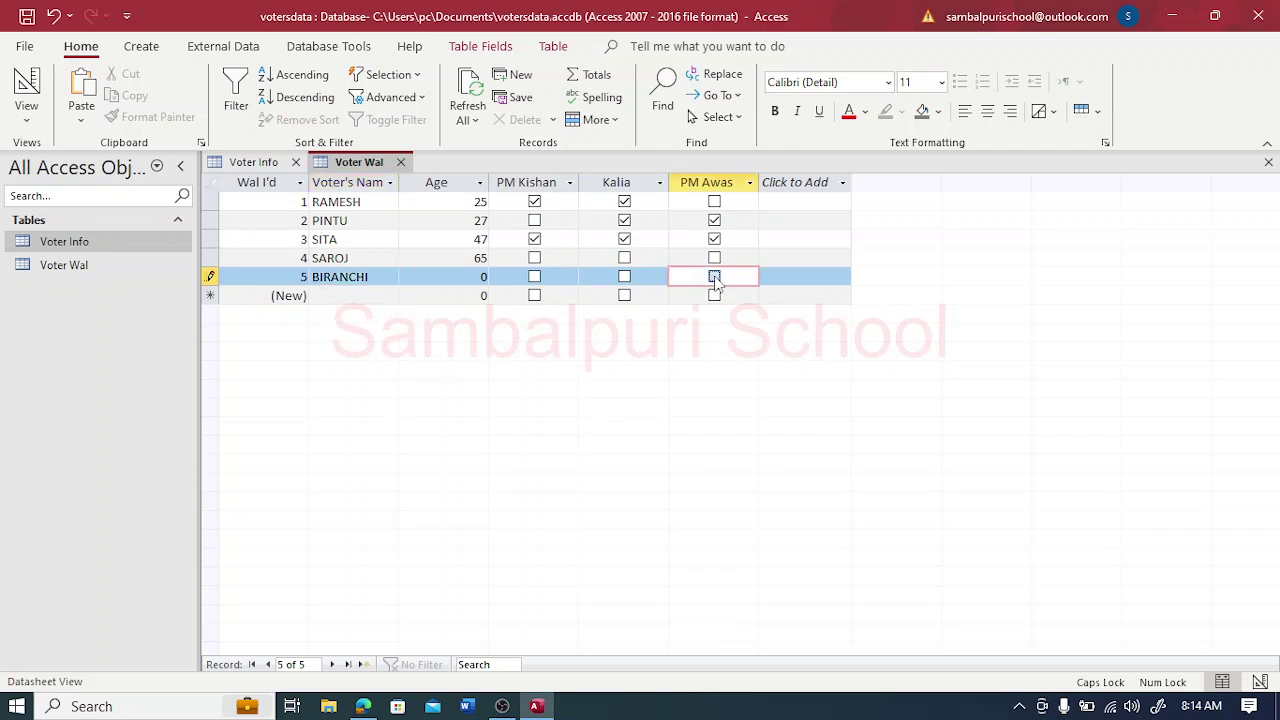
double_click(483, 279)
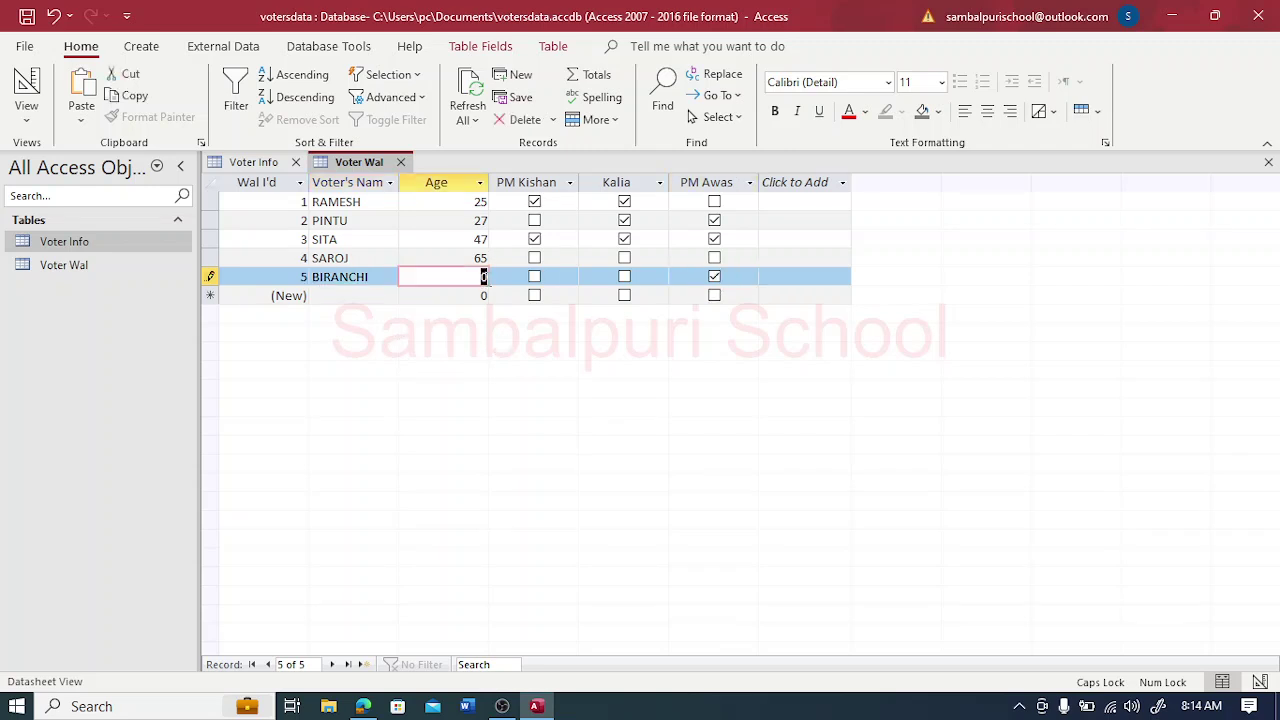
type("74")
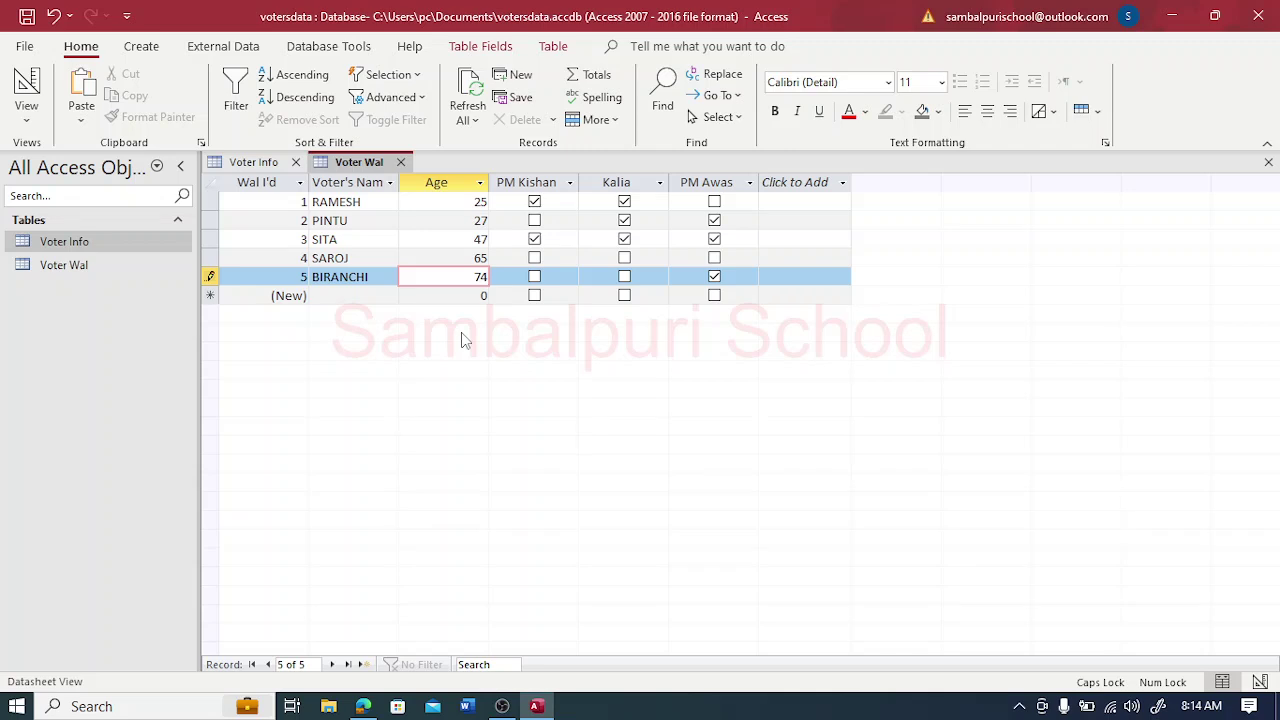
key("shift+Return")
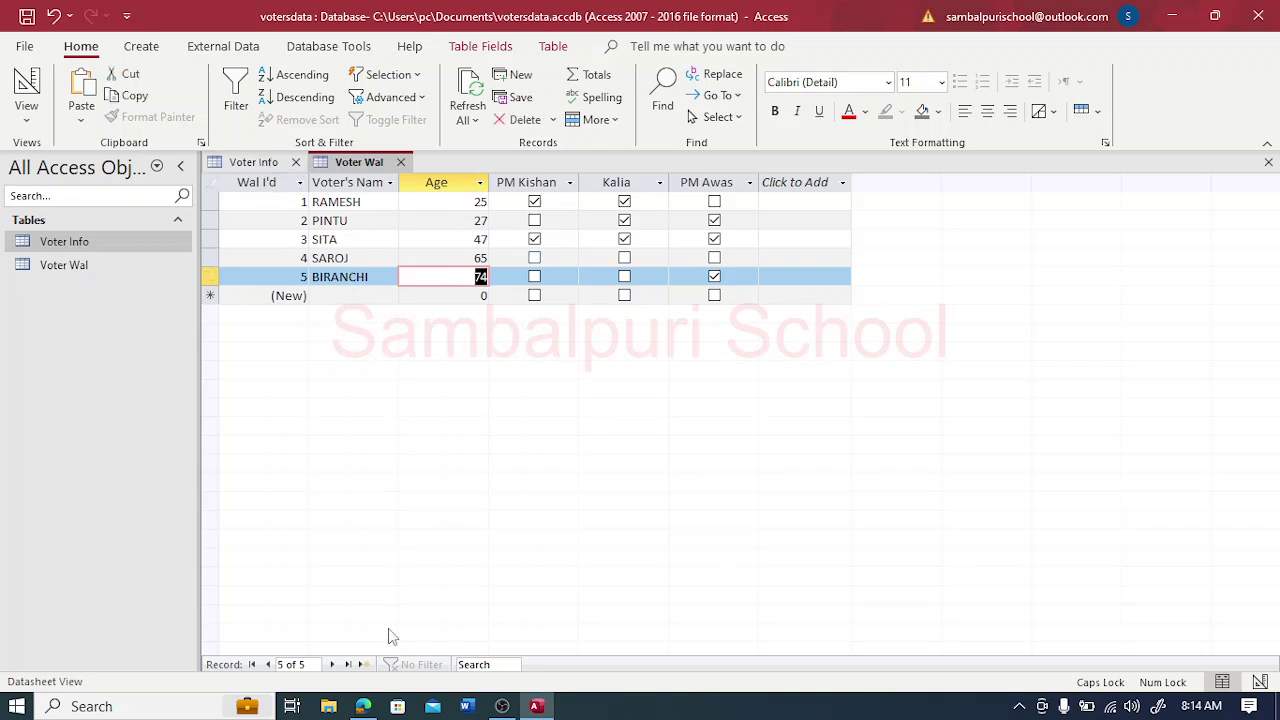
Step: Switch to the assignment PDF in Edge and annotate task 4: circle its number, underline "relationship" and handwrite "Table" beside it
left_click(365, 706)
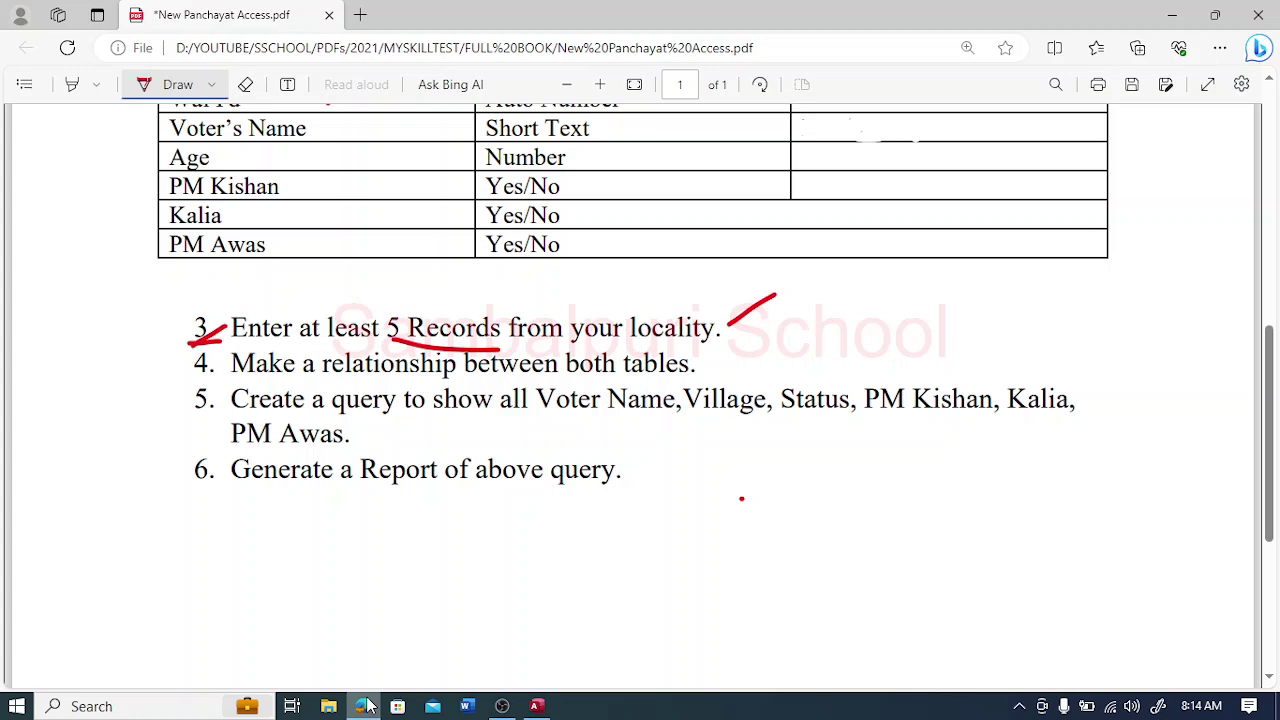
mouse_move(215, 345)
left_mouse_down()
mouse_move(198, 382)
mouse_move(218, 338)
left_mouse_up()
left_click_drag(320, 382, 440, 382)
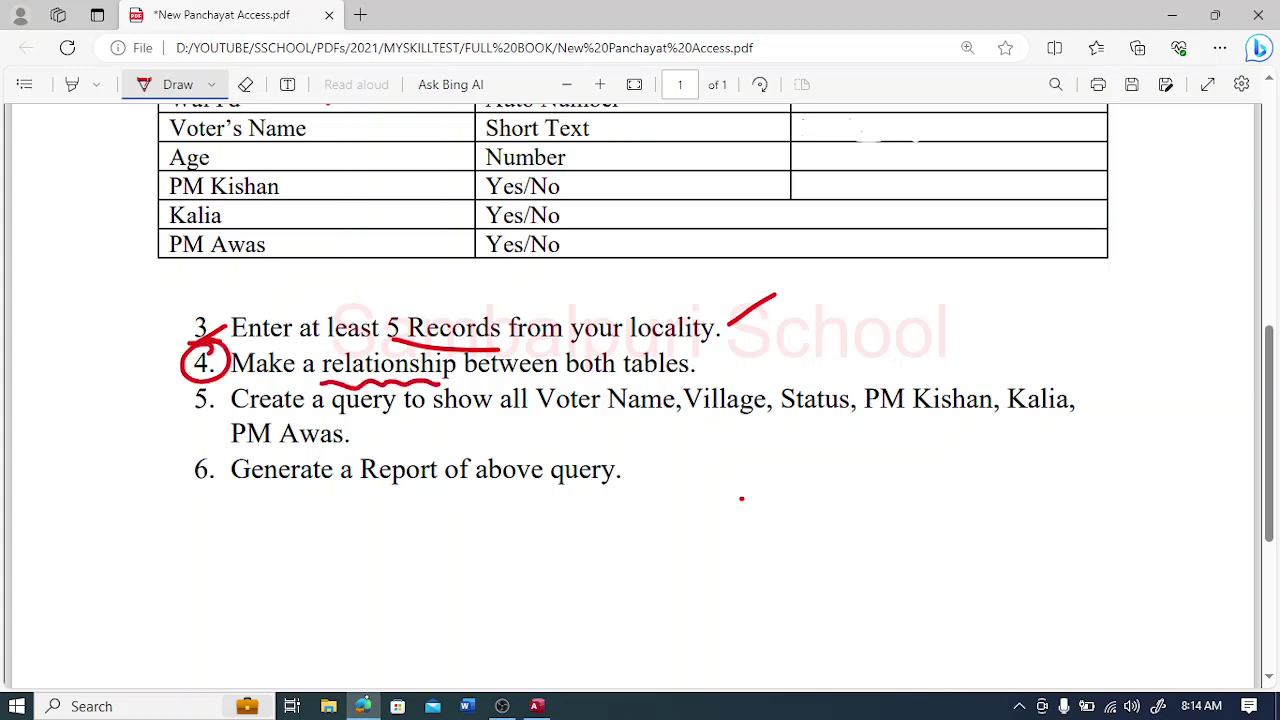
mouse_move(708, 366)
left_mouse_down()
mouse_move(918, 272)
mouse_move(970, 300)
left_mouse_up()
mouse_move(998, 280)
left_mouse_down()
mouse_move(1004, 294)
mouse_move(1044, 286)
left_mouse_up()
left_click_drag(1050, 276, 1162, 260)
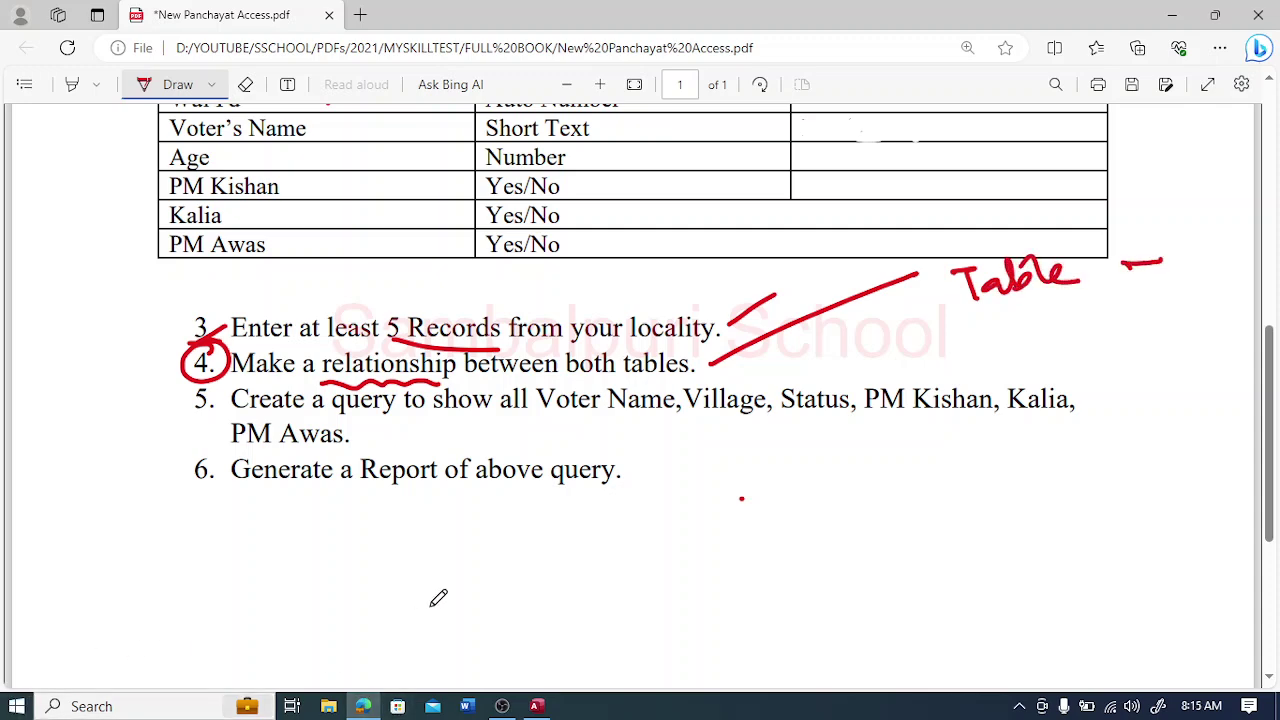
Step: Switch back to Access, dismiss the VBA macro code signing notice and open the database's Relationships layout
left_click(537, 706)
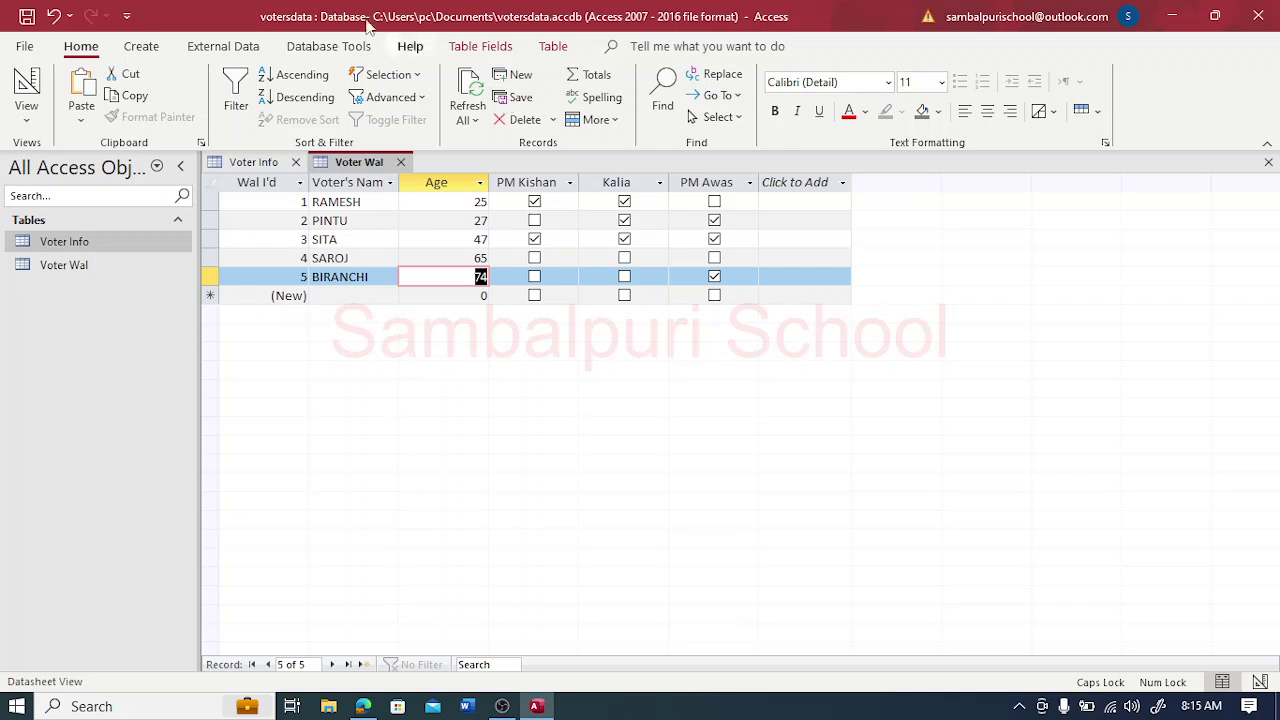
left_click(307, 50)
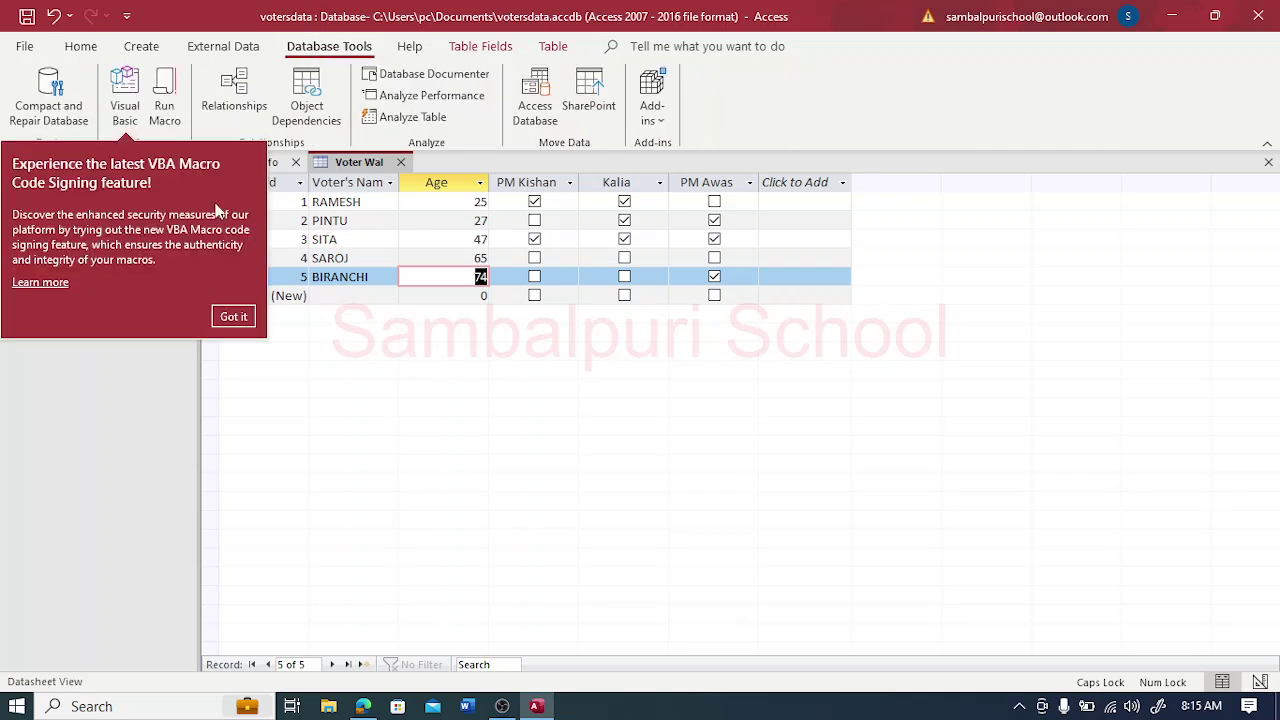
left_click(238, 316)
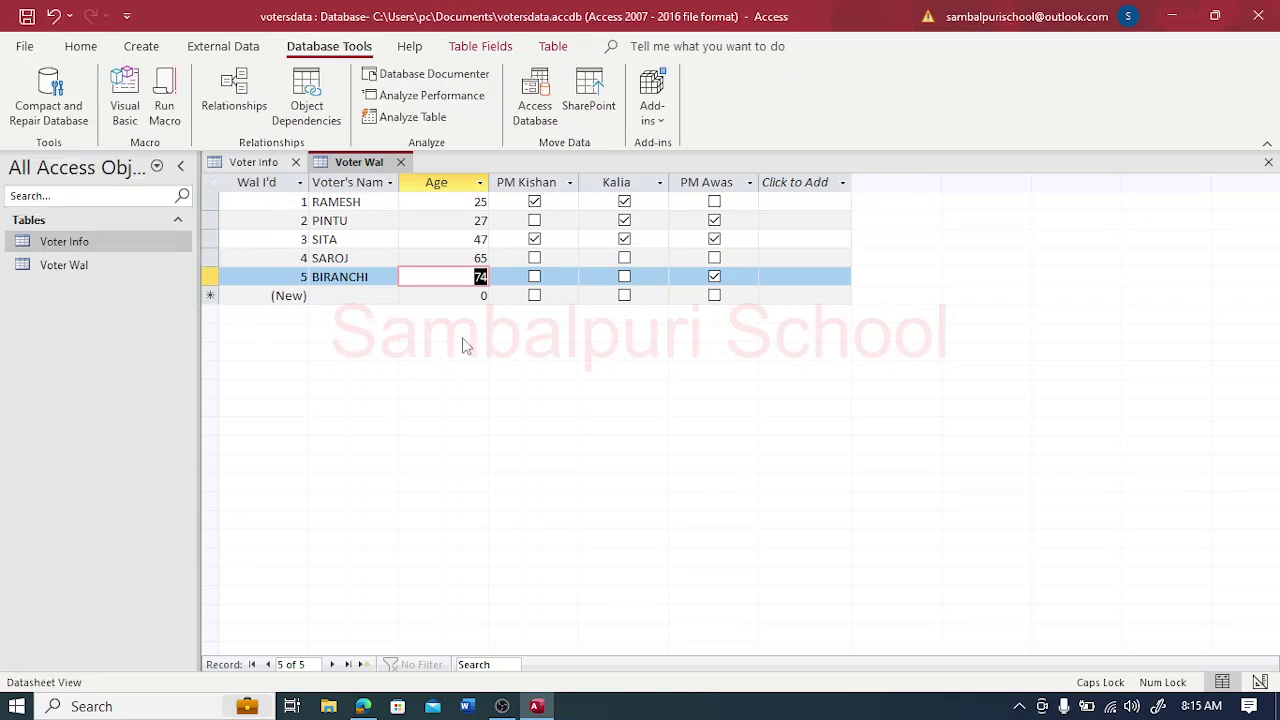
left_click(120, 258)
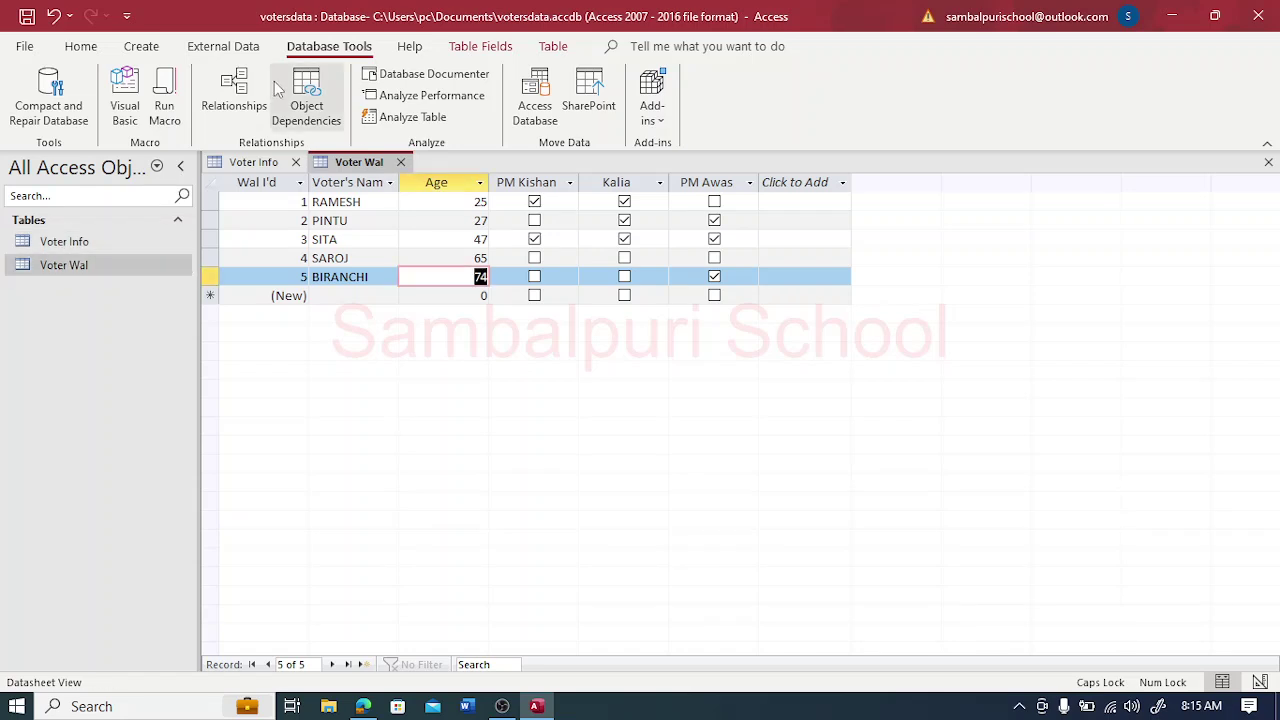
double_click(102, 242)
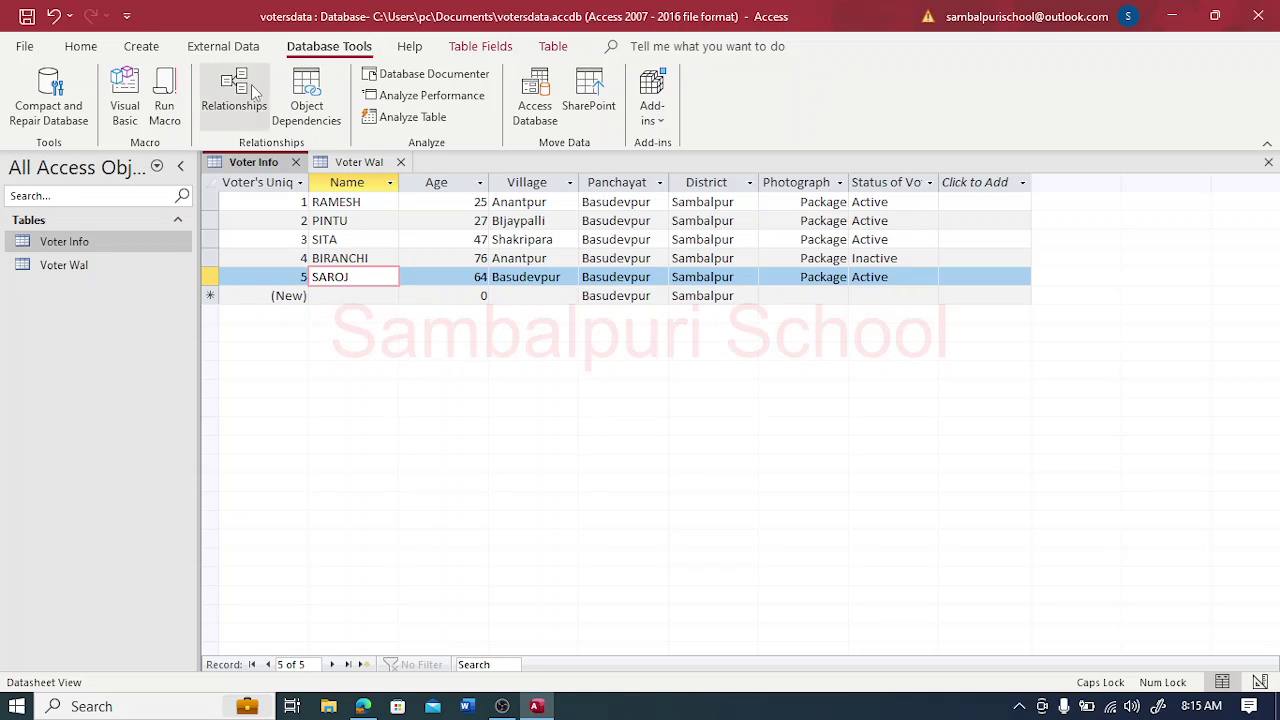
left_click(231, 104)
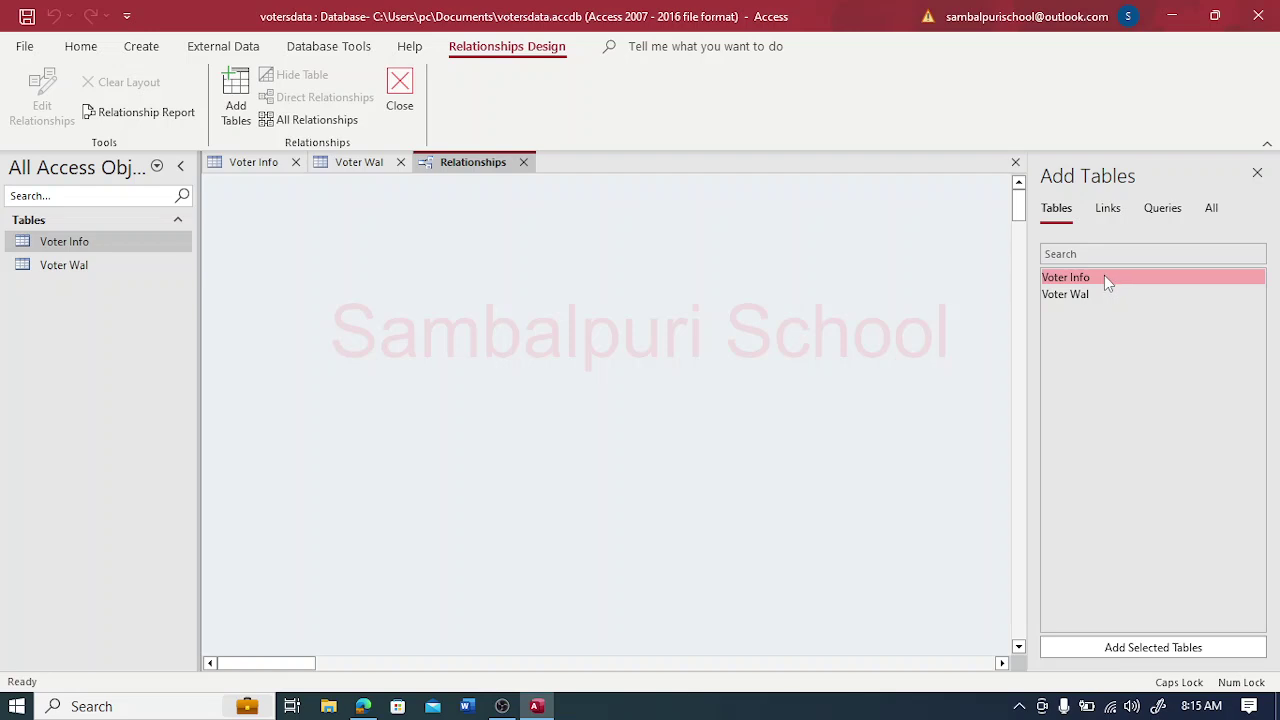
Step: Add the Voter Info and Voter Wal tables to the relationships layout, spacing Voter Wal farther to the right of Voter Info
double_click(1104, 276)
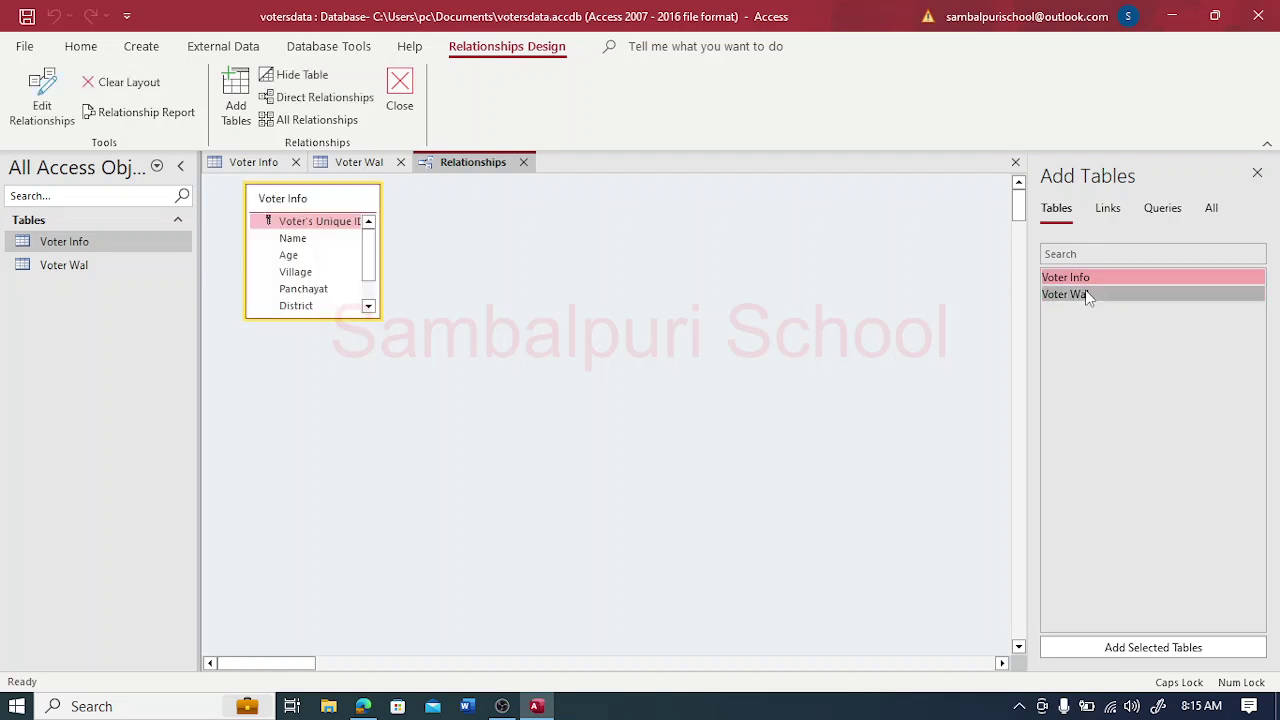
double_click(1071, 297)
left_click_drag(487, 199, 550, 200)
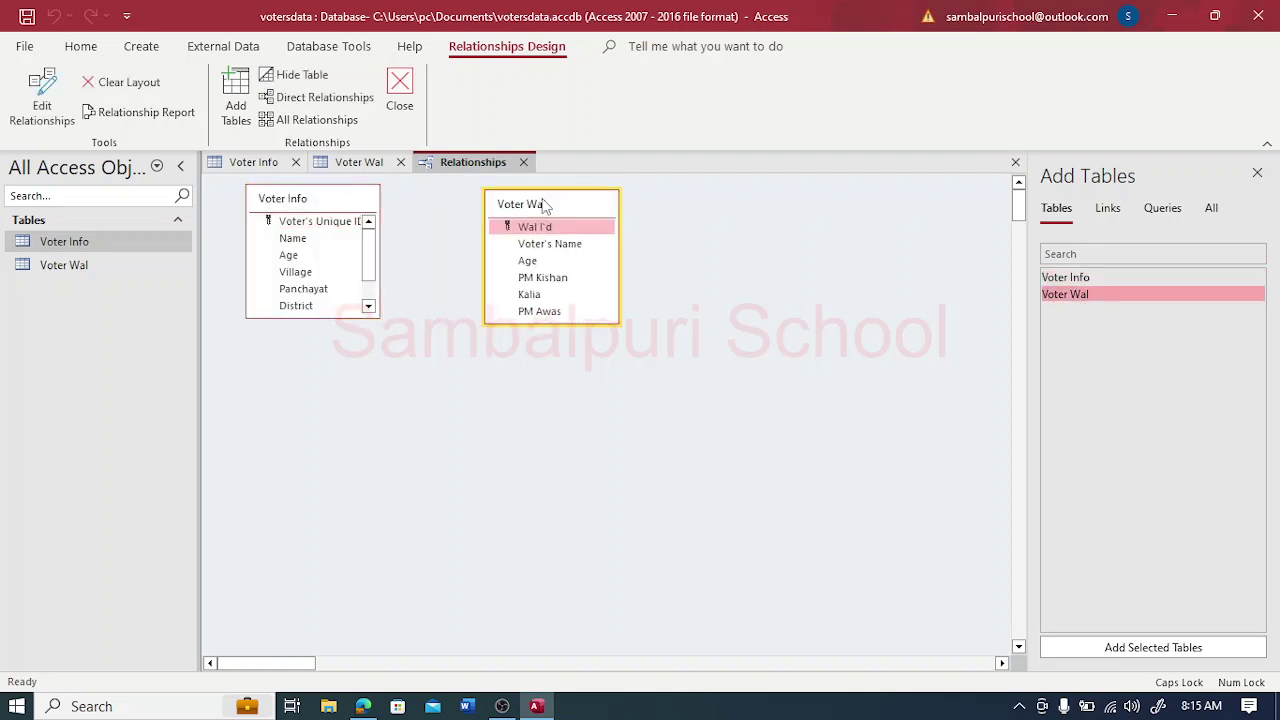
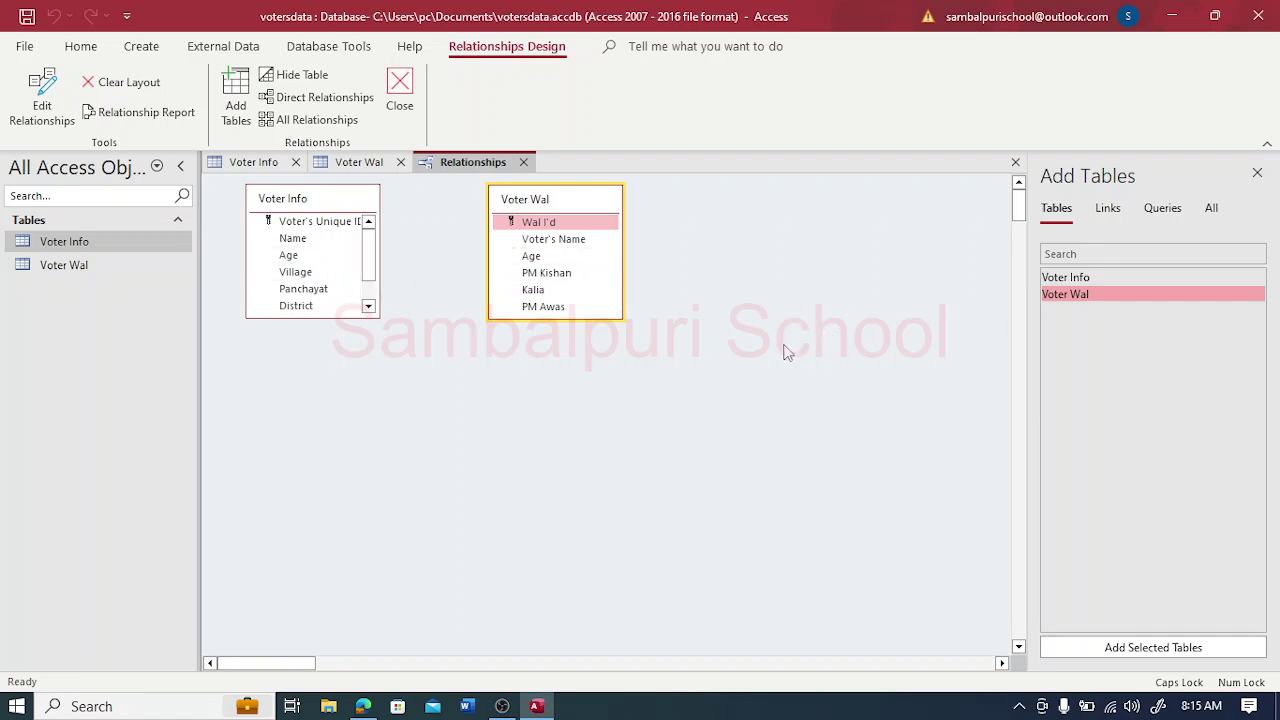
Step: Create a relationship from Name in Voter Info to Voter's Name in Voter Wal, without enforcing referential integrity
left_click(298, 240)
left_click_drag(300, 241, 550, 244)
left_click(292, 239)
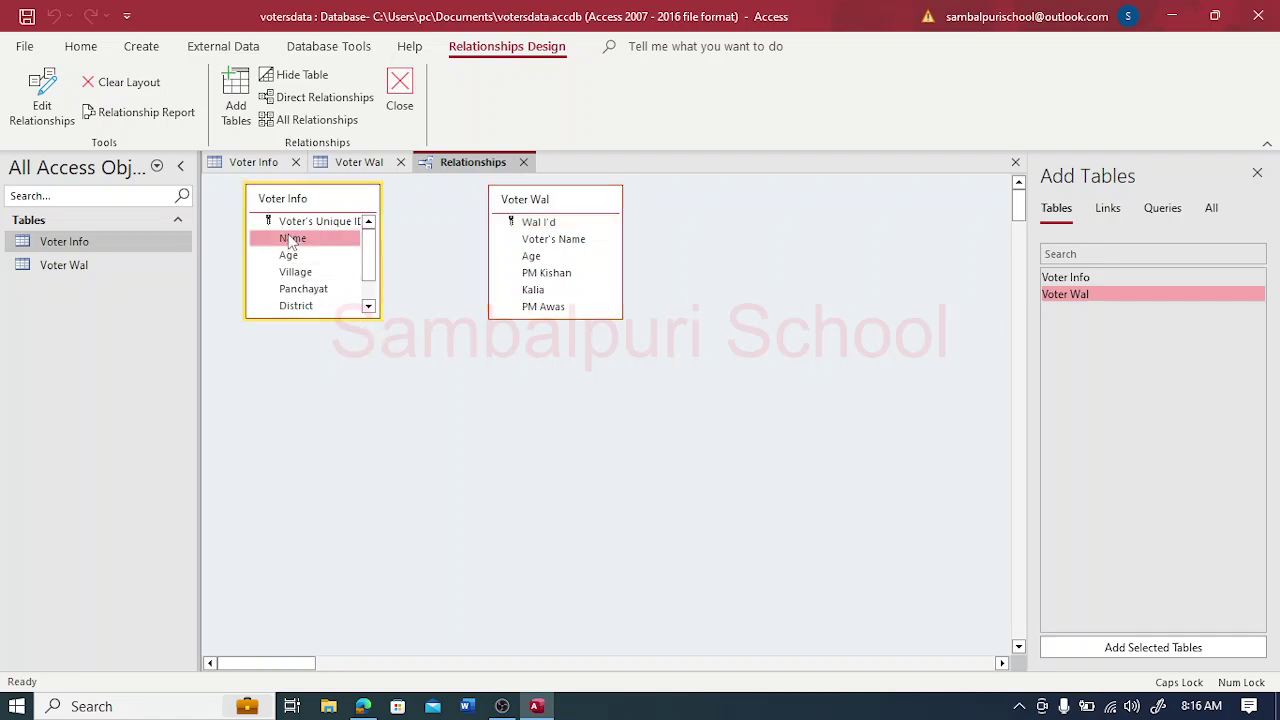
left_click_drag(302, 247, 530, 240)
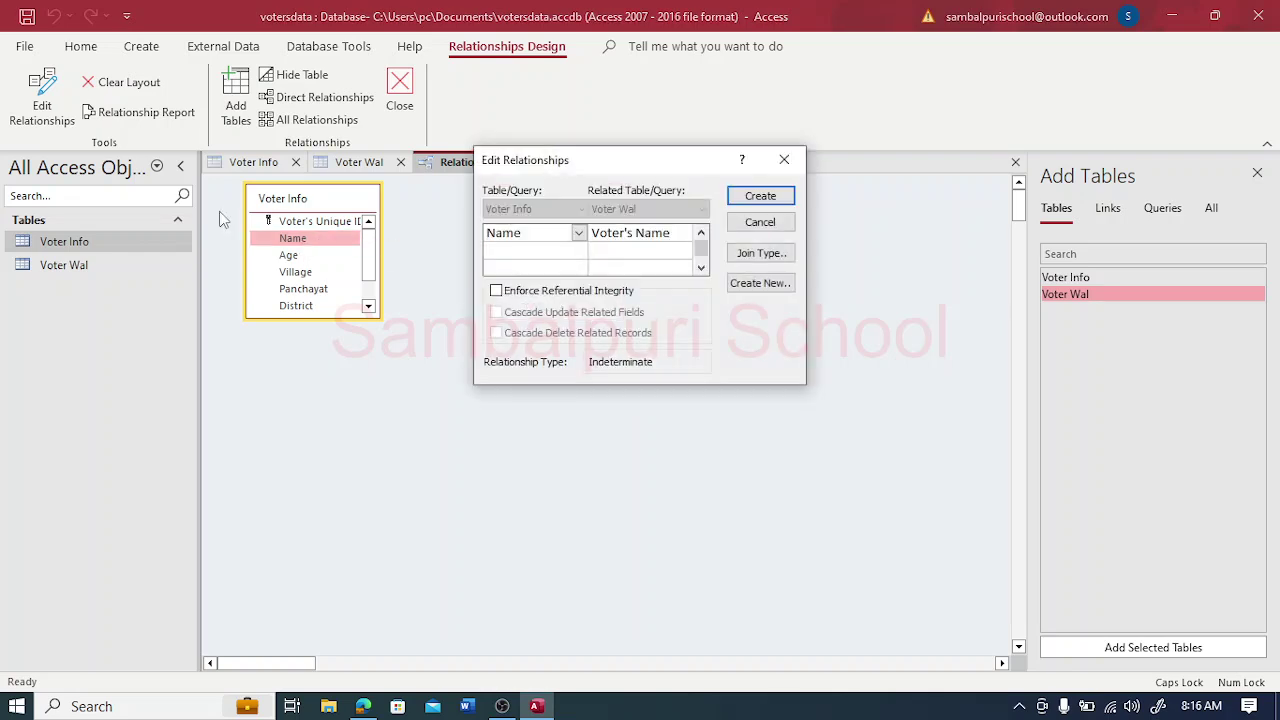
left_click(684, 233)
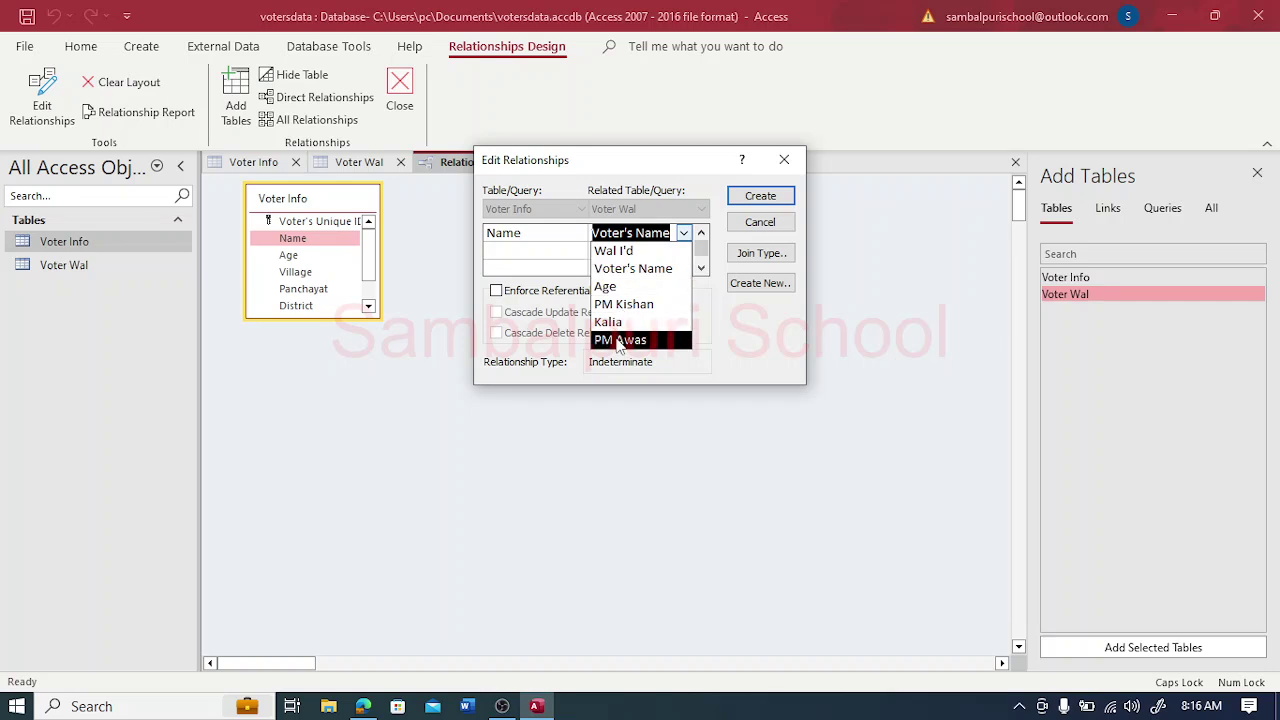
left_click(628, 270)
left_click_drag(547, 170, 552, 388)
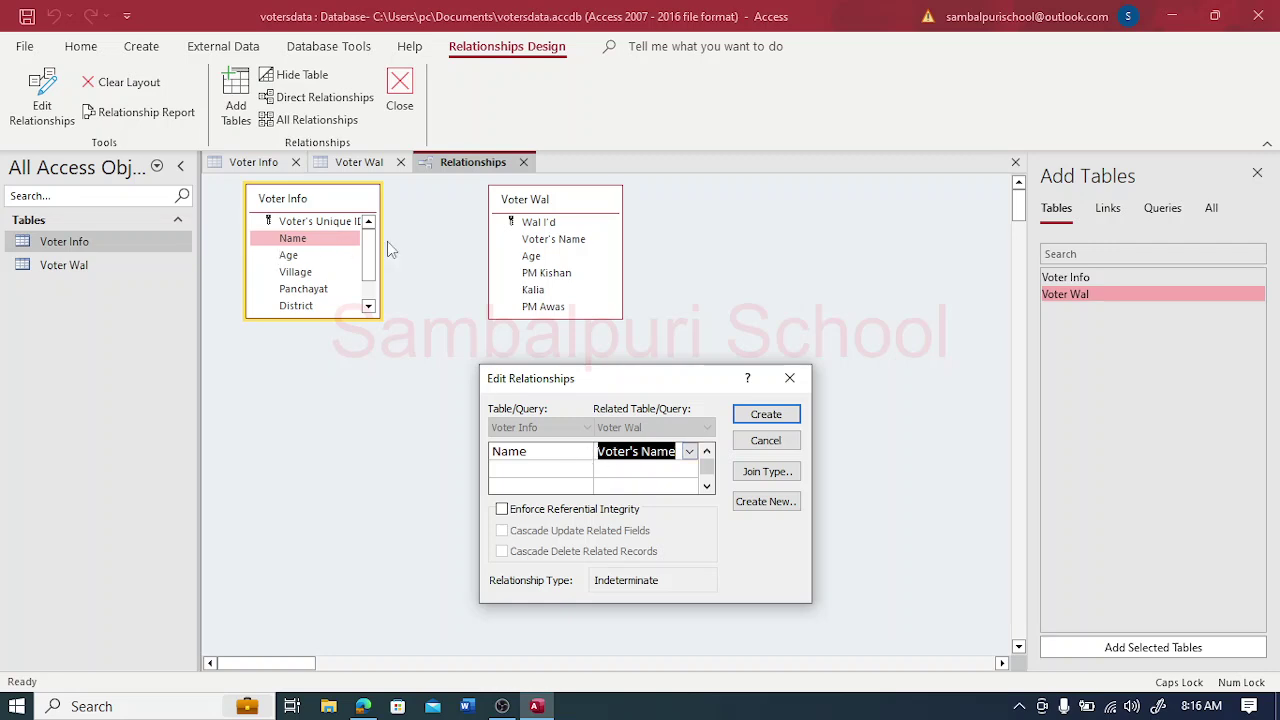
left_click(742, 416)
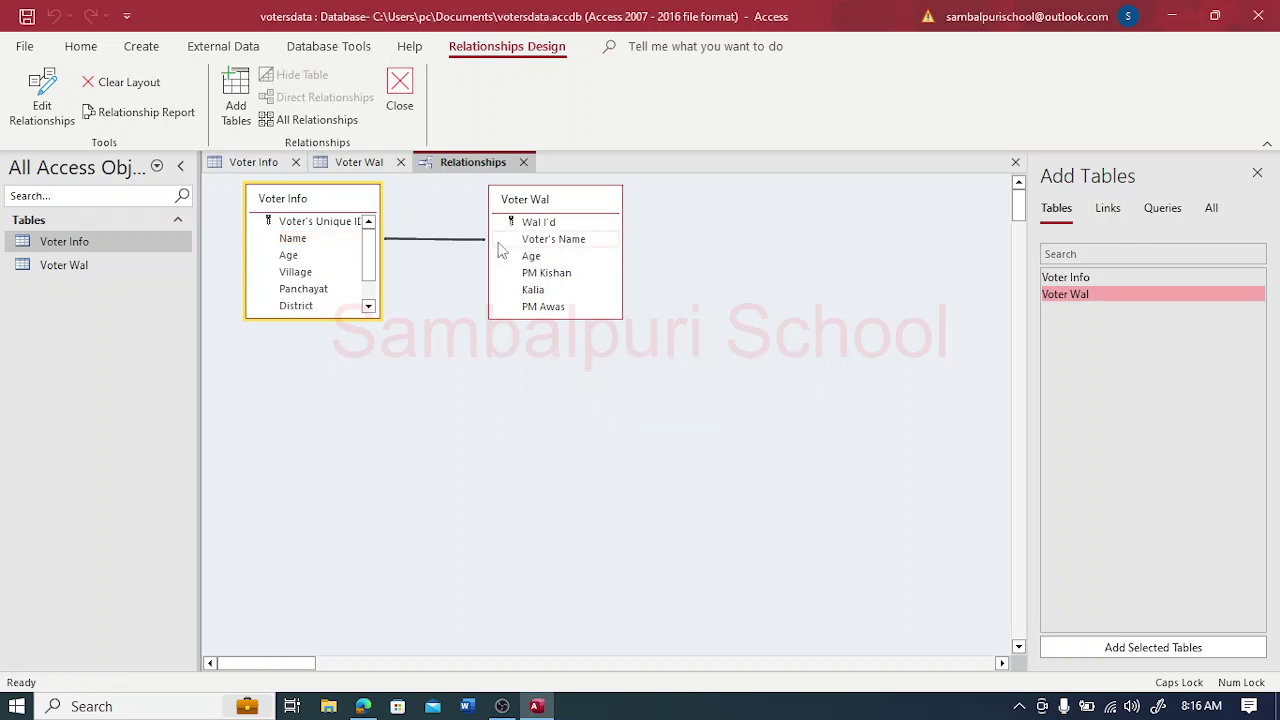
Step: Reposition the Voter Wal table in the relationships layout, placing it slightly lower to the right of Voter Info
left_click_drag(544, 212, 620, 437)
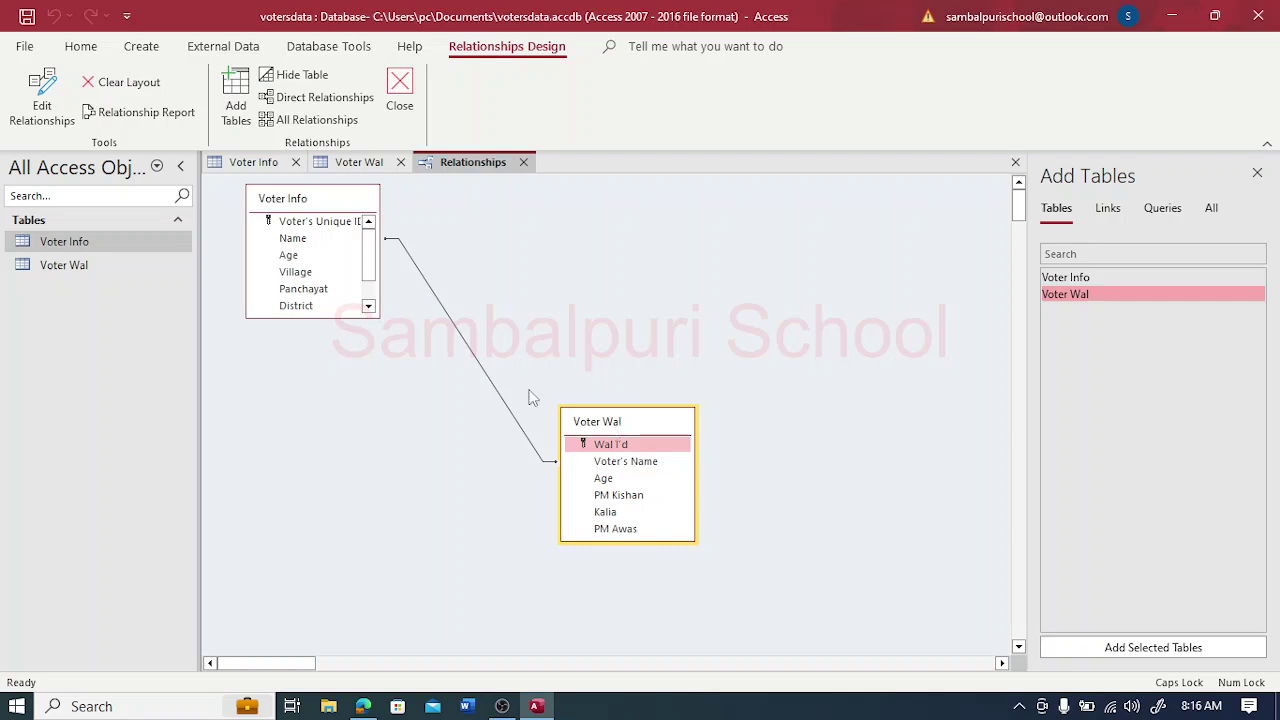
left_click(333, 224)
mouse_move(368, 245)
left_mouse_down()
mouse_move(371, 270)
mouse_move(370, 233)
left_mouse_up()
left_click_drag(622, 430, 532, 248)
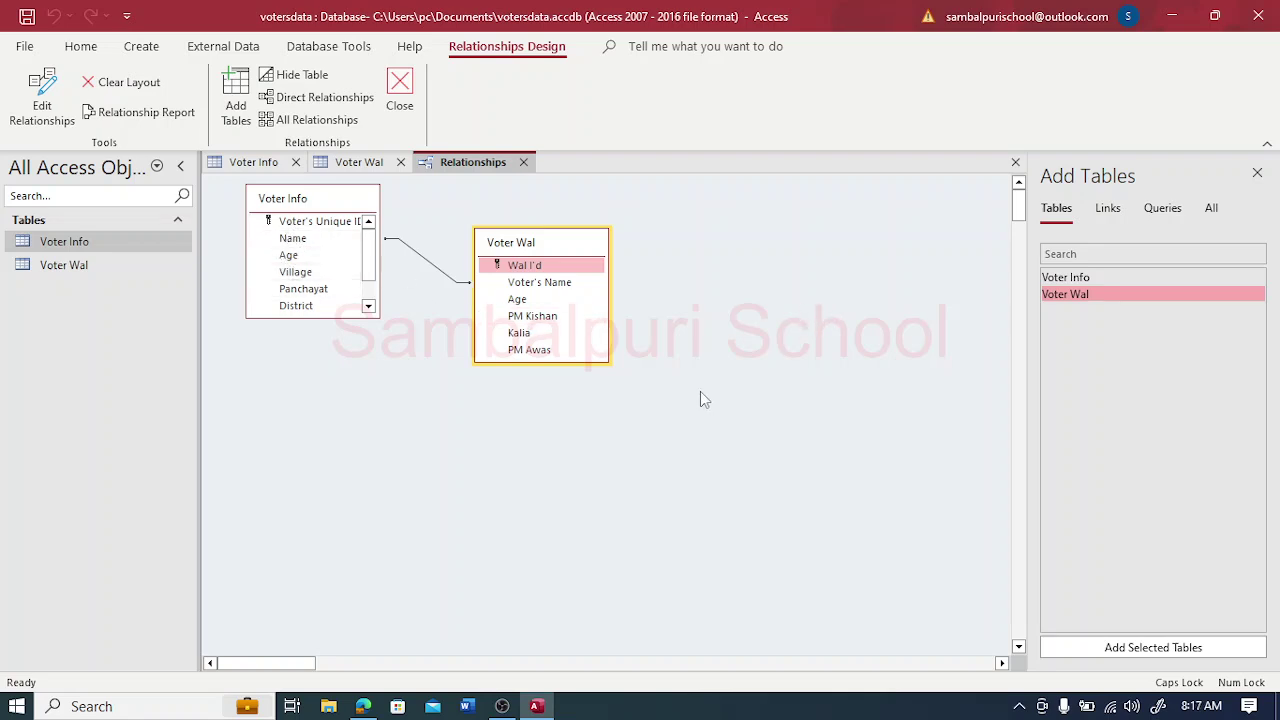
Step: Switch to the assignment PDF in Edge and mark item 5, underlining Voter Name, Village and Status and ticking PM Kishan, Kalia and PM Awas
left_click(363, 706)
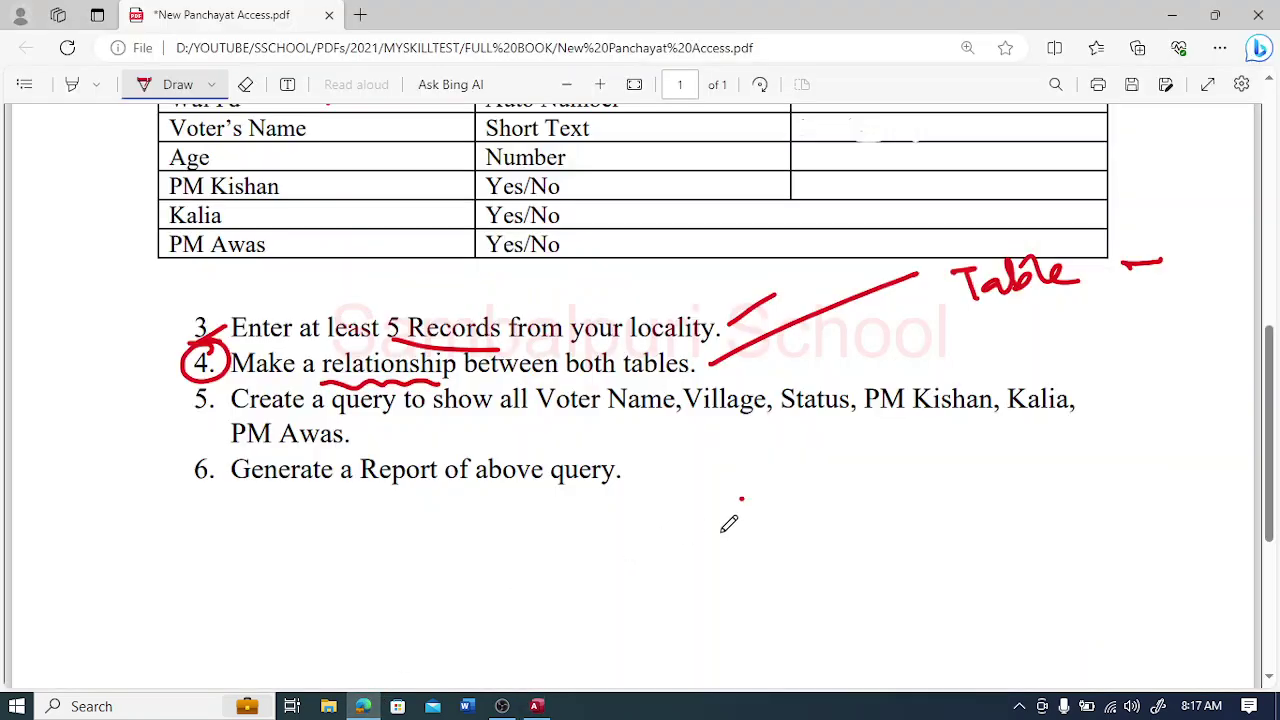
left_click_drag(188, 416, 208, 414)
left_click_drag(498, 418, 845, 430)
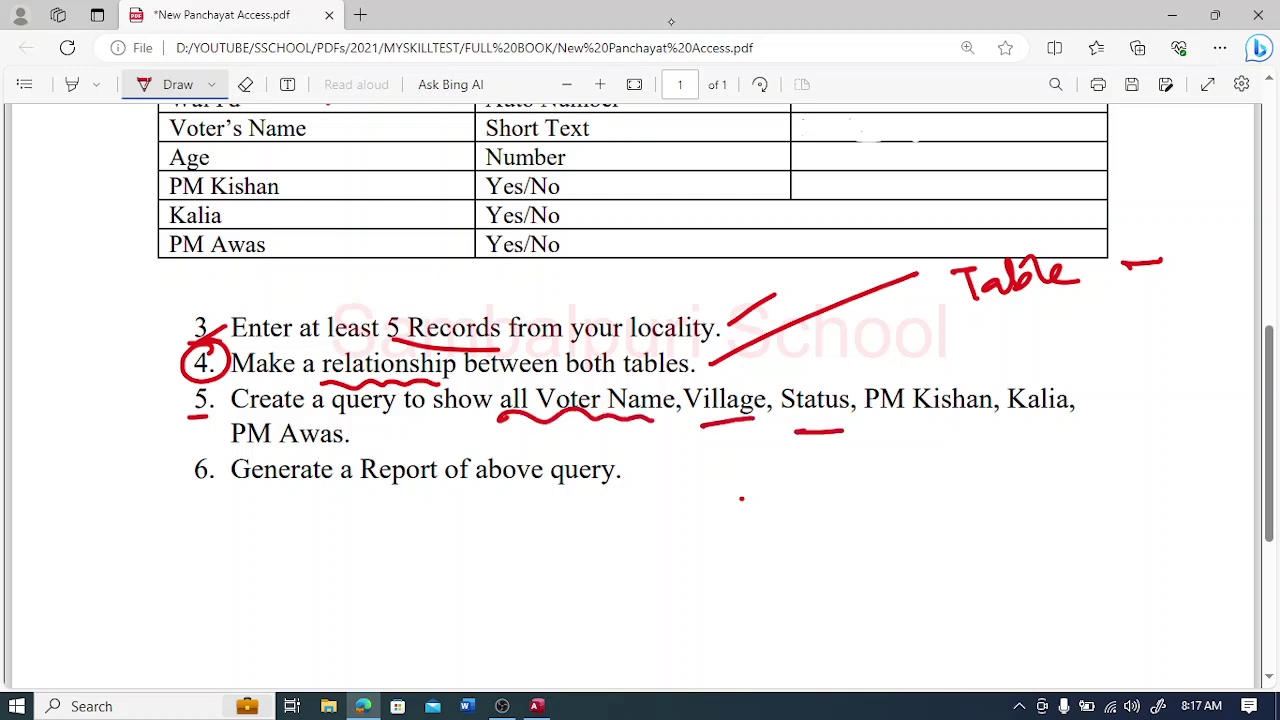
left_click_drag(925, 376, 988, 354)
left_click_drag(1013, 372, 1080, 362)
left_click_drag(366, 438, 404, 424)
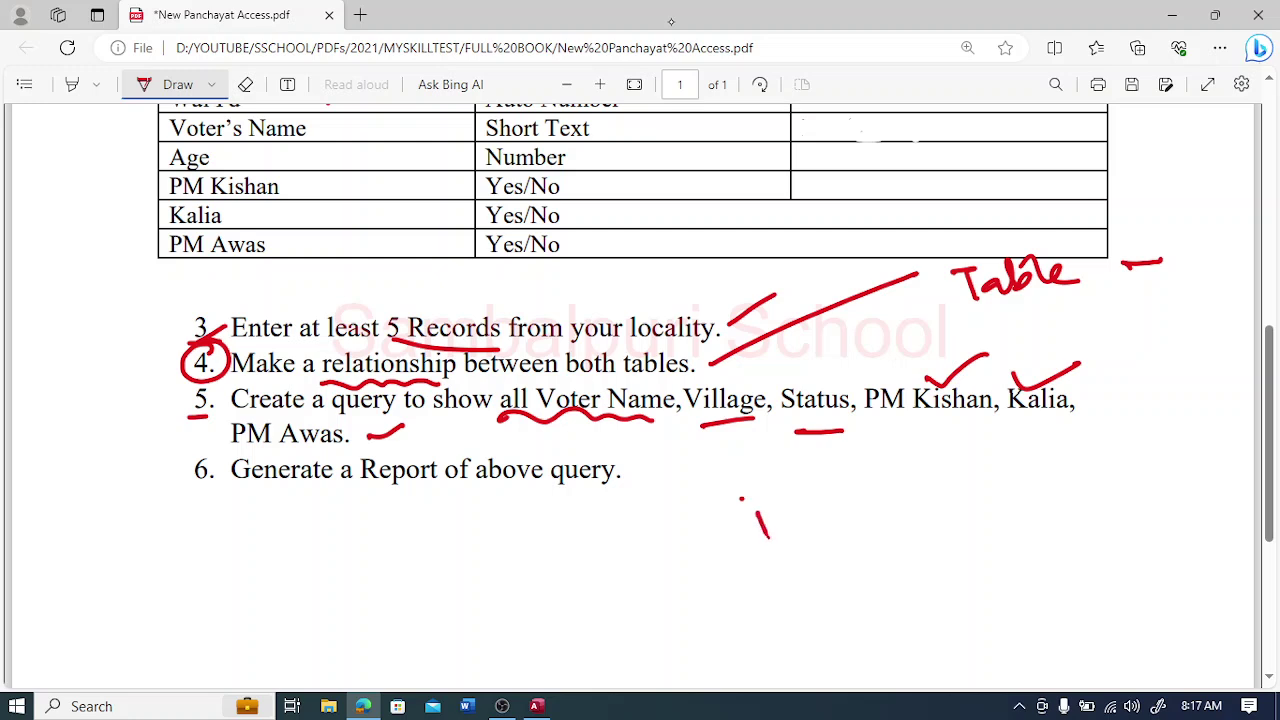
Step: Handwrite the query's column order below item 5 as "Name - Vill - St -" followed by tick marks
mouse_move(762, 535)
left_mouse_down()
mouse_move(795, 510)
mouse_move(884, 505)
left_mouse_up()
left_click(898, 503)
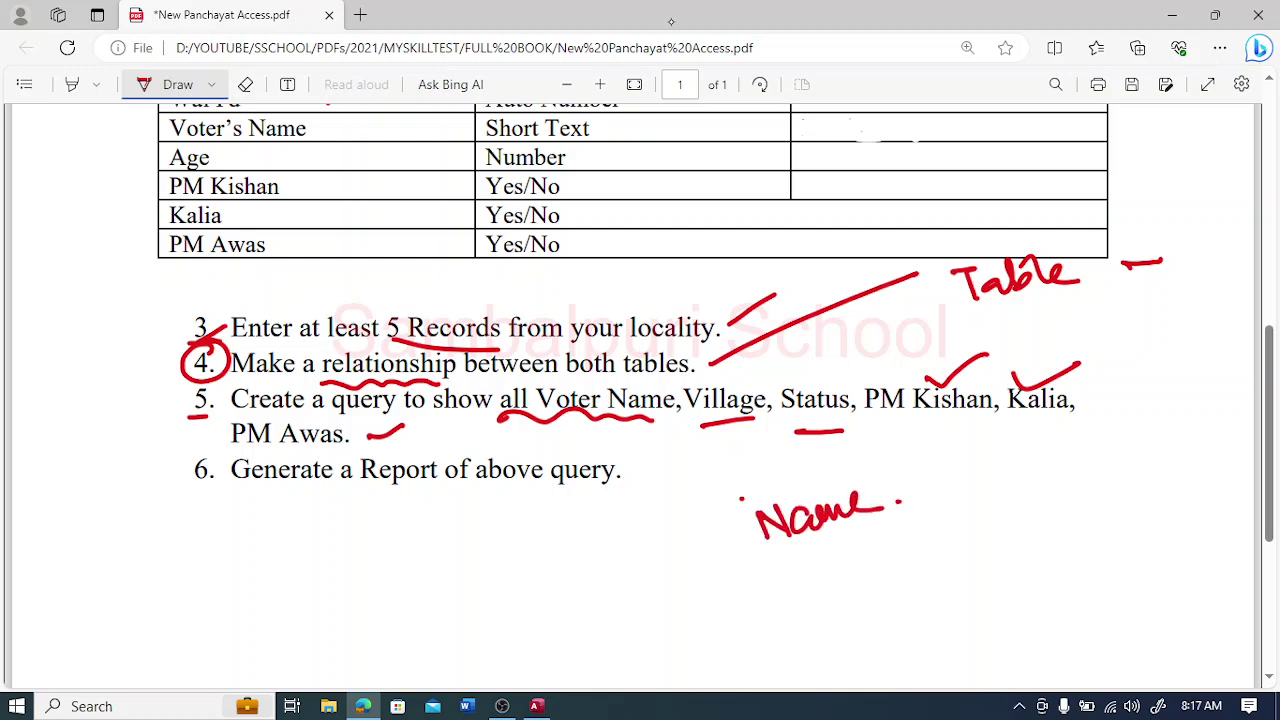
left_click_drag(957, 467, 1090, 452)
left_click_drag(1150, 420, 1205, 398)
left_click_drag(1210, 412, 1250, 401)
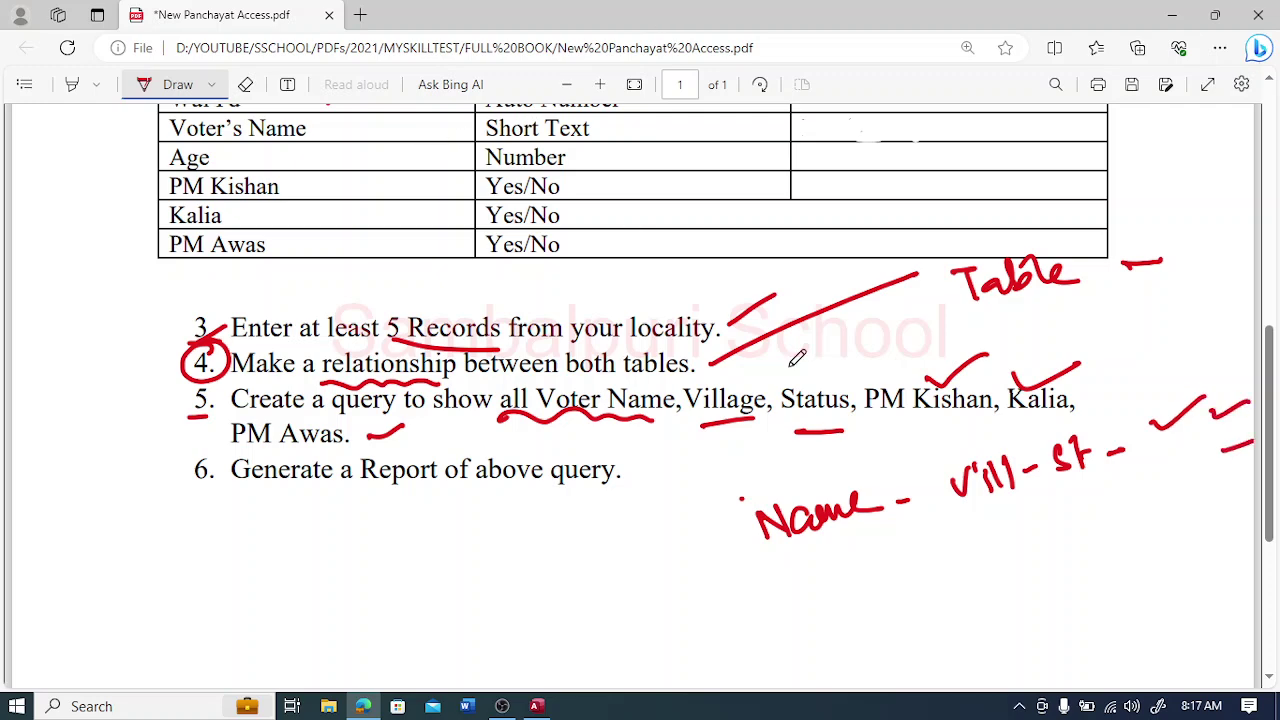
Step: Switch back to Access, start a new query design with the Voter Info and Voter Wal tables, and move Voter Wal away from Voter Info
left_click(536, 706)
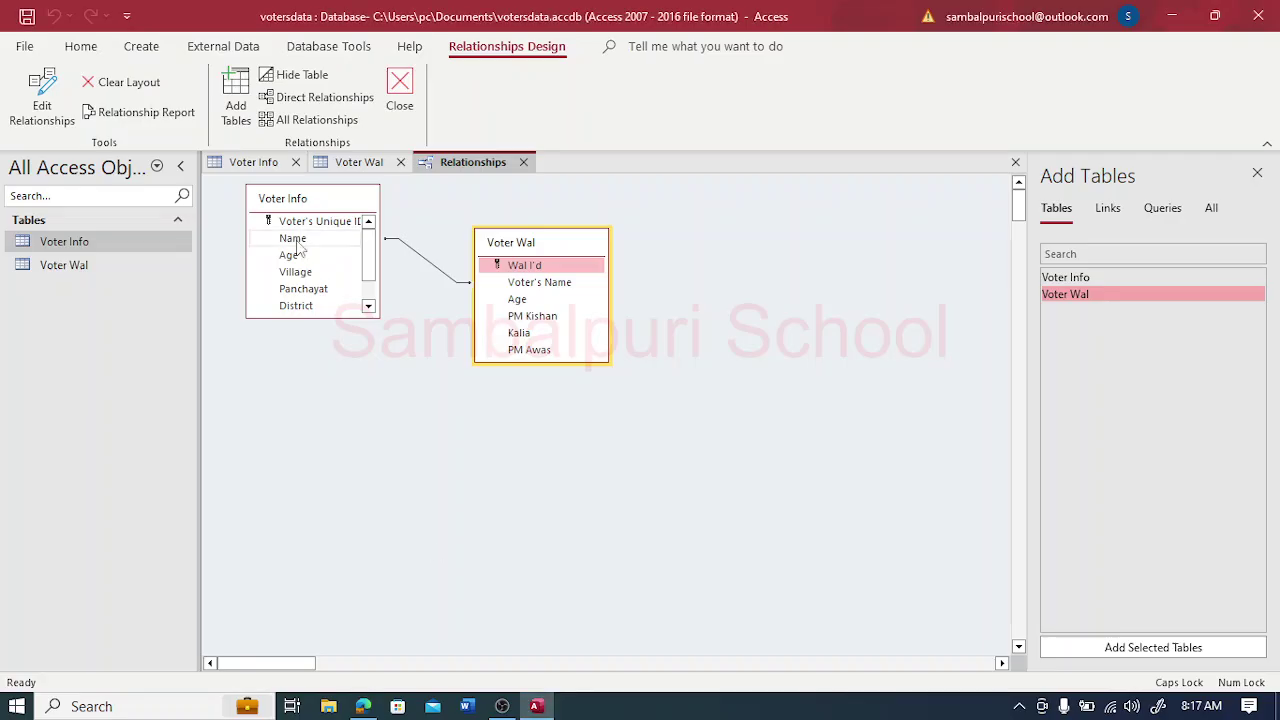
left_click(141, 46)
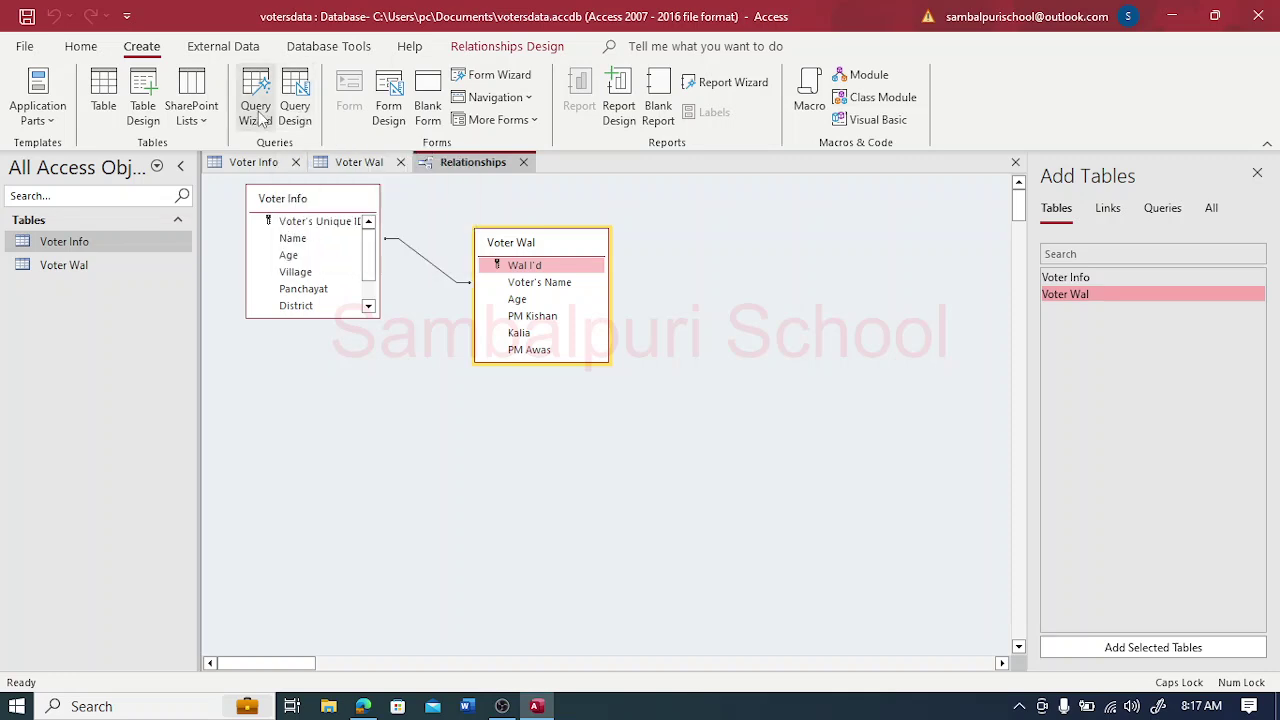
left_click(303, 112)
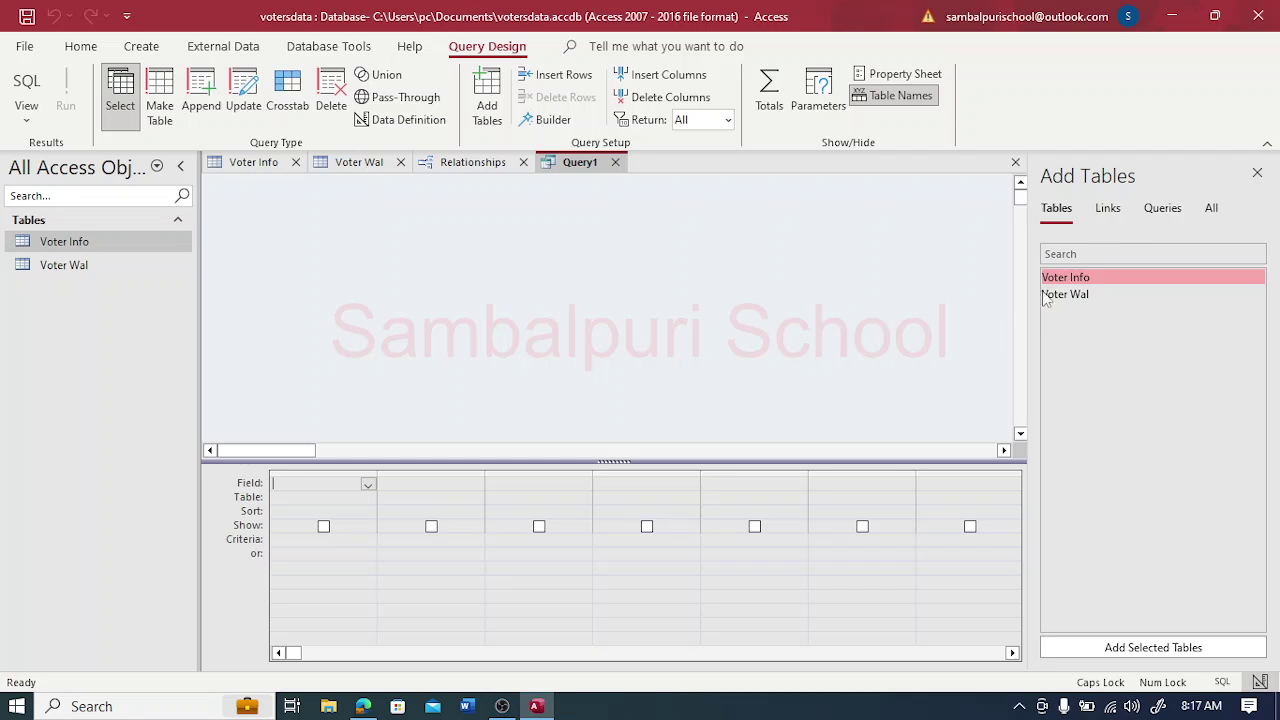
double_click(1116, 277)
double_click(1097, 294)
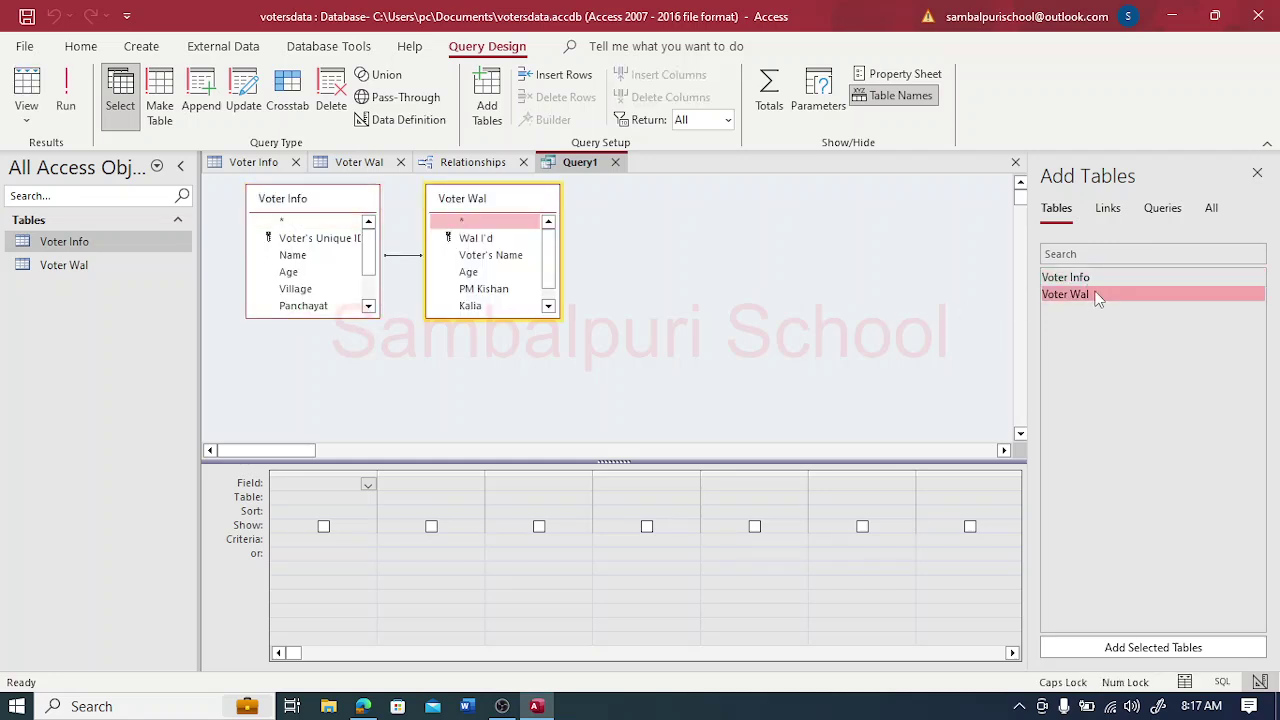
left_click_drag(488, 199, 569, 250)
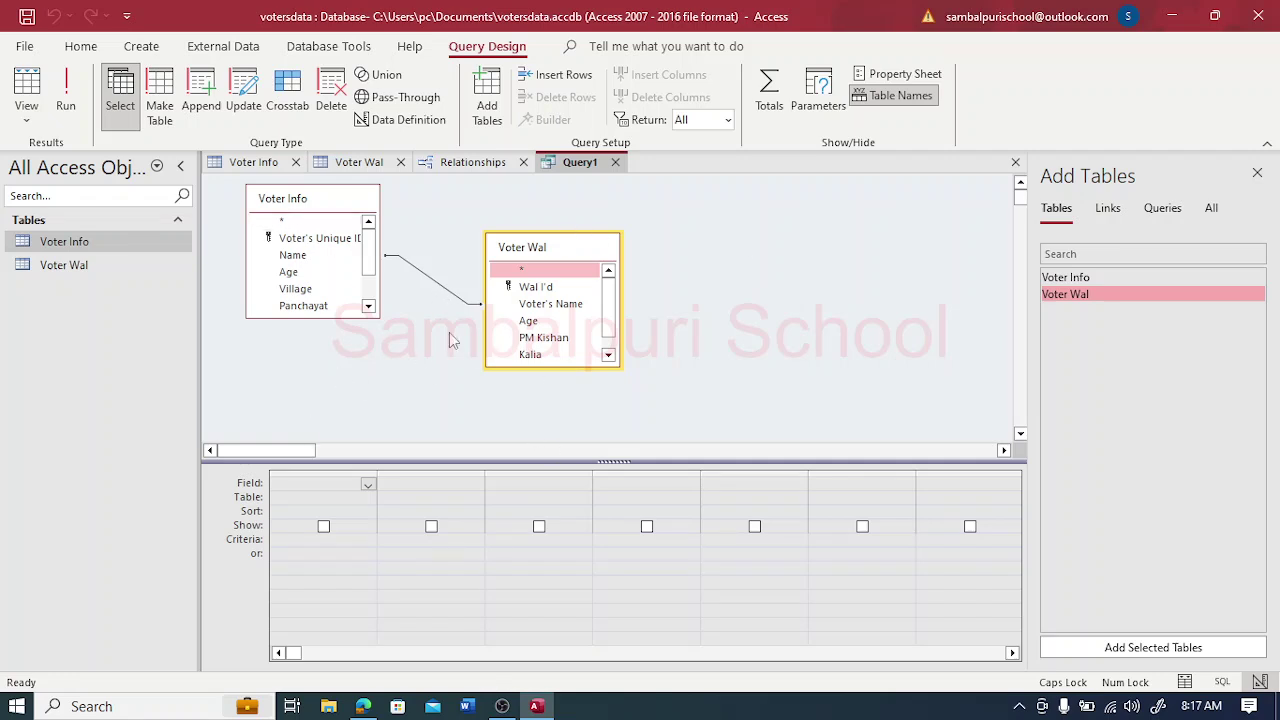
Step: Add Voter's Name from Voter Wal and Village from Voter Info to the query, checking the field order in the assignment PDF
double_click(527, 305)
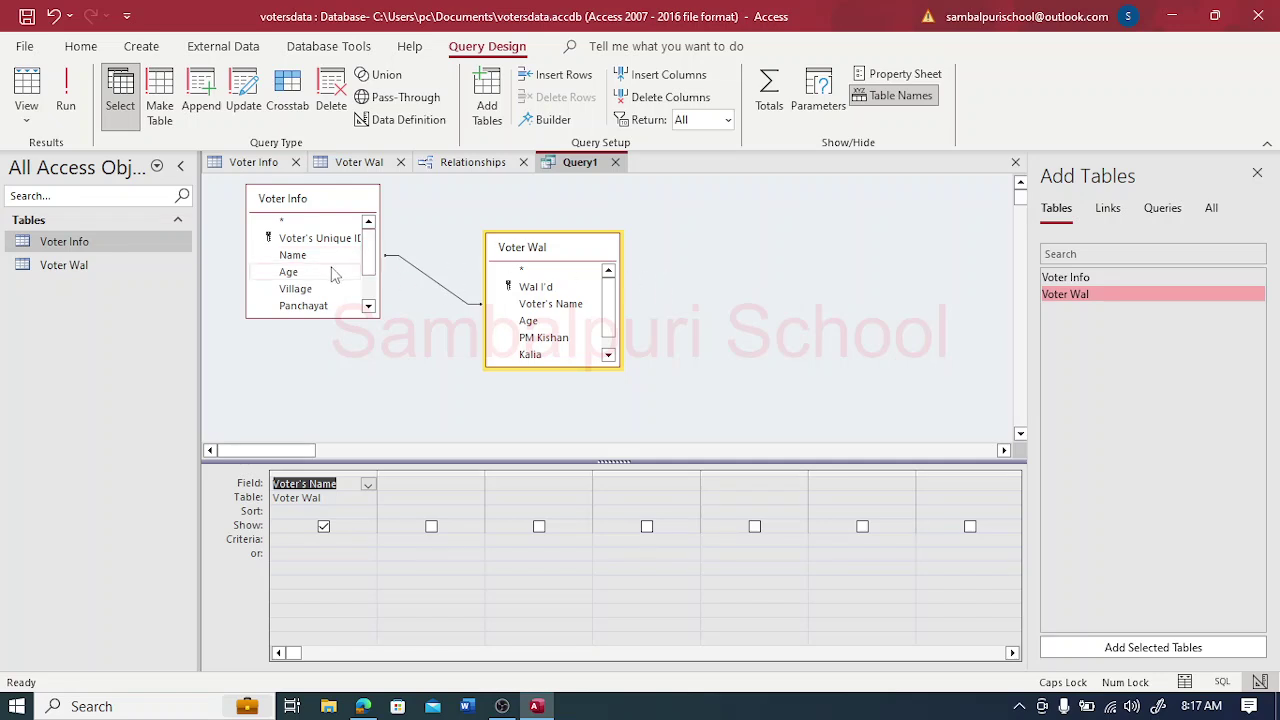
left_click(363, 706)
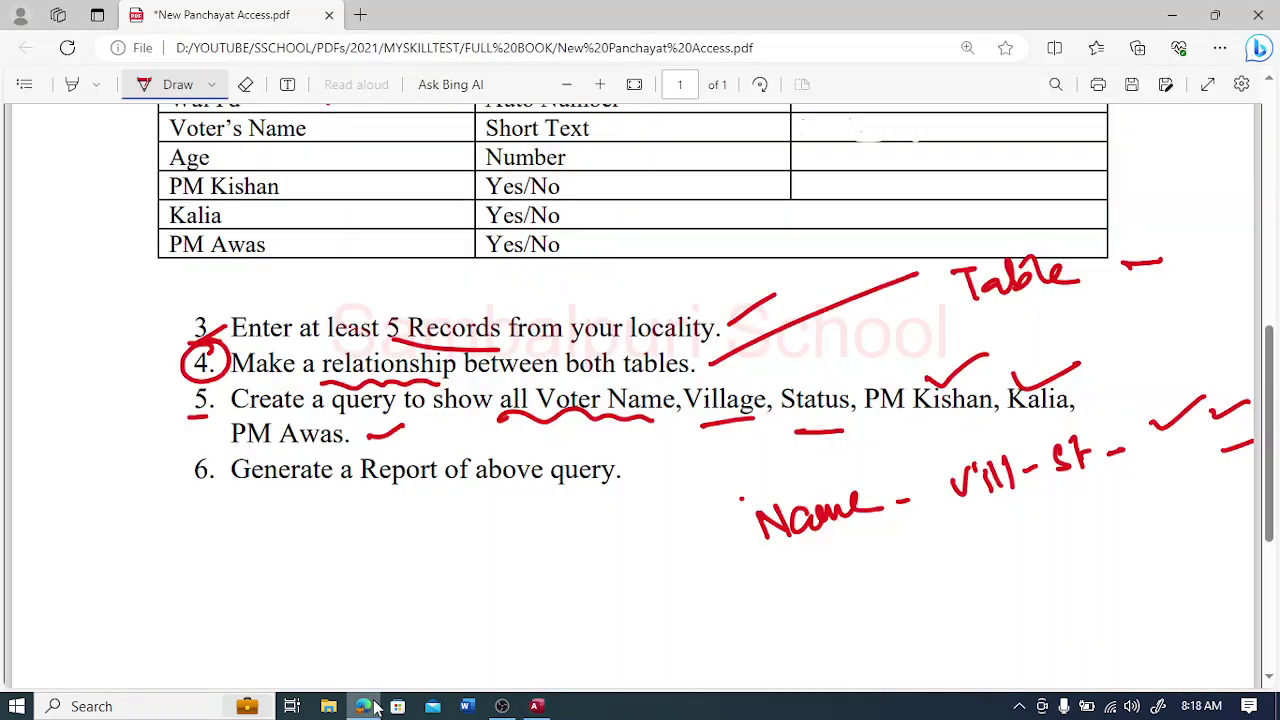
left_click(536, 706)
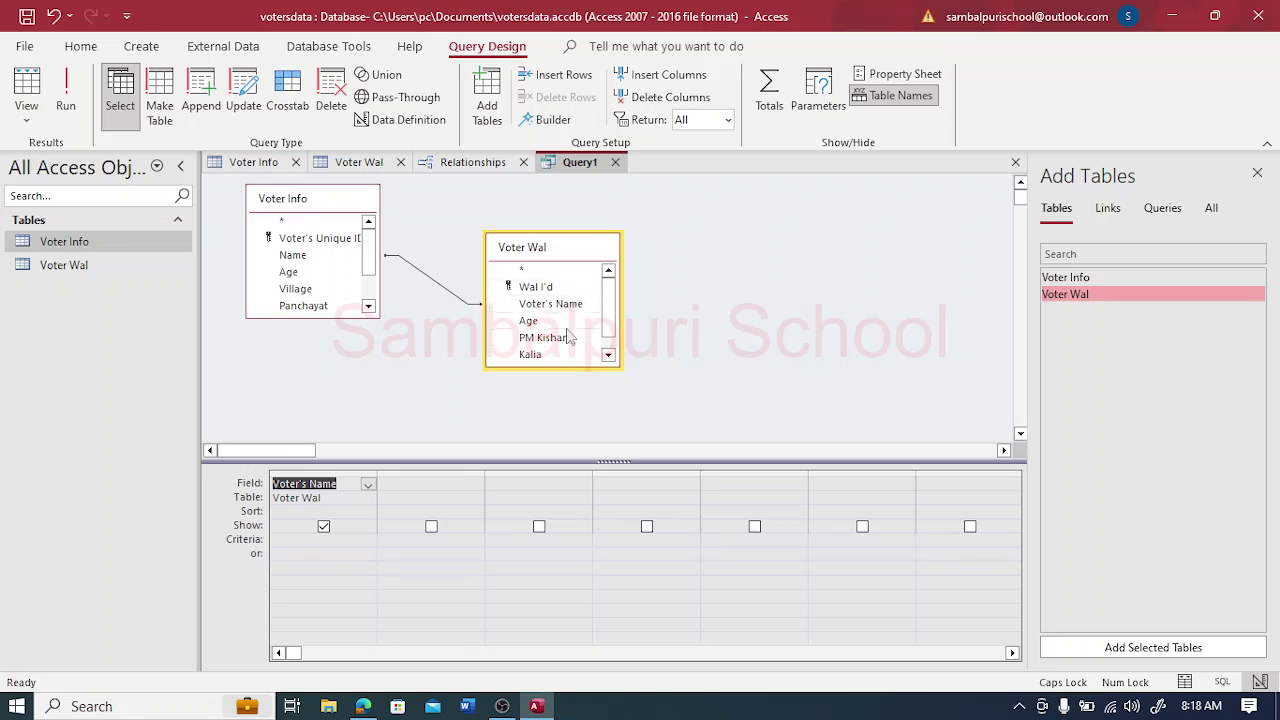
double_click(295, 289)
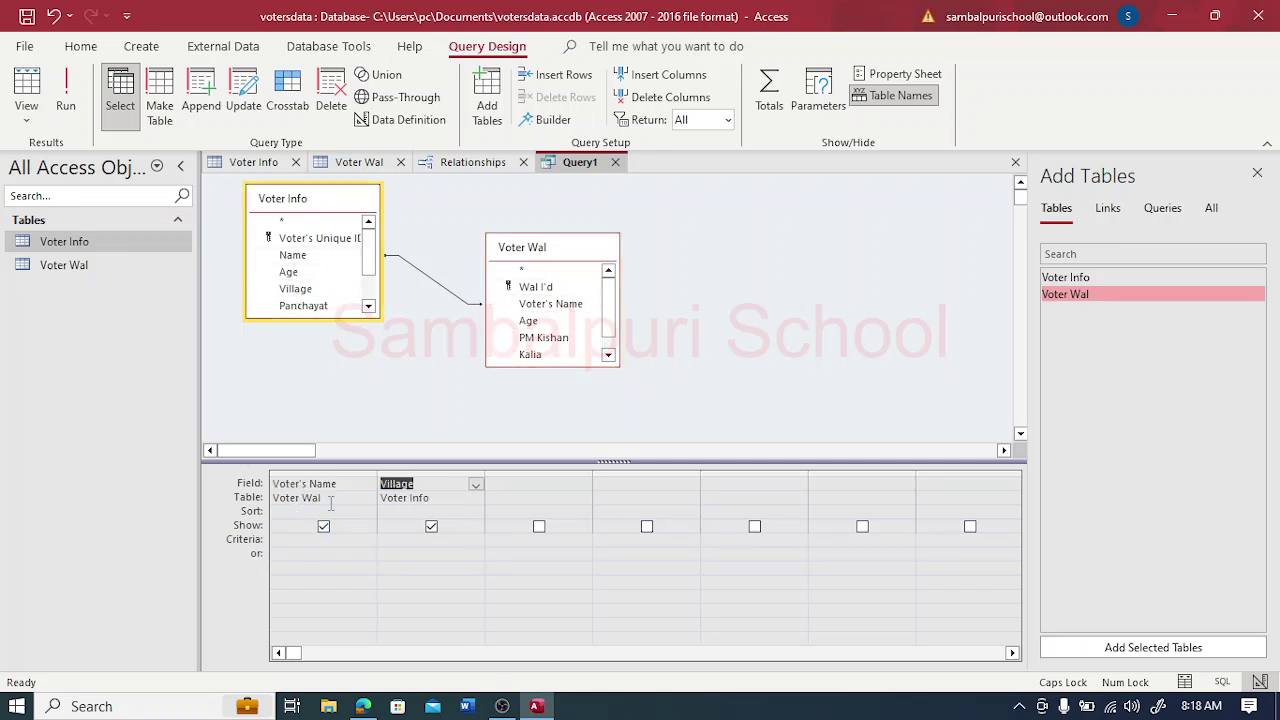
double_click(310, 274)
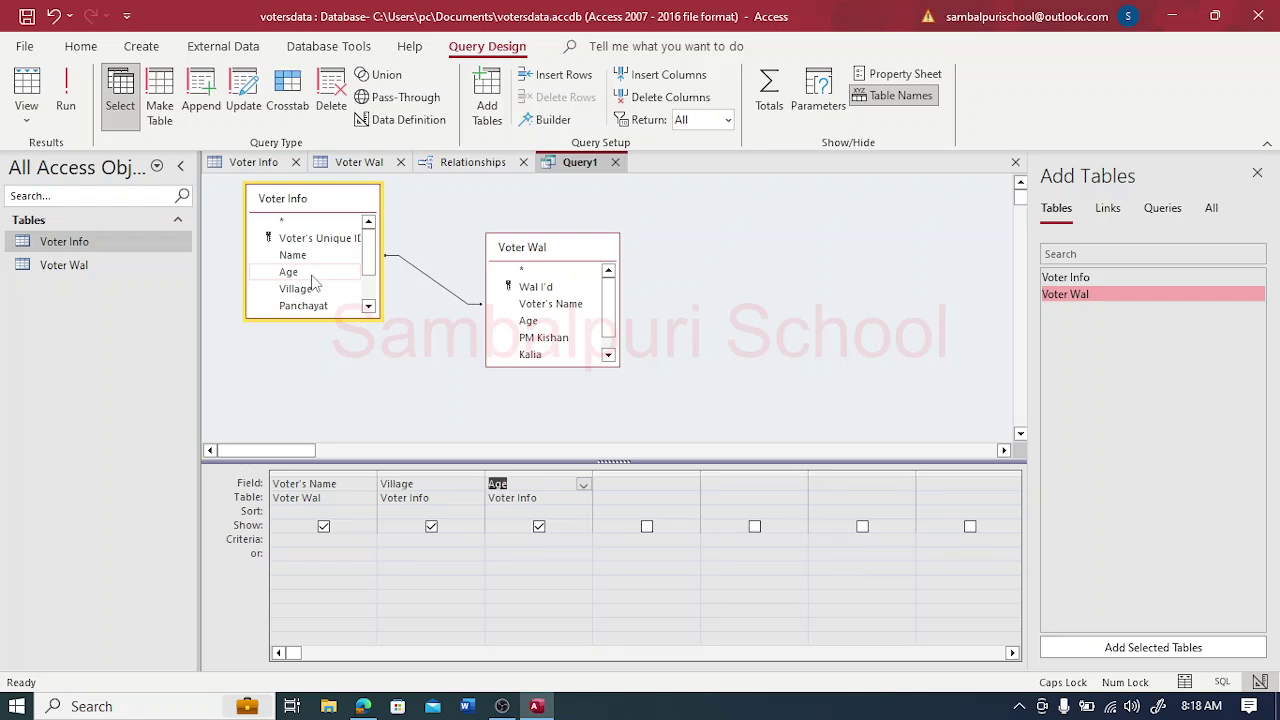
left_click(363, 706)
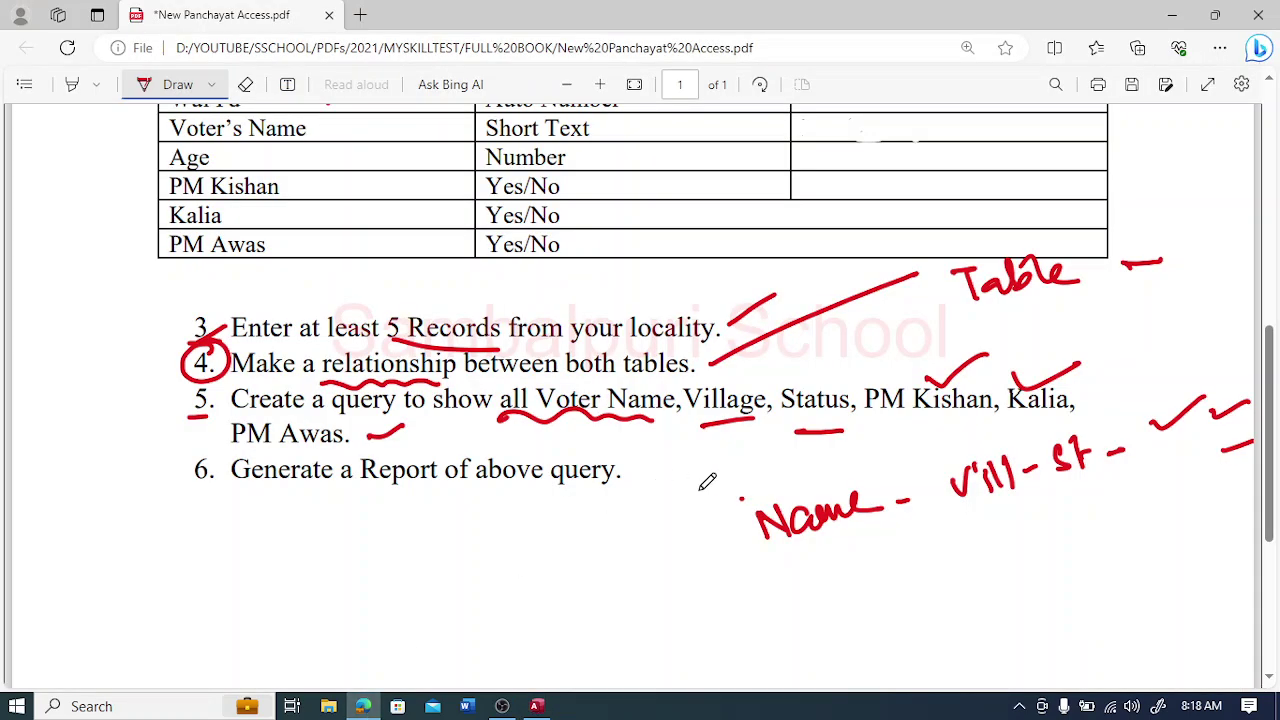
left_click(536, 706)
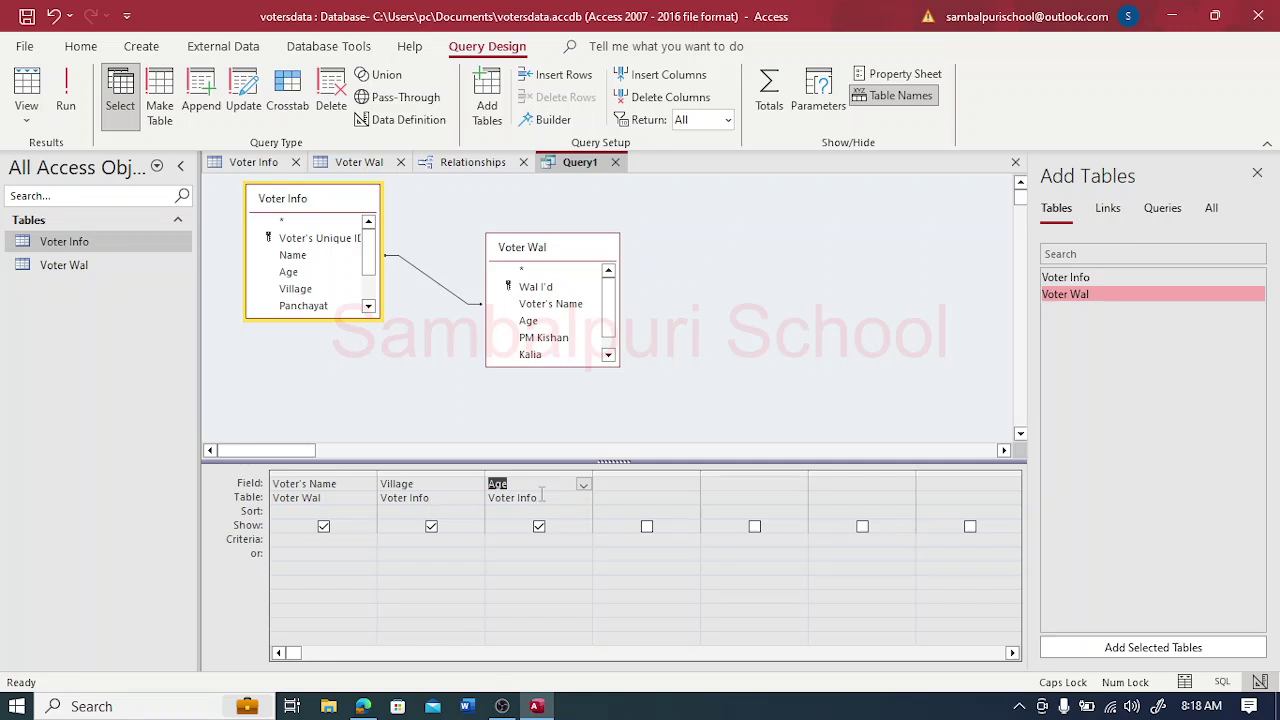
key("Delete")
Step: Add Status of Voter from Voter Info as the query's third field
scroll(333, 310, "down", 2)
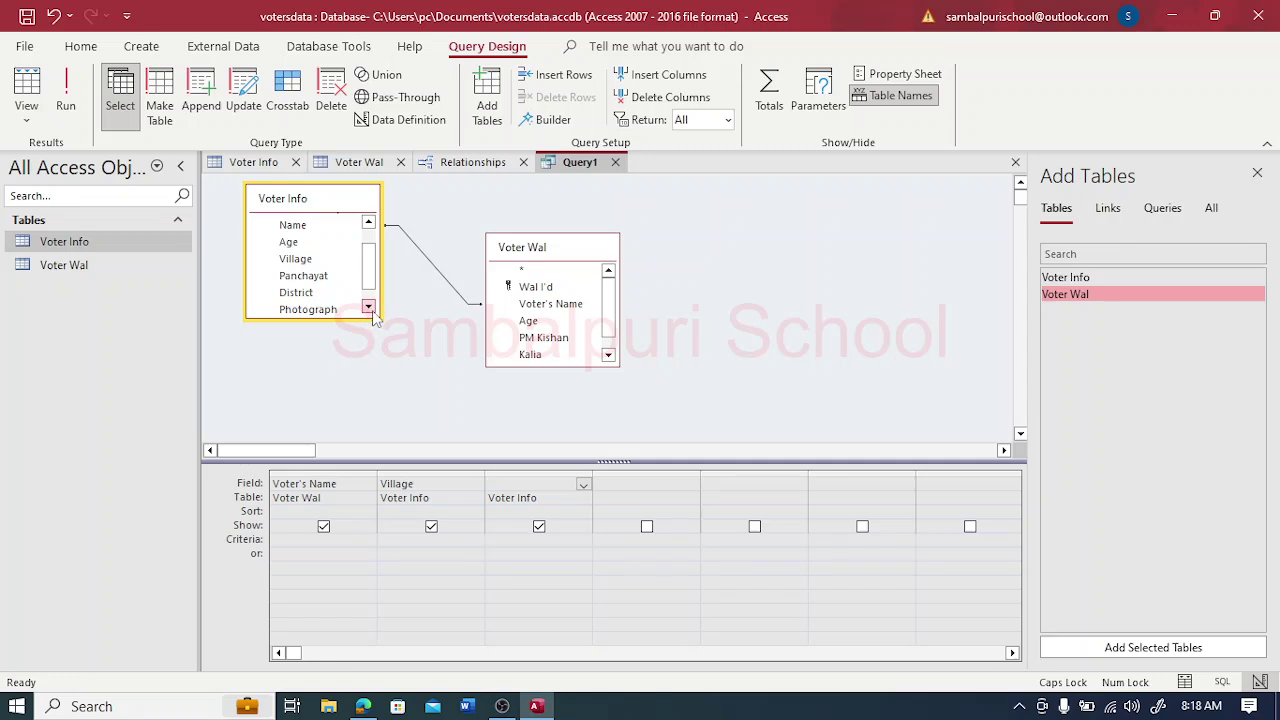
scroll(345, 313, "down", 1)
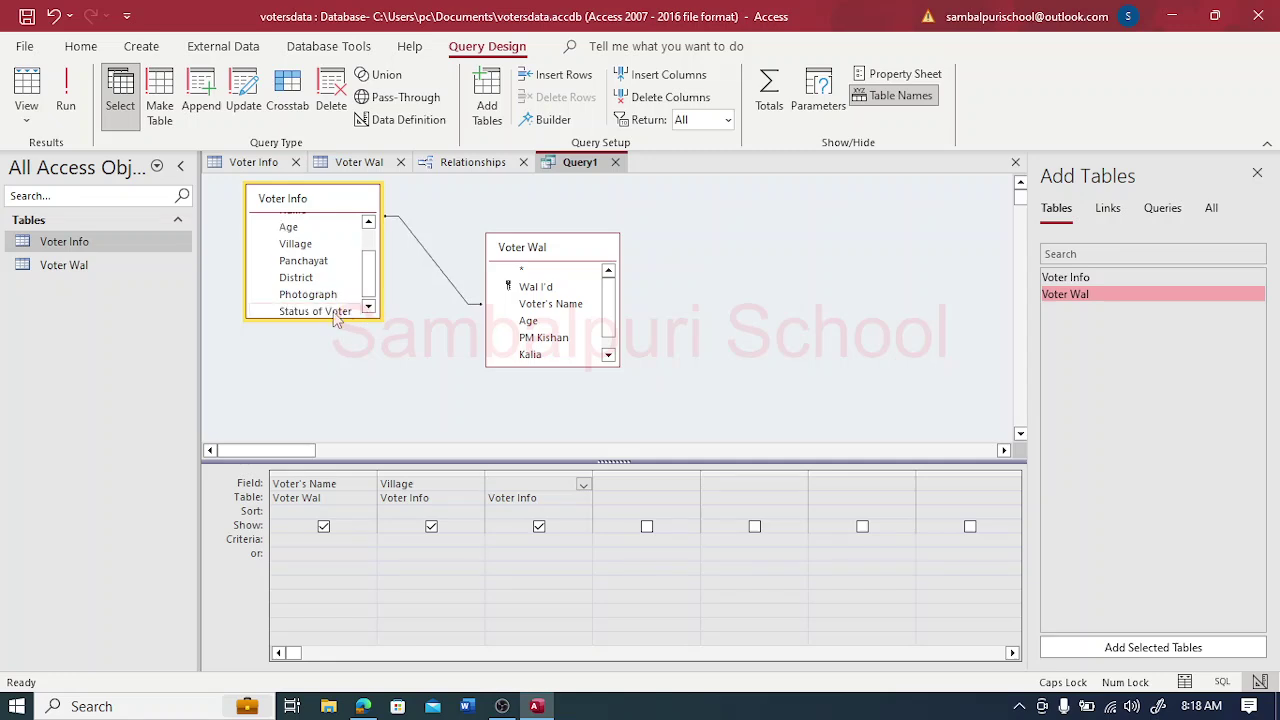
double_click(336, 312)
left_click(628, 482)
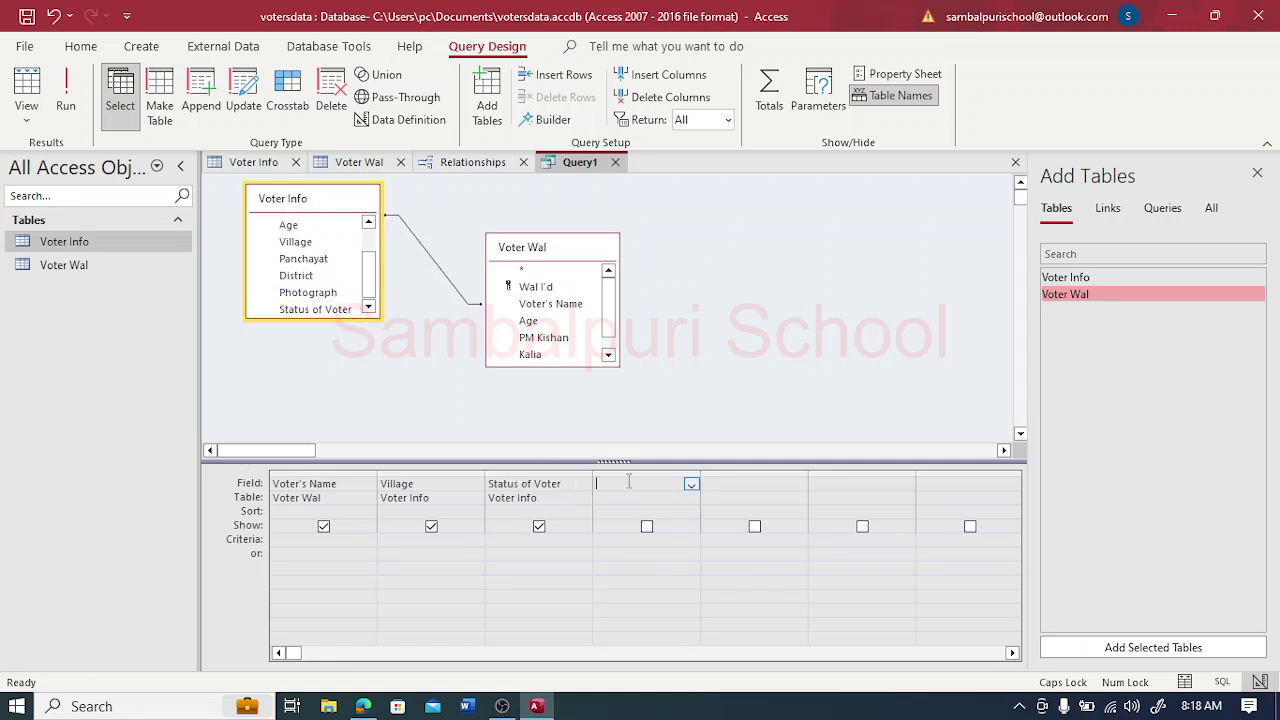
Step: Add PM Kishan, Kalia and PM Awas from Voter Wal to the query and run it
double_click(553, 340)
double_click(535, 354)
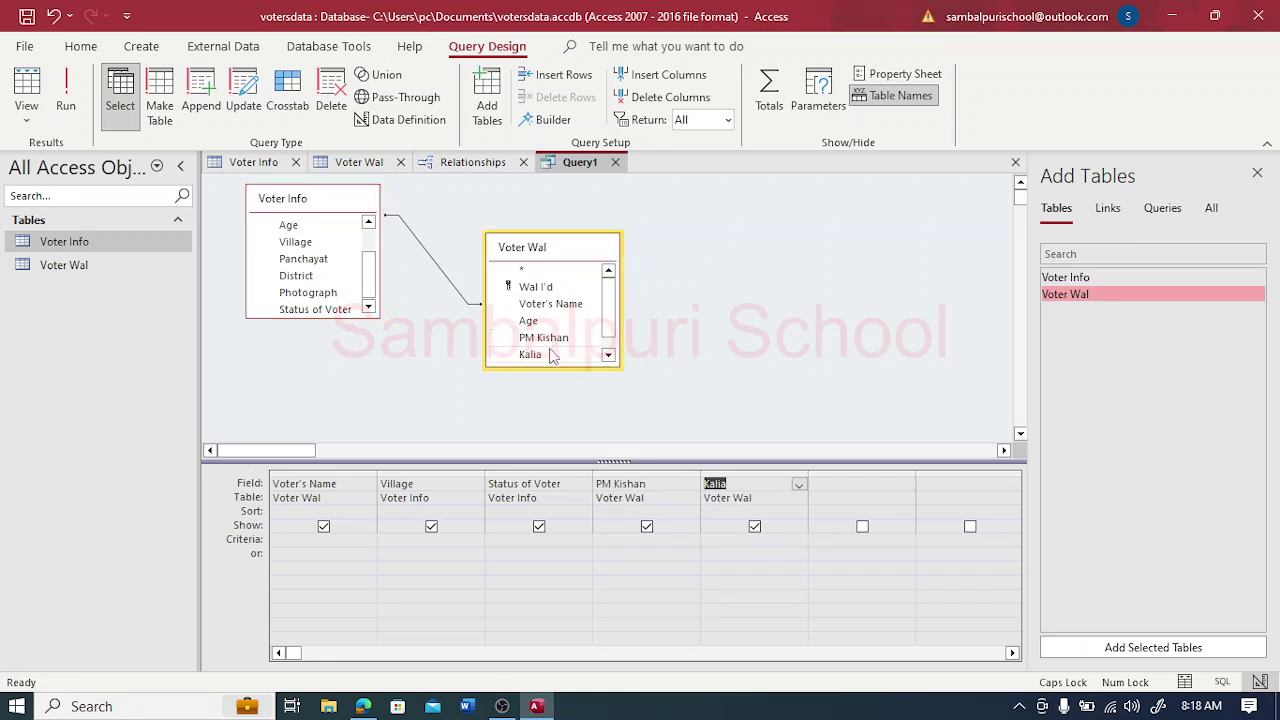
left_click(607, 356)
double_click(540, 356)
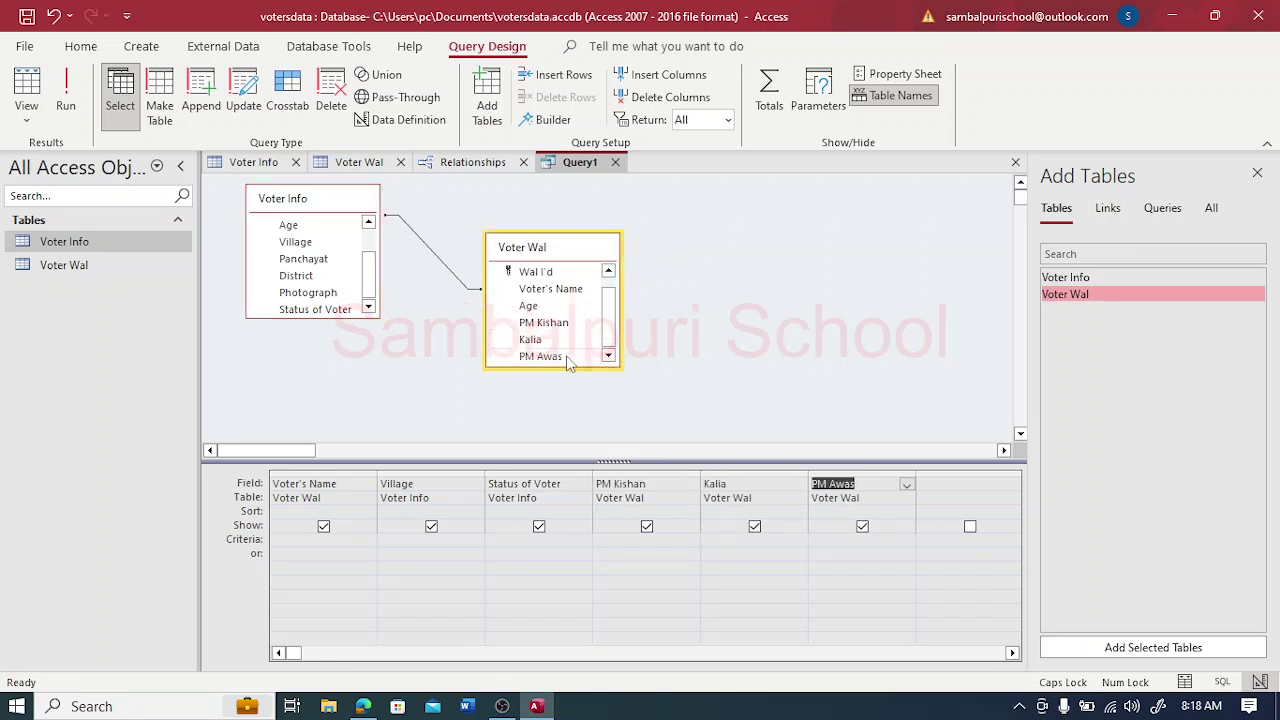
left_click(828, 380)
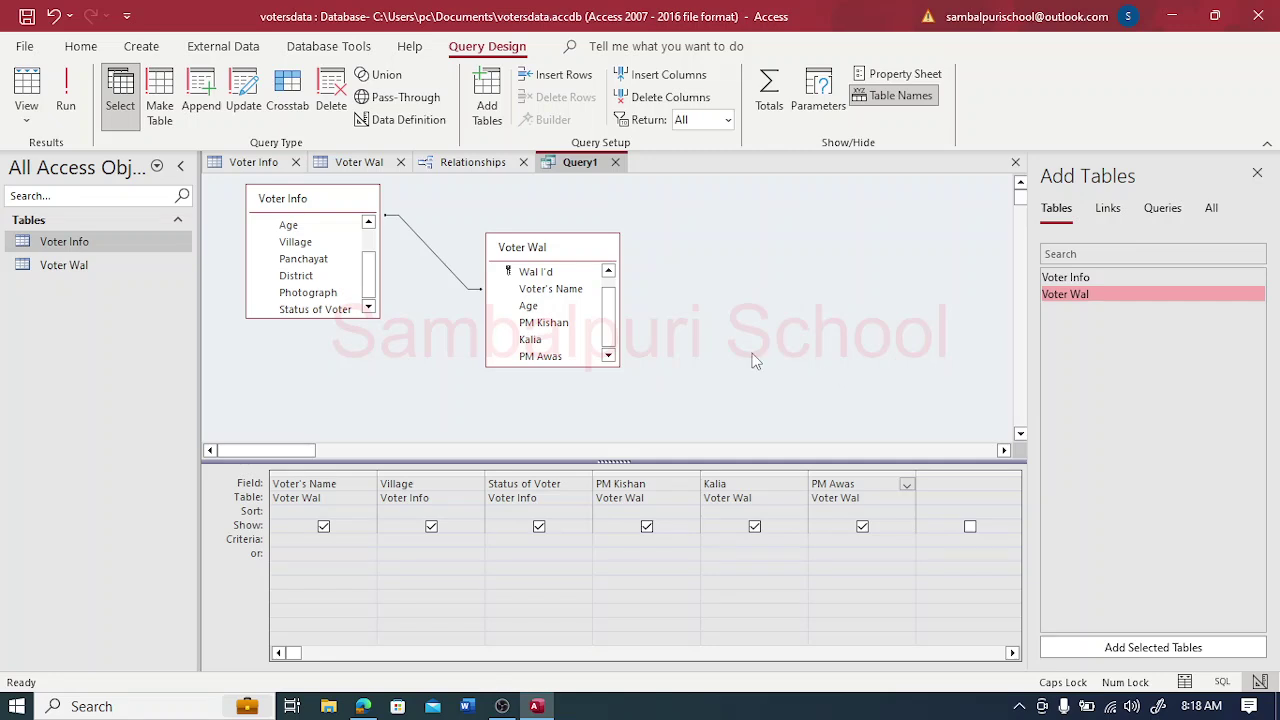
left_click(68, 110)
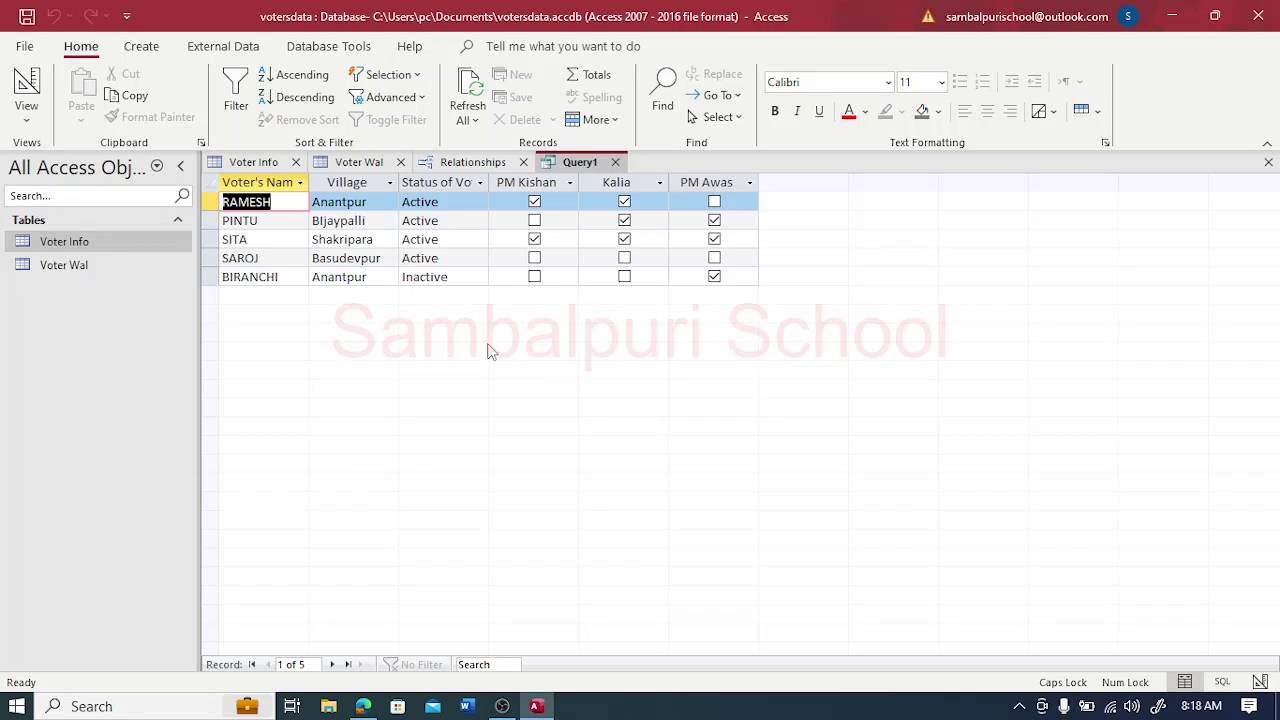
Step: Switch to the assignment PDF in Edge, mark item 5 with a stroke and underline "Report of" in item 6
left_click(362, 705)
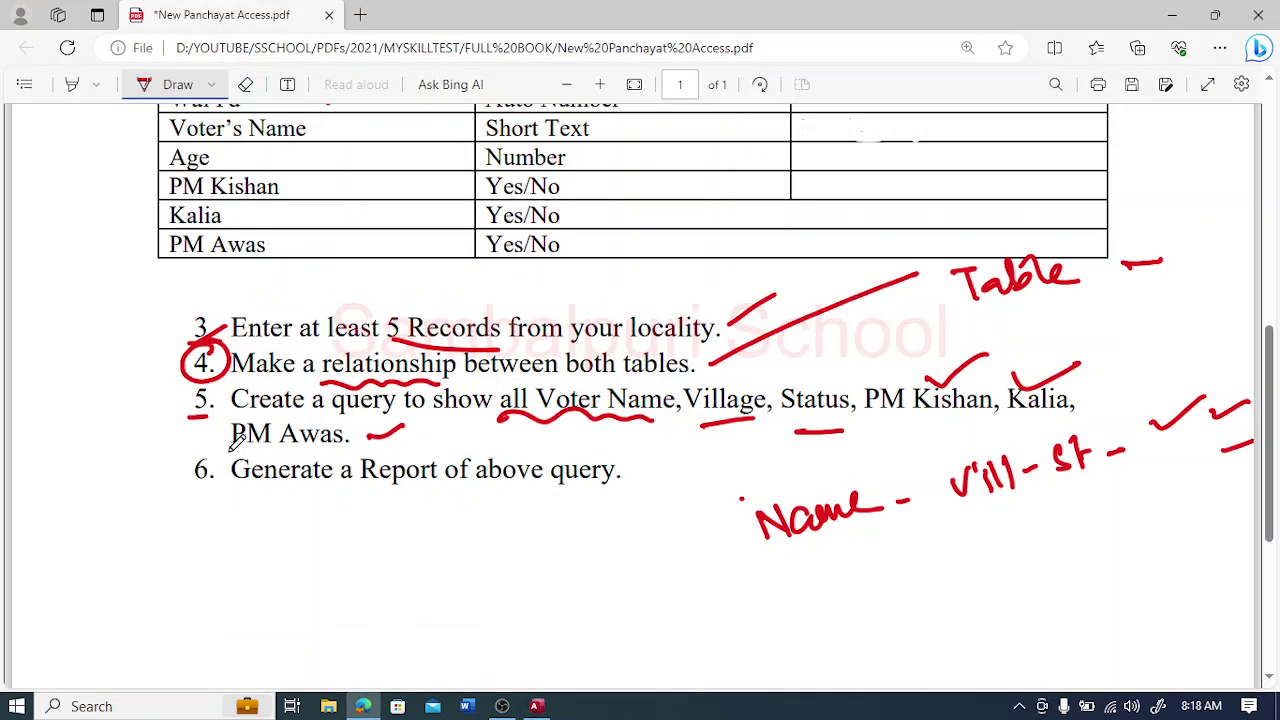
left_click_drag(206, 440, 236, 412)
left_click_drag(377, 501, 498, 500)
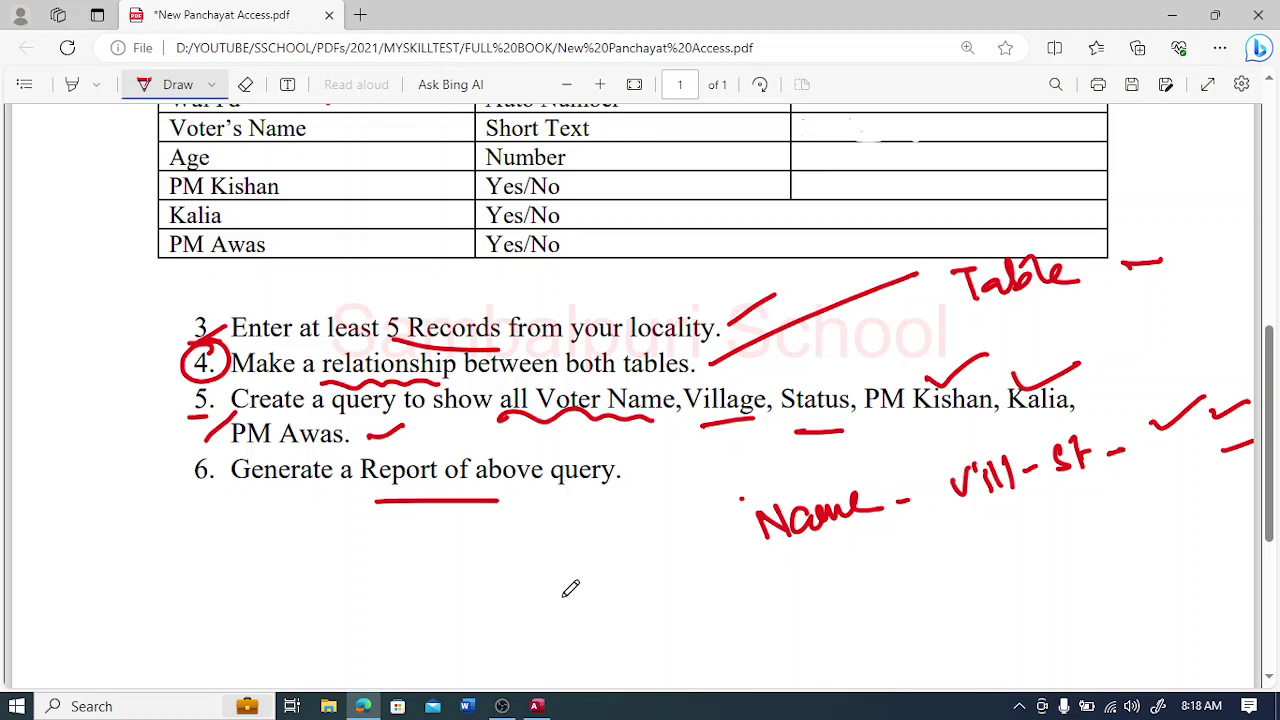
Step: Switch back to Access, generate a report from the open query and save the query under the suggested name Query1
left_click(538, 706)
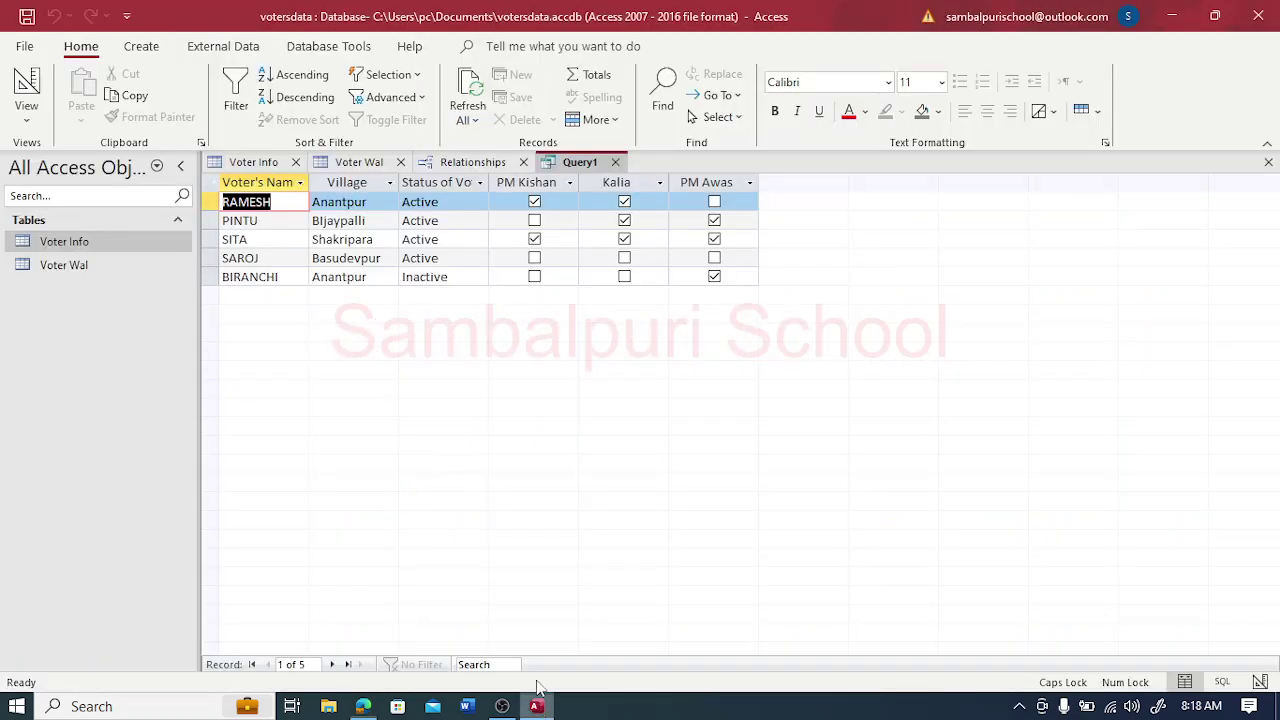
left_click(141, 46)
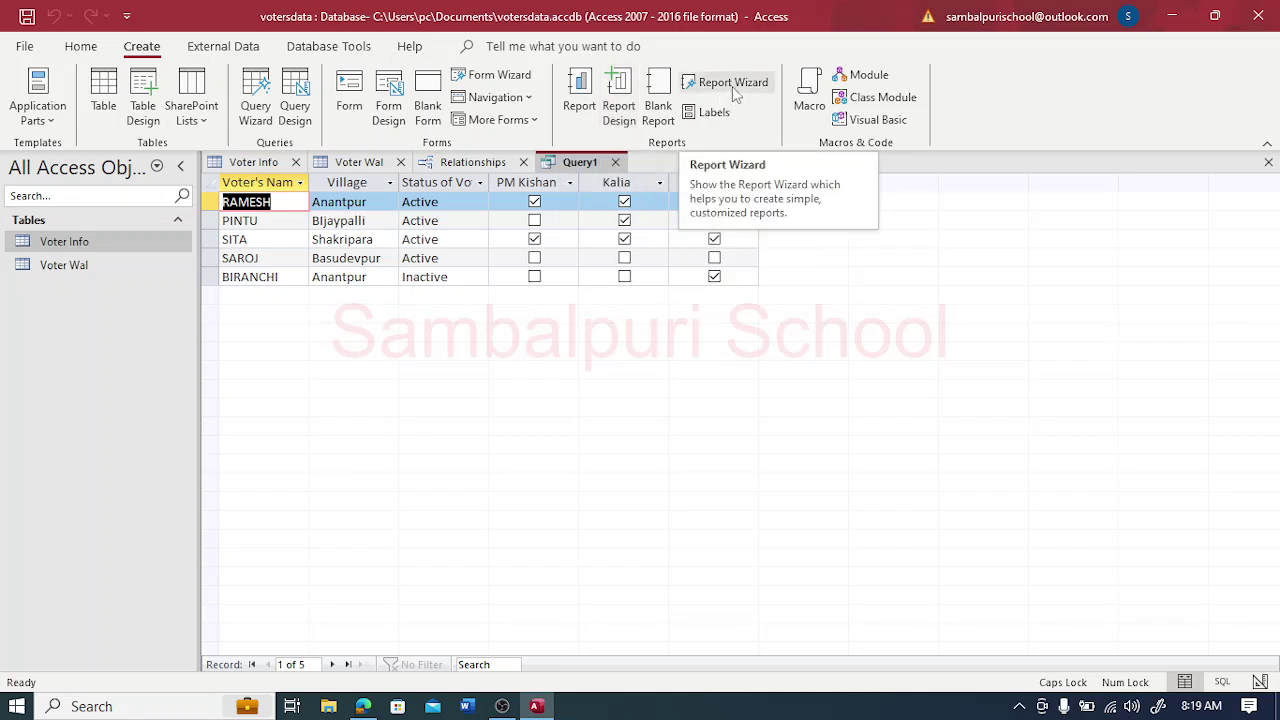
left_click(580, 95)
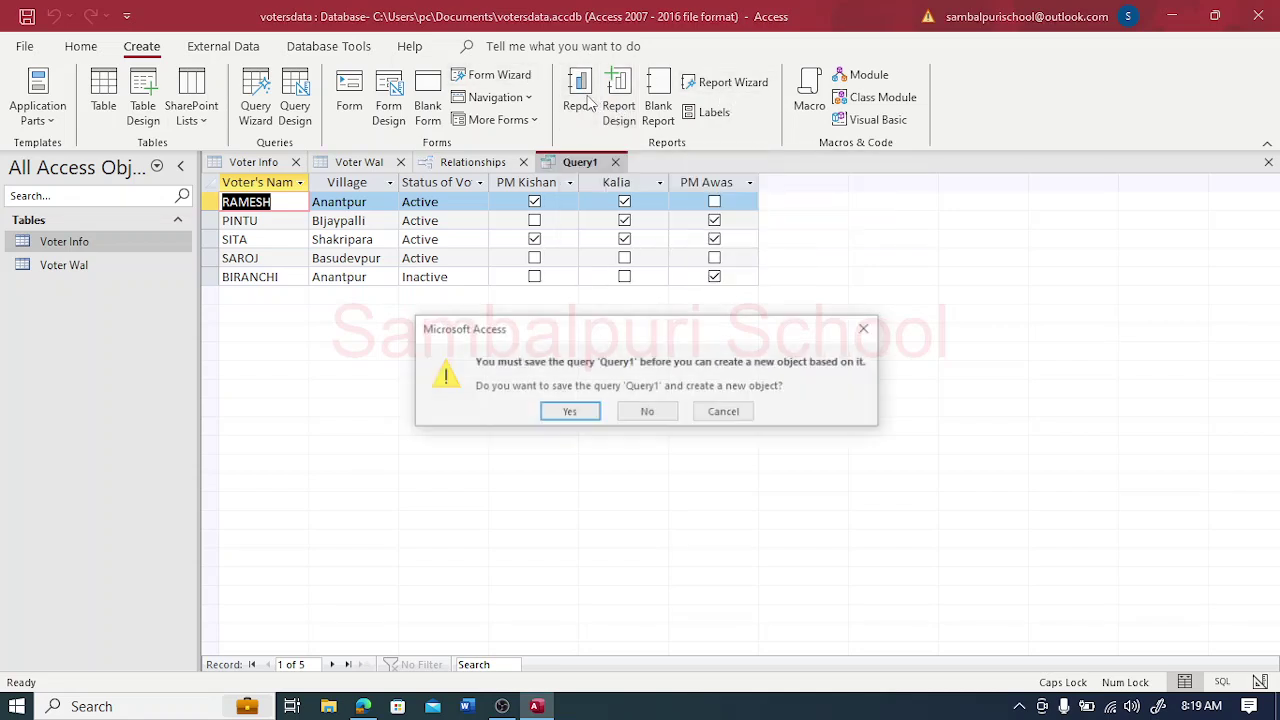
left_click(569, 412)
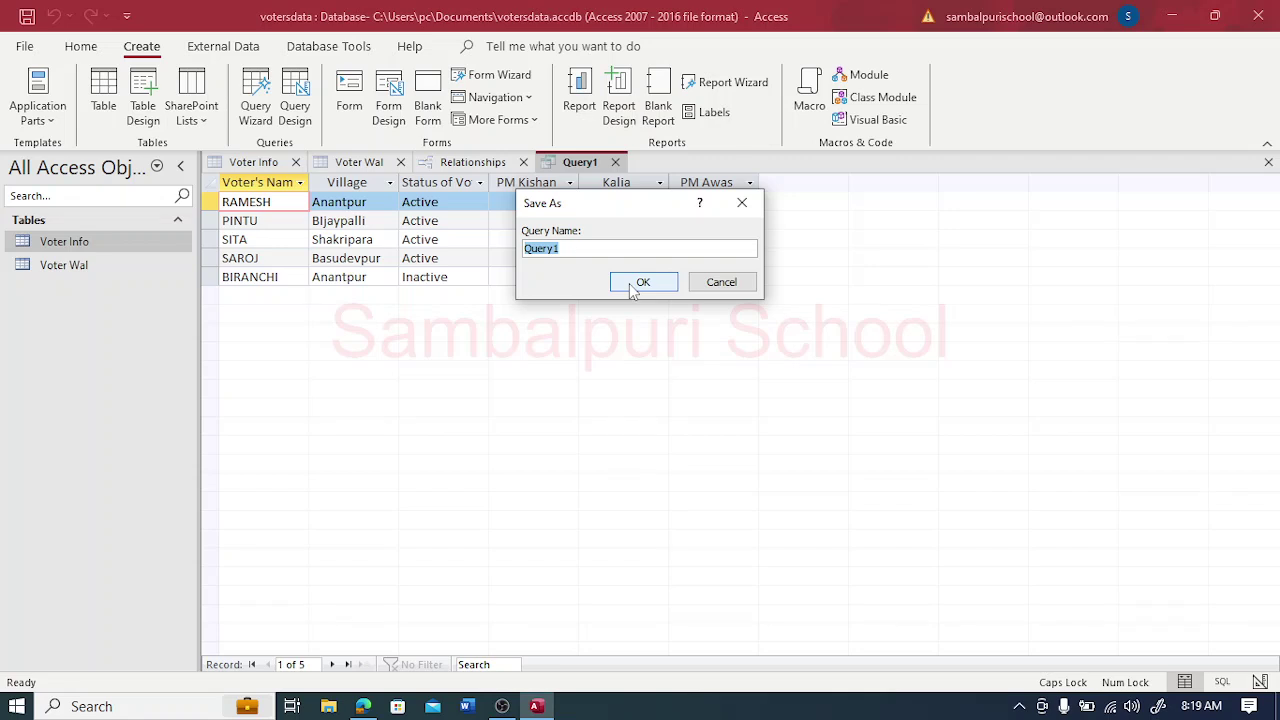
left_click(633, 285)
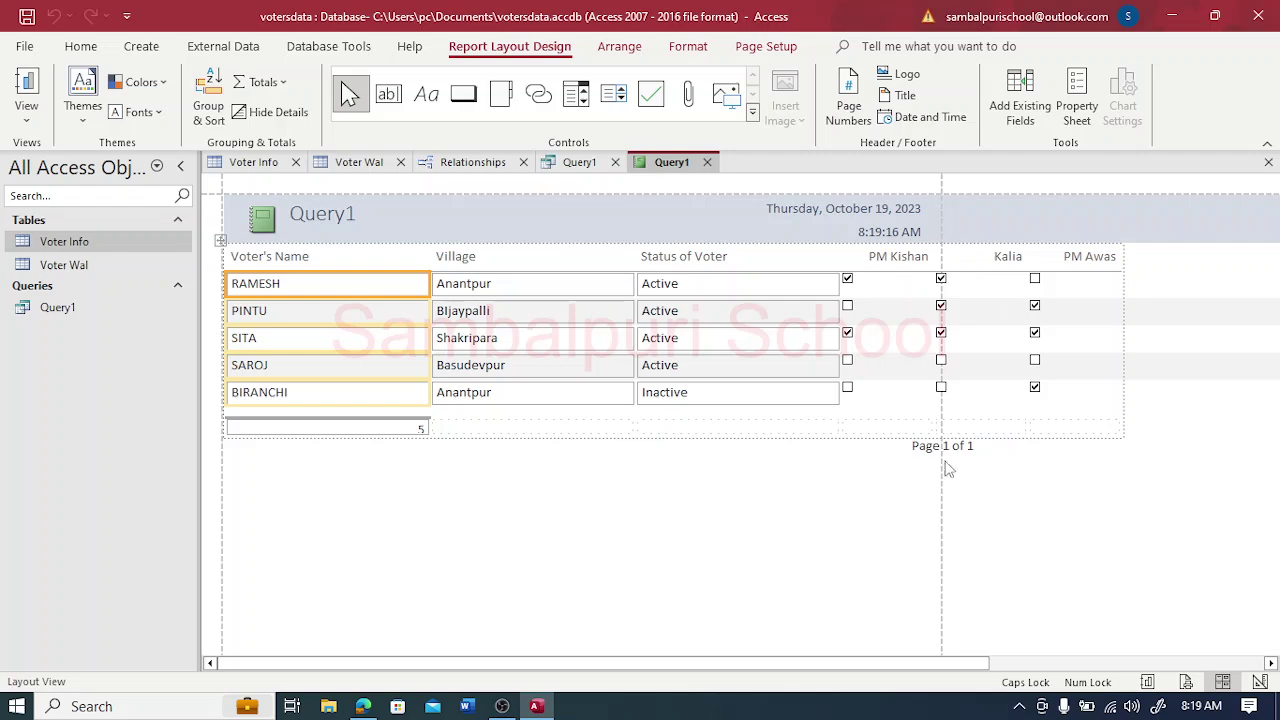
Step: Set the report's page orientation to Landscape
left_click_drag(893, 658, 714, 609)
left_click(772, 52)
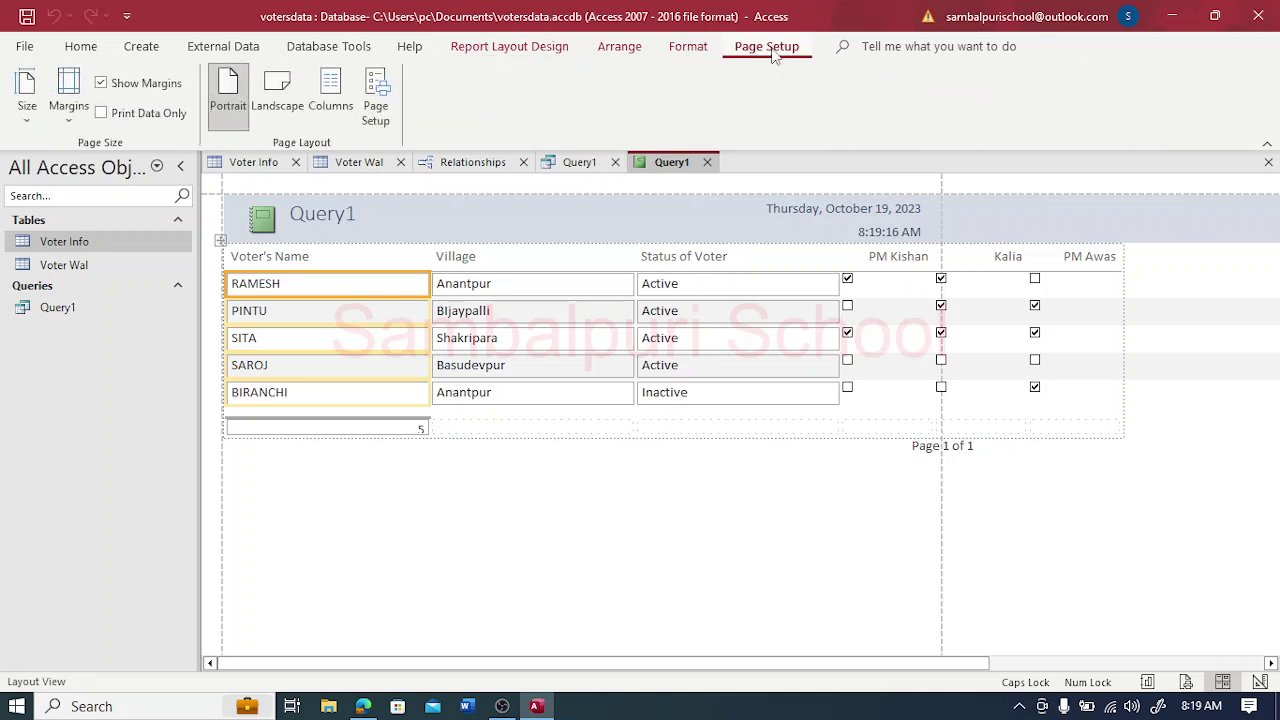
left_click(274, 104)
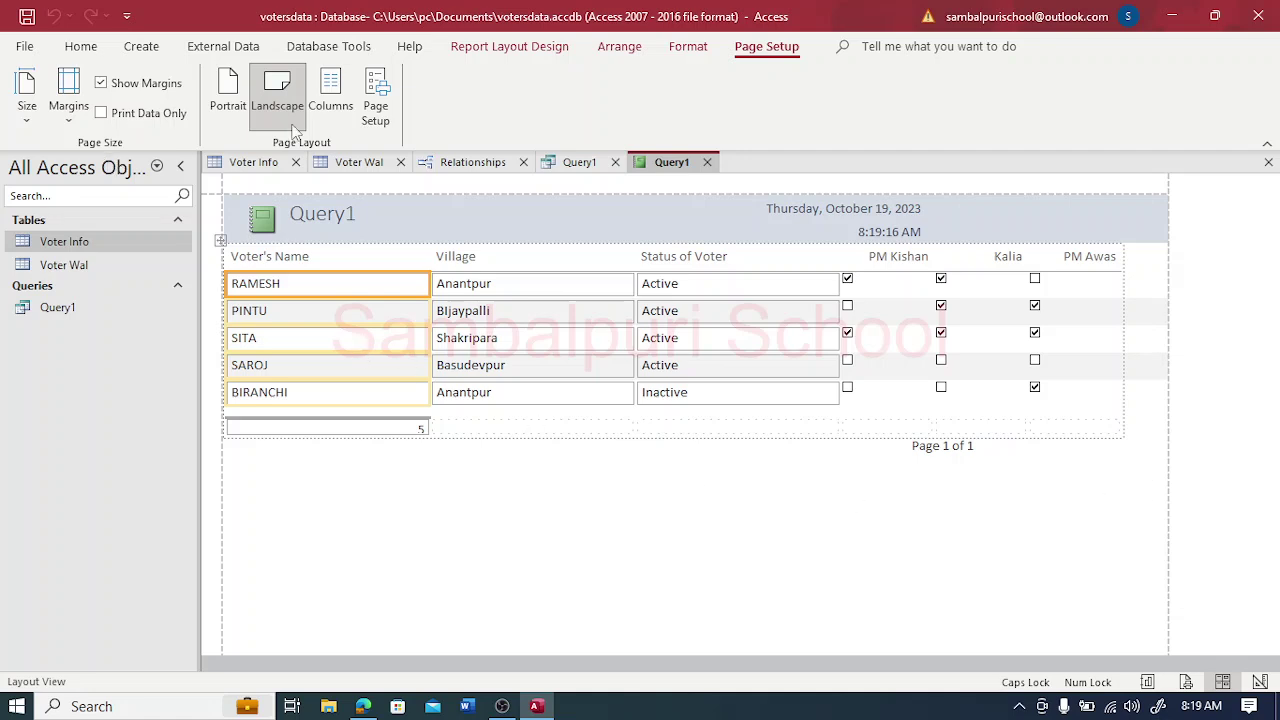
left_click(689, 47)
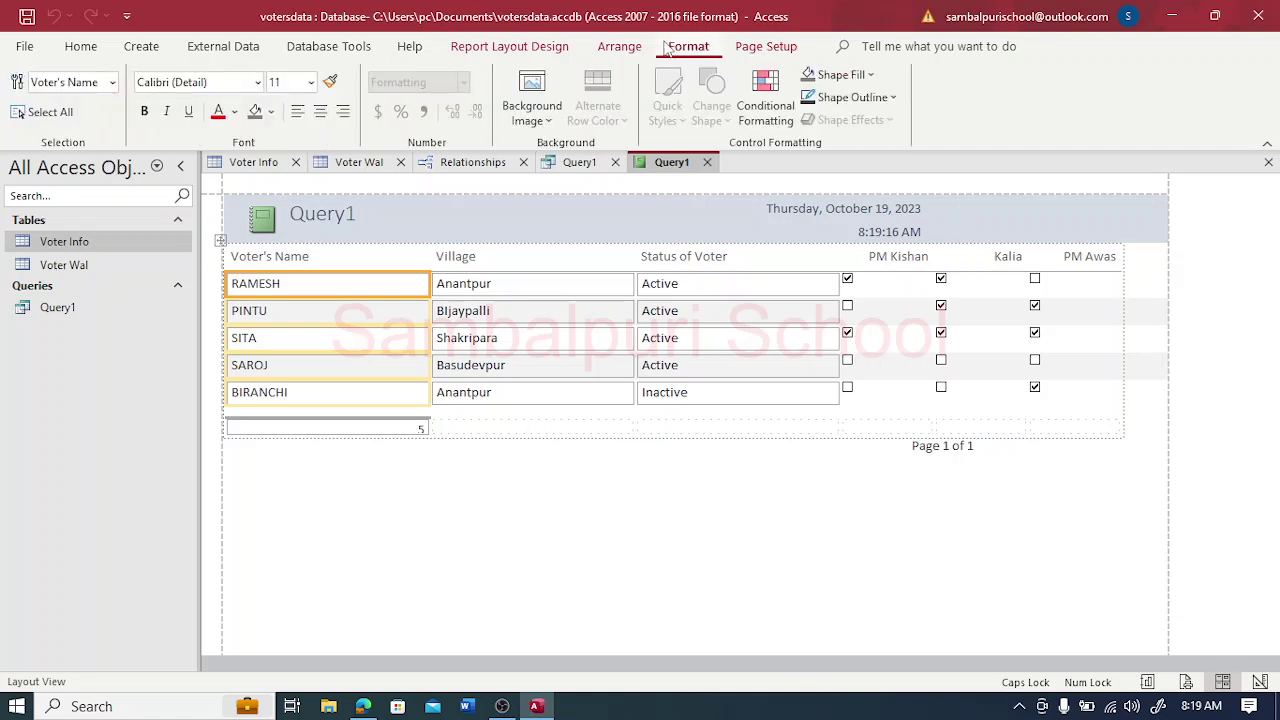
left_click(625, 52)
left_click(550, 52)
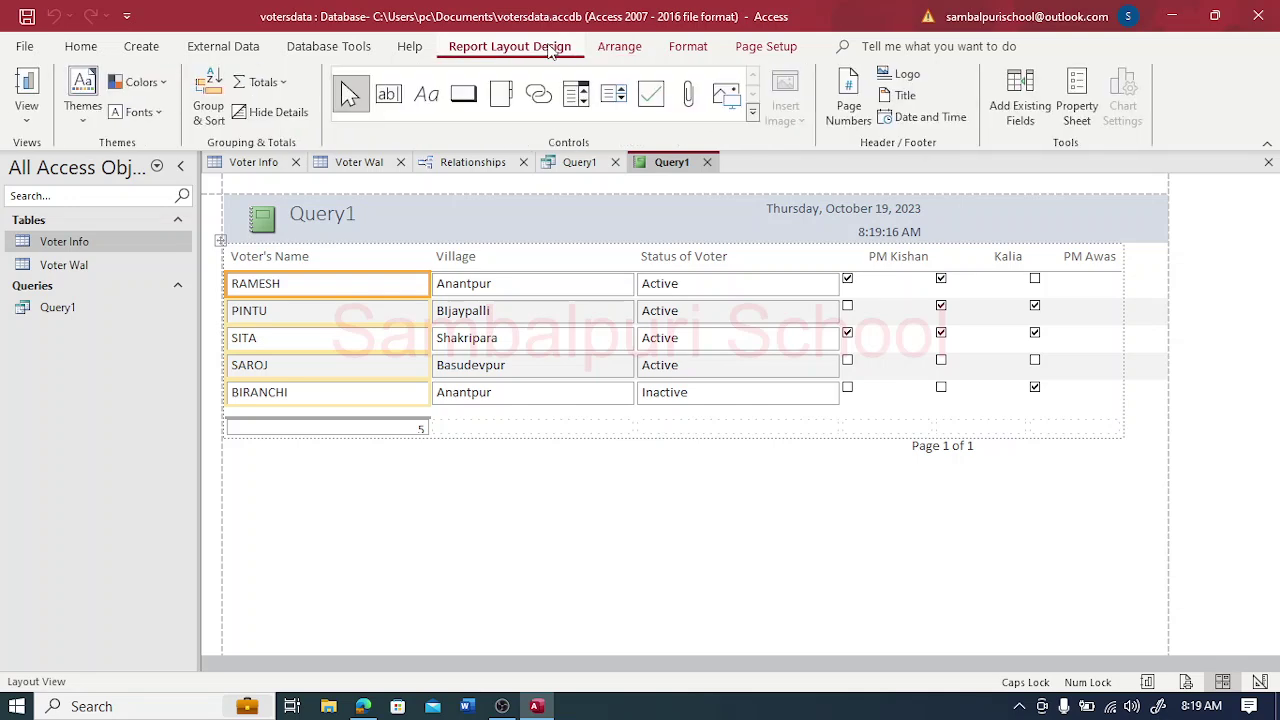
Step: Save the report under the suggested name Query1
left_click(30, 120)
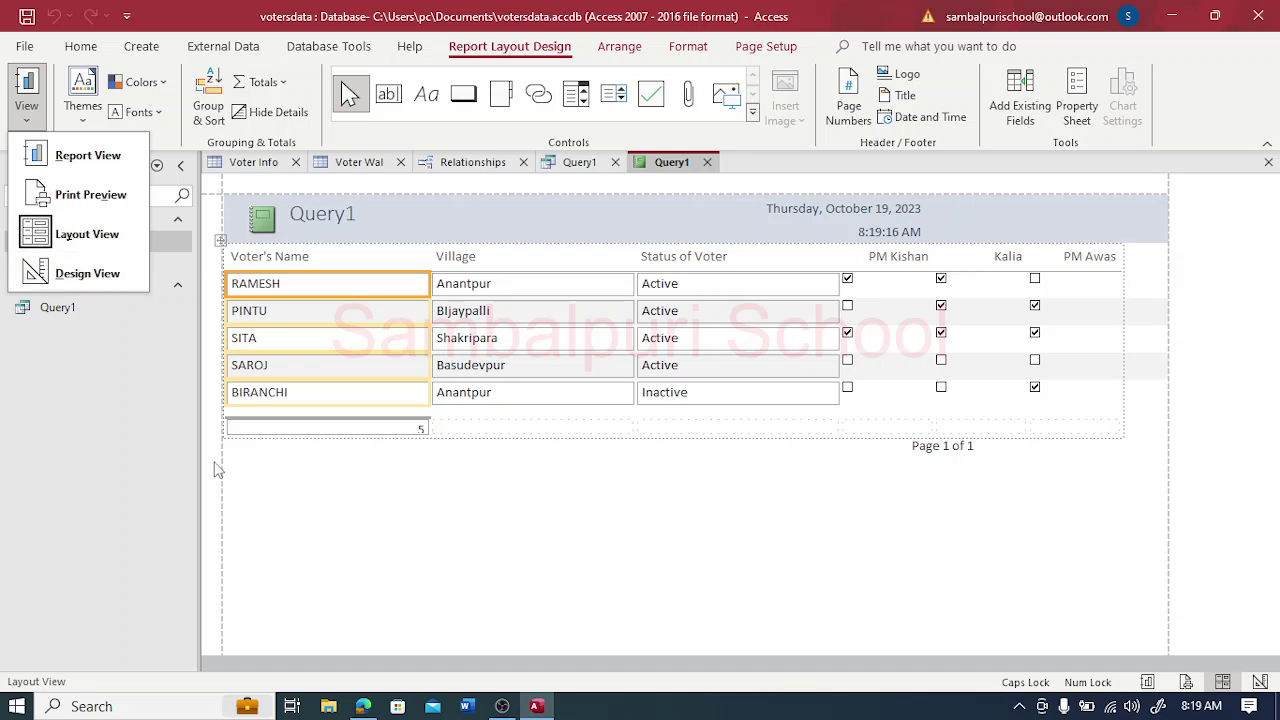
left_click(578, 596)
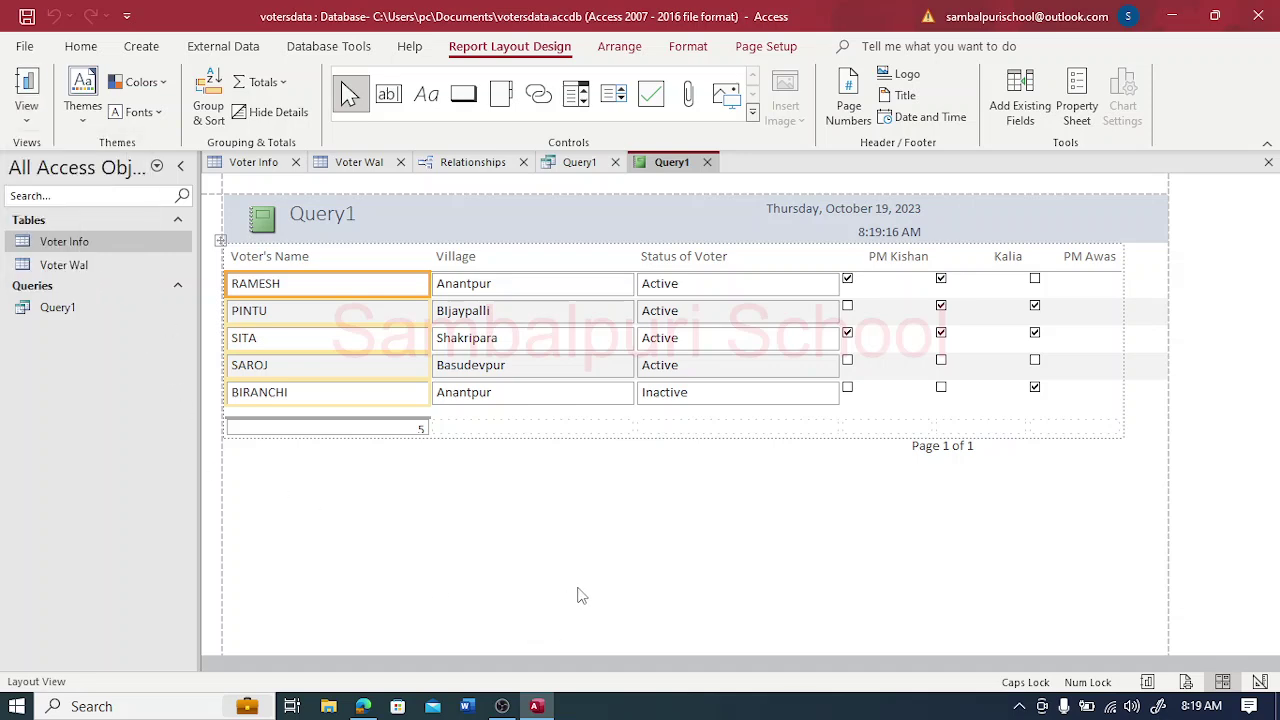
key("ctrl+s")
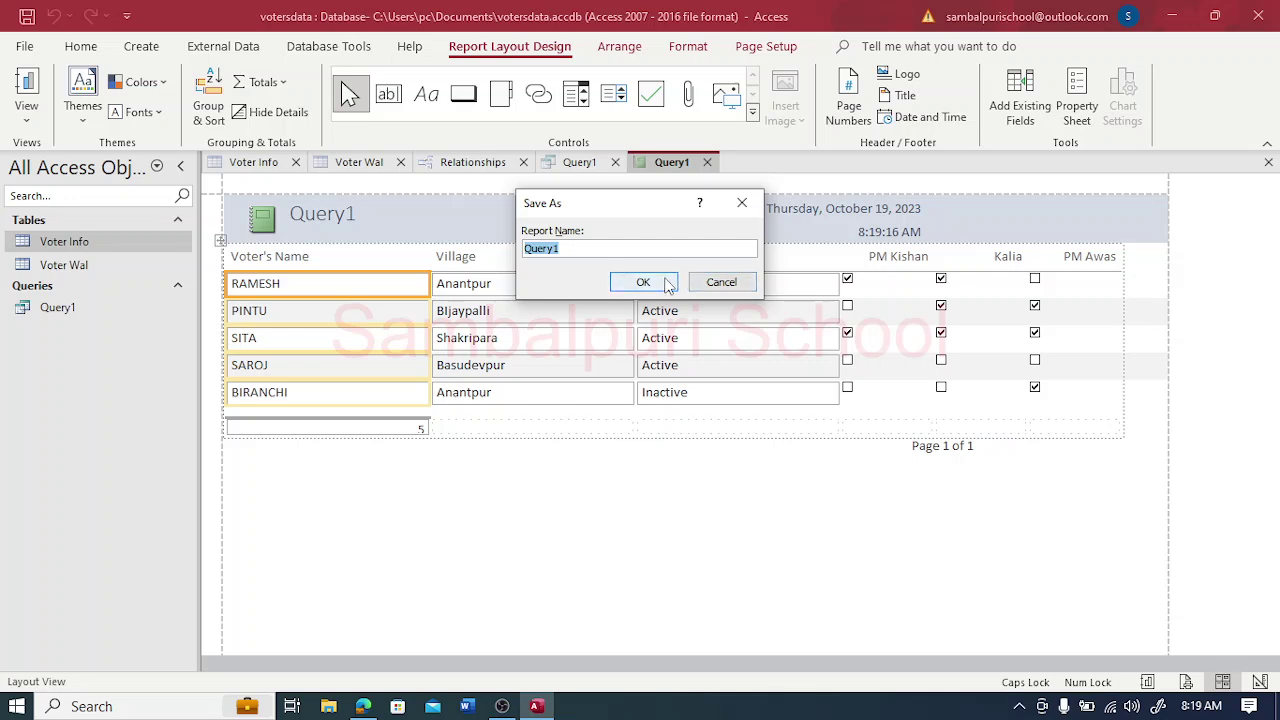
left_click(669, 284)
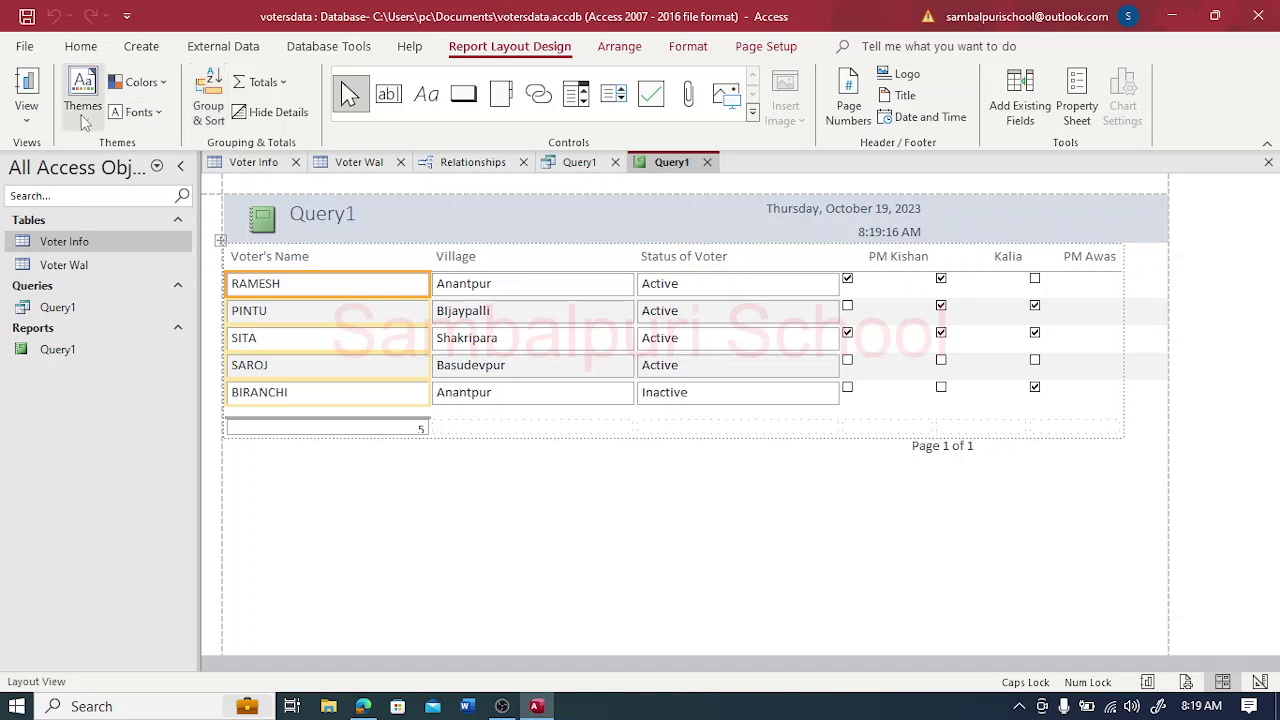
Step: Show the Query1 report in Print Preview and zoom out to see the whole landscape page
left_click(40, 124)
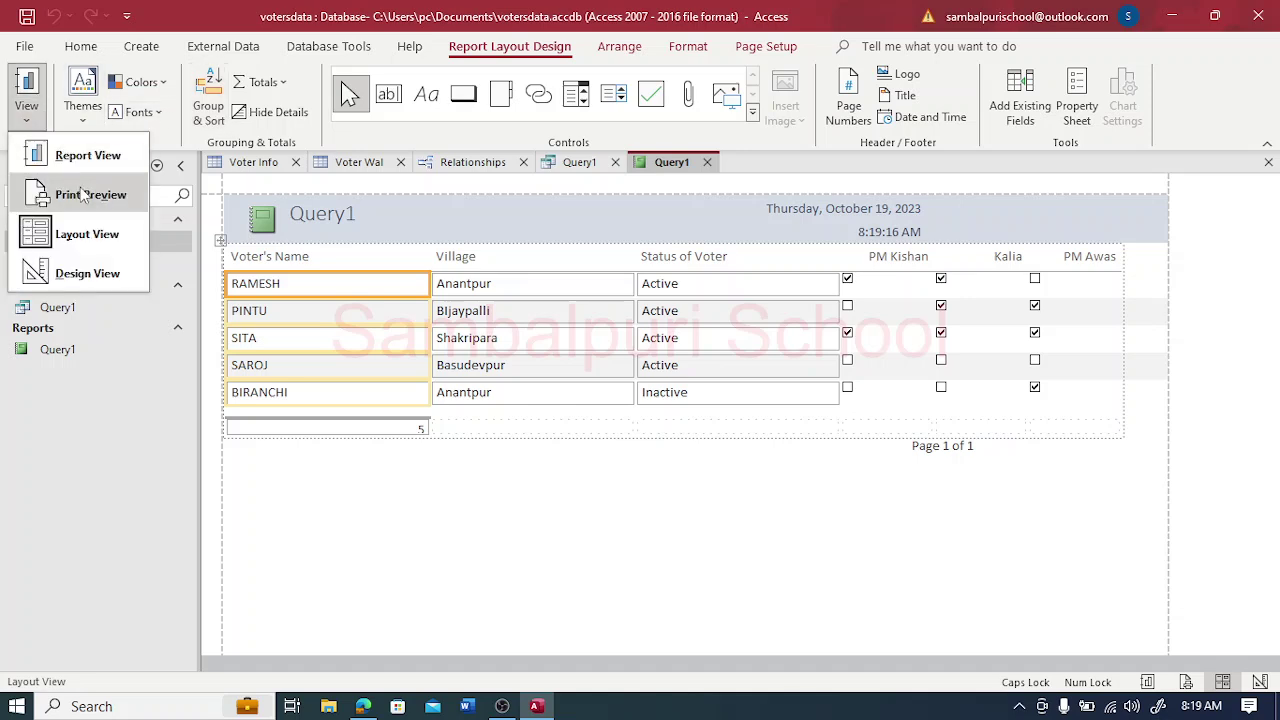
left_click(78, 186)
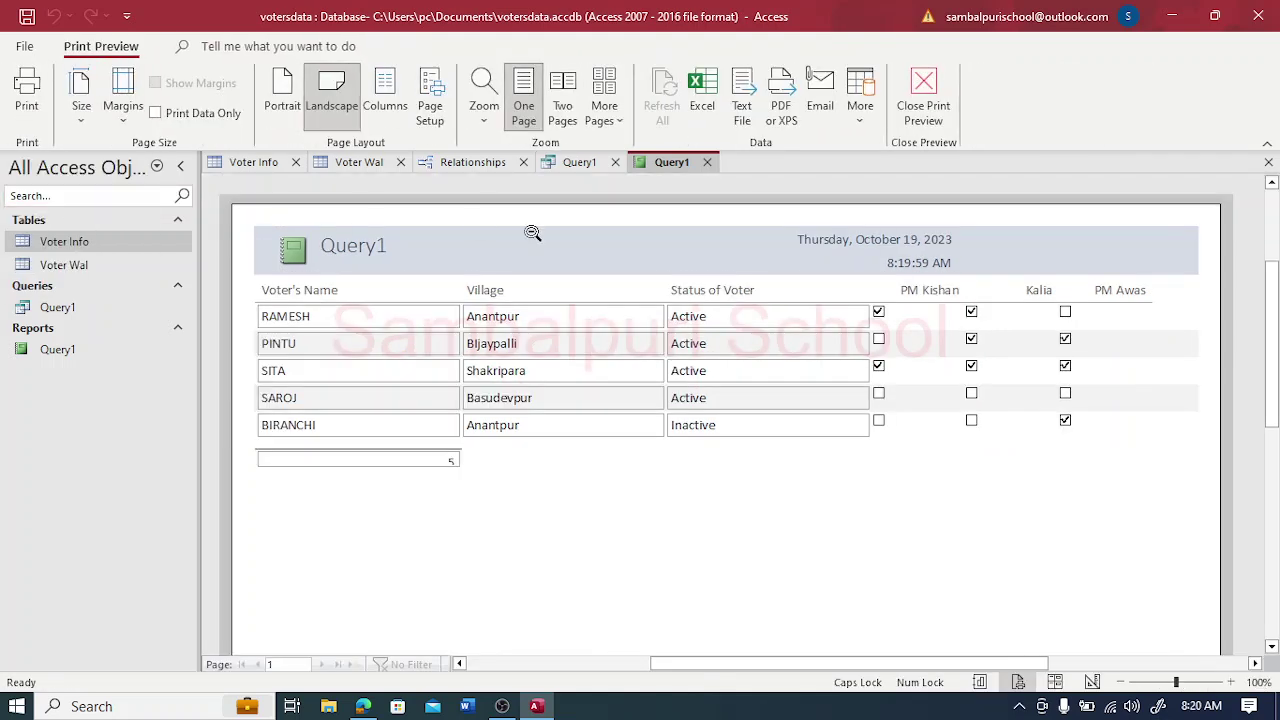
left_click(580, 397)
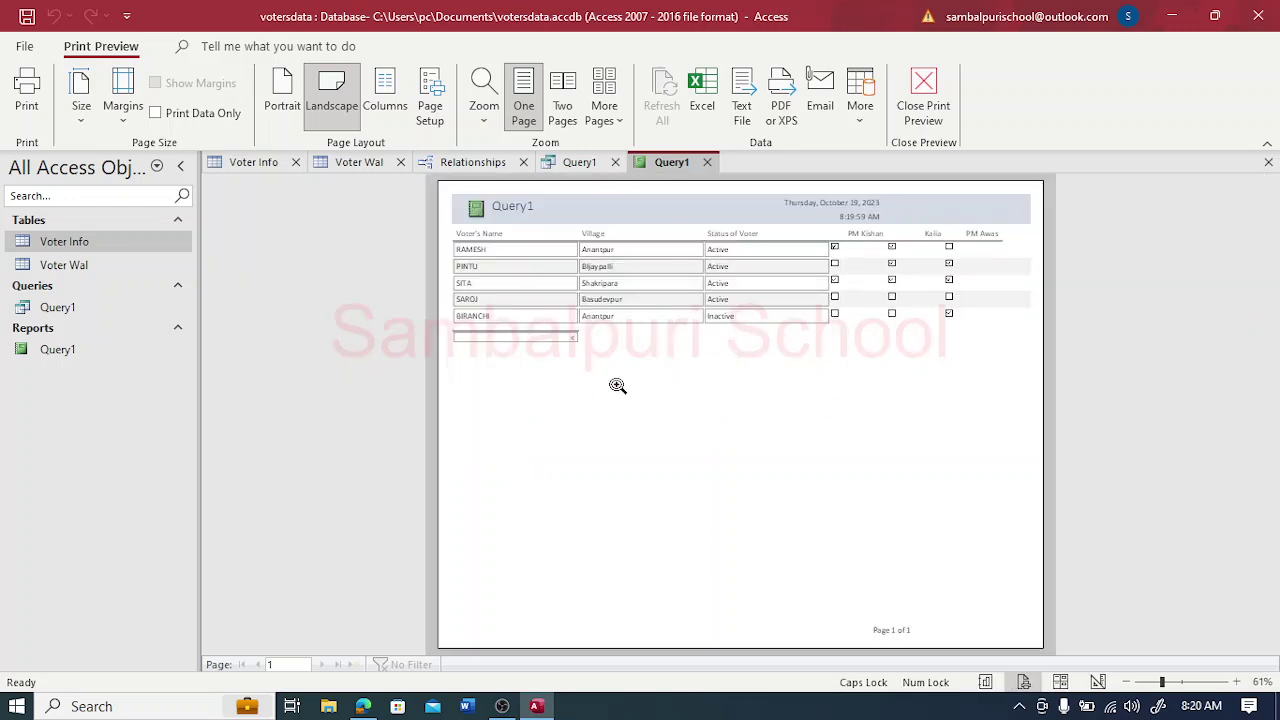
Step: Switch to the assignment PDF in Edge and review its instructions from the beginning to the blank area below item 6
left_click(363, 706)
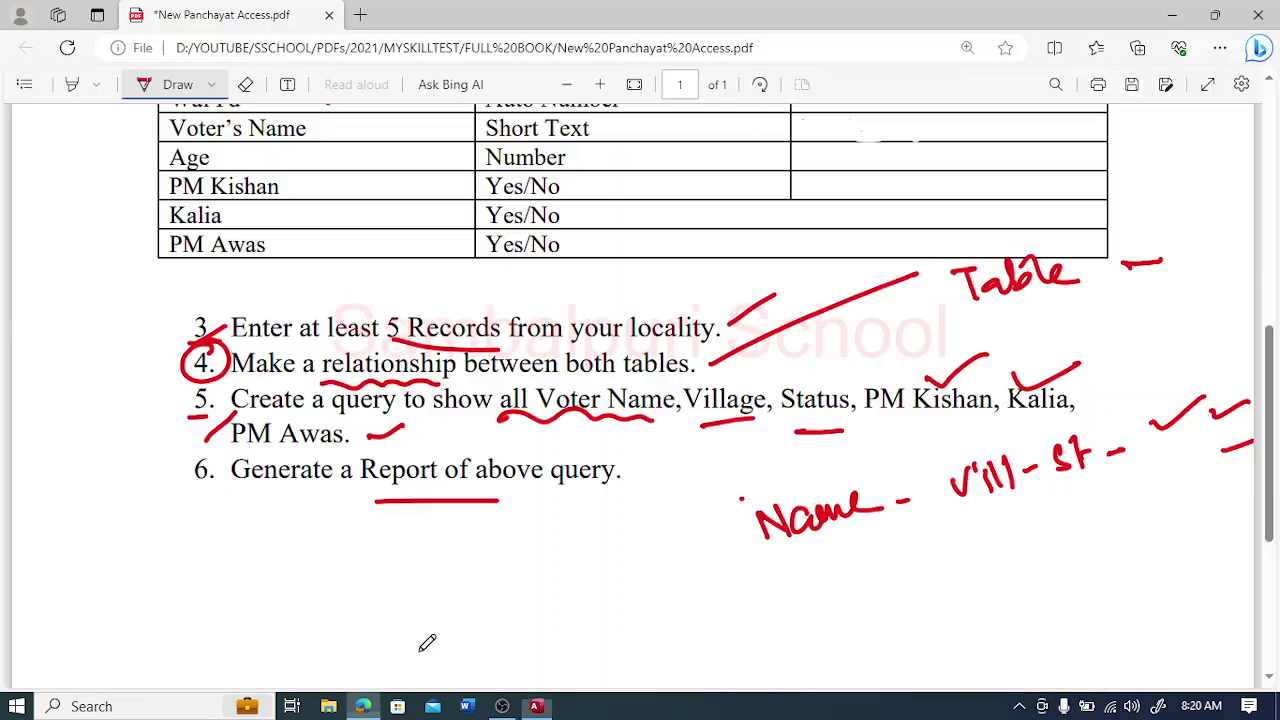
left_click_drag(1272, 465, 1272, 220)
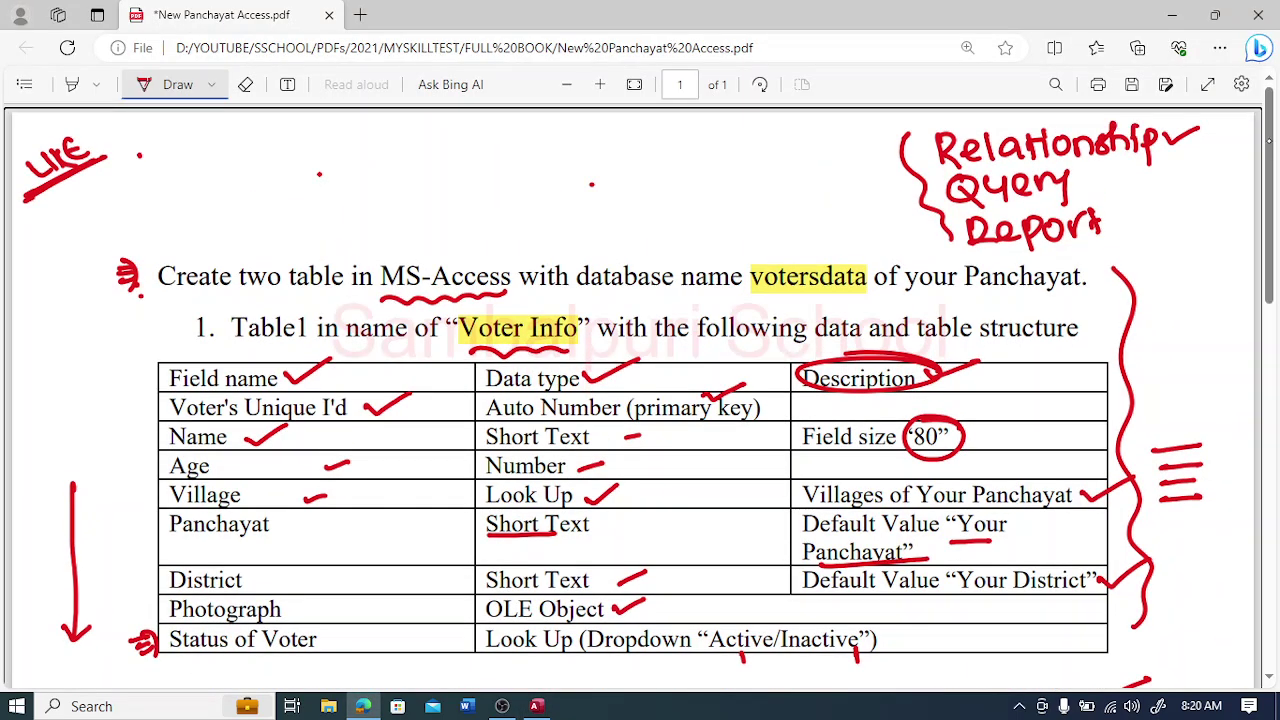
left_click_drag(110, 260, 127, 357)
scroll(640, 400, "down", 6)
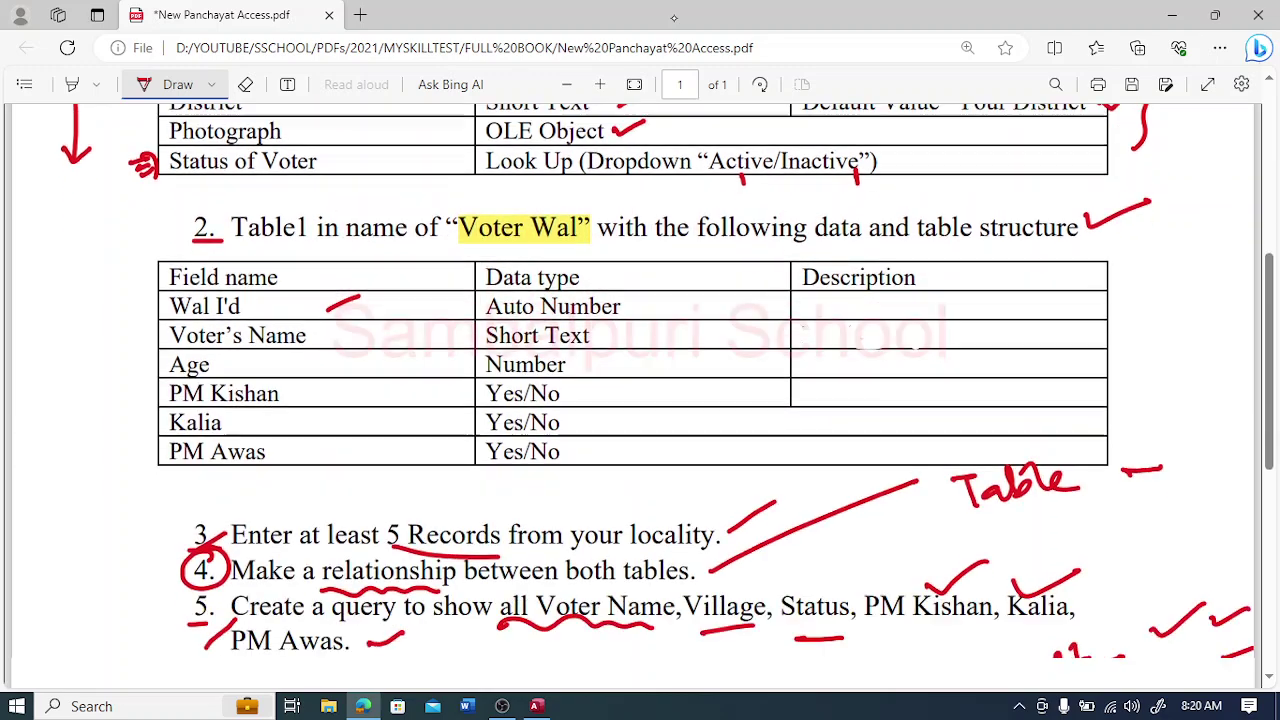
scroll(640, 400, "down", 5)
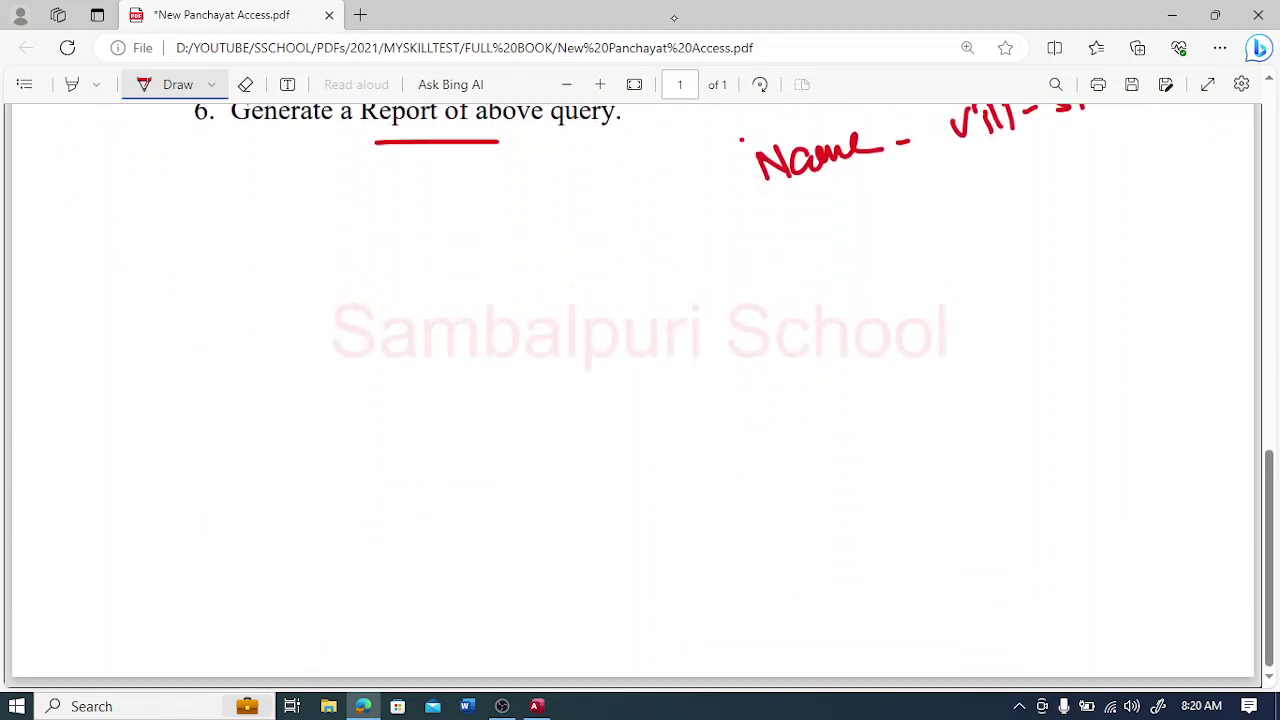
Step: Handwrite a double-underlined "LIKE" in the blank area below item 6 and draw a long curved arrow pointing down beside it
left_click(801, 362)
left_click_drag(778, 365, 838, 384)
mouse_move(846, 346)
left_mouse_down()
mouse_move(840, 376)
mouse_move(856, 370)
left_mouse_up()
left_click_drag(778, 406, 852, 388)
left_click_drag(778, 414, 854, 396)
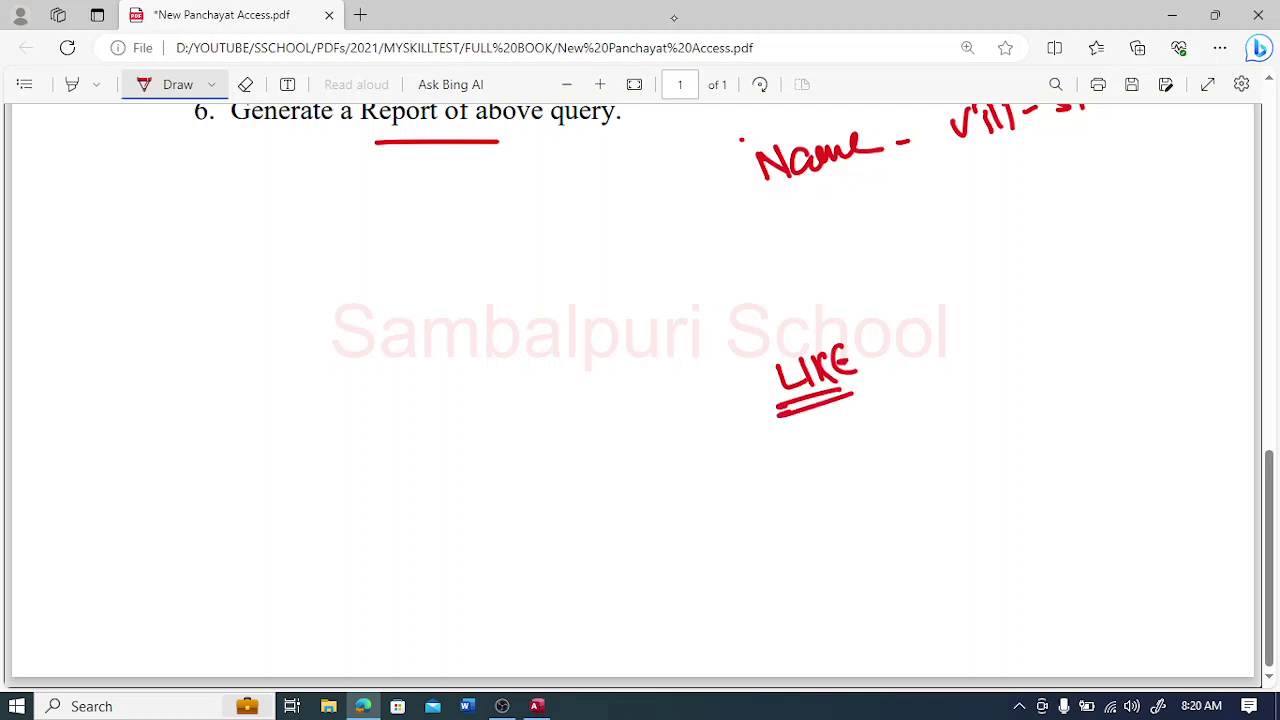
mouse_move(128, 226)
left_mouse_down()
mouse_move(113, 410)
mouse_move(210, 578)
left_mouse_up()
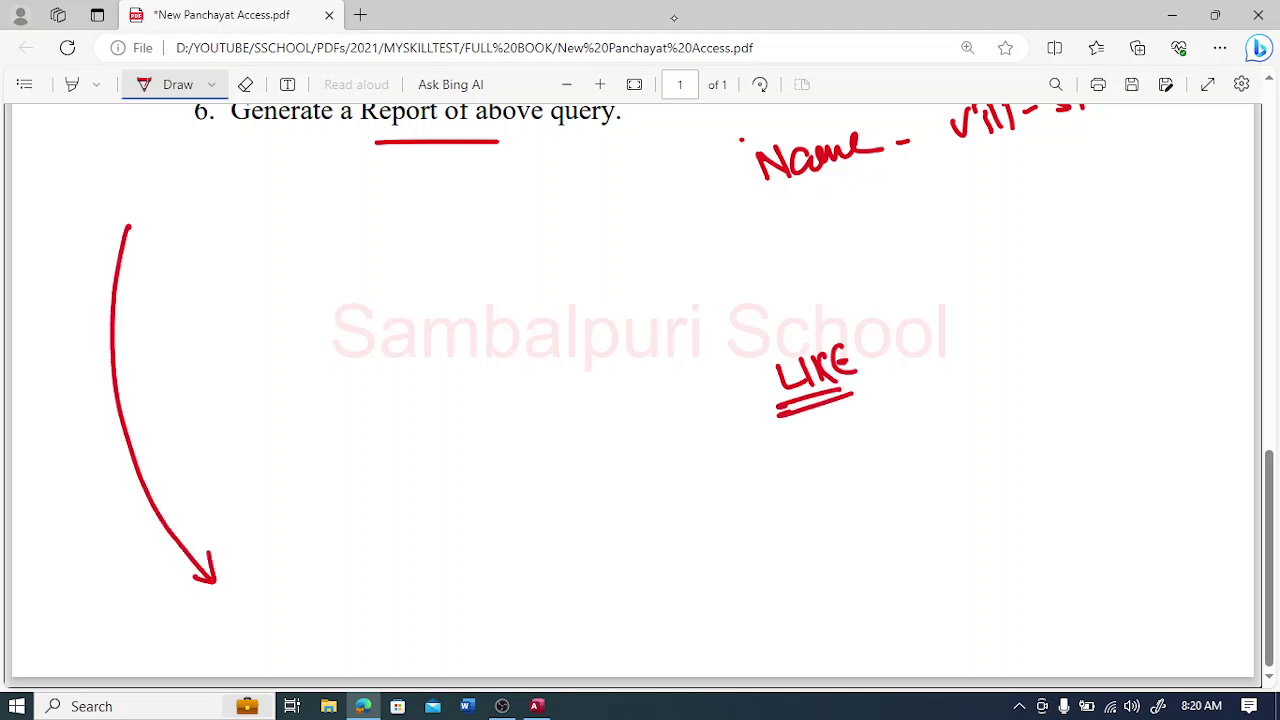